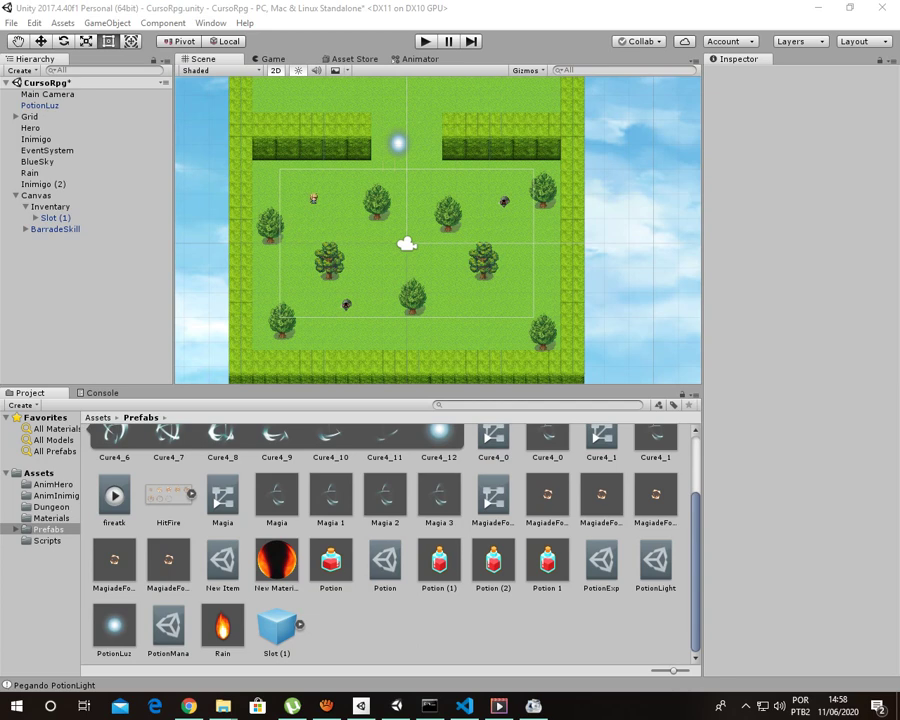
- Start Play mode and walk the hero up, left and right
{"action": "key", "text": "ctrl+p"}
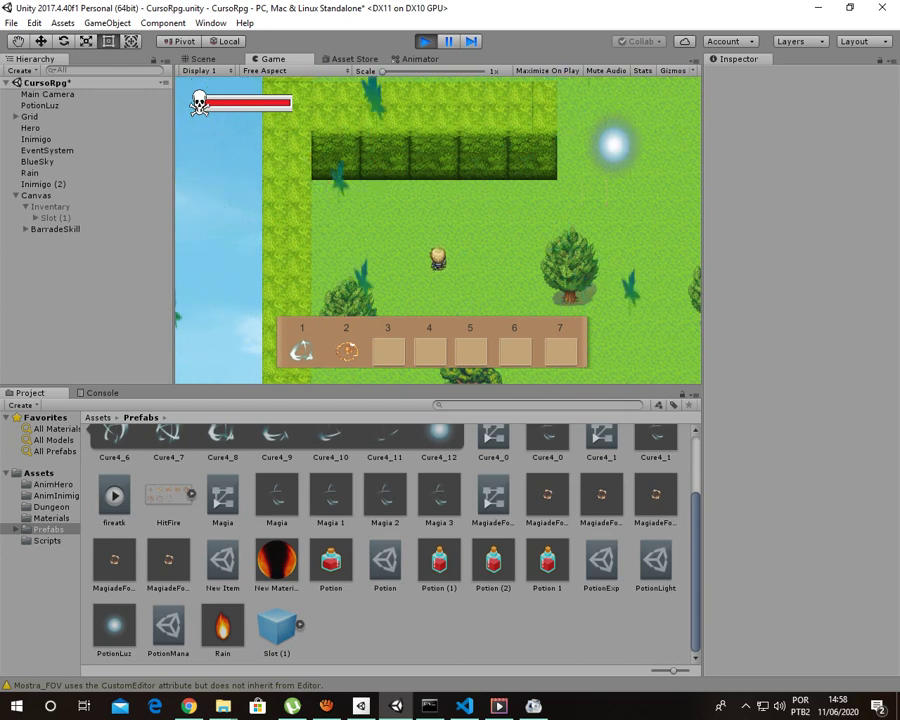
{"action": "key", "text": "Up"}
{"action": "key", "text": "Left"}
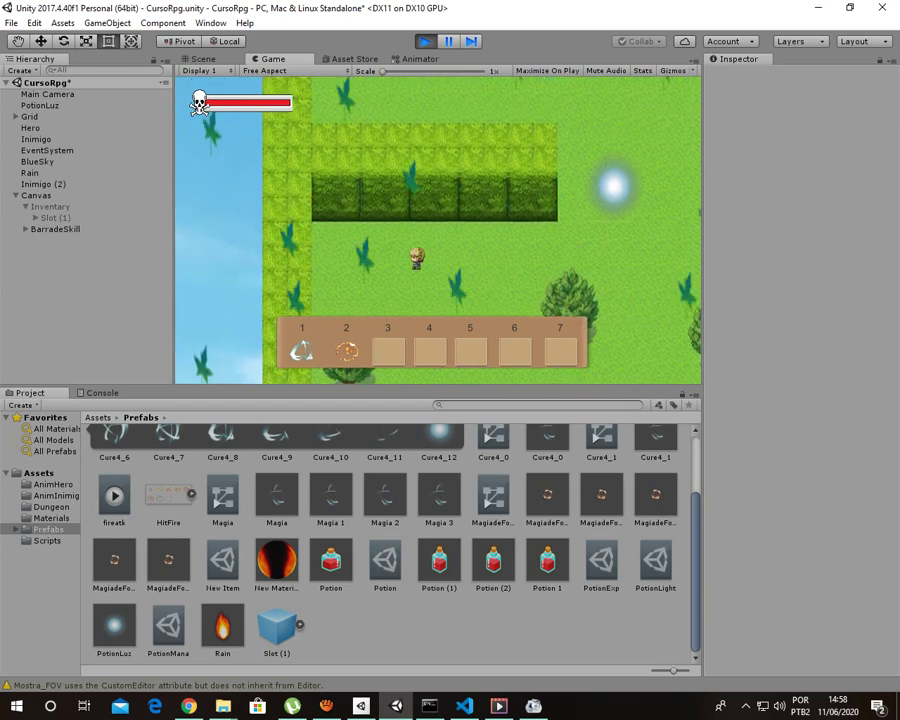
{"action": "key", "text": "Right"}
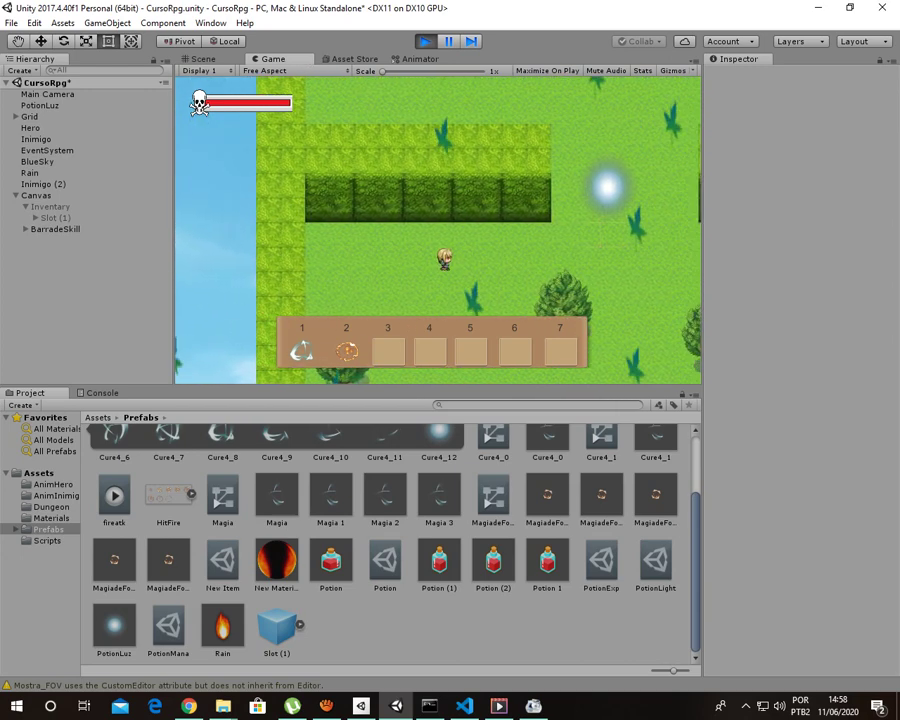
{"action": "key", "text": "Left"}
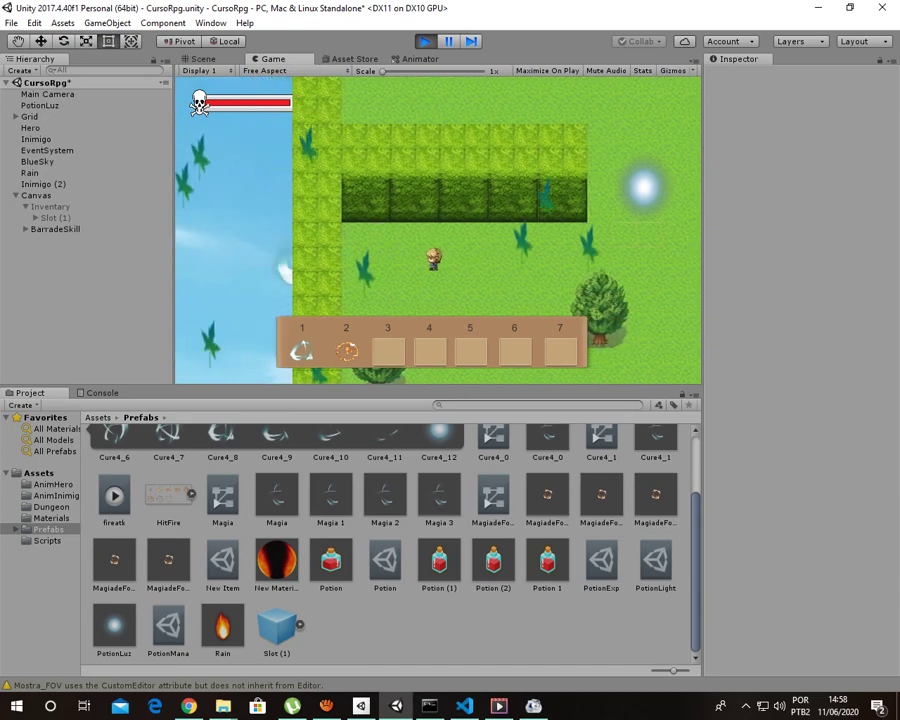
- Cast fire spells while moving the hero in each direction, then stop Play mode
{"action": "key", "text": "space"}
{"action": "key", "text": "Right"}
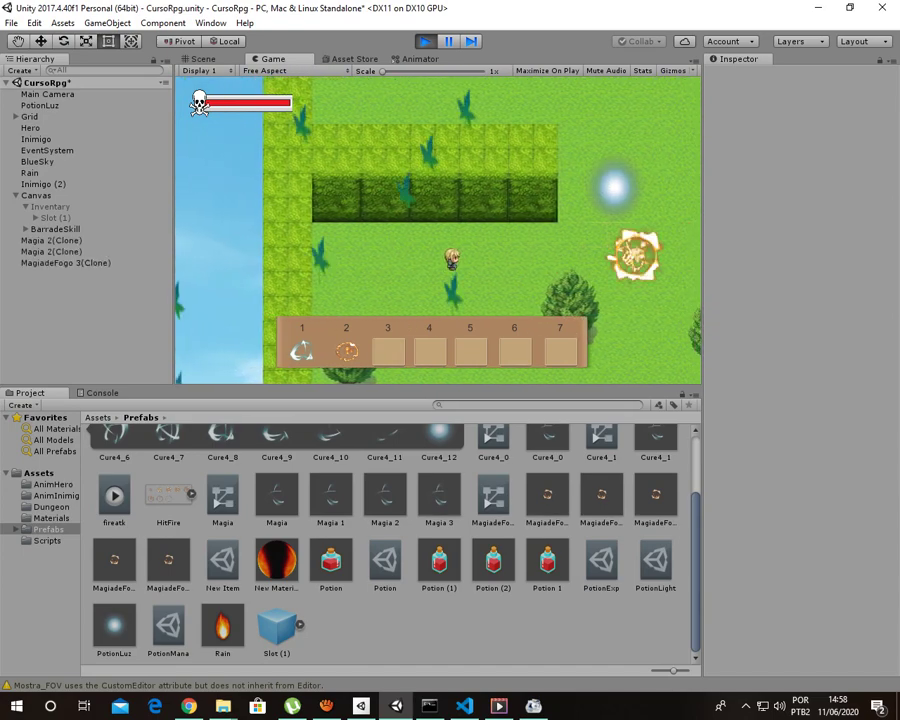
{"action": "key", "text": "Right"}
{"action": "key", "text": "space"}
{"action": "key", "text": "Up"}
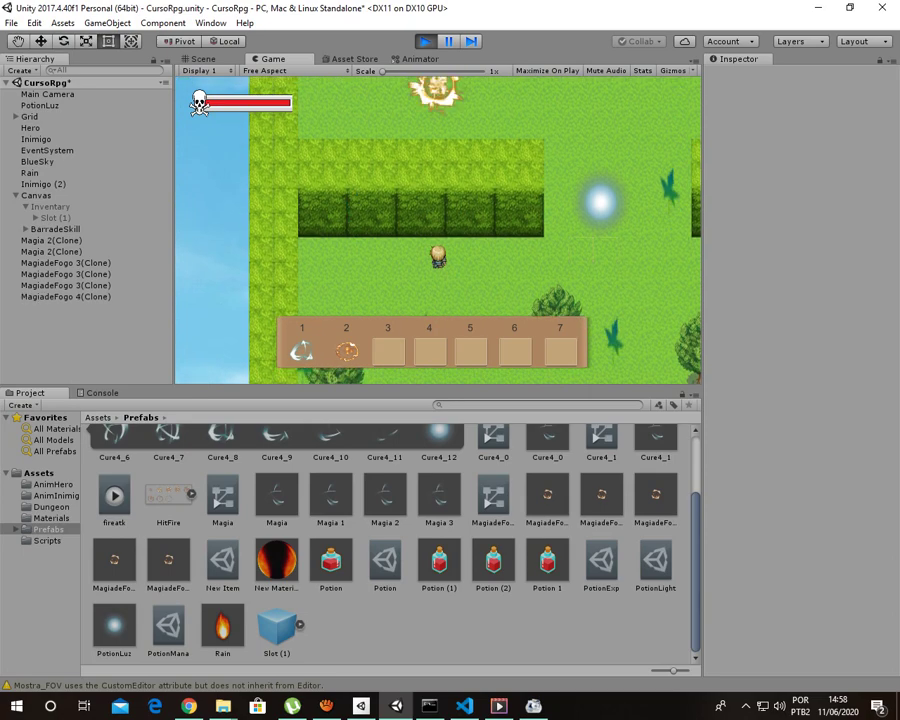
{"action": "key", "text": "space"}
{"action": "key", "text": "Down"}
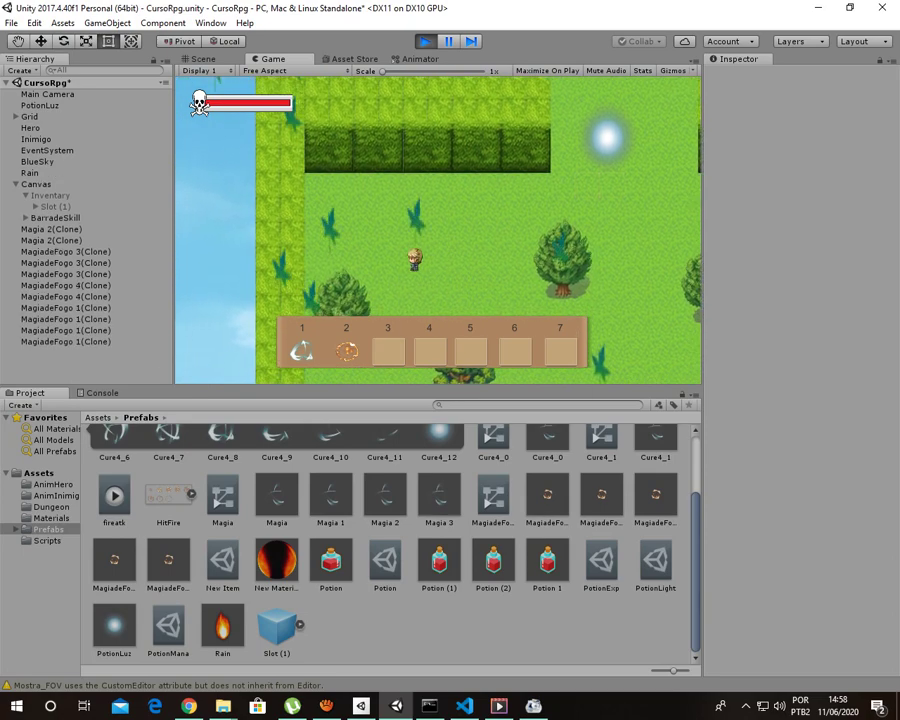
{"action": "key", "text": "space"}
{"action": "key", "text": "Right"}
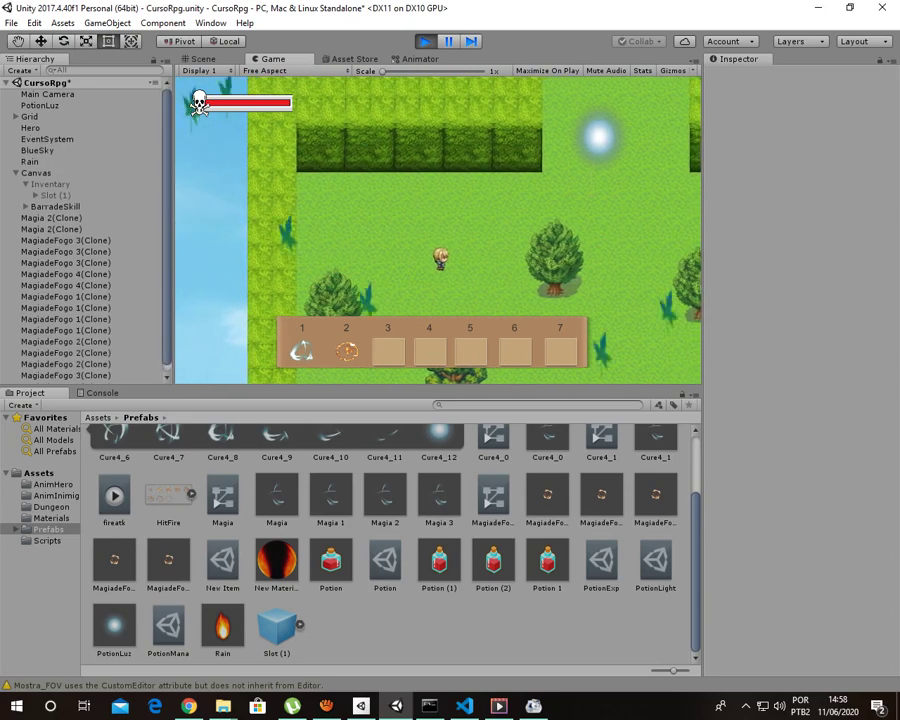
{"action": "key", "text": "Left"}
{"action": "key", "text": "Up"}
{"action": "key", "text": "space"}
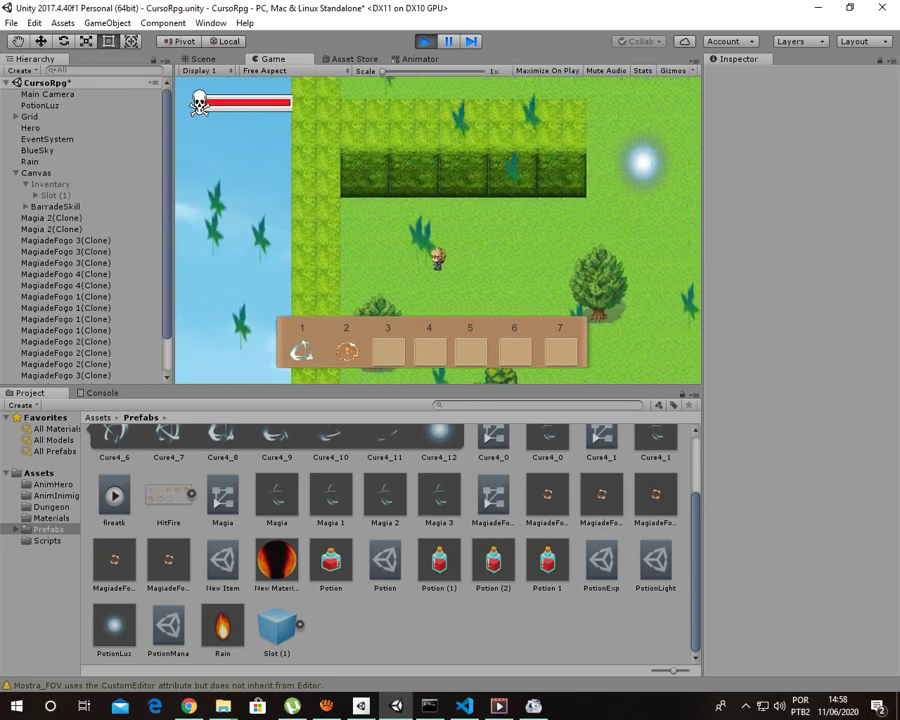
{"action": "key", "text": "ctrl+p"}
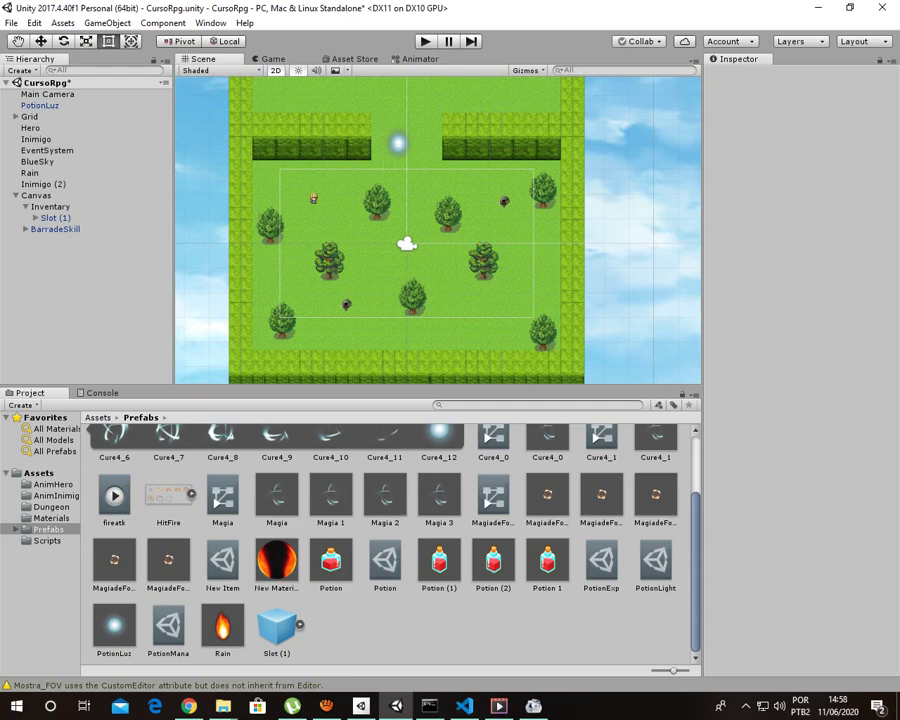
- Inspect the MagiadeFogo prefab's components and step through its fire spell variants
{"action": "scroll", "coordinate": [390, 540], "scroll_direction": "up", "scroll_amount": 3}
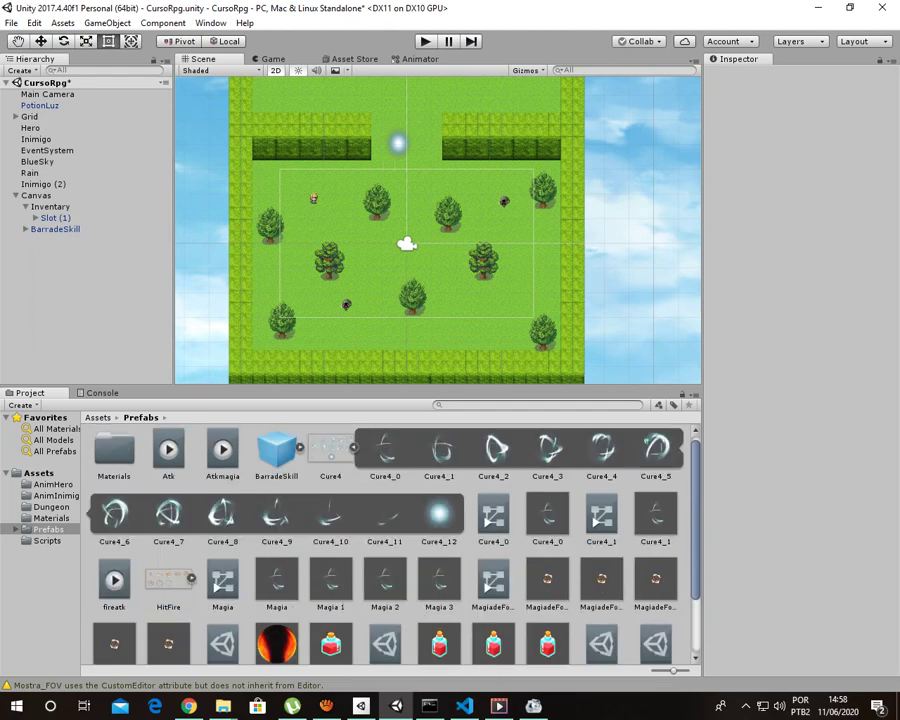
{"action": "scroll", "coordinate": [390, 545], "scroll_direction": "down", "scroll_amount": 2}
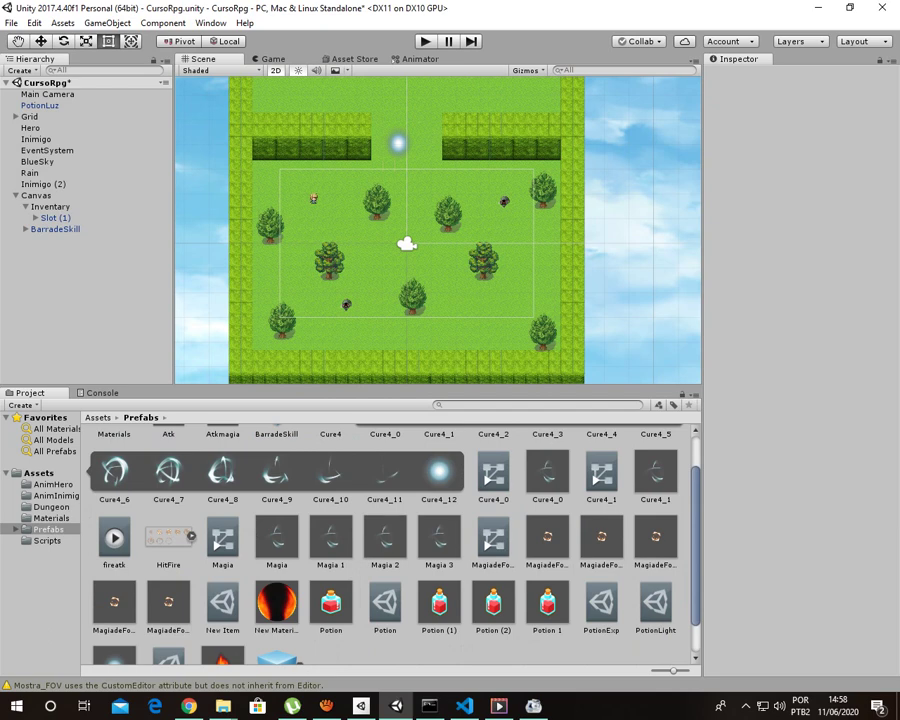
{"action": "scroll", "coordinate": [390, 545], "scroll_direction": "down", "scroll_amount": 2}
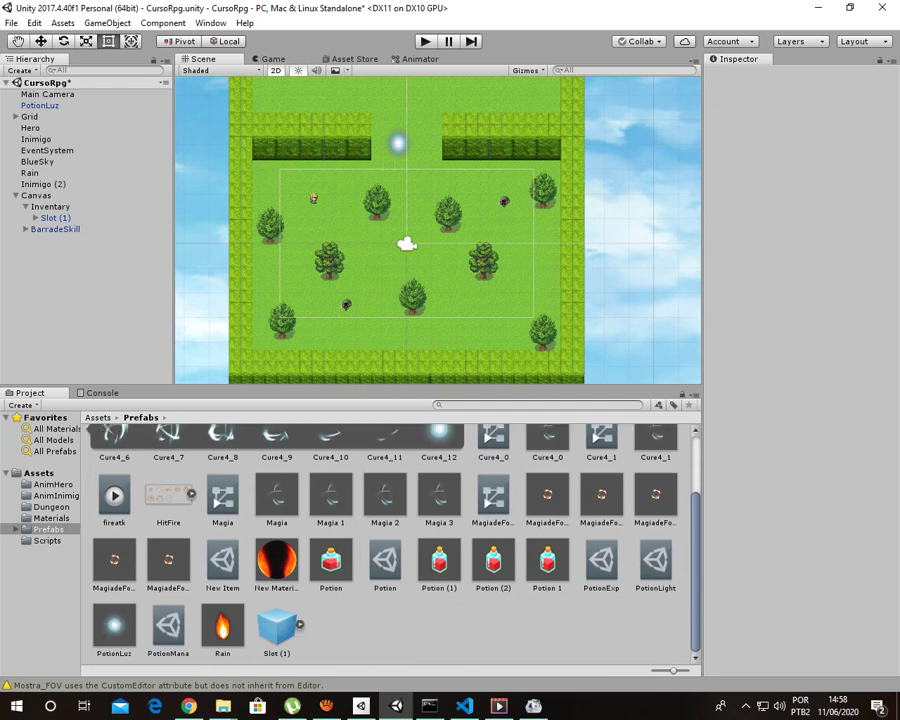
{"action": "scroll", "coordinate": [390, 545], "scroll_direction": "up", "scroll_amount": 4}
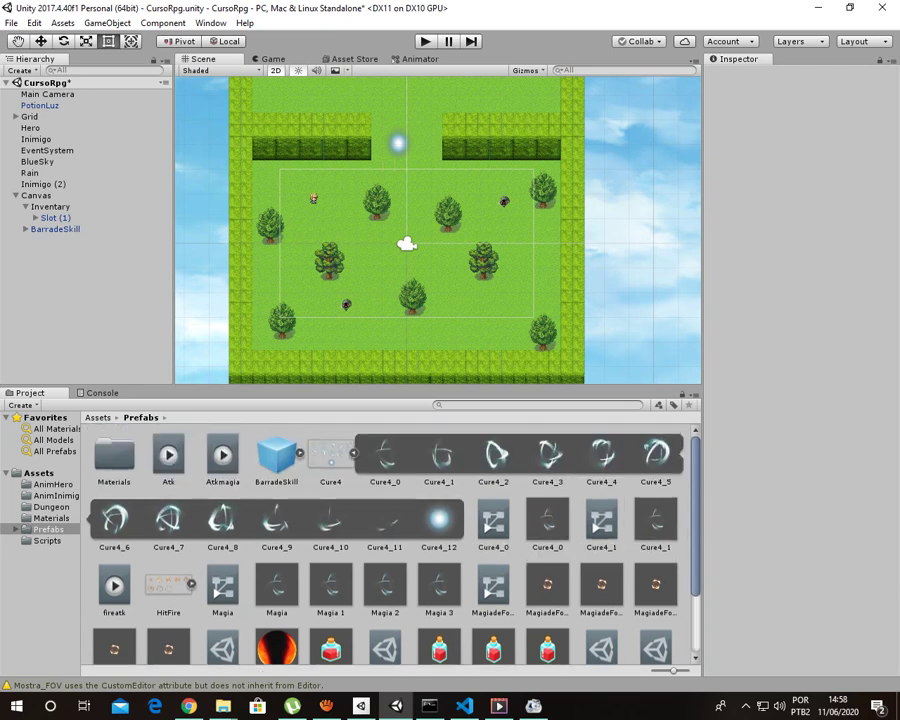
{"action": "scroll", "coordinate": [390, 545], "scroll_direction": "down", "scroll_amount": 4}
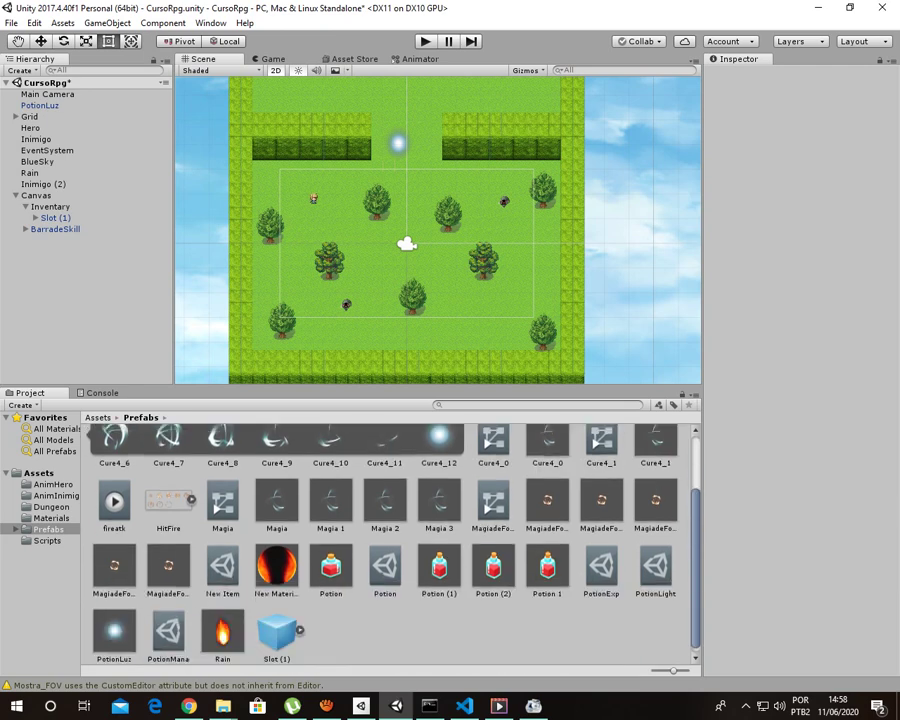
{"action": "left_click", "coordinate": [547, 500]}
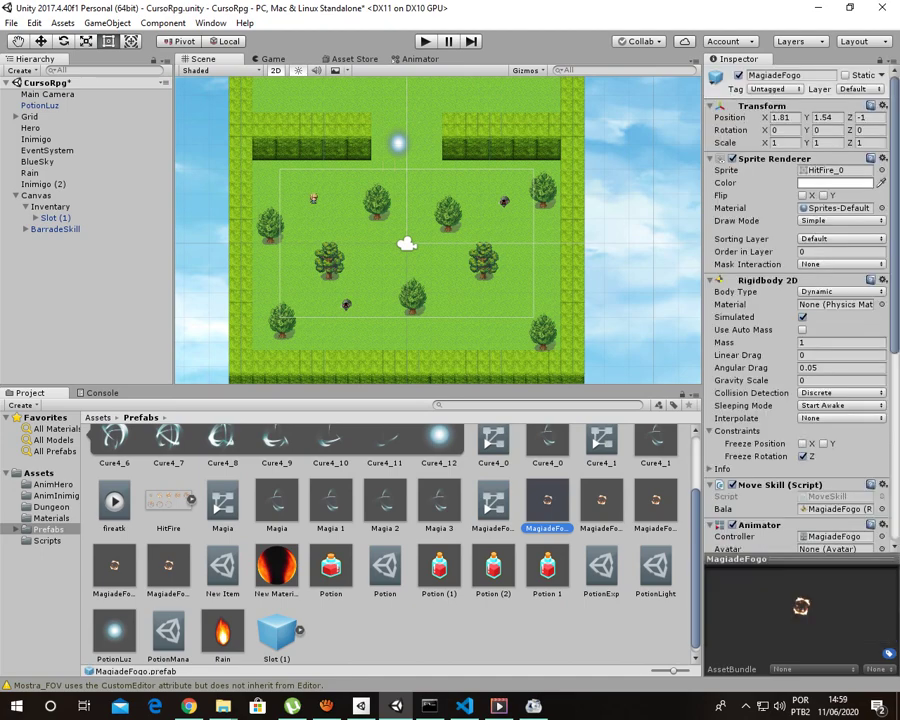
{"action": "key", "text": "Right"}
{"action": "key", "text": "Right"}
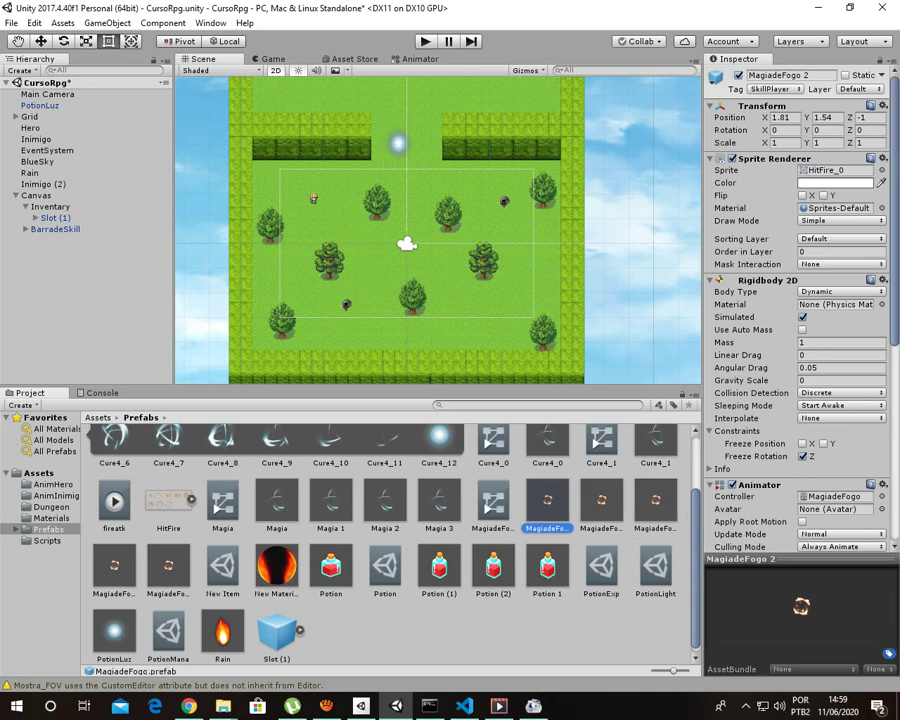
{"action": "key", "text": "Left"}
{"action": "key", "text": "Left"}
{"action": "scroll", "coordinate": [800, 300], "scroll_direction": "down", "scroll_amount": 2}
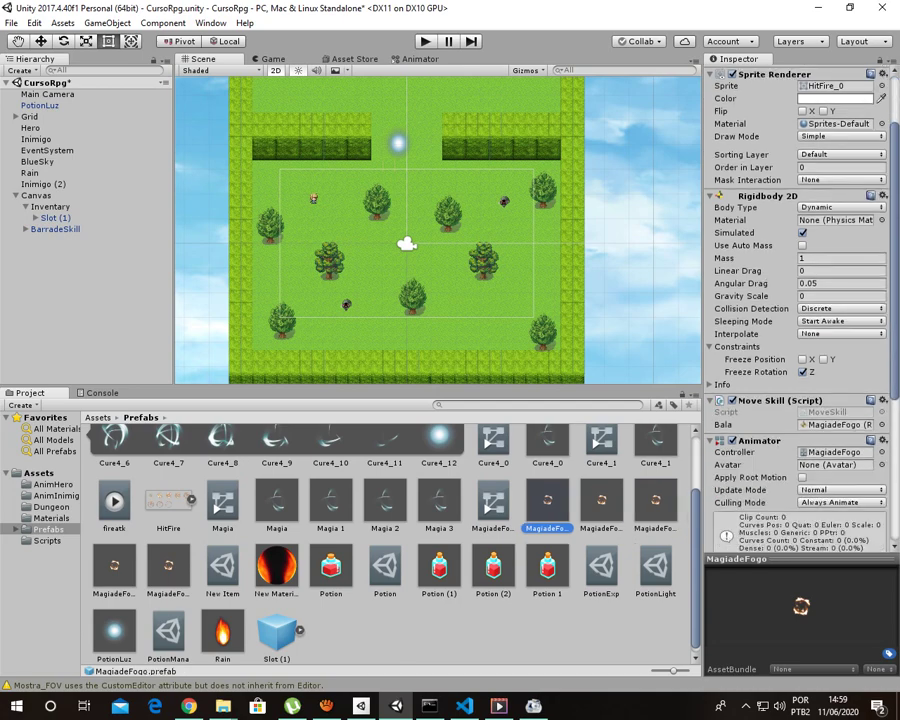
- Inspect the Magia prefab's components, then switch to Visual Studio Code
{"action": "left_click", "coordinate": [277, 500]}
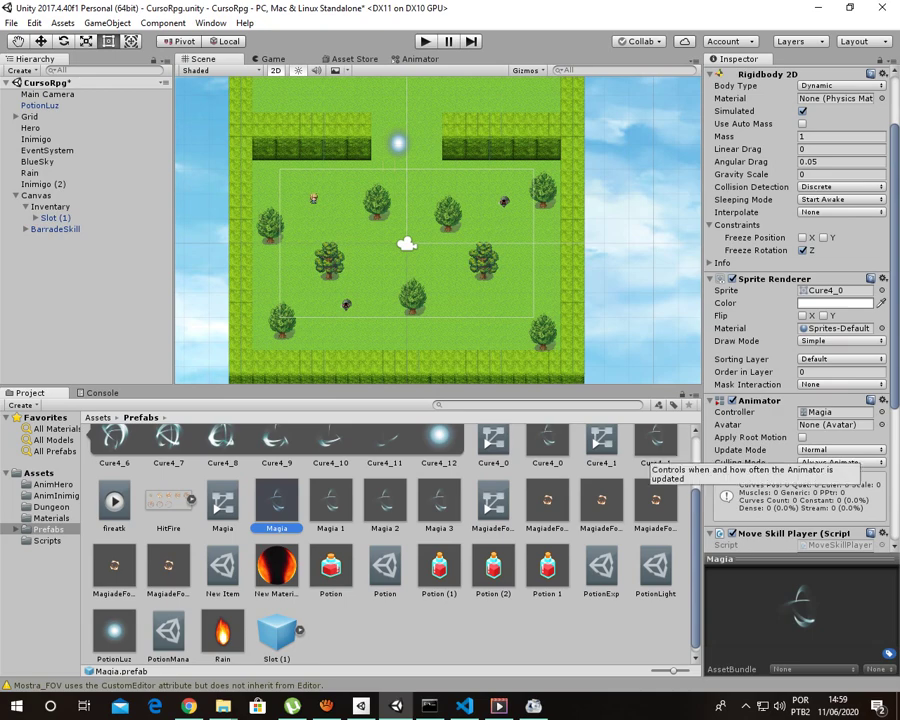
{"action": "scroll", "coordinate": [800, 400], "scroll_direction": "down", "scroll_amount": 2}
{"action": "scroll", "coordinate": [800, 400], "scroll_direction": "down", "scroll_amount": 1}
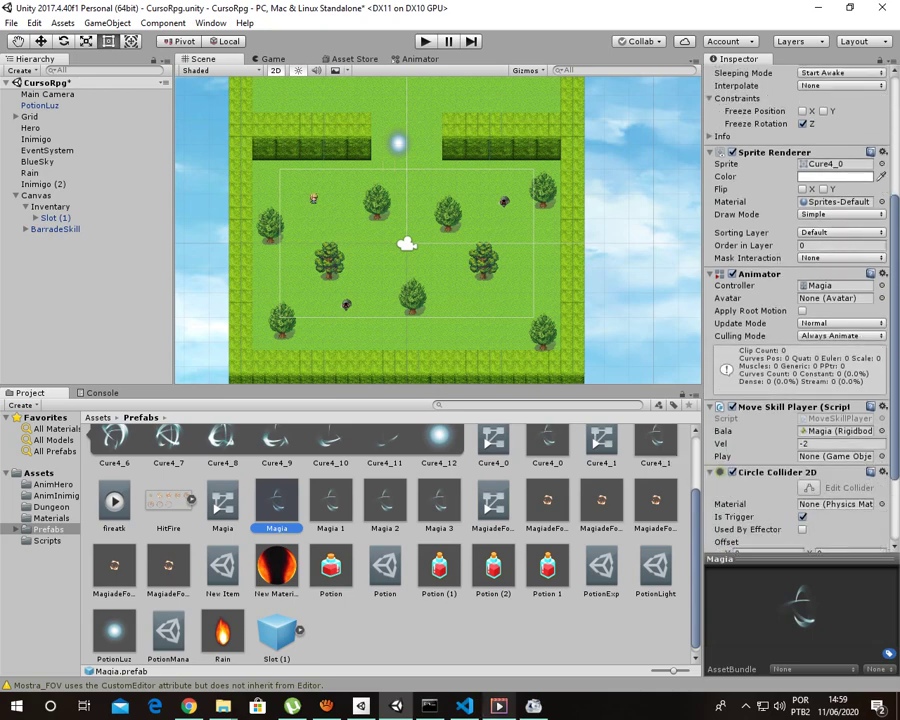
{"action": "left_click", "coordinate": [464, 705]}
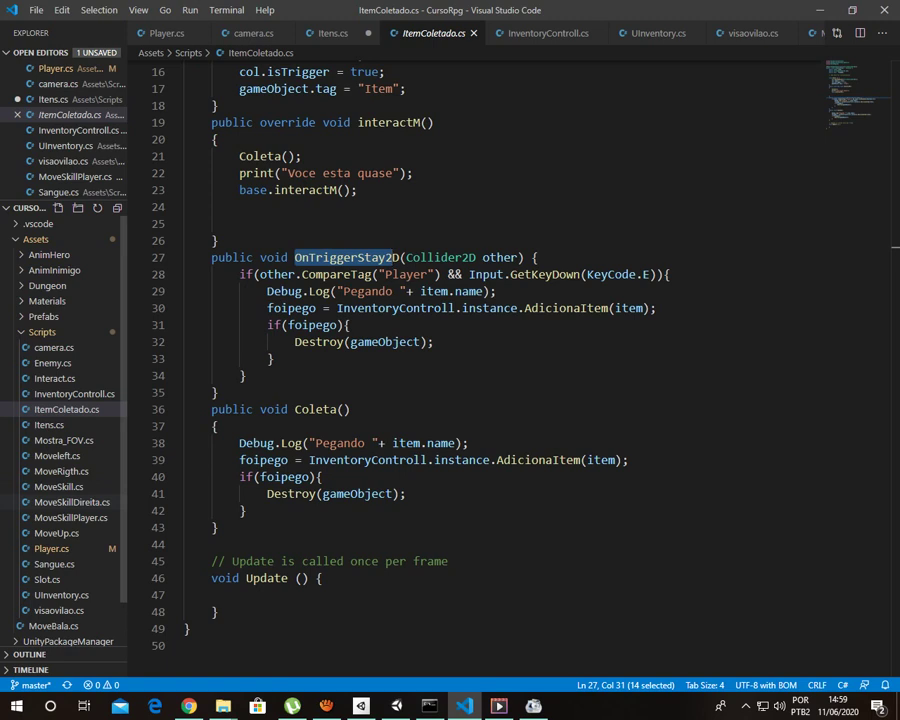
- Open MoveSkillPlayer.cs and highlight the transform.position movement on line 26
{"action": "double_click", "coordinate": [70, 517]}
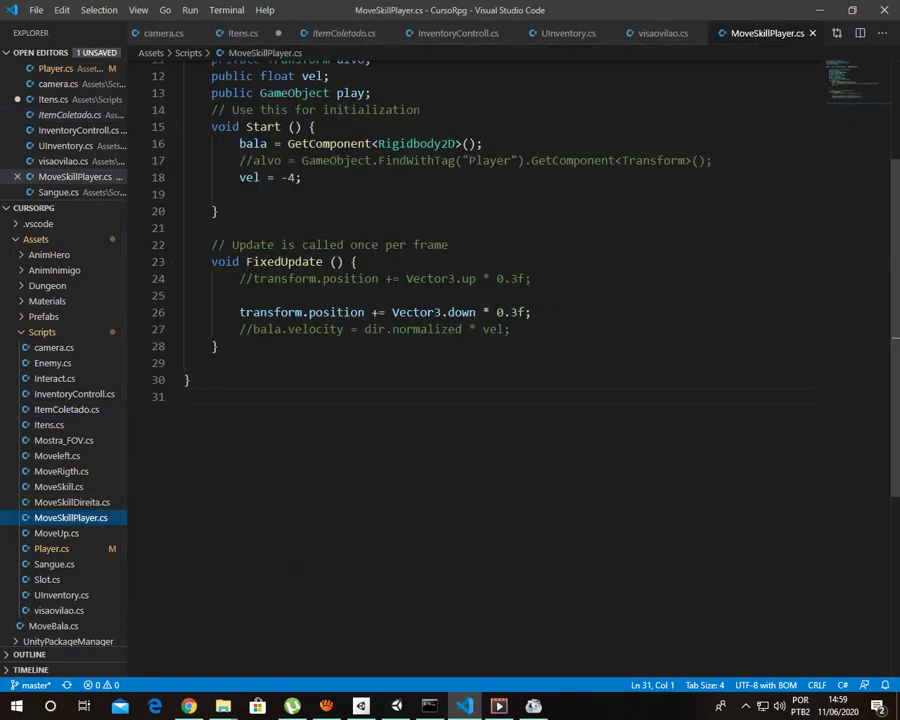
{"action": "left_click", "coordinate": [239, 312]}
{"action": "key", "text": "ctrl+shift+Right"}
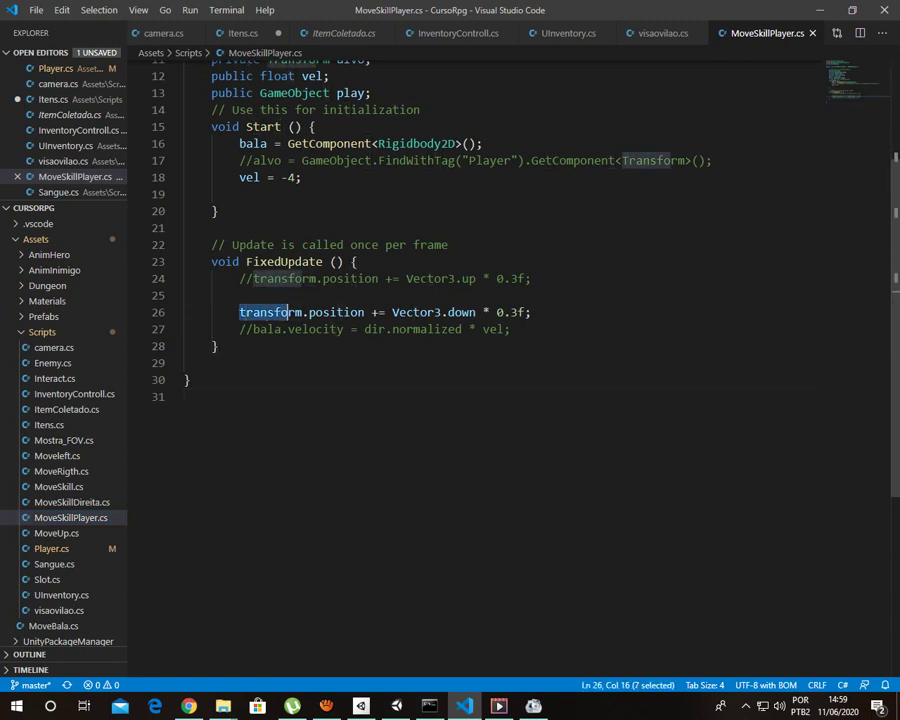
{"action": "key", "text": "ctrl+shift+Right"}
{"action": "key", "text": "shift+Right"}
{"action": "key", "text": "shift+Right"}
{"action": "key", "text": "shift+Right"}
{"action": "key", "text": "shift+Right"}
{"action": "key", "text": "shift+Right"}
{"action": "key", "text": "shift+Right"}
{"action": "key", "text": "shift+Right"}
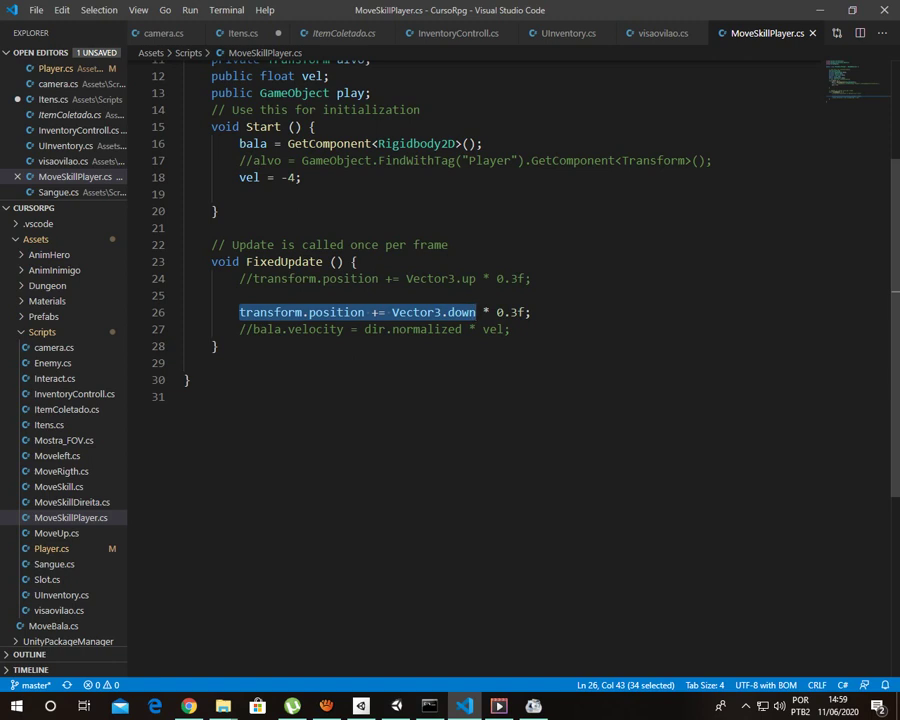
- Highlight the 0.3f downward step and the vel = -4 speed assignment
{"action": "key", "text": "End"}
{"action": "key", "text": "shift+Left"}
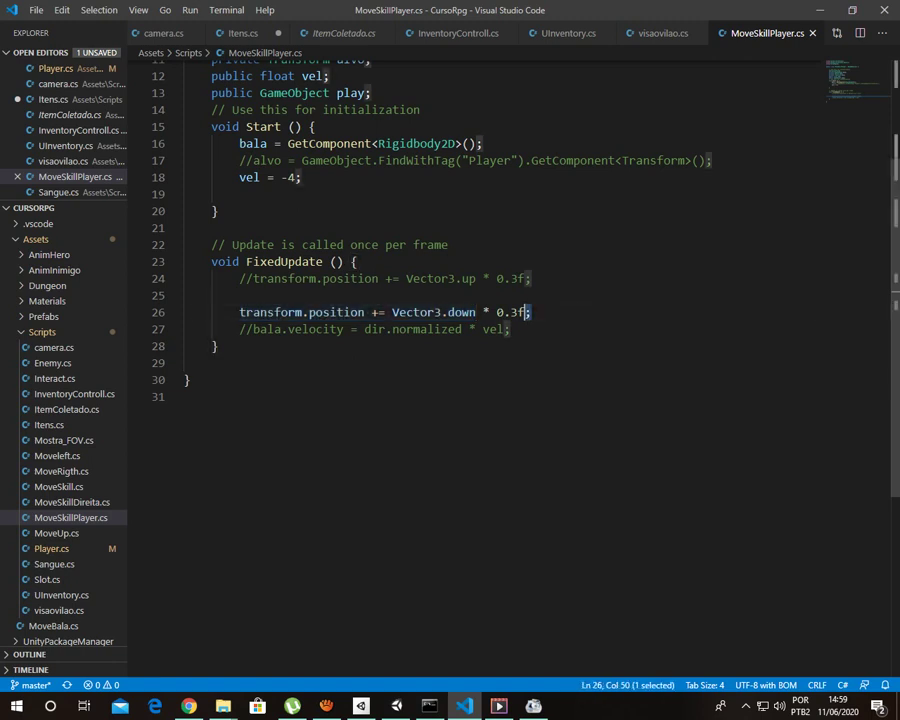
{"action": "key", "text": "shift+Left"}
{"action": "key", "text": "shift+Left"}
{"action": "key", "text": "shift+Left"}
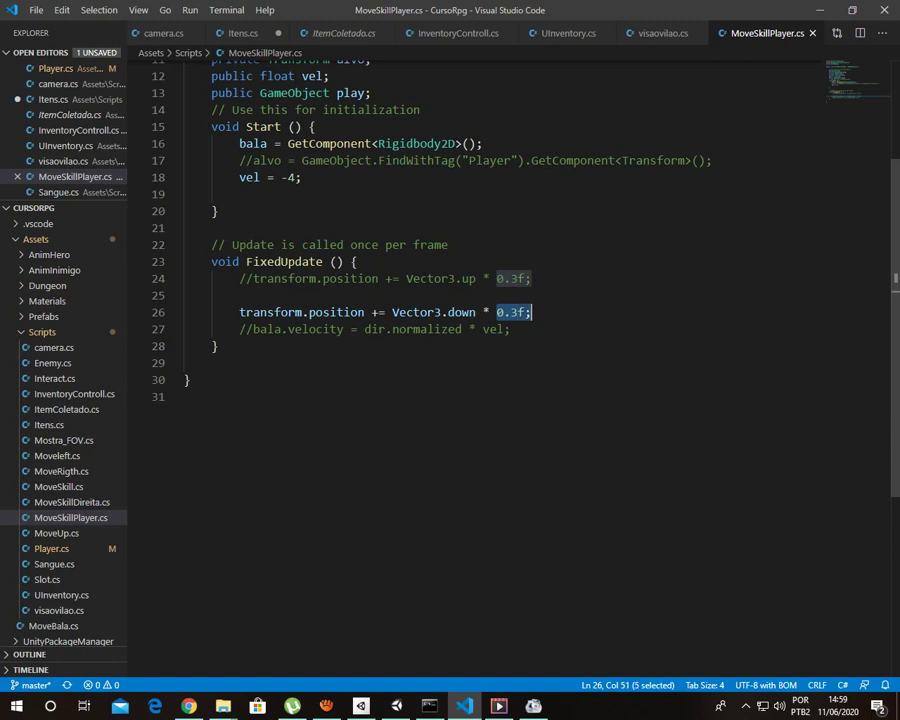
{"action": "left_click_drag", "start_coordinate": [239, 177], "coordinate": [302, 177]}
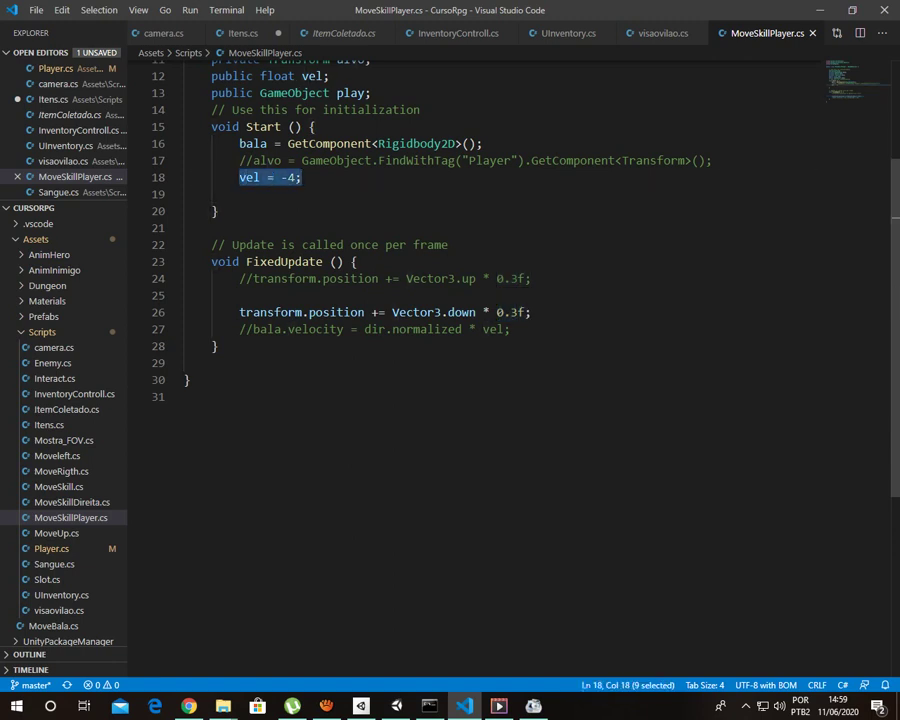
{"action": "scroll", "coordinate": [261, 183], "scroll_direction": "up", "scroll_amount": 3}
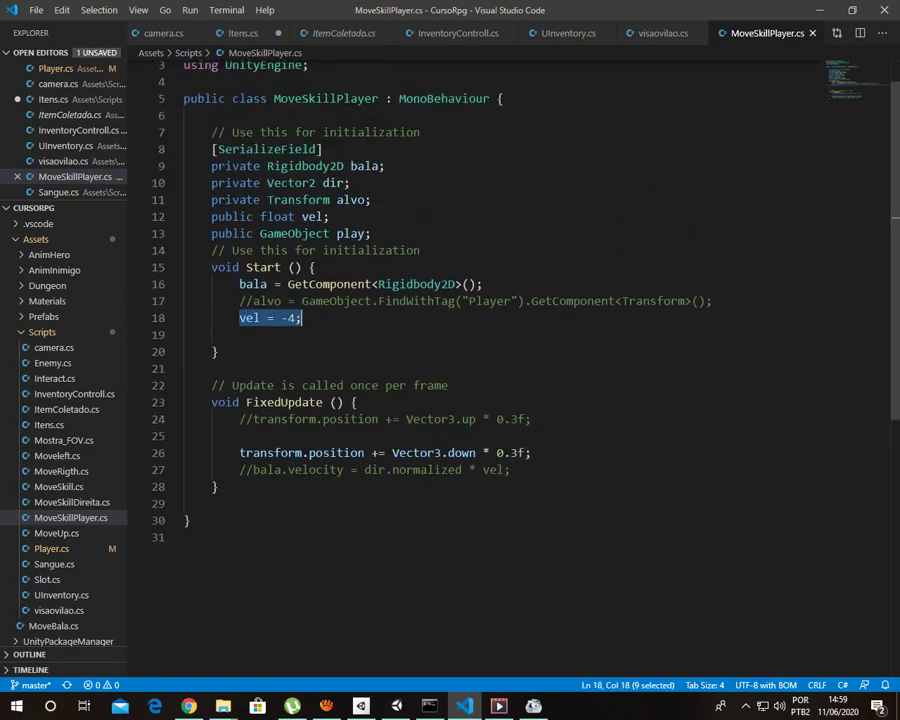
{"action": "left_click", "coordinate": [261, 183]}
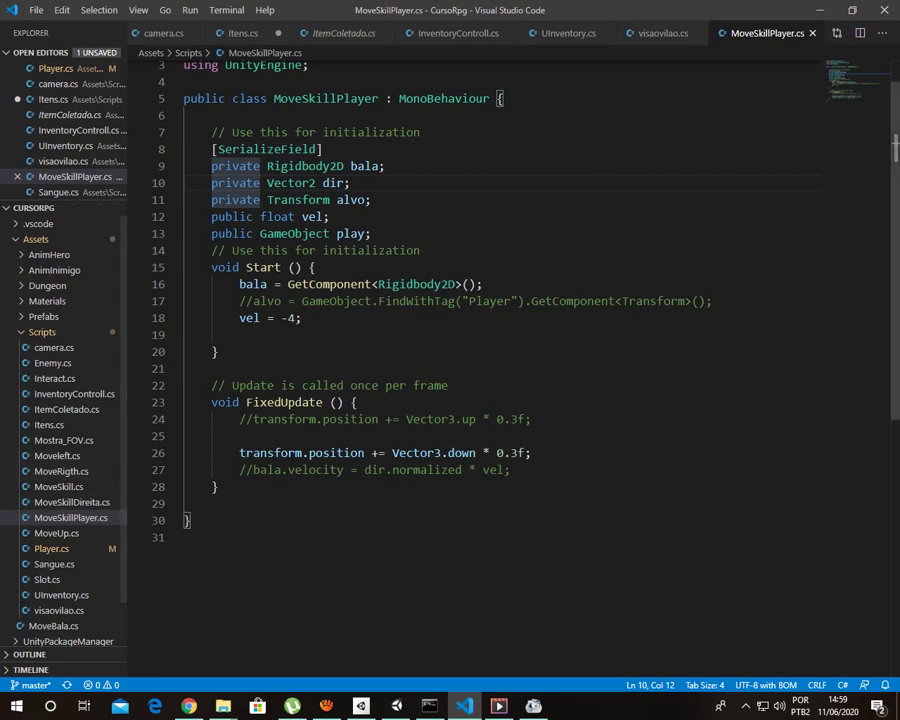
- Check the Magia 1 prefab's components in Unity, then go back to MoveSkillPlayer.cs
{"action": "key", "text": "alt+Tab"}
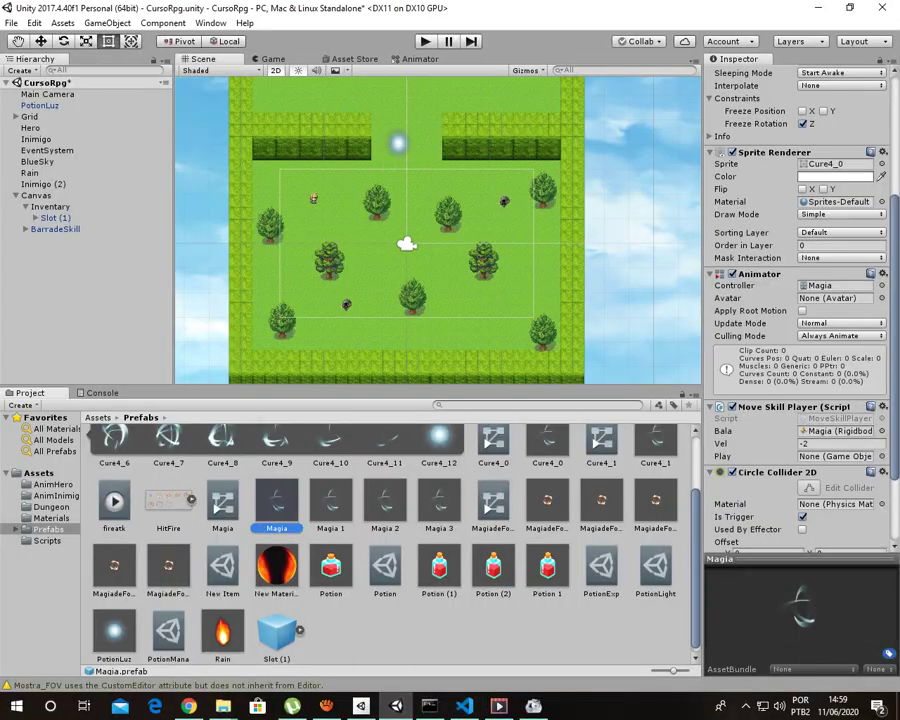
{"action": "left_click", "coordinate": [331, 500]}
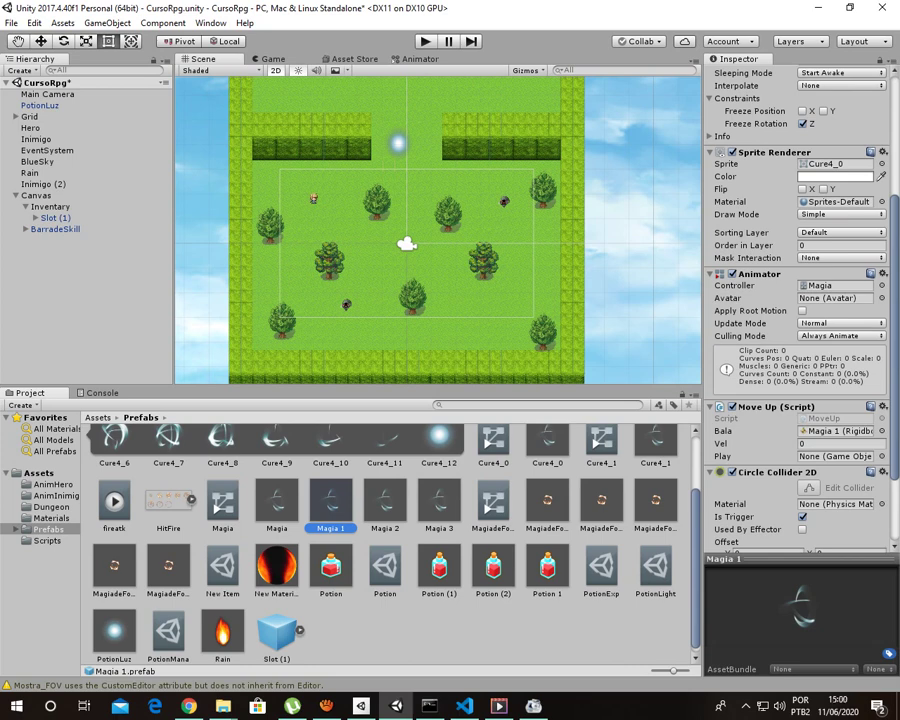
{"action": "key", "text": "alt+Tab"}
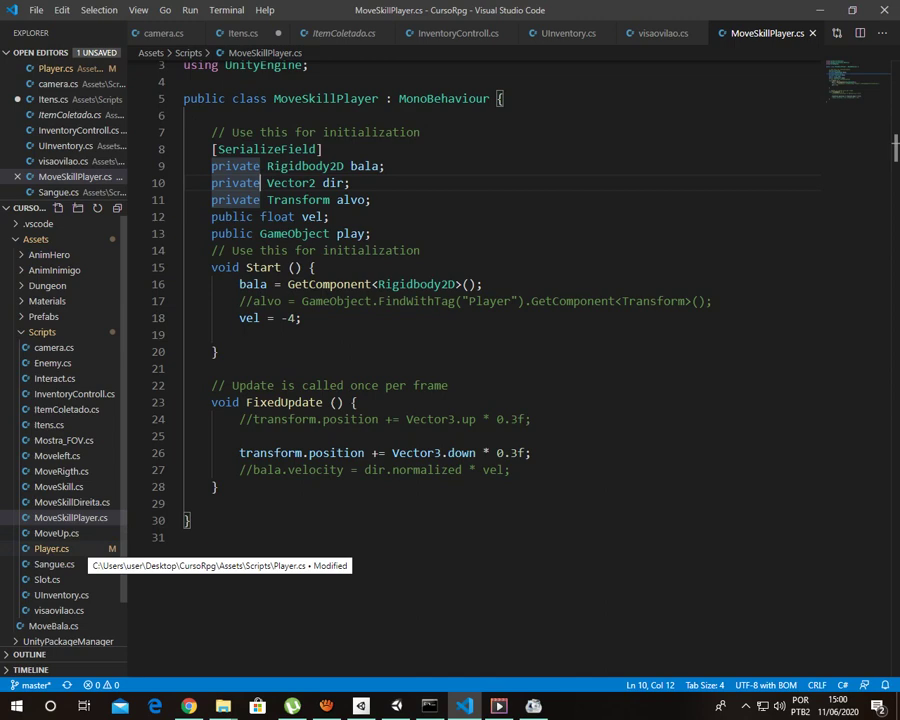
- In Player.cs, highlight the baixo direction check and the Alpha1 downward spell spawn code
{"action": "left_click", "coordinate": [55, 68]}
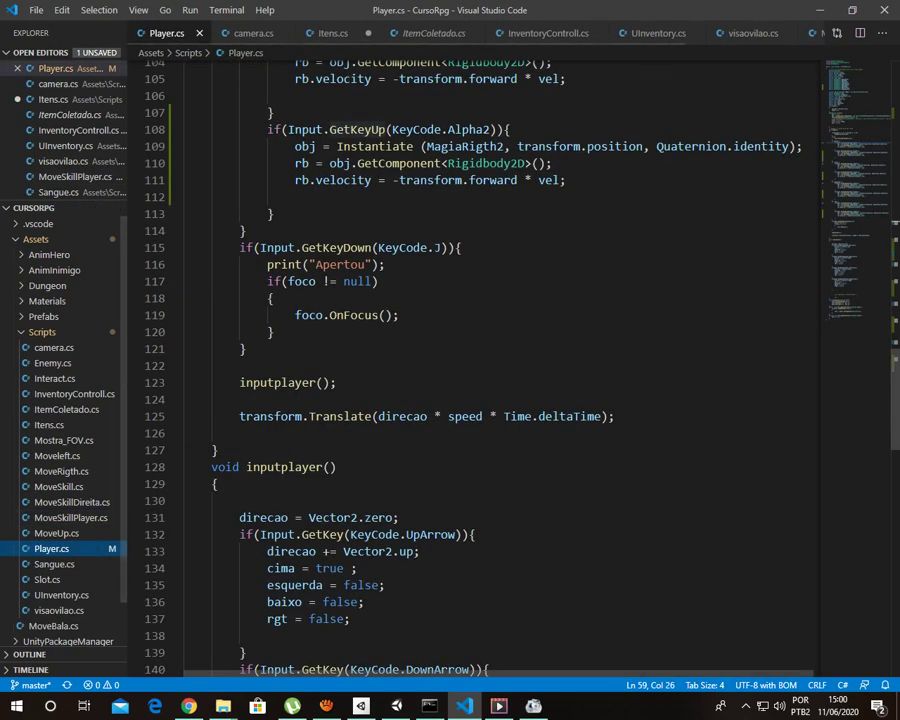
{"action": "scroll", "coordinate": [500, 360], "scroll_direction": "down", "scroll_amount": 5}
{"action": "scroll", "coordinate": [500, 360], "scroll_direction": "down", "scroll_amount": 5}
{"action": "scroll", "coordinate": [500, 360], "scroll_direction": "up", "scroll_amount": 2}
{"action": "scroll", "coordinate": [500, 360], "scroll_direction": "up", "scroll_amount": 3}
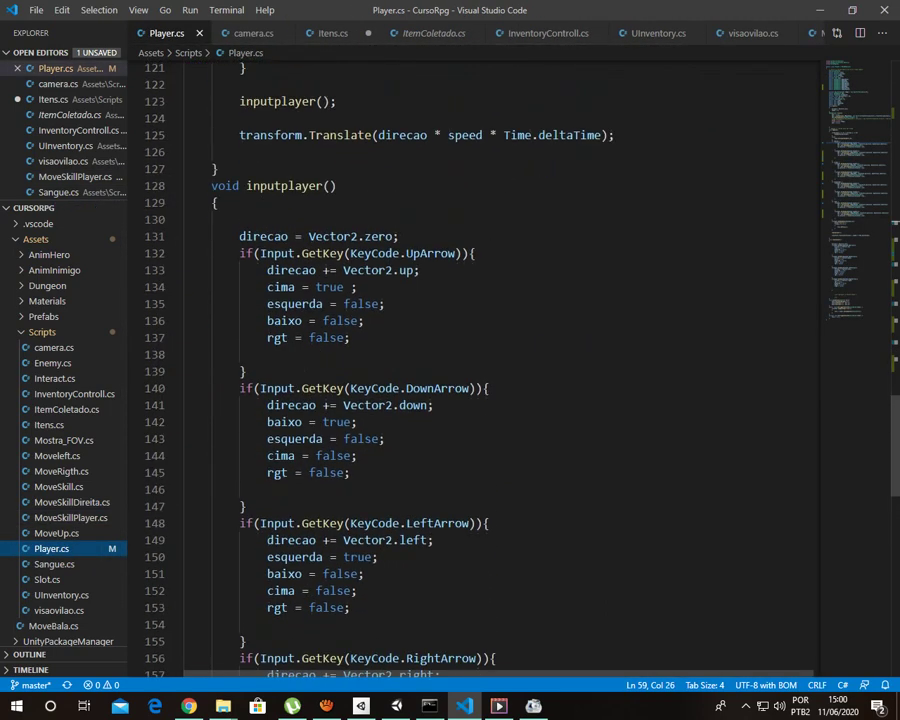
{"action": "scroll", "coordinate": [500, 360], "scroll_direction": "up", "scroll_amount": 1}
{"action": "scroll", "coordinate": [500, 360], "scroll_direction": "up", "scroll_amount": 5}
{"action": "scroll", "coordinate": [500, 360], "scroll_direction": "up", "scroll_amount": 5}
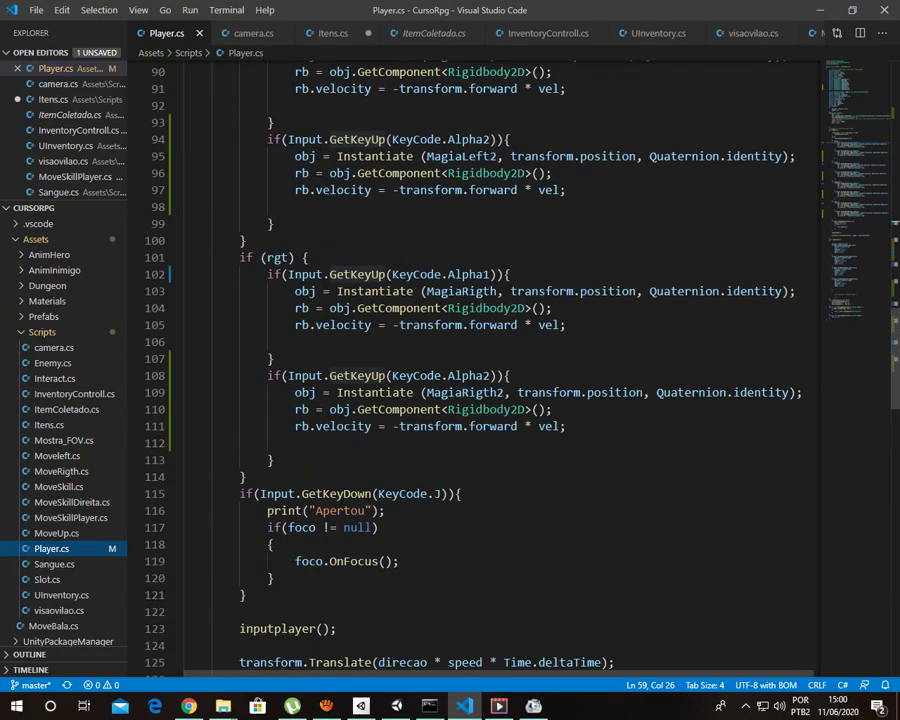
{"action": "scroll", "coordinate": [500, 360], "scroll_direction": "up", "scroll_amount": 3}
{"action": "scroll", "coordinate": [500, 360], "scroll_direction": "up", "scroll_amount": 4}
{"action": "scroll", "coordinate": [500, 360], "scroll_direction": "up", "scroll_amount": 4}
{"action": "scroll", "coordinate": [500, 360], "scroll_direction": "up", "scroll_amount": 3}
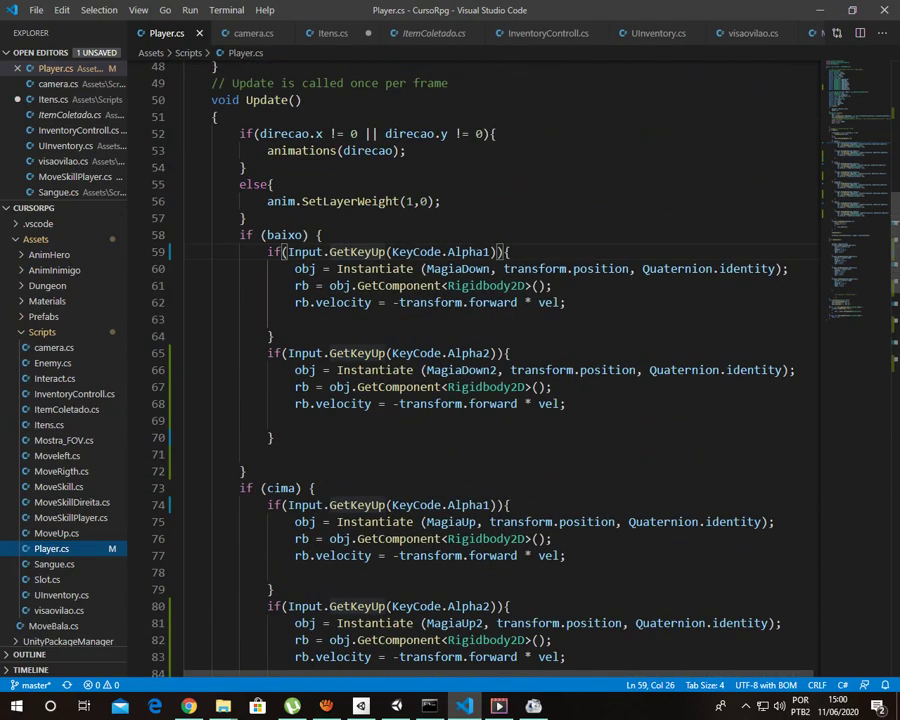
{"action": "left_click_drag", "start_coordinate": [274, 234], "coordinate": [295, 234]}
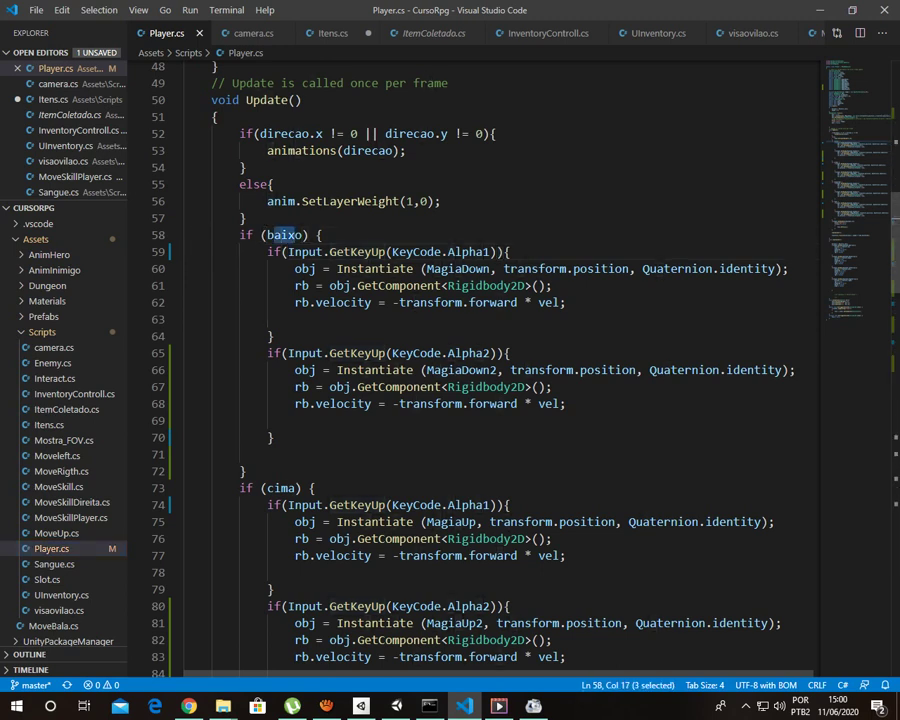
{"action": "mouse_move", "coordinate": [288, 252]}
{"action": "left_mouse_down"}
{"action": "mouse_move", "coordinate": [376, 285]}
{"action": "mouse_move", "coordinate": [484, 268]}
{"action": "left_mouse_up"}
{"action": "left_click", "coordinate": [380, 268]}
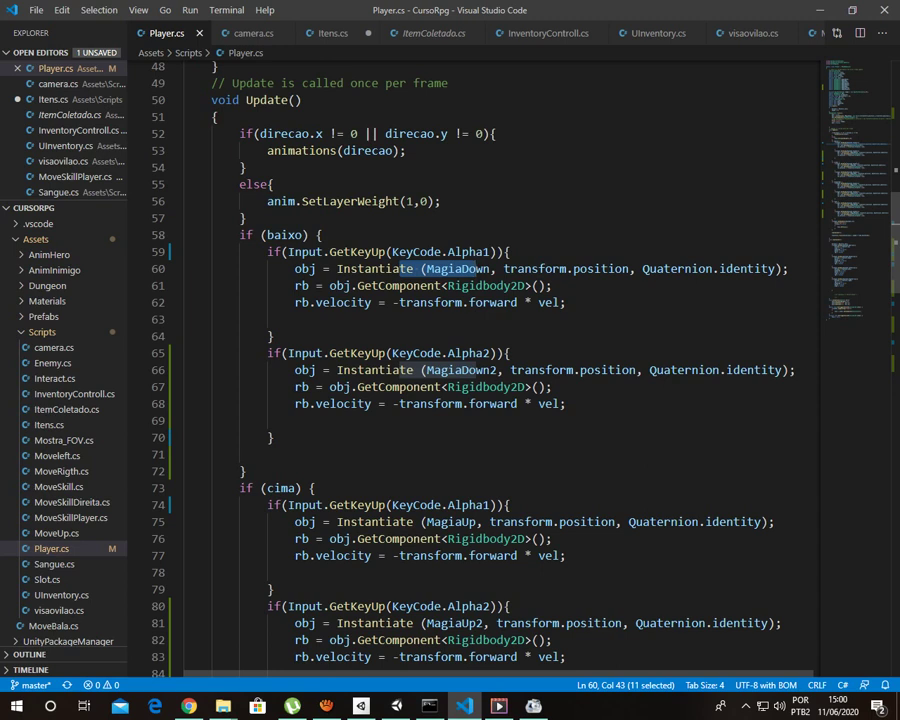
- Highlight the MagiaUp spawn call and show its other occurrences
{"action": "left_click_drag", "start_coordinate": [260, 488], "coordinate": [295, 488]}
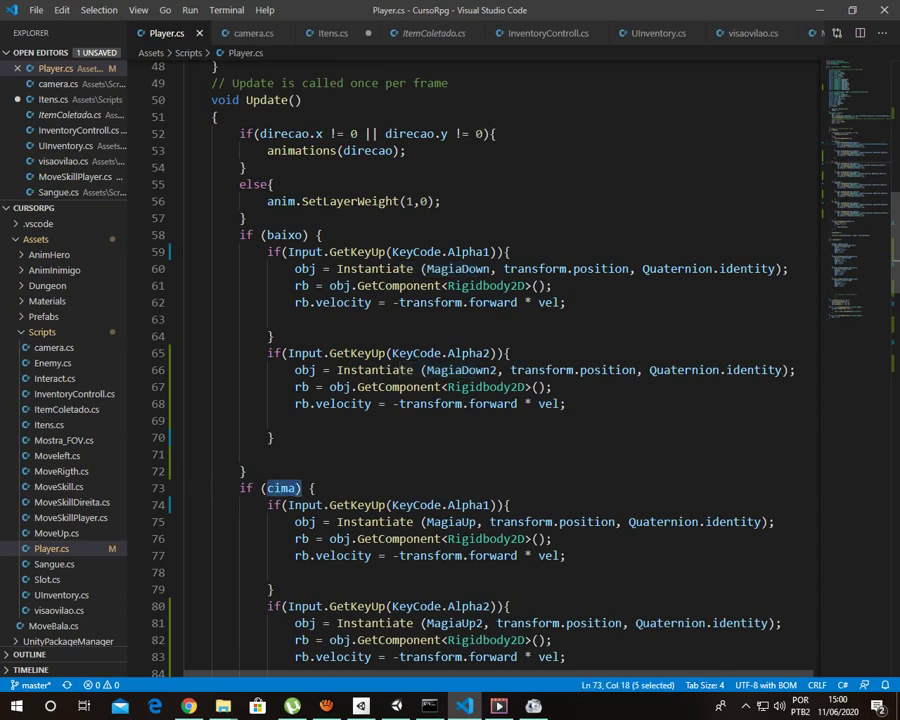
{"action": "scroll", "coordinate": [480, 360], "scroll_direction": "down", "scroll_amount": 2}
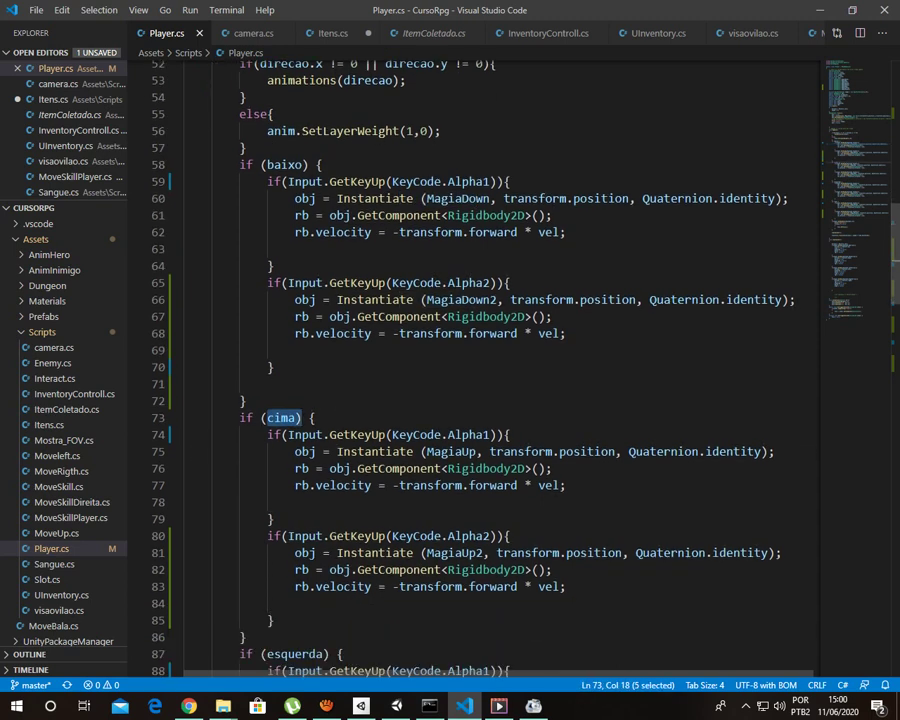
{"action": "left_click_drag", "start_coordinate": [351, 452], "coordinate": [456, 452]}
{"action": "left_click", "coordinate": [767, 451]}
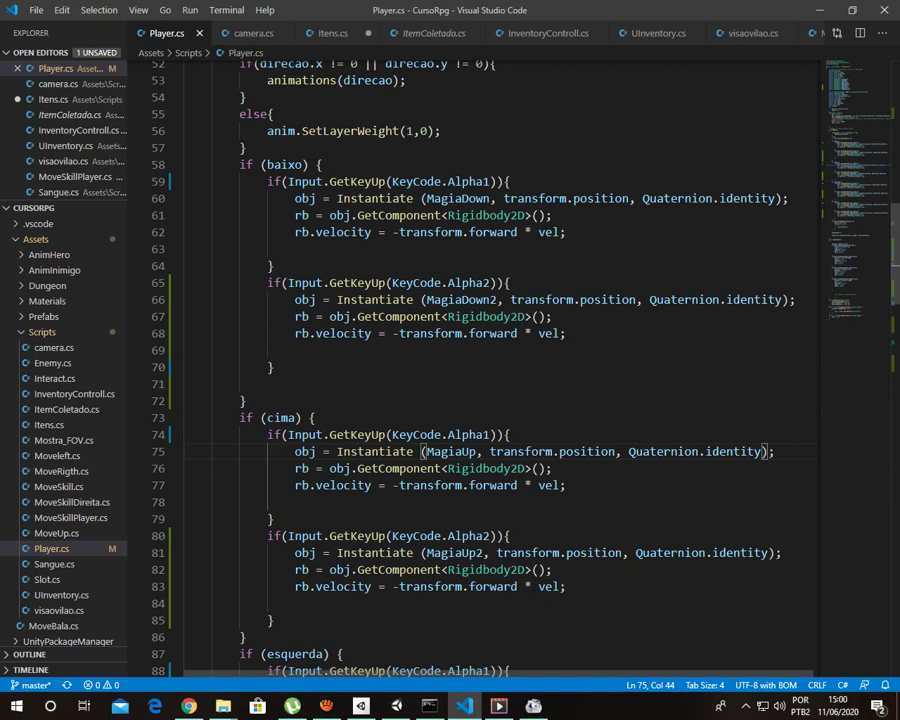
{"action": "double_click", "coordinate": [451, 451]}
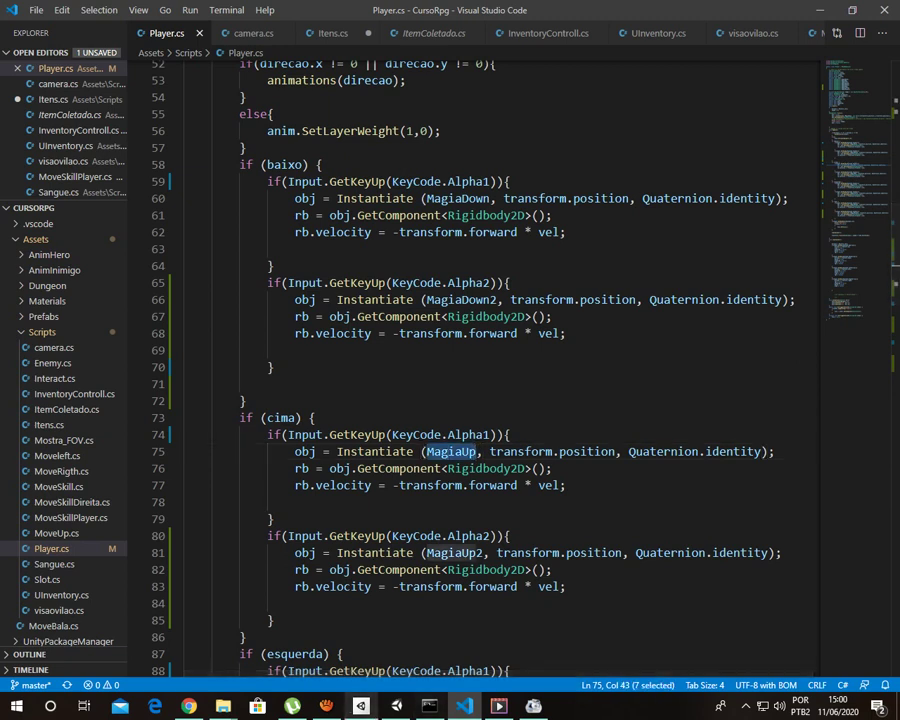
- Review the MagiaDown, MagiaUp, MagiaLeft and MagiaRigth field declarations, then return to Unity
{"action": "key", "text": "alt+Tab"}
{"action": "key", "text": "alt+Tab"}
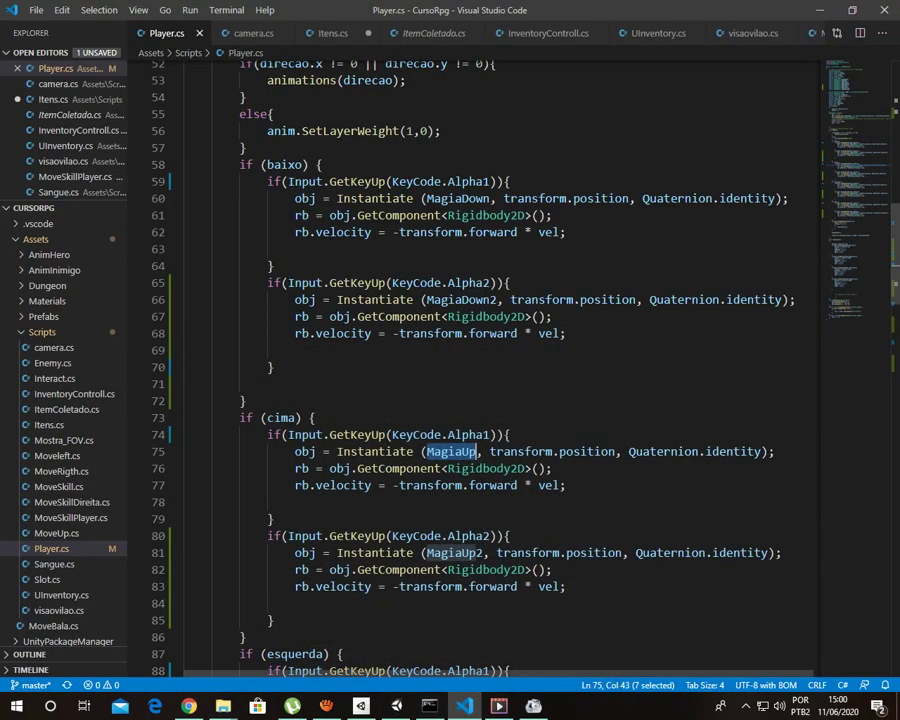
{"action": "scroll", "coordinate": [500, 360], "scroll_direction": "up", "scroll_amount": 4}
{"action": "scroll", "coordinate": [500, 360], "scroll_direction": "up", "scroll_amount": 6}
{"action": "scroll", "coordinate": [500, 360], "scroll_direction": "up", "scroll_amount": 6}
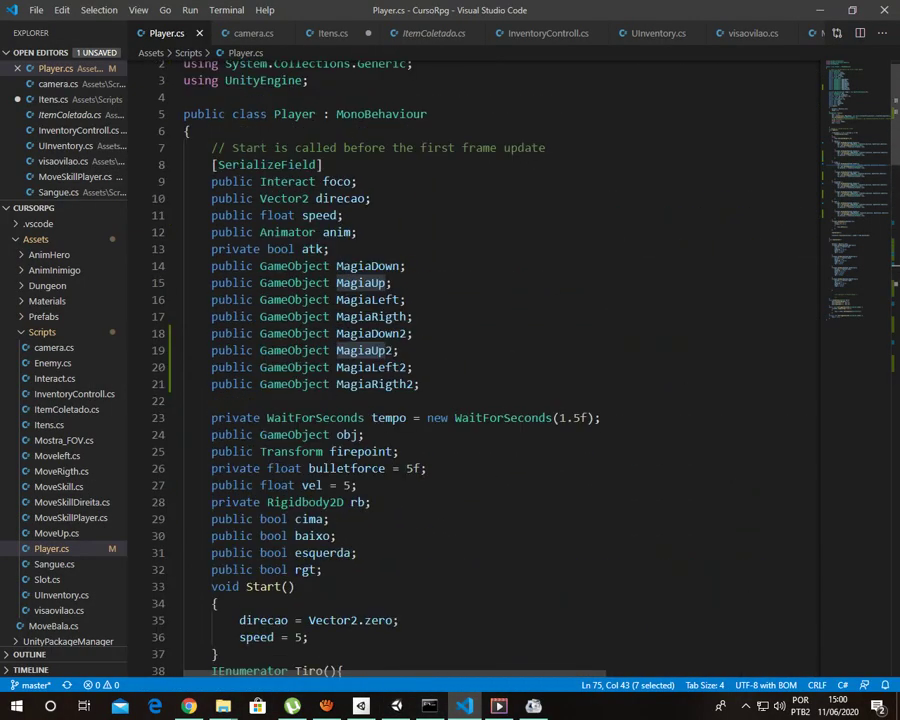
{"action": "left_click_drag", "start_coordinate": [211, 266], "coordinate": [391, 283]}
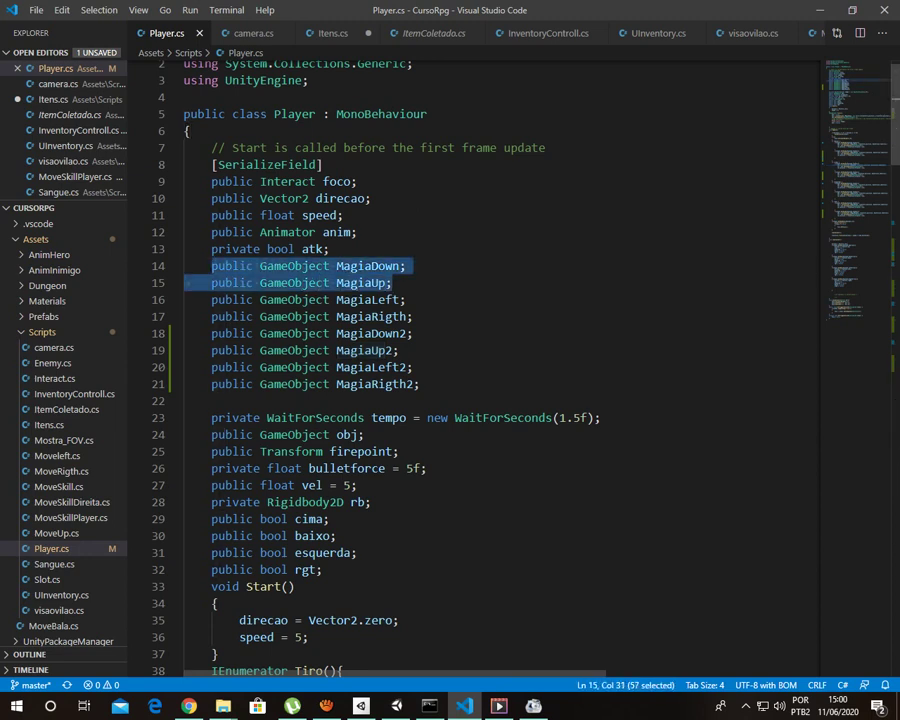
{"action": "left_click", "coordinate": [320, 299]}
{"action": "double_click", "coordinate": [320, 299]}
{"action": "left_click", "coordinate": [336, 316]}
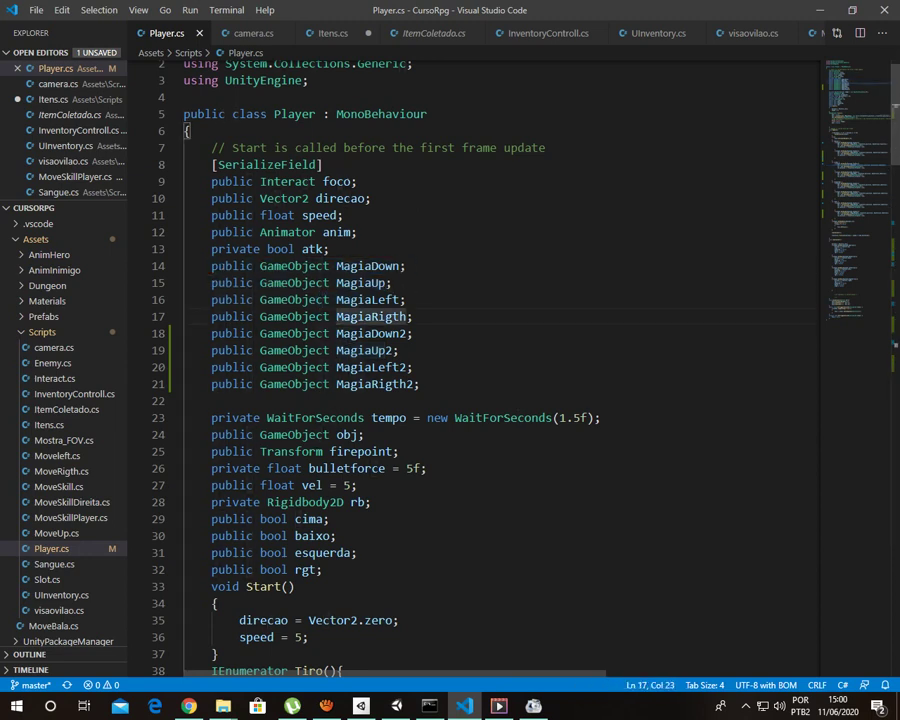
{"action": "left_click", "coordinate": [396, 706]}
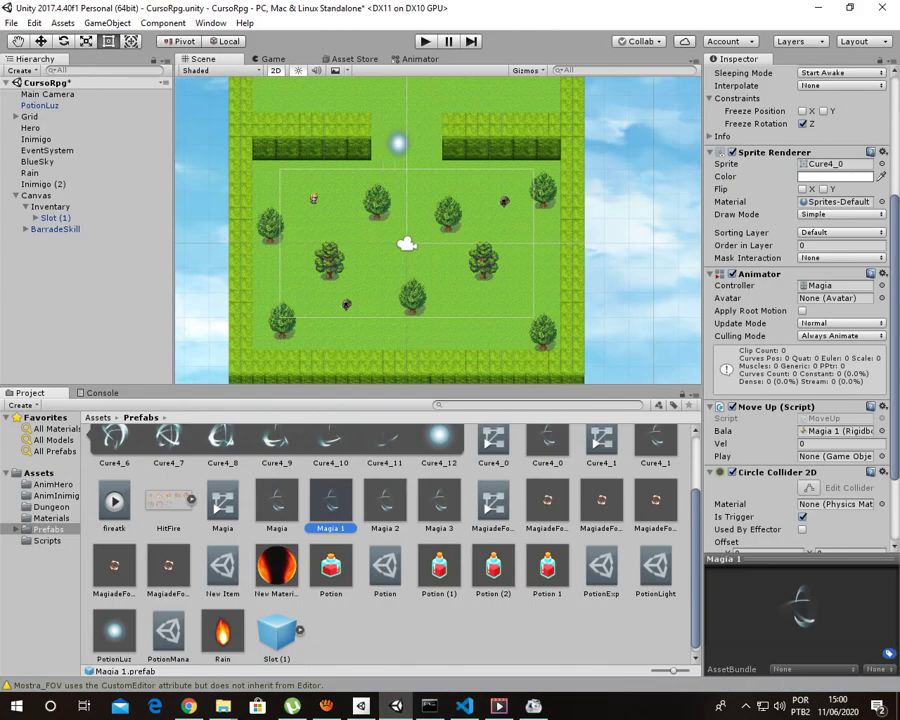
- Select Hero and scroll to its Player script: Magia Up is Magia 1, Magia Down is Magia, Vel 4
{"action": "left_click", "coordinate": [30, 128]}
{"action": "scroll", "coordinate": [800, 400], "scroll_direction": "down", "scroll_amount": 5}
{"action": "scroll", "coordinate": [800, 400], "scroll_direction": "down", "scroll_amount": 5}
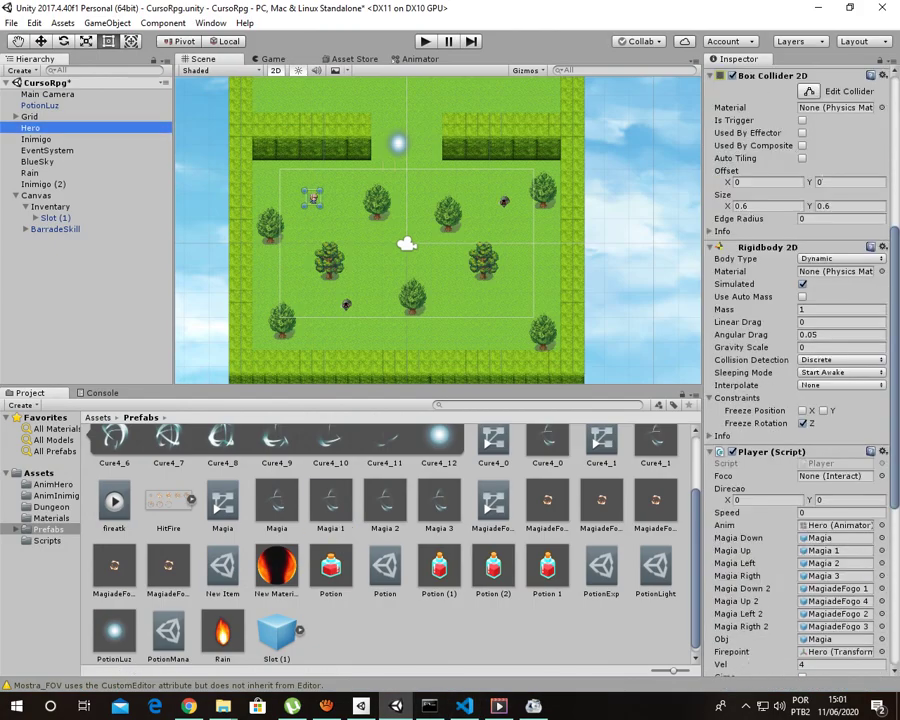
{"action": "scroll", "coordinate": [800, 400], "scroll_direction": "down", "scroll_amount": 5}
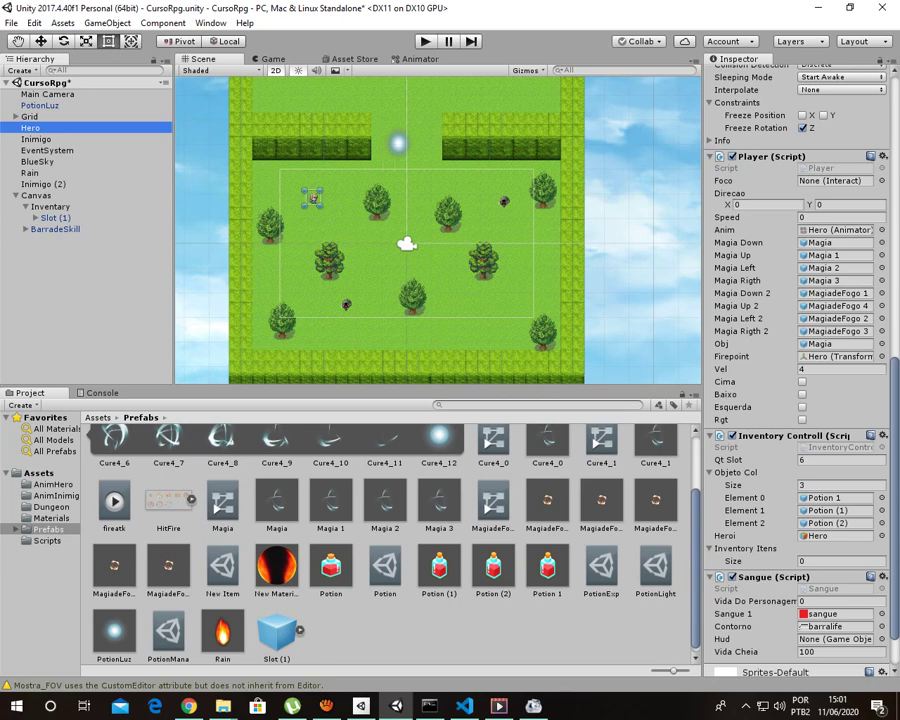
{"action": "left_click", "coordinate": [547, 500]}
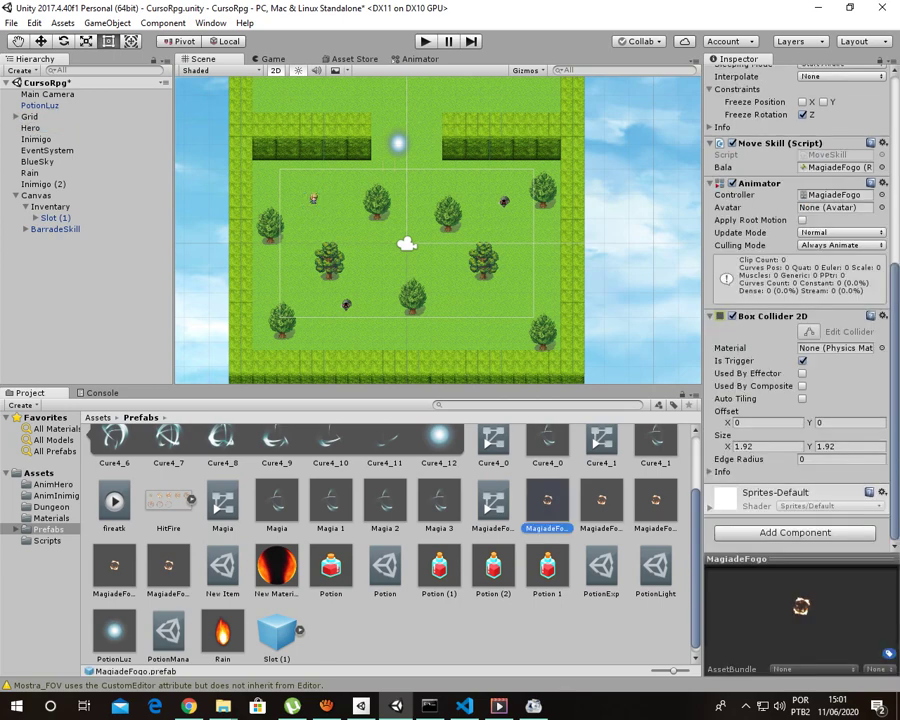
{"action": "scroll", "coordinate": [390, 540], "scroll_direction": "down", "scroll_amount": 1}
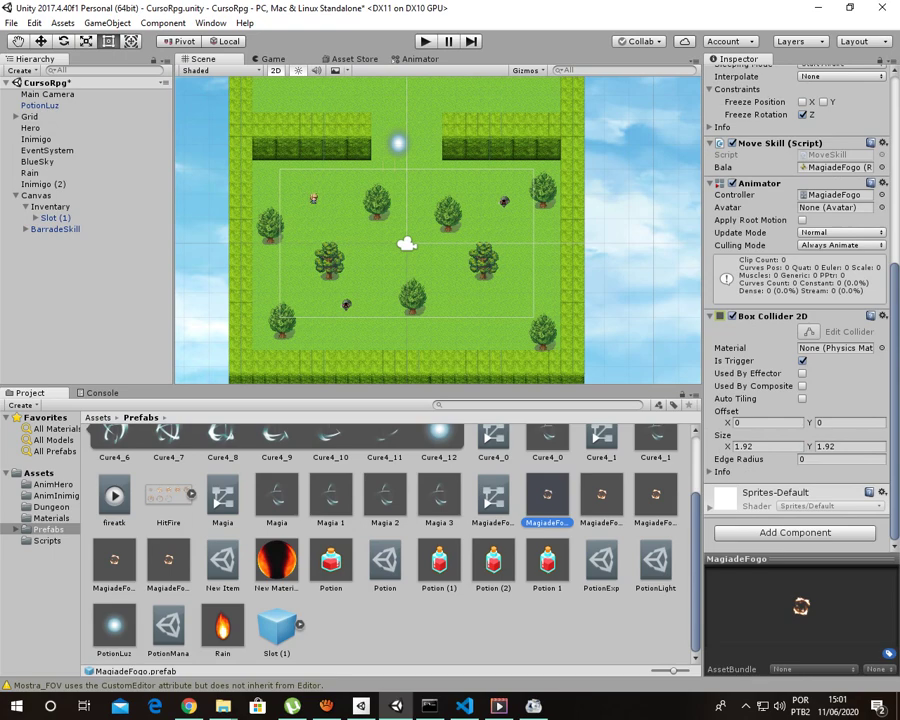
{"action": "scroll", "coordinate": [800, 300], "scroll_direction": "up", "scroll_amount": 2}
{"action": "scroll", "coordinate": [800, 300], "scroll_direction": "up", "scroll_amount": 2}
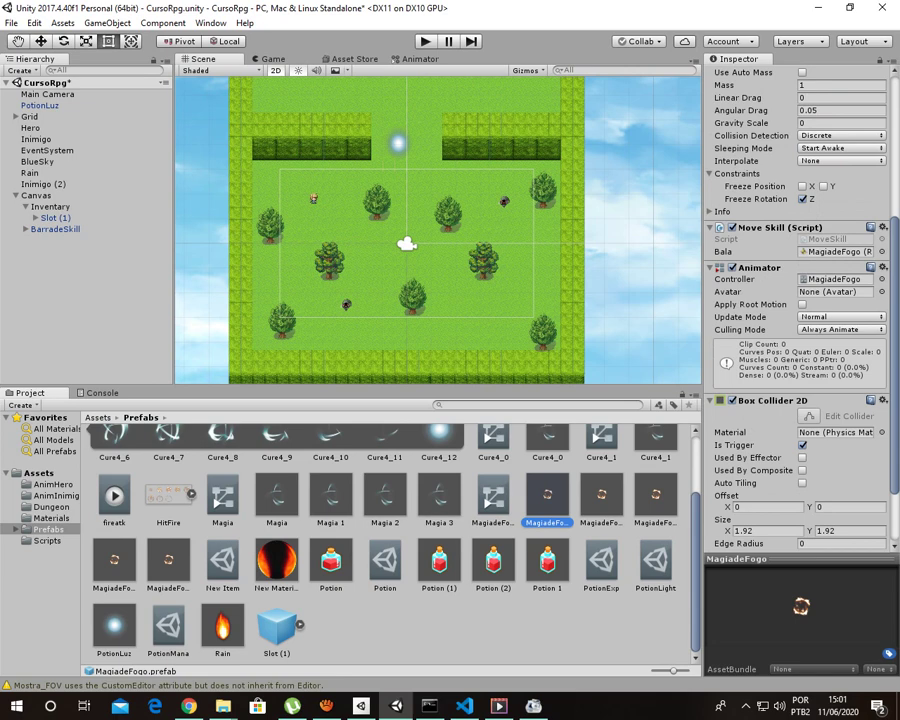
{"action": "left_click", "coordinate": [601, 495]}
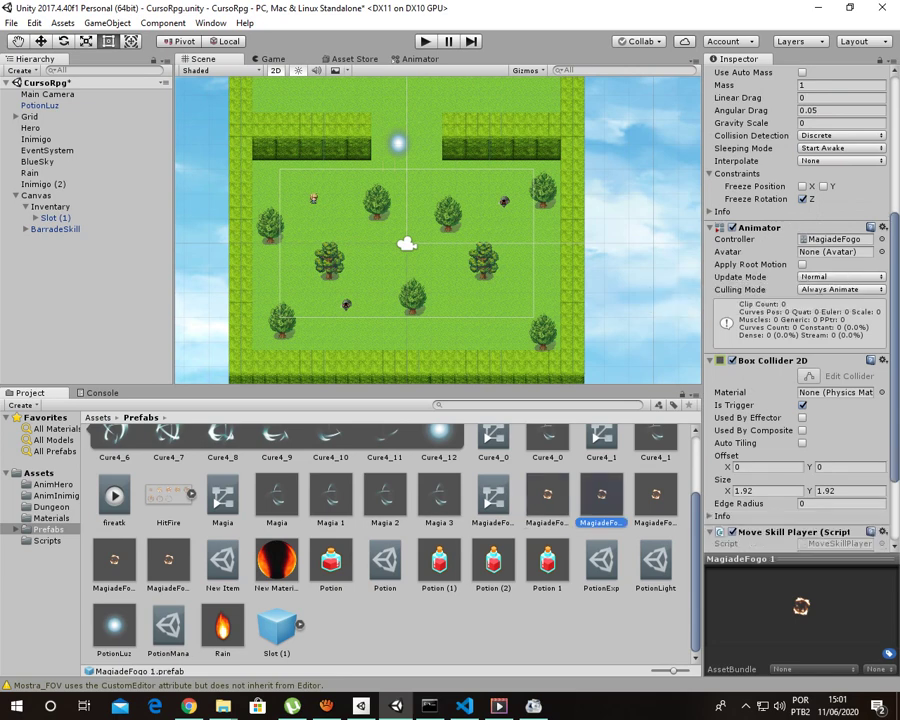
{"action": "scroll", "coordinate": [800, 300], "scroll_direction": "up", "scroll_amount": 4}
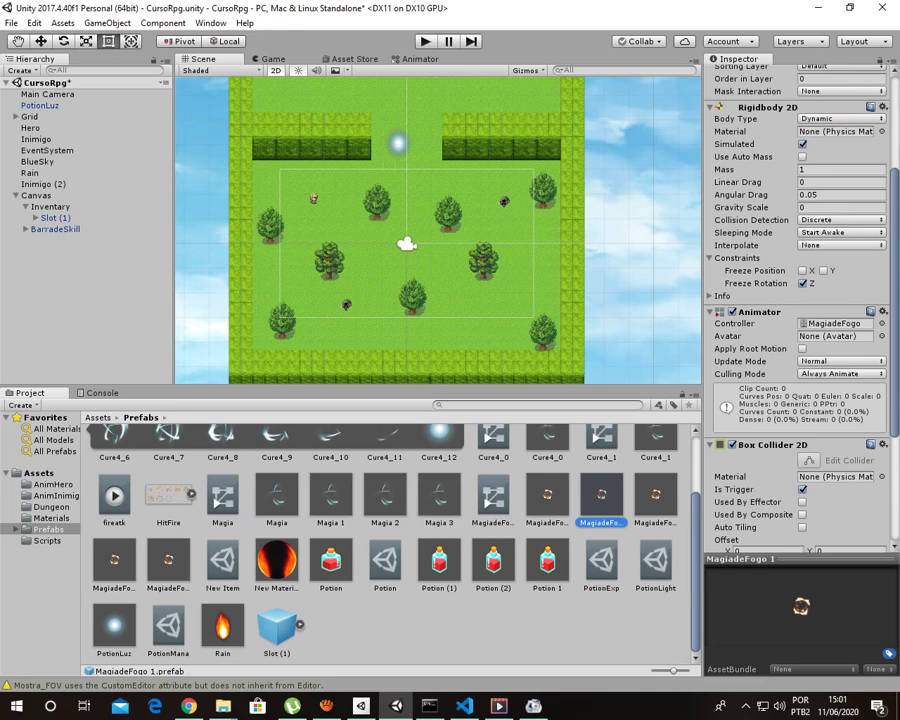
{"action": "left_click", "coordinate": [30, 128]}
{"action": "scroll", "coordinate": [800, 370], "scroll_direction": "up", "scroll_amount": 10}
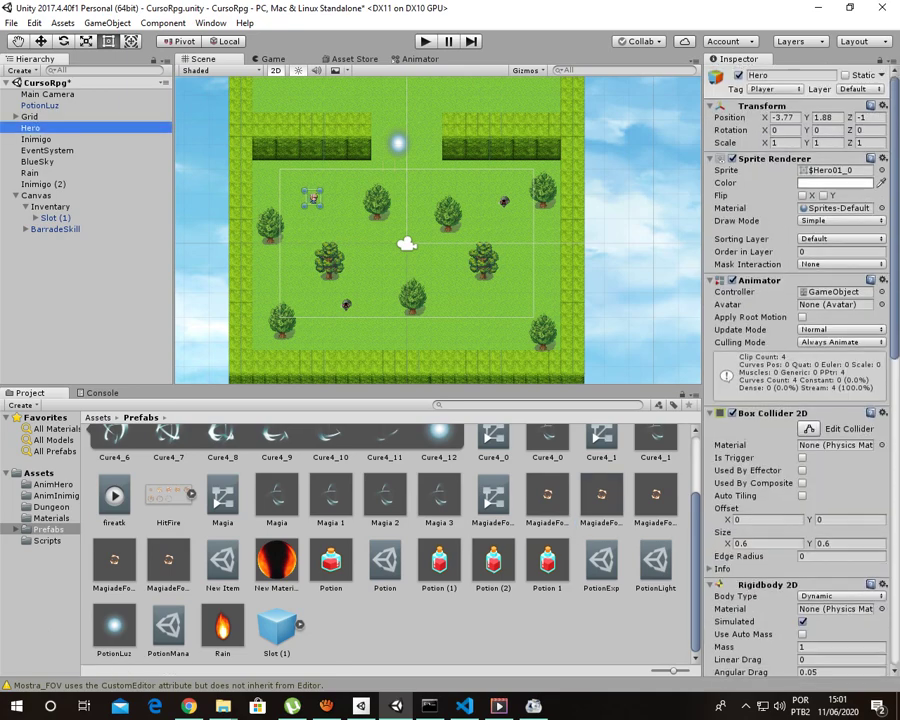
{"action": "scroll", "coordinate": [800, 370], "scroll_direction": "down", "scroll_amount": 10}
{"action": "scroll", "coordinate": [800, 370], "scroll_direction": "down", "scroll_amount": 14}
{"action": "scroll", "coordinate": [800, 370], "scroll_direction": "down", "scroll_amount": 10}
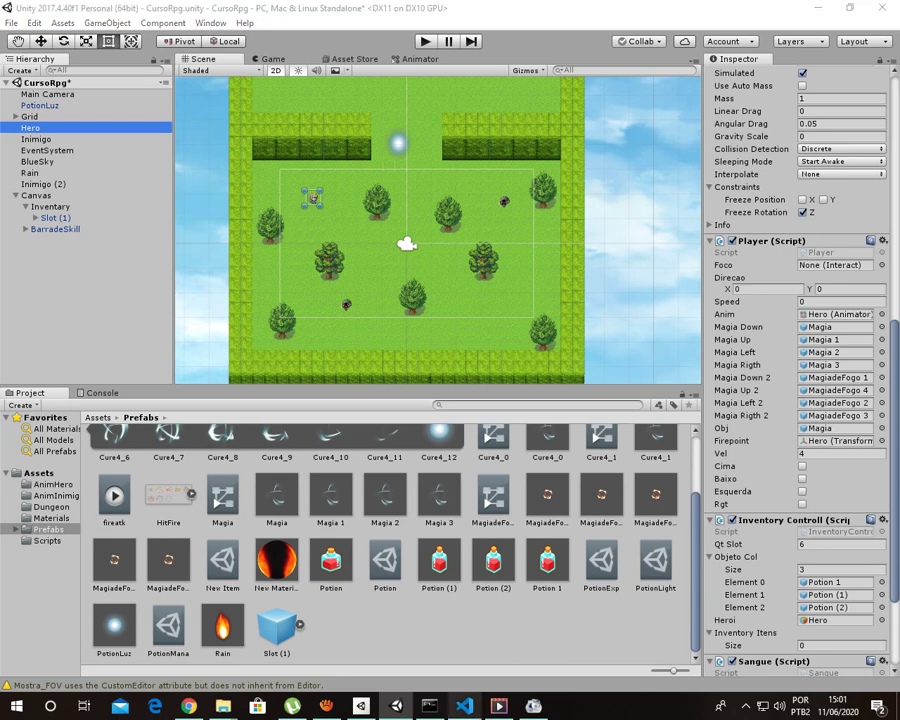
{"action": "key", "text": "alt+Tab"}
- Scroll through Player.cs and highlight the cima direction flag declaration
{"action": "scroll", "coordinate": [500, 360], "scroll_direction": "down", "scroll_amount": 6}
{"action": "scroll", "coordinate": [500, 360], "scroll_direction": "down", "scroll_amount": 5}
{"action": "scroll", "coordinate": [500, 360], "scroll_direction": "down", "scroll_amount": 5}
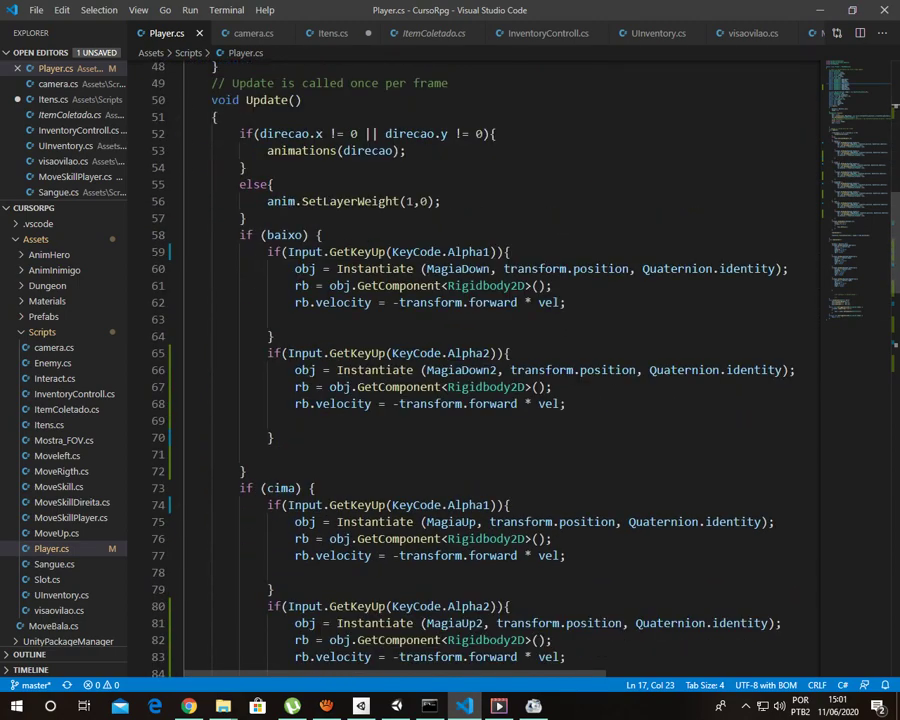
{"action": "scroll", "coordinate": [500, 360], "scroll_direction": "down", "scroll_amount": 6}
{"action": "scroll", "coordinate": [500, 360], "scroll_direction": "down", "scroll_amount": 8}
{"action": "scroll", "coordinate": [500, 360], "scroll_direction": "up", "scroll_amount": 5}
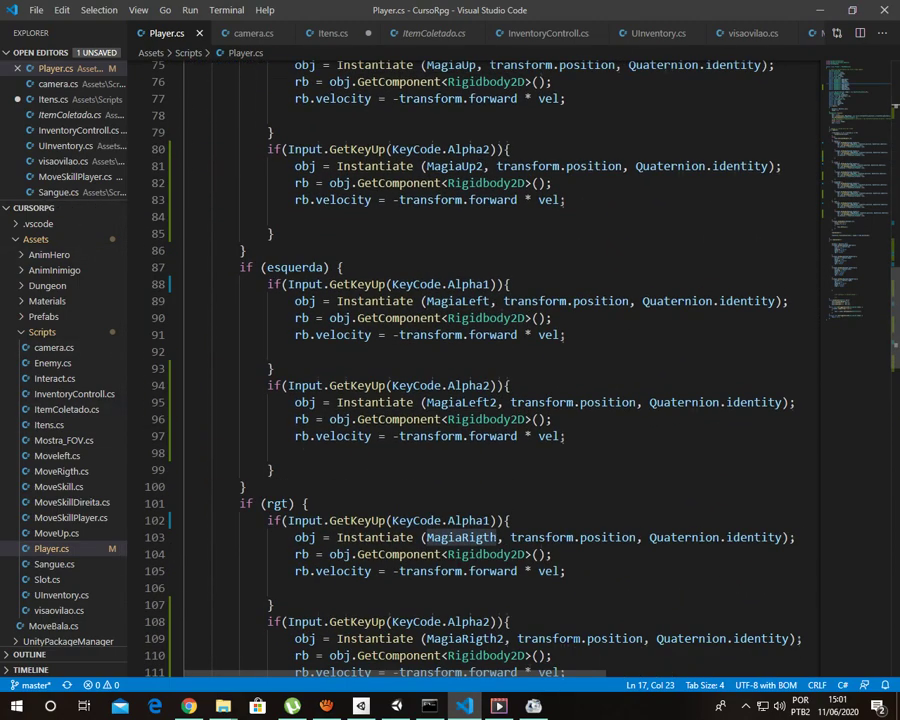
{"action": "scroll", "coordinate": [500, 360], "scroll_direction": "up", "scroll_amount": 5}
{"action": "scroll", "coordinate": [500, 360], "scroll_direction": "up", "scroll_amount": 4}
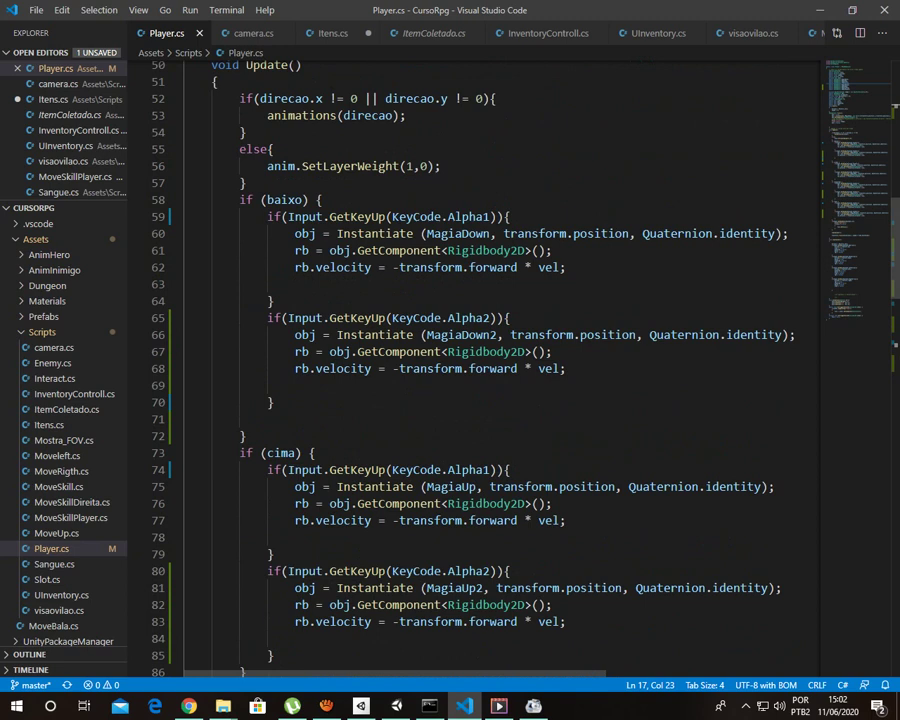
{"action": "scroll", "coordinate": [500, 360], "scroll_direction": "up", "scroll_amount": 4}
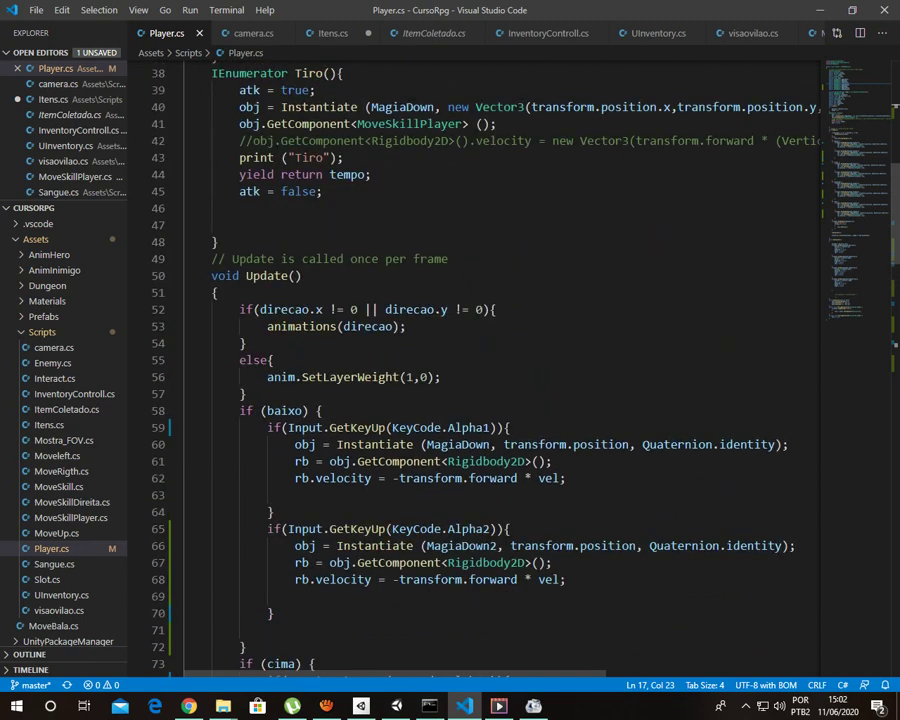
{"action": "scroll", "coordinate": [500, 360], "scroll_direction": "up", "scroll_amount": 5}
{"action": "scroll", "coordinate": [500, 360], "scroll_direction": "up", "scroll_amount": 3}
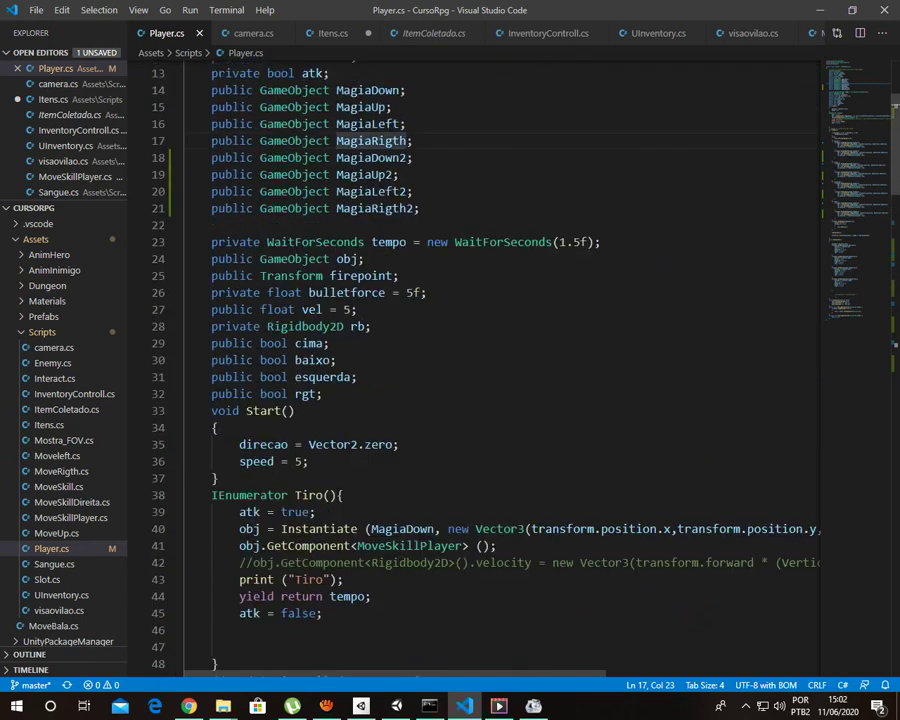
{"action": "left_click_drag", "start_coordinate": [211, 343], "coordinate": [322, 343]}
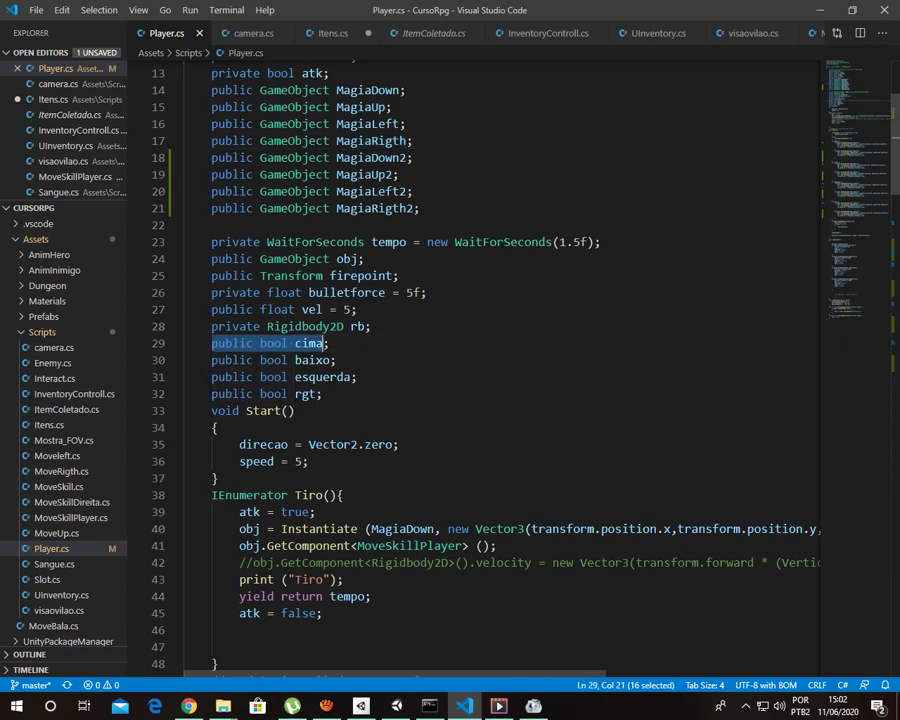
- Scroll down to the inputplayer method that sets the cima and baixo flags
{"action": "scroll", "coordinate": [500, 360], "scroll_direction": "down", "scroll_amount": 3}
{"action": "scroll", "coordinate": [500, 360], "scroll_direction": "down", "scroll_amount": 5}
{"action": "scroll", "coordinate": [500, 360], "scroll_direction": "down", "scroll_amount": 5}
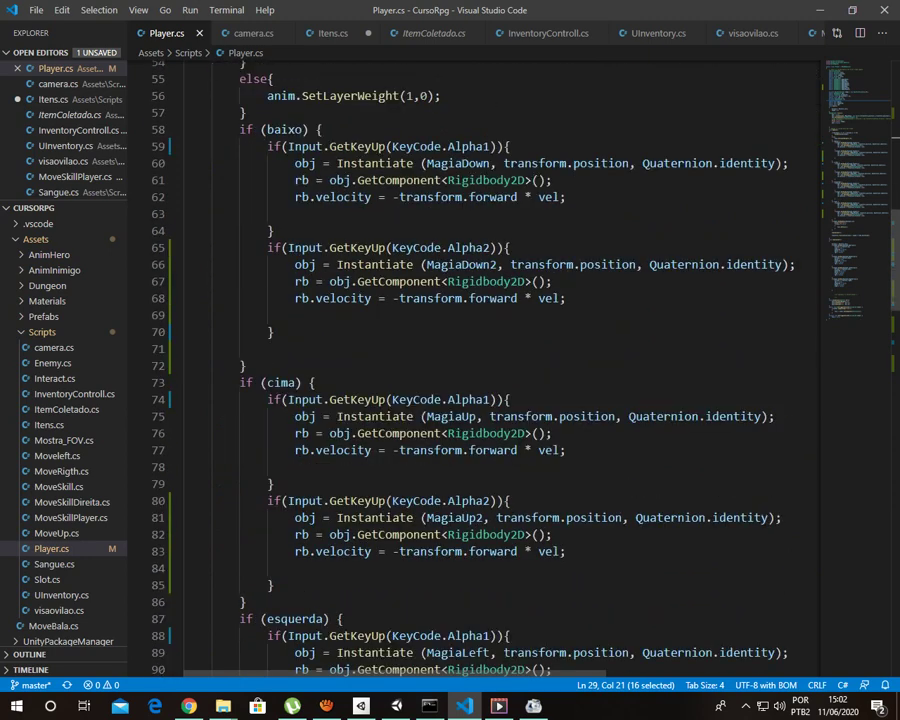
{"action": "scroll", "coordinate": [500, 360], "scroll_direction": "down", "scroll_amount": 5}
{"action": "scroll", "coordinate": [500, 360], "scroll_direction": "down", "scroll_amount": 5}
{"action": "scroll", "coordinate": [500, 360], "scroll_direction": "down", "scroll_amount": 5}
{"action": "scroll", "coordinate": [500, 360], "scroll_direction": "down", "scroll_amount": 2}
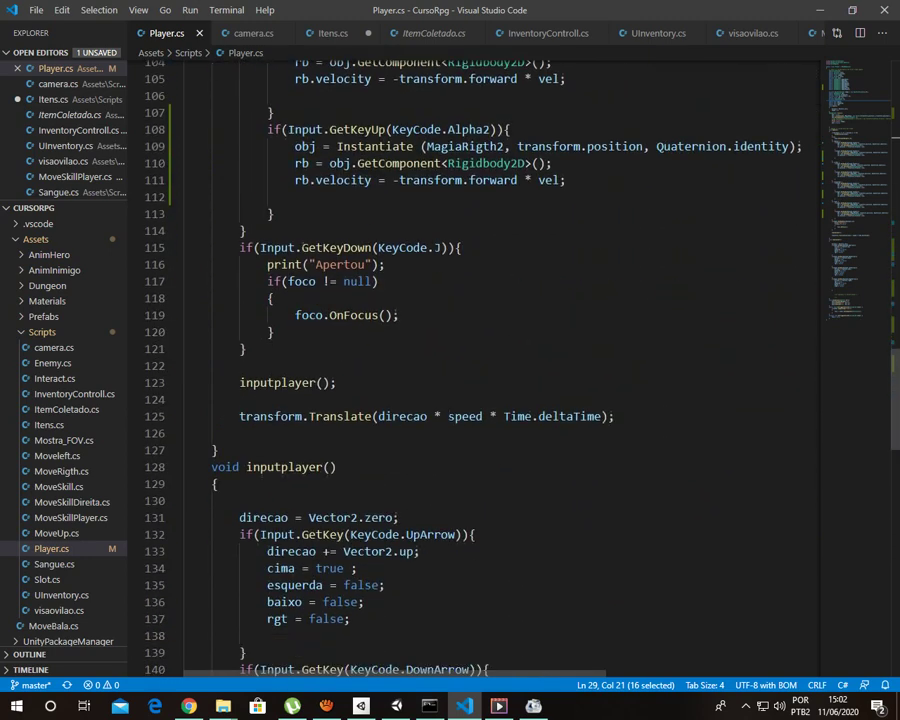
{"action": "scroll", "coordinate": [500, 360], "scroll_direction": "down", "scroll_amount": 2}
{"action": "scroll", "coordinate": [500, 360], "scroll_direction": "down", "scroll_amount": 2}
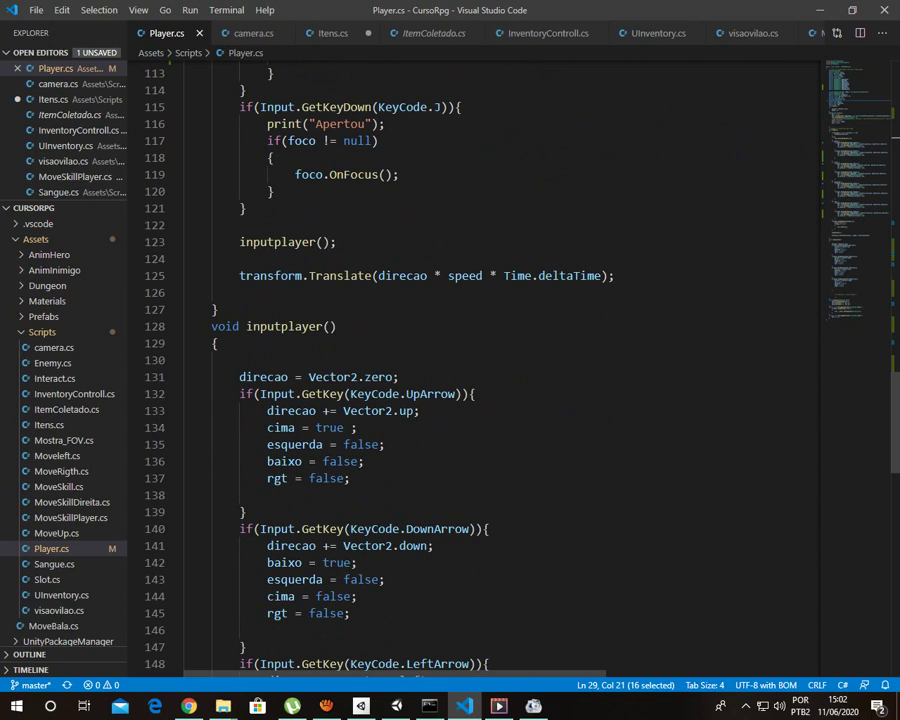
{"action": "left_click_drag", "start_coordinate": [260, 394], "coordinate": [421, 394]}
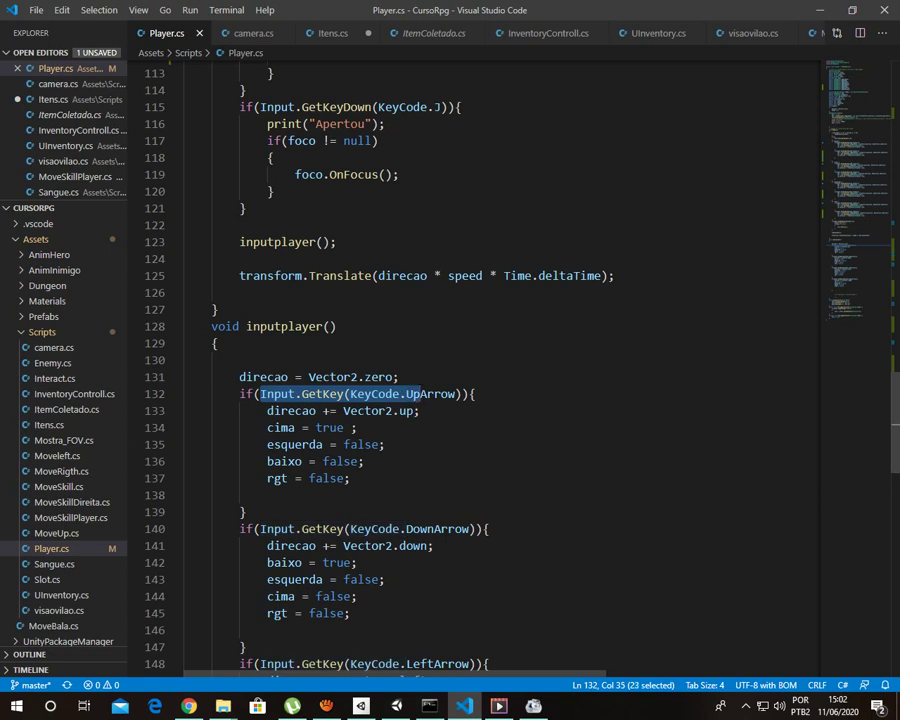
{"action": "left_click_drag", "start_coordinate": [379, 394], "coordinate": [428, 394]}
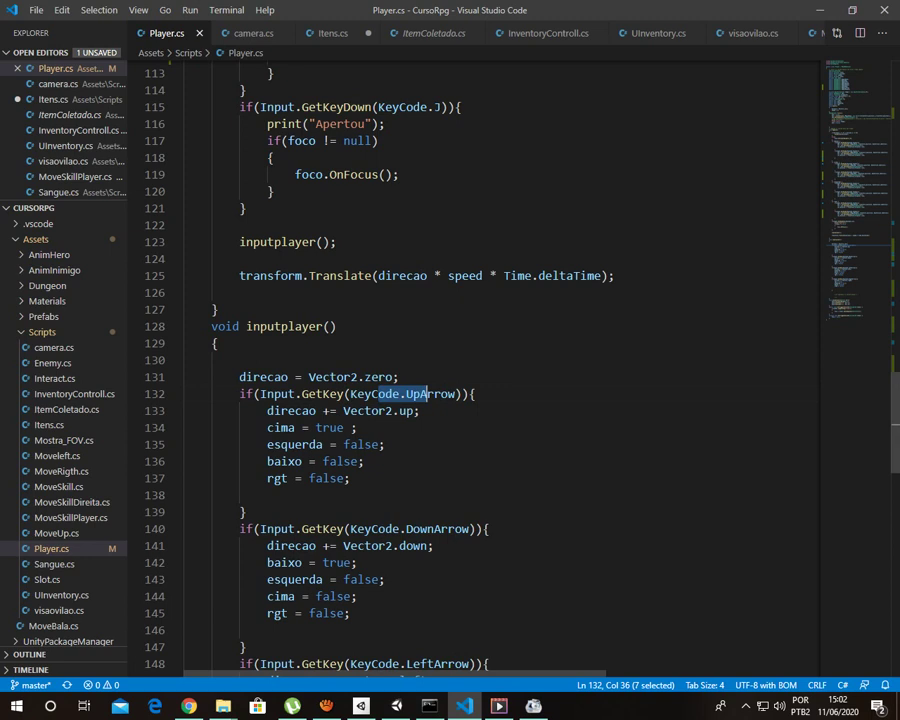
{"action": "left_click", "coordinate": [349, 394]}
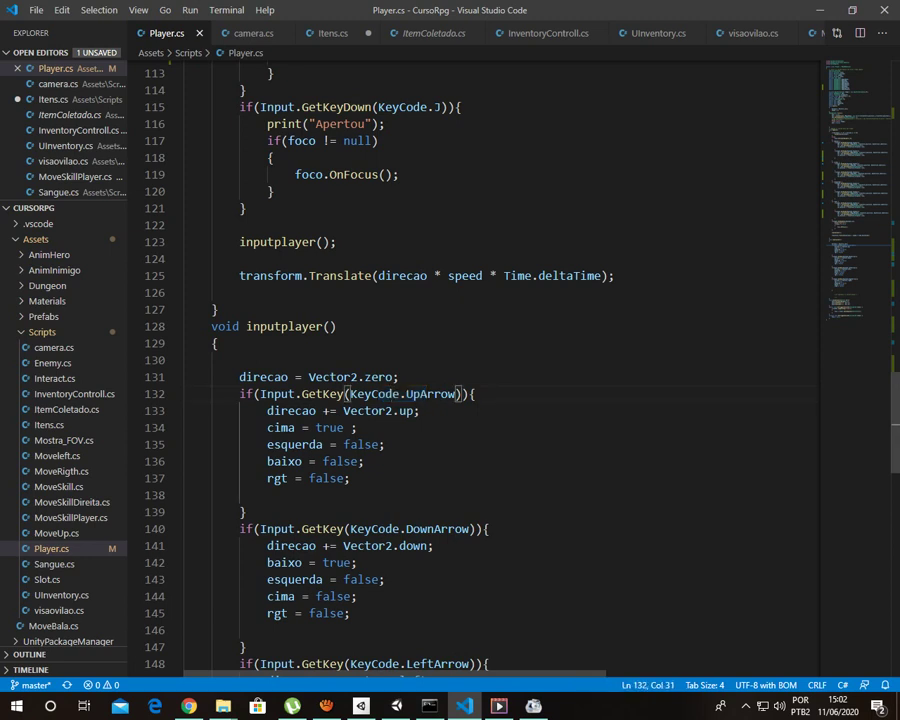
{"action": "left_click_drag", "start_coordinate": [337, 410], "coordinate": [371, 410]}
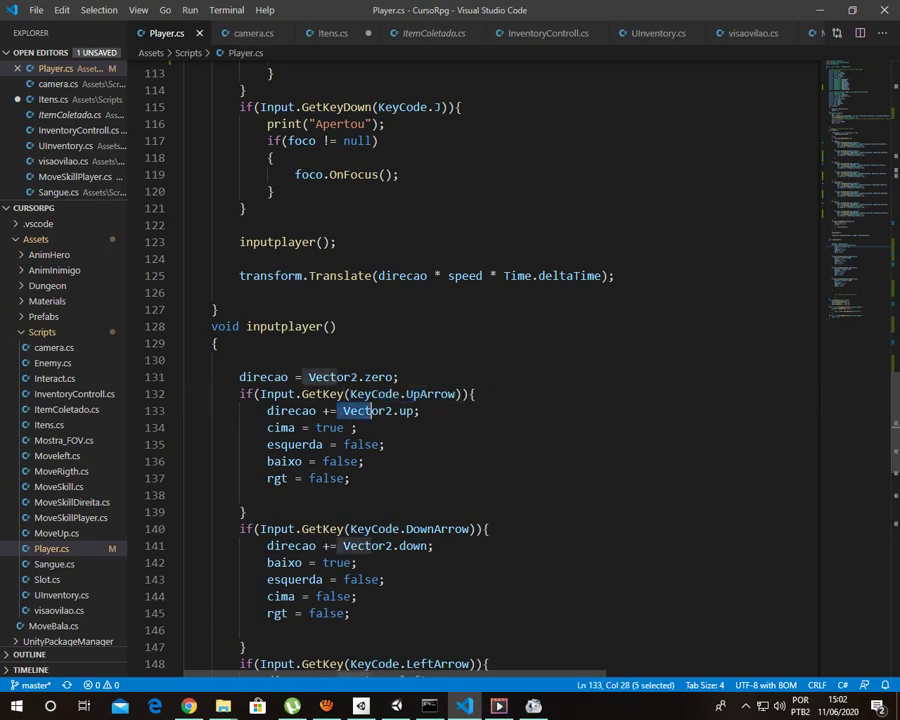
{"action": "left_click", "coordinate": [404, 410]}
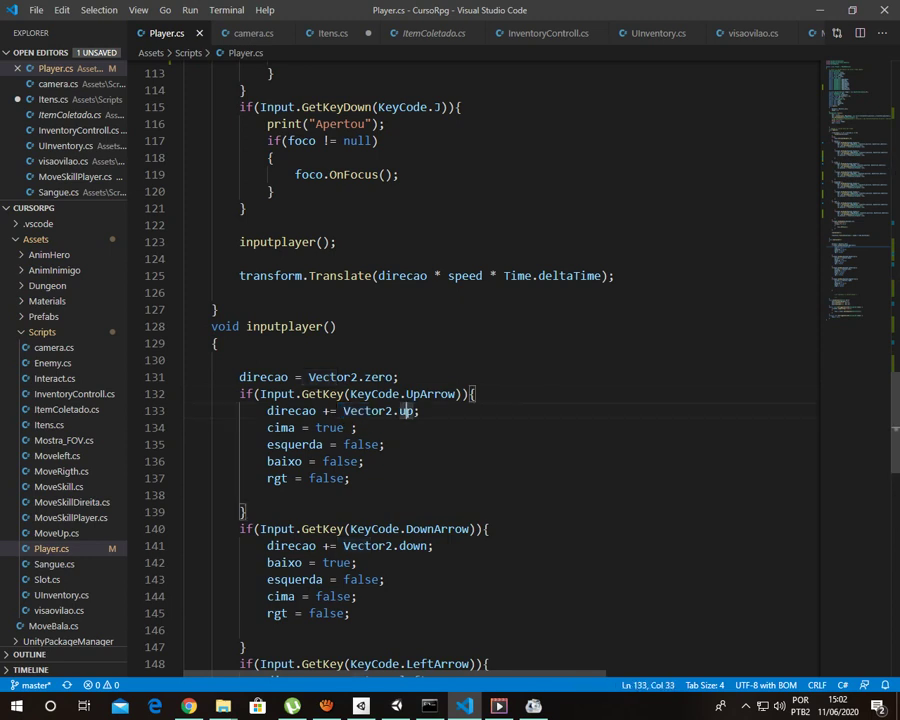
{"action": "left_click", "coordinate": [344, 410]}
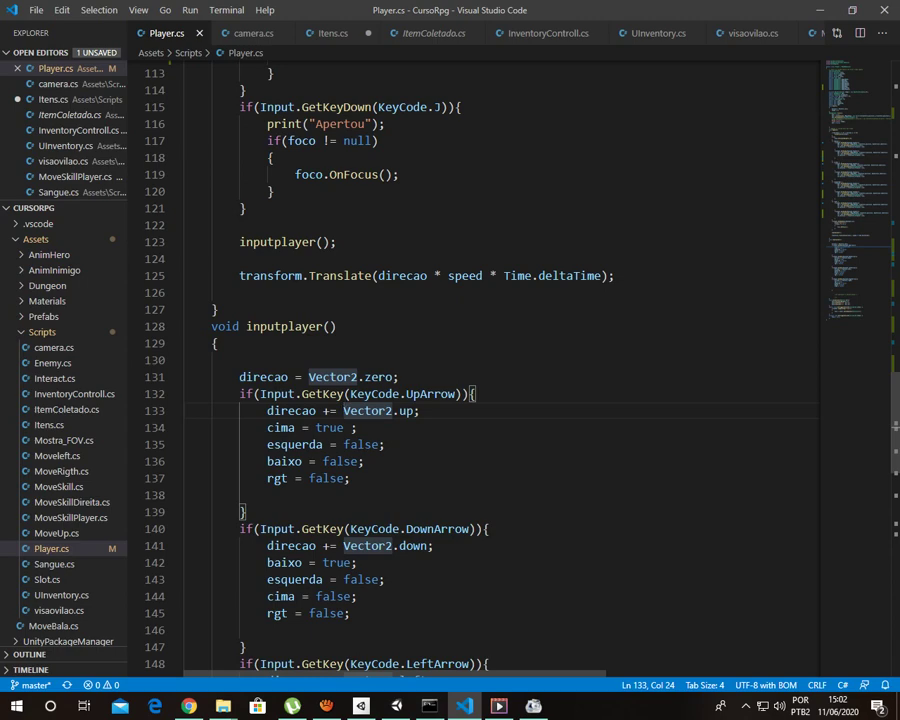
{"action": "left_click_drag", "start_coordinate": [357, 427], "coordinate": [267, 427]}
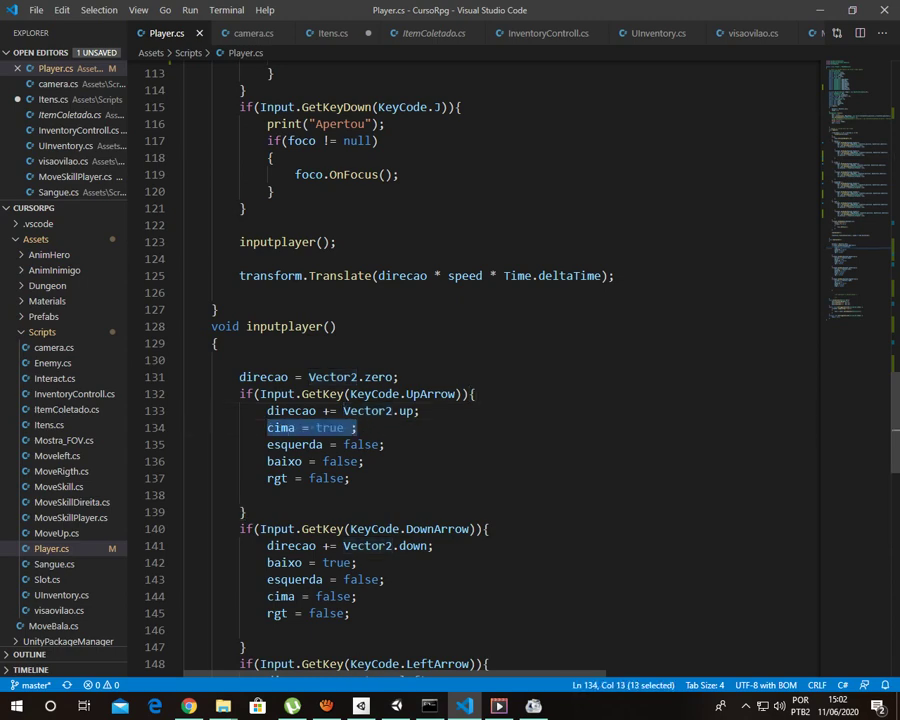
{"action": "scroll", "coordinate": [500, 380], "scroll_direction": "up", "scroll_amount": 2}
{"action": "scroll", "coordinate": [500, 380], "scroll_direction": "up", "scroll_amount": 7}
{"action": "scroll", "coordinate": [500, 380], "scroll_direction": "up", "scroll_amount": 4}
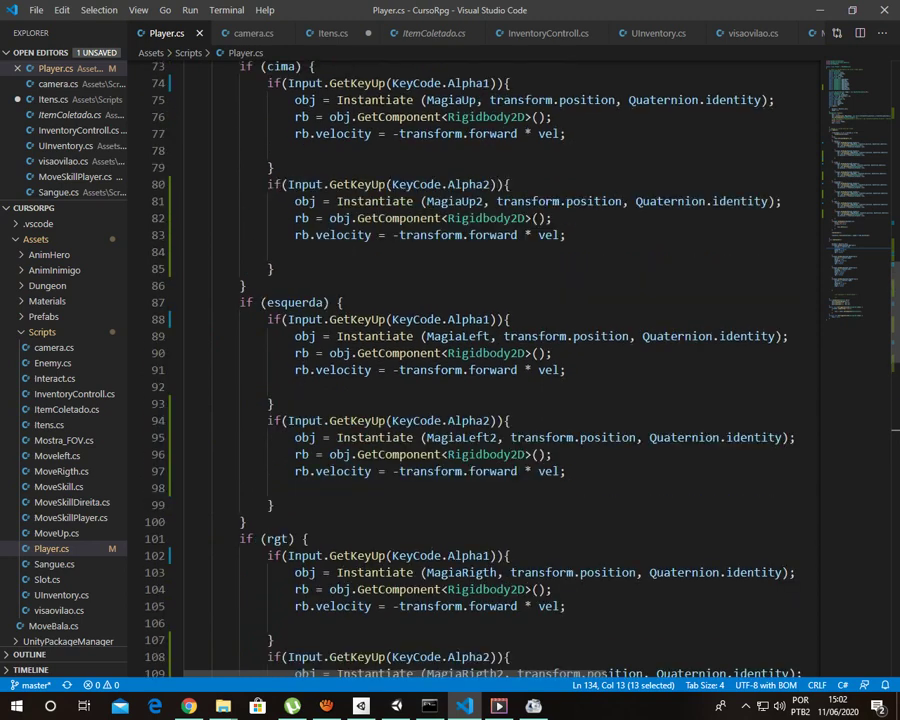
{"action": "scroll", "coordinate": [500, 380], "scroll_direction": "up", "scroll_amount": 3}
{"action": "scroll", "coordinate": [500, 380], "scroll_direction": "up", "scroll_amount": 4}
{"action": "left_click_drag", "start_coordinate": [240, 418], "coordinate": [272, 518]}
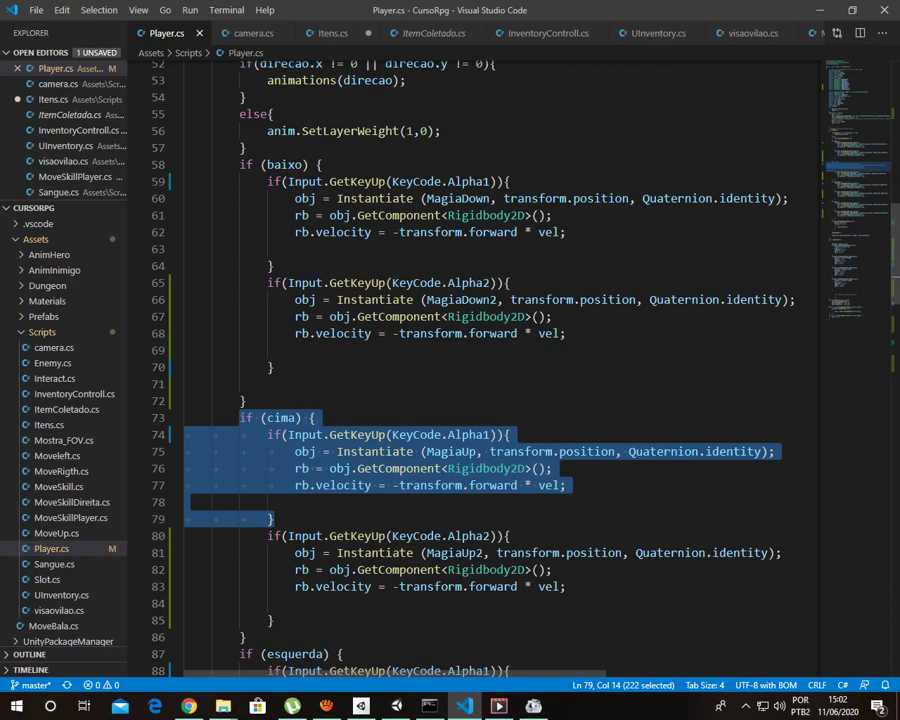
{"action": "scroll", "coordinate": [272, 518], "scroll_direction": "down", "scroll_amount": 6}
{"action": "scroll", "coordinate": [500, 360], "scroll_direction": "down", "scroll_amount": 5}
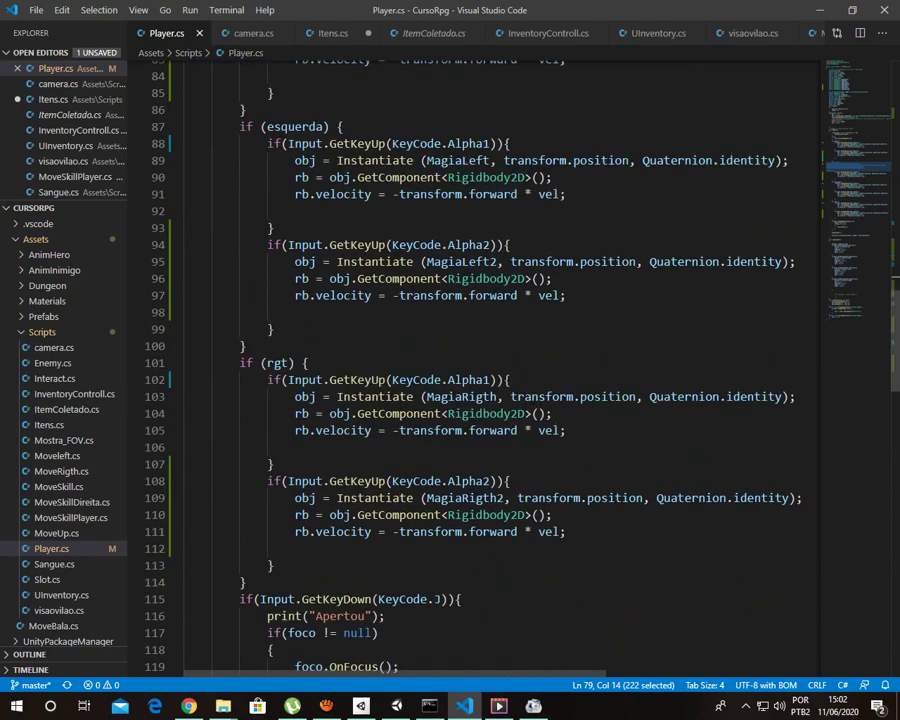
{"action": "scroll", "coordinate": [500, 360], "scroll_direction": "down", "scroll_amount": 4}
{"action": "scroll", "coordinate": [500, 360], "scroll_direction": "down", "scroll_amount": 3}
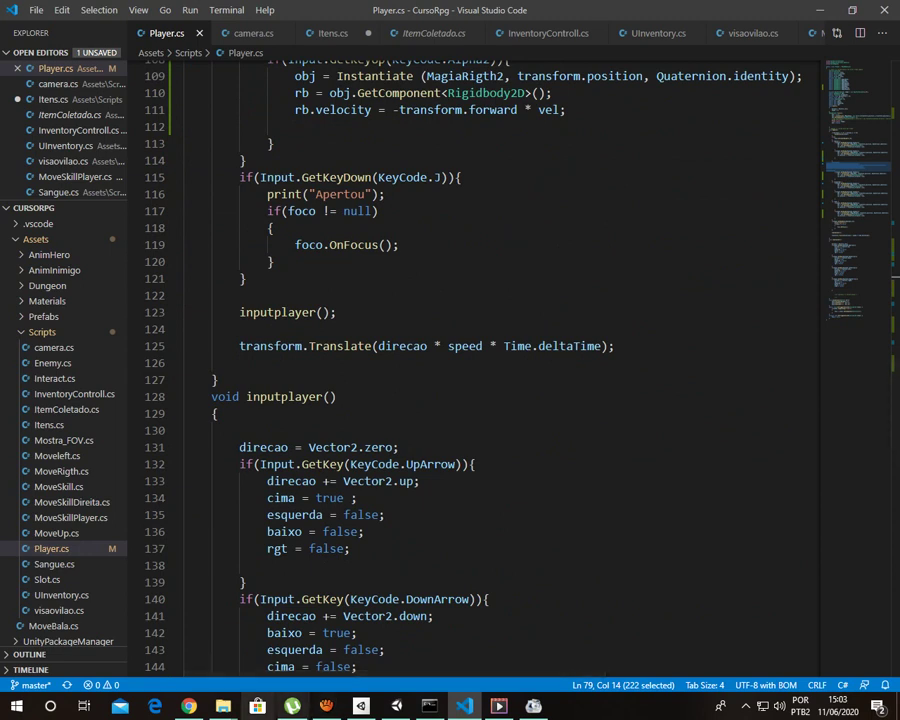
- Browse to Documentos > Chrono_v02 > ChronoEngine > img > animations and select Meteor.png
{"action": "mouse_move", "coordinate": [188, 706]}
{"action": "mouse_move", "coordinate": [397, 706]}
{"action": "left_click", "coordinate": [316, 630]}
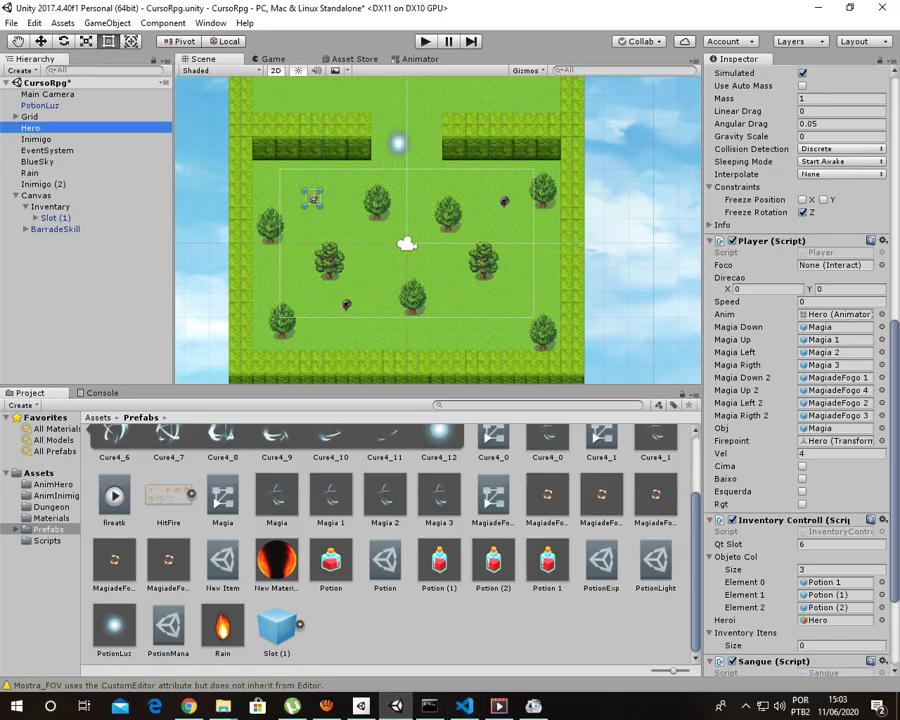
{"action": "mouse_move", "coordinate": [223, 706]}
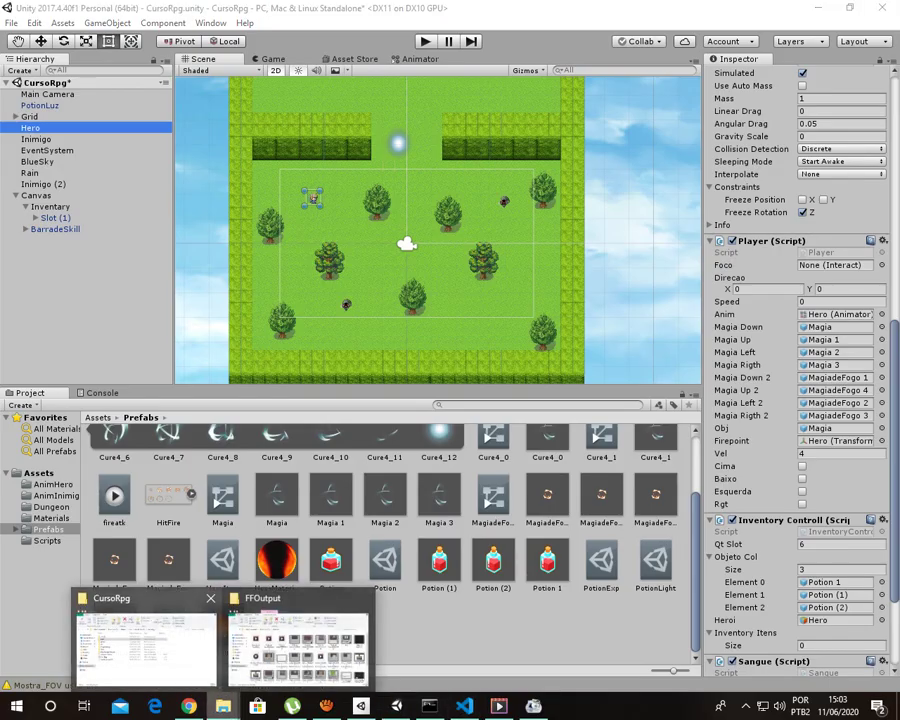
{"action": "left_click", "coordinate": [140, 640]}
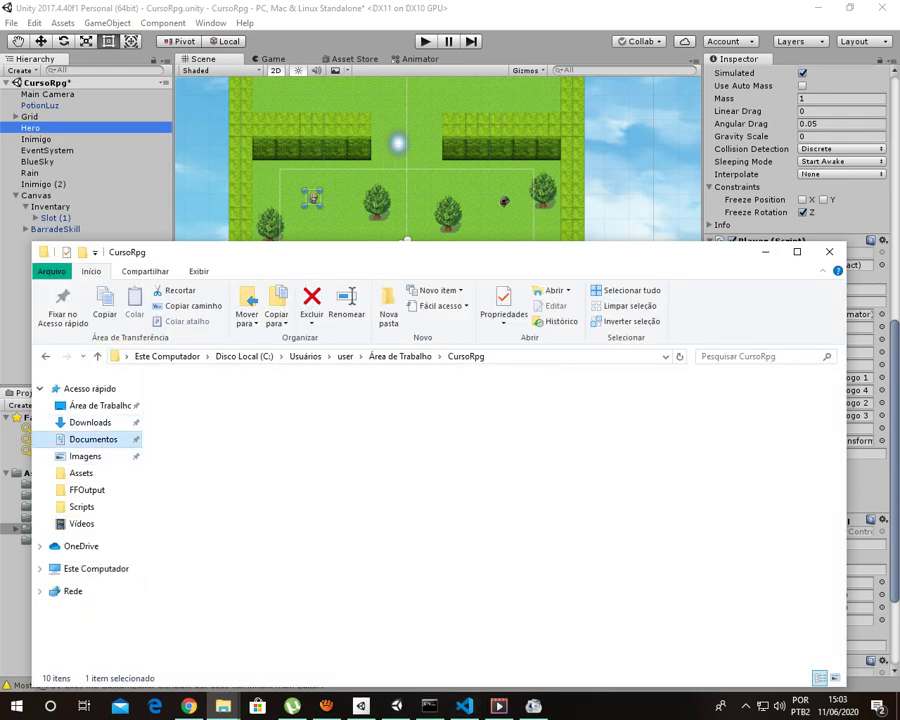
{"action": "left_click", "coordinate": [93, 439]}
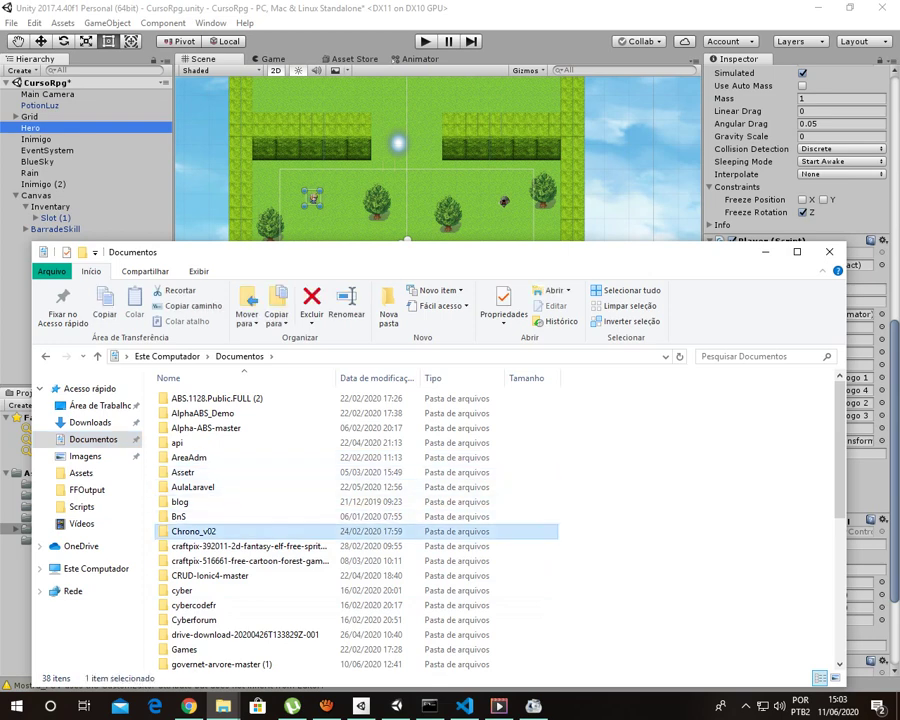
{"action": "double_click", "coordinate": [192, 531]}
{"action": "double_click", "coordinate": [198, 398]}
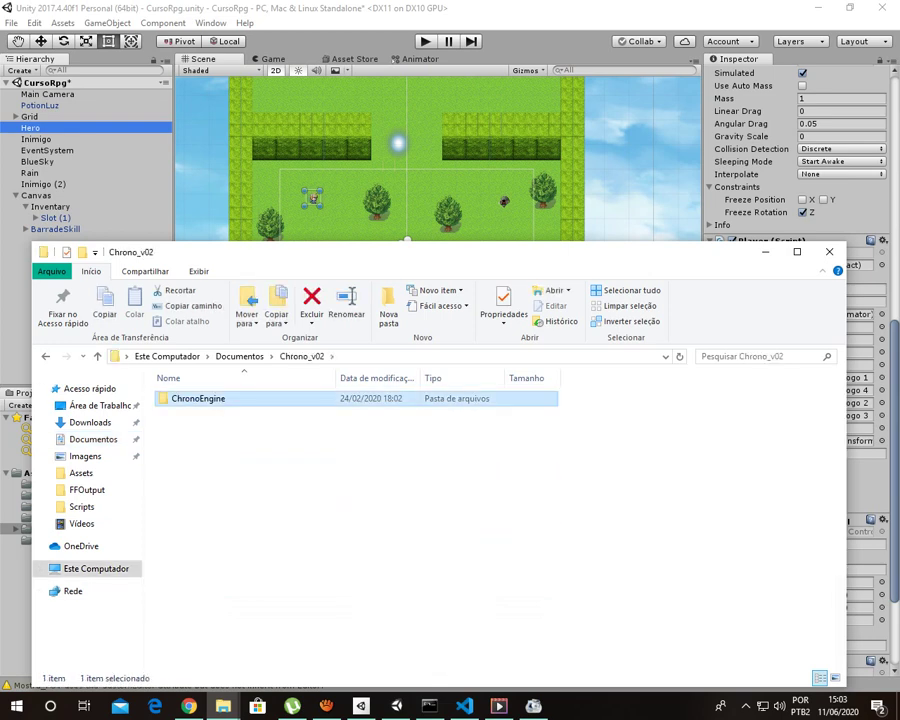
{"action": "double_click", "coordinate": [178, 457]}
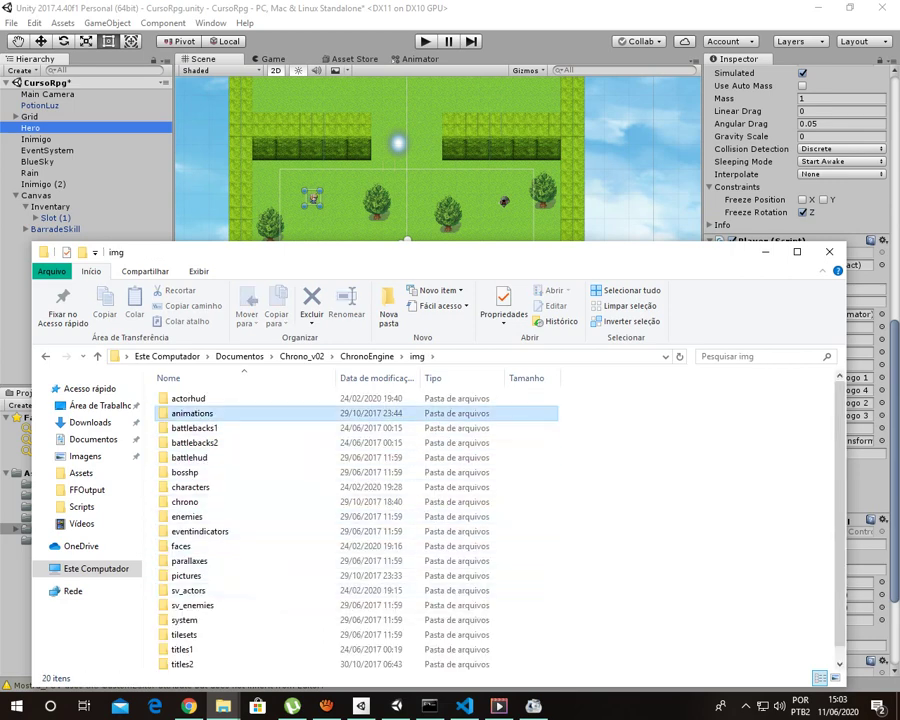
{"action": "double_click", "coordinate": [192, 413]}
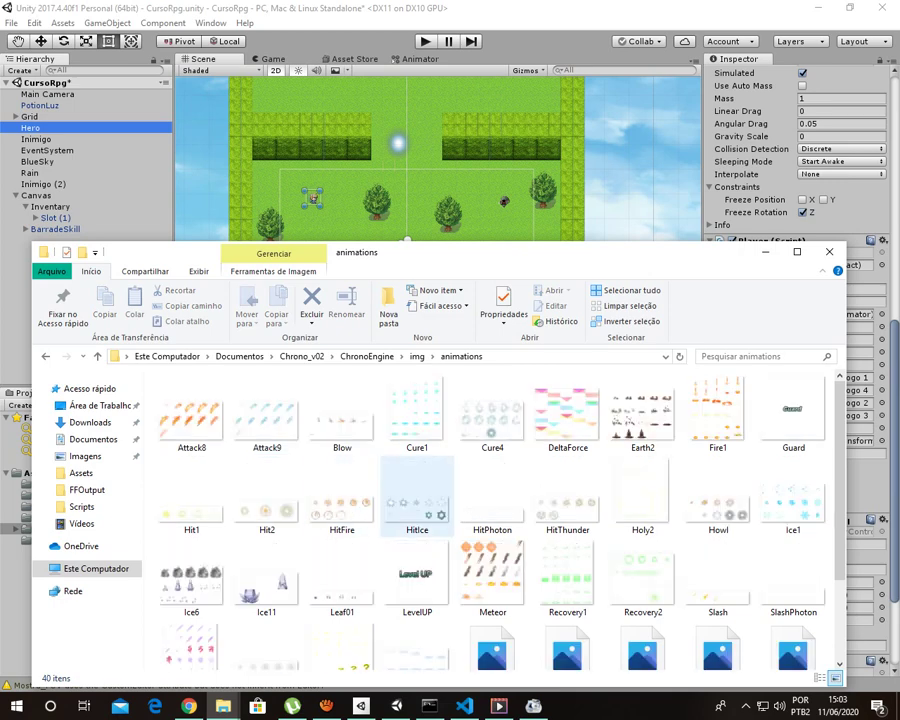
{"action": "scroll", "coordinate": [400, 480], "scroll_direction": "down", "scroll_amount": 2}
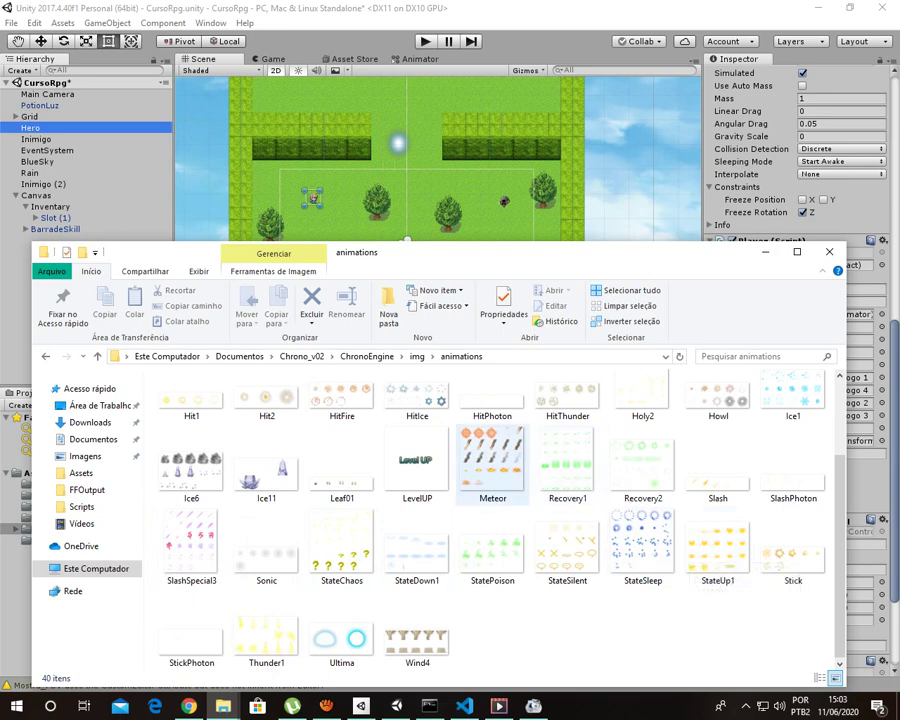
{"action": "left_click", "coordinate": [492, 462]}
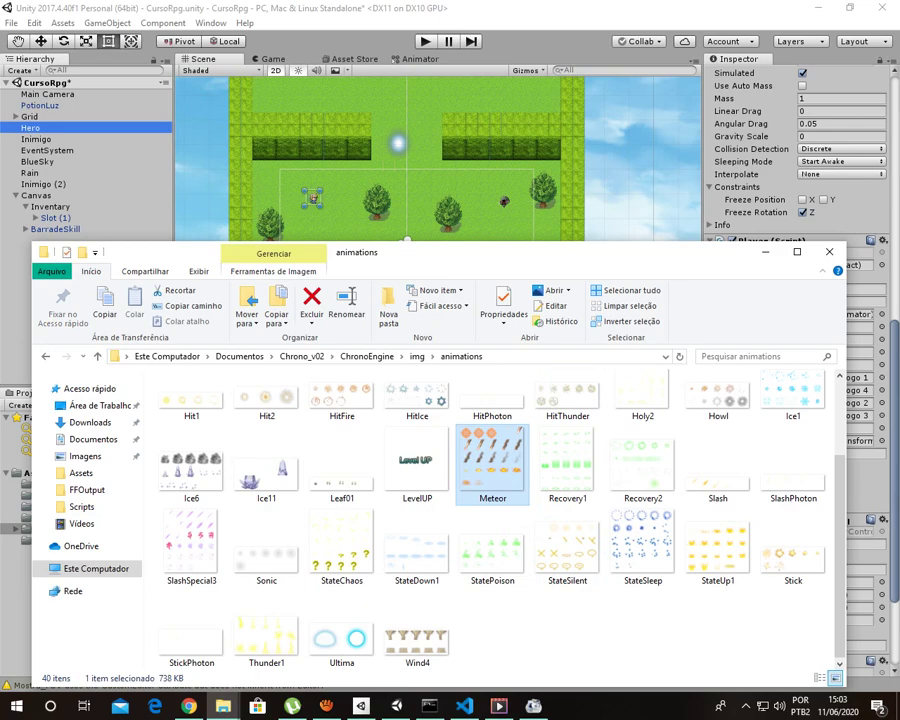
- Show Unity's top-level Assets folder and bring Meteor.png in from the animations folder window
{"action": "key", "text": "alt+Tab"}
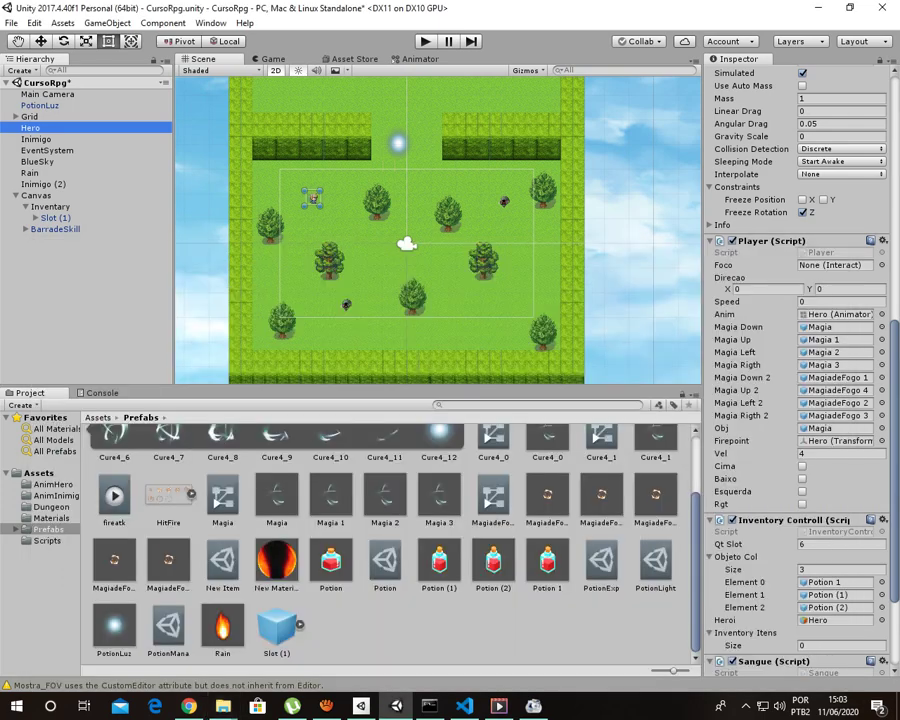
{"action": "left_click", "coordinate": [48, 529]}
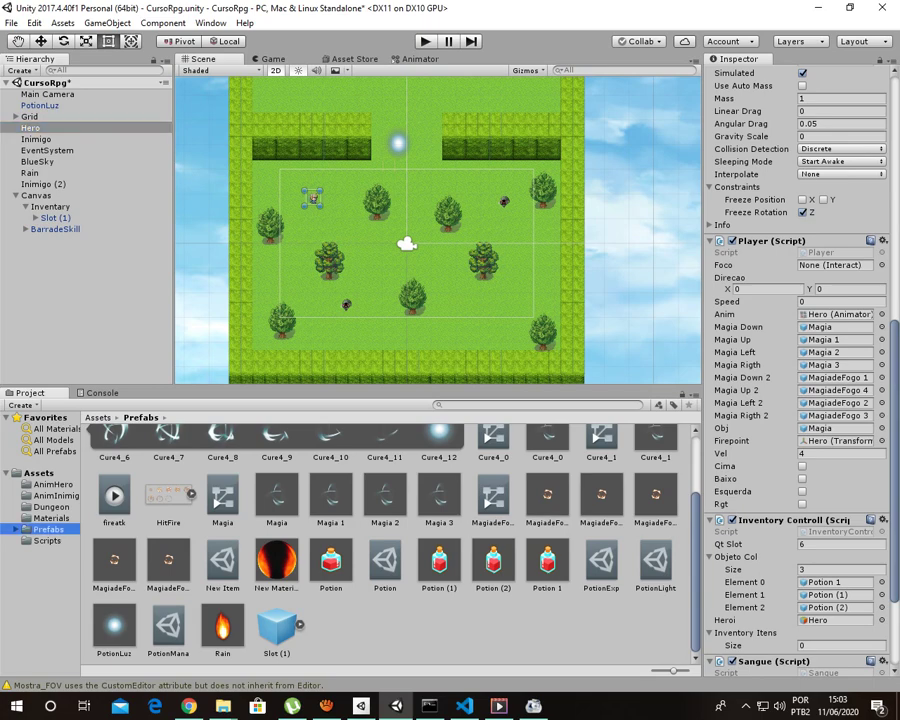
{"action": "left_click", "coordinate": [39, 473]}
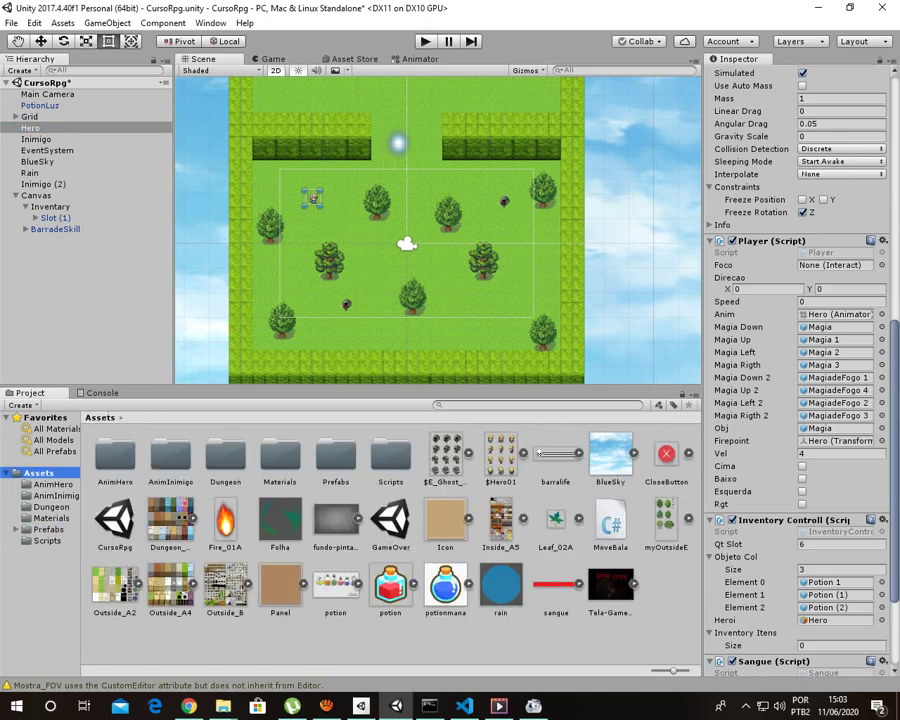
{"action": "mouse_move", "coordinate": [223, 706]}
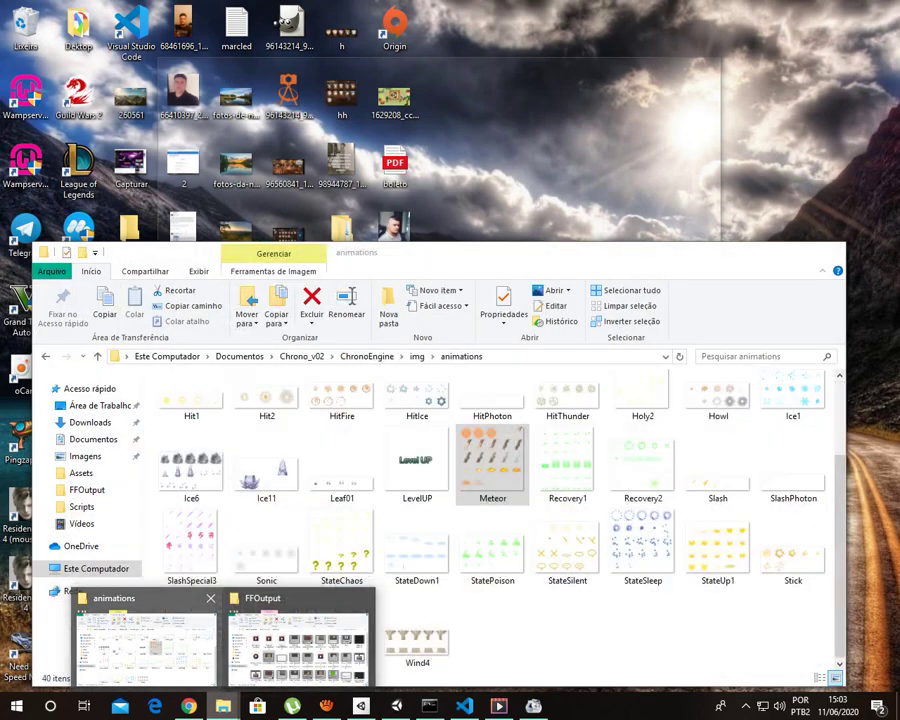
{"action": "left_click", "coordinate": [145, 645]}
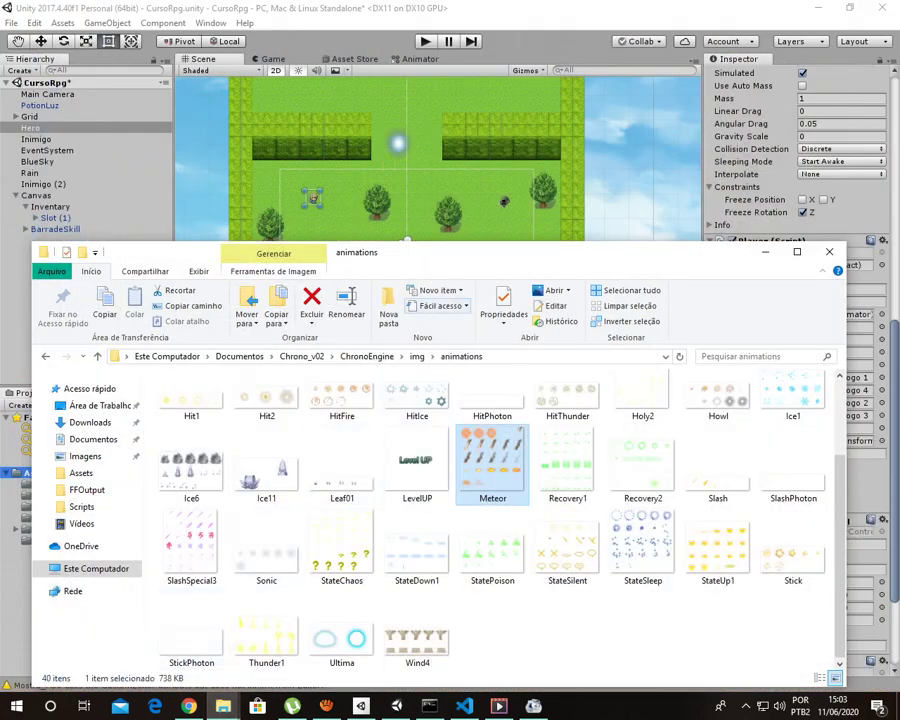
{"action": "left_click_drag", "start_coordinate": [560, 252], "coordinate": [721, 12]}
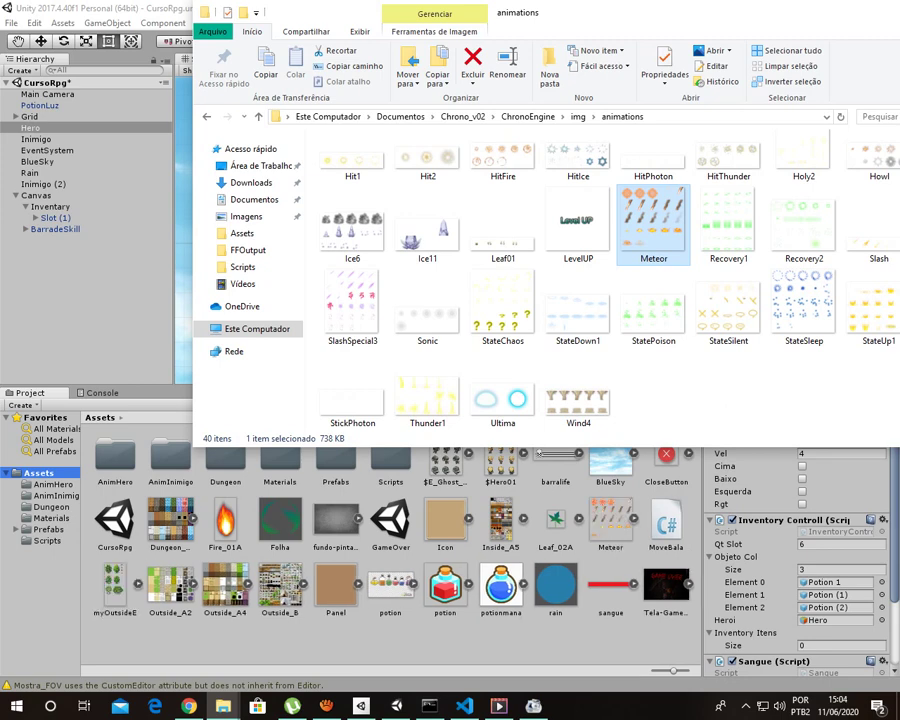
{"action": "left_click", "coordinate": [538, 453]}
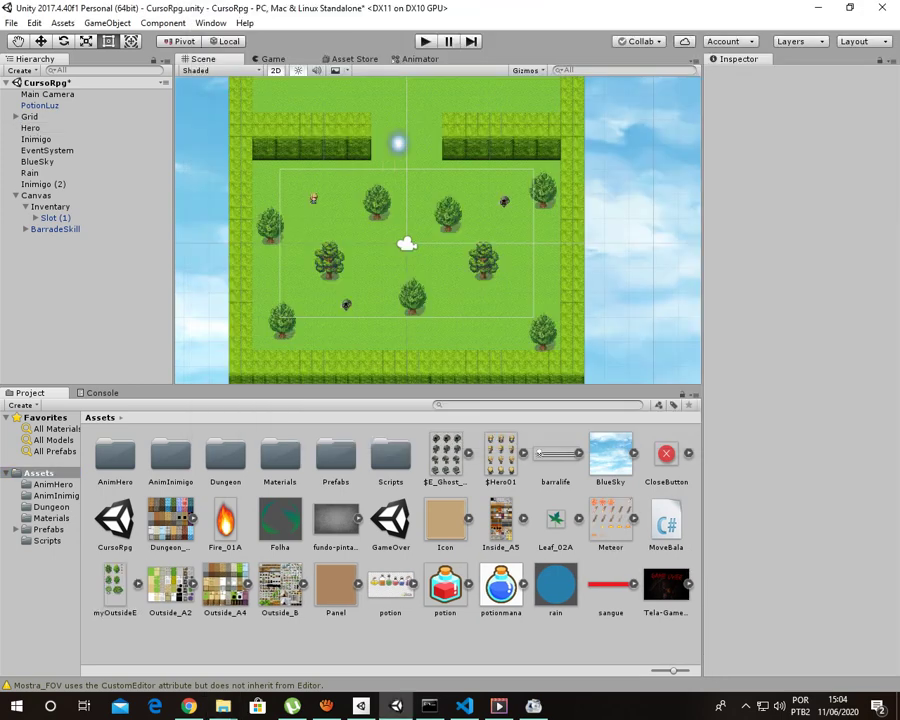
- Set the Meteor texture's Sprite Mode to Multiple, apply it, and open the Sprite Editor
{"action": "left_click", "coordinate": [610, 520]}
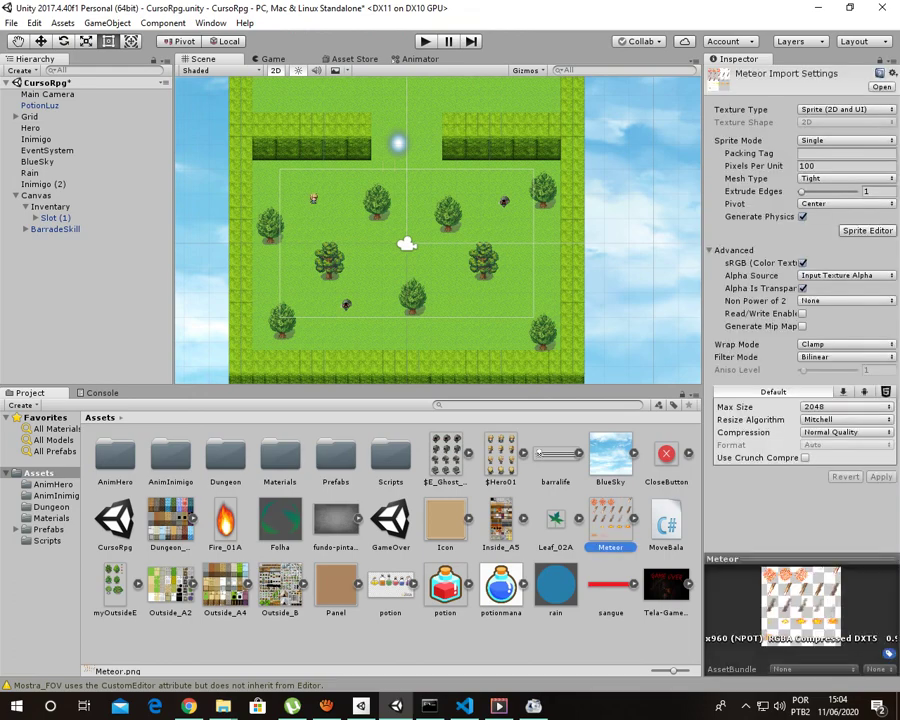
{"action": "left_click", "coordinate": [846, 140]}
{"action": "left_click", "coordinate": [837, 171]}
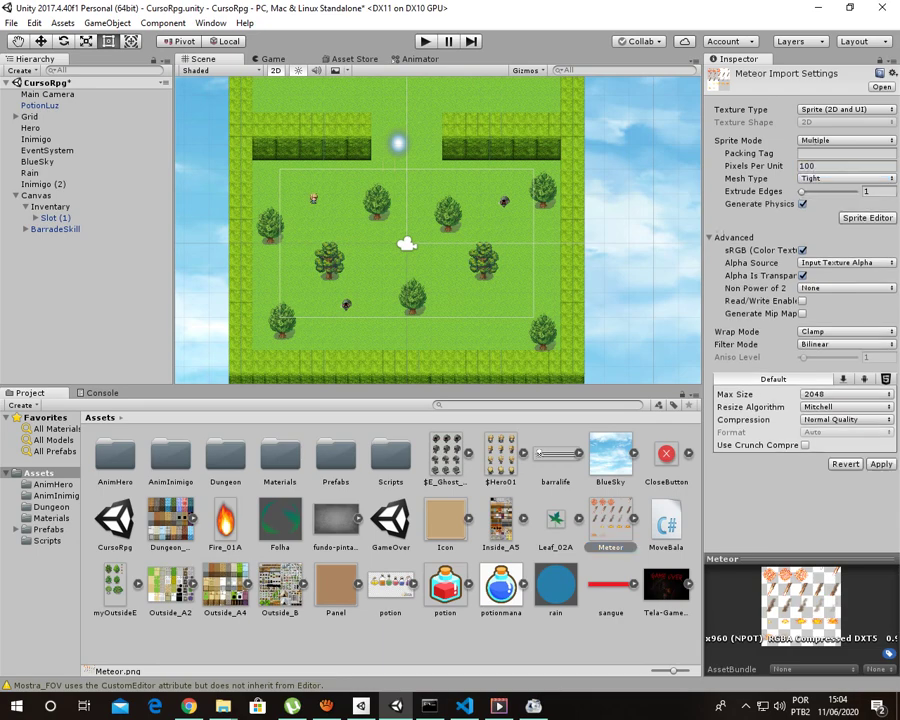
{"action": "left_click", "coordinate": [867, 217]}
{"action": "key", "text": "Return"}
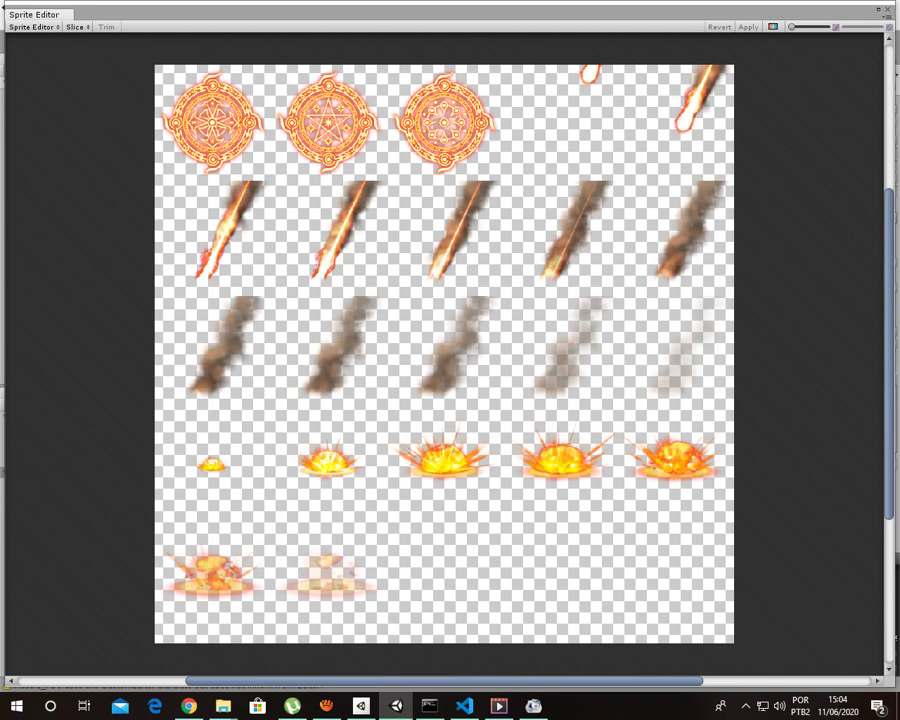
- Slice by cell count with 5 columns and 5 rows, check Meteor_0, and close the Sprite Editor
{"action": "left_click", "coordinate": [77, 27]}
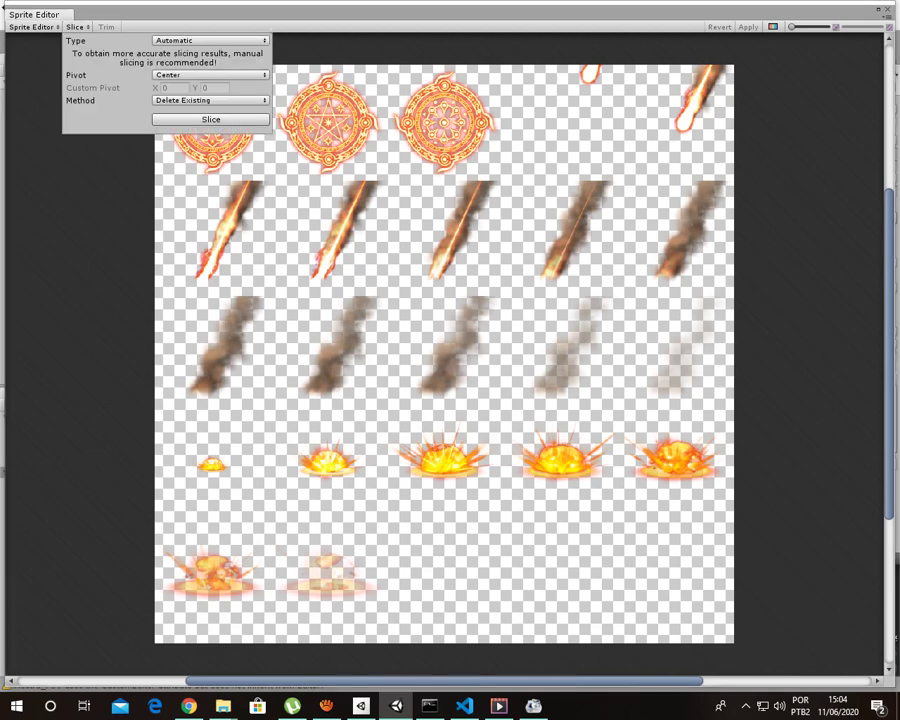
{"action": "left_click", "coordinate": [210, 40]}
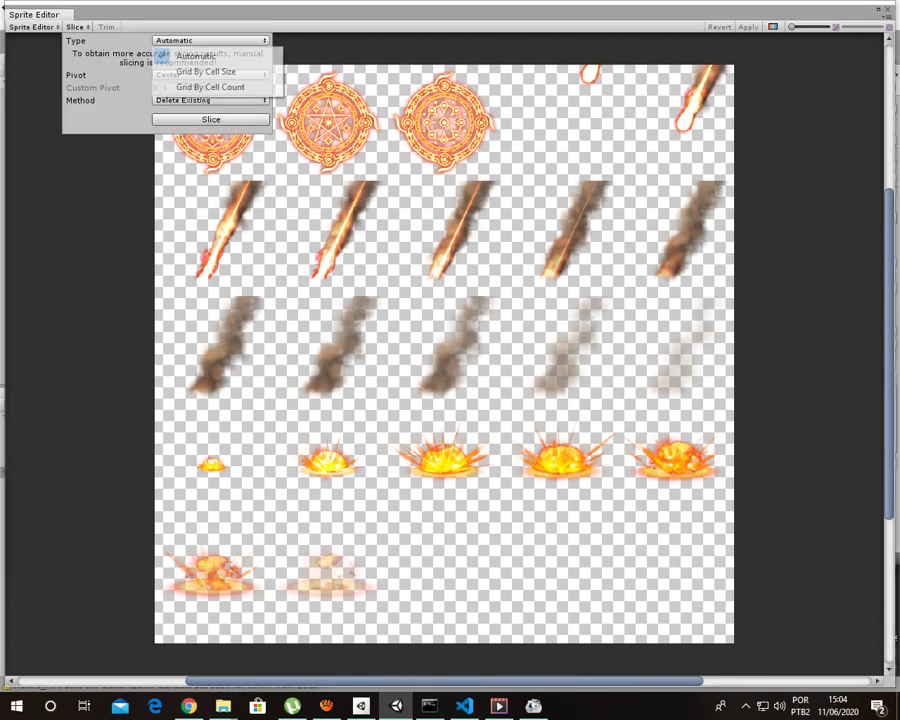
{"action": "left_click", "coordinate": [200, 84]}
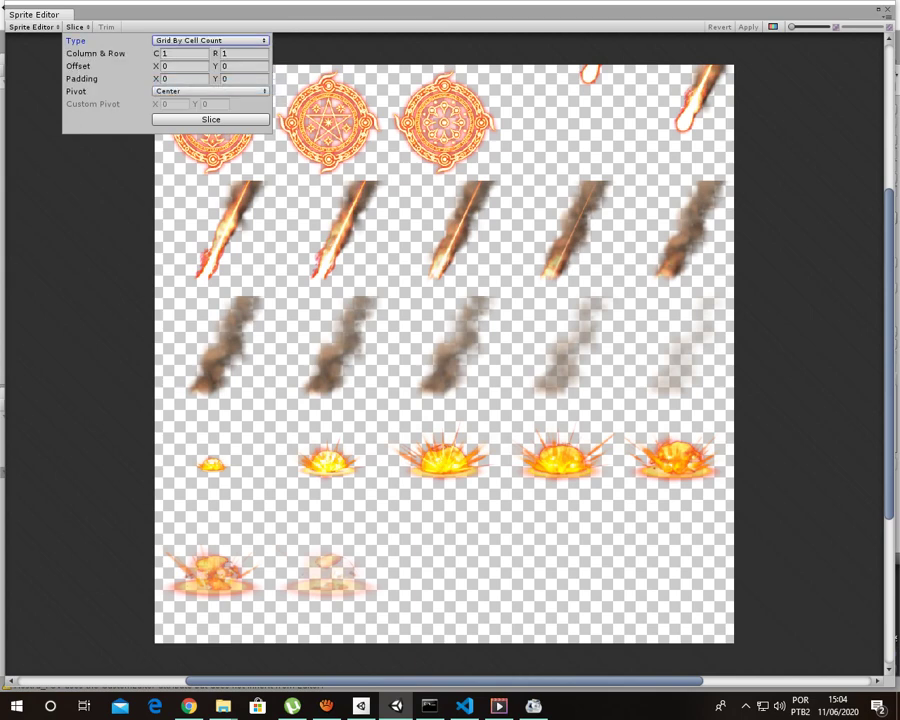
{"action": "left_click", "coordinate": [180, 53]}
{"action": "type", "text": "5"}
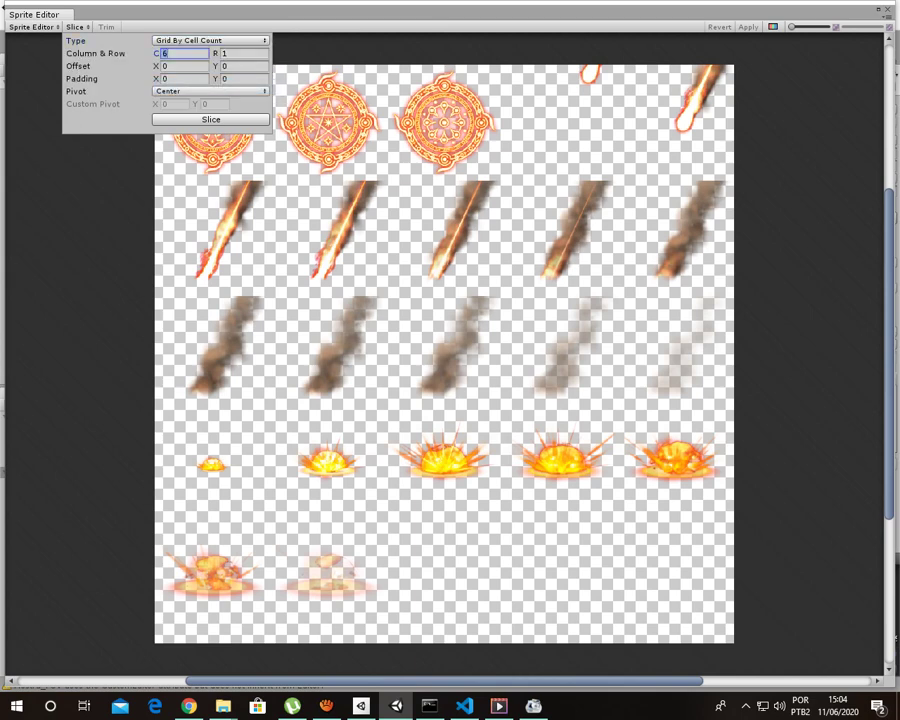
{"action": "left_click", "coordinate": [240, 53]}
{"action": "type", "text": "5"}
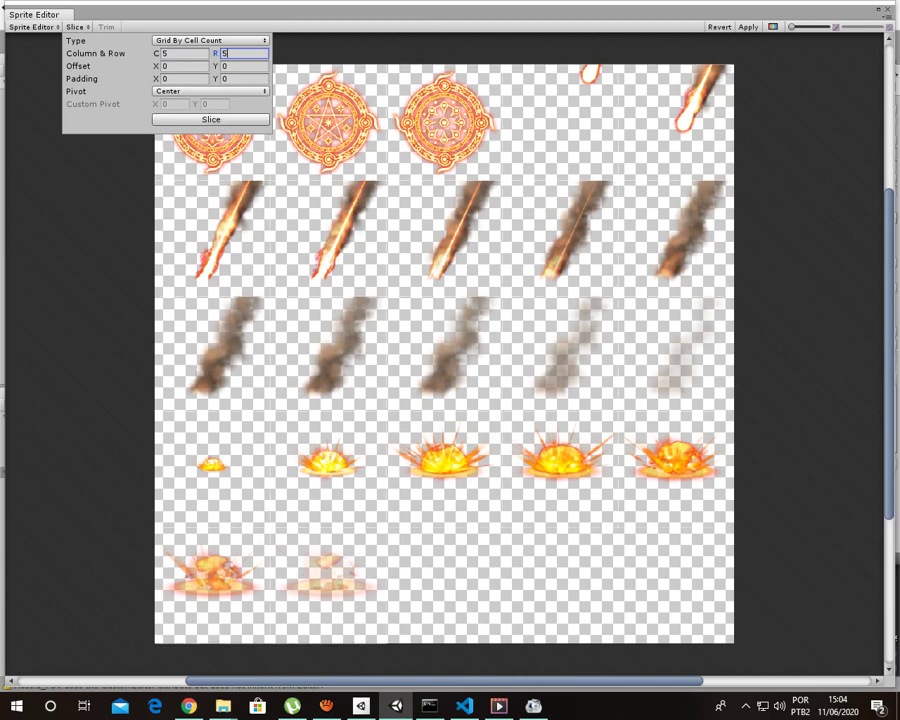
{"action": "left_click", "coordinate": [211, 119]}
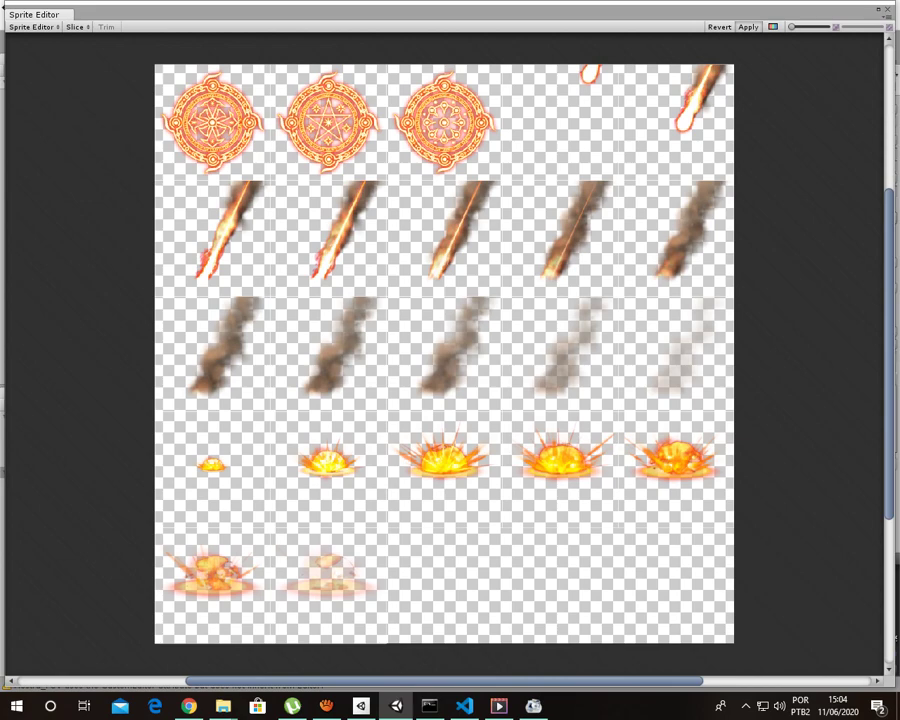
{"action": "left_click", "coordinate": [212, 122]}
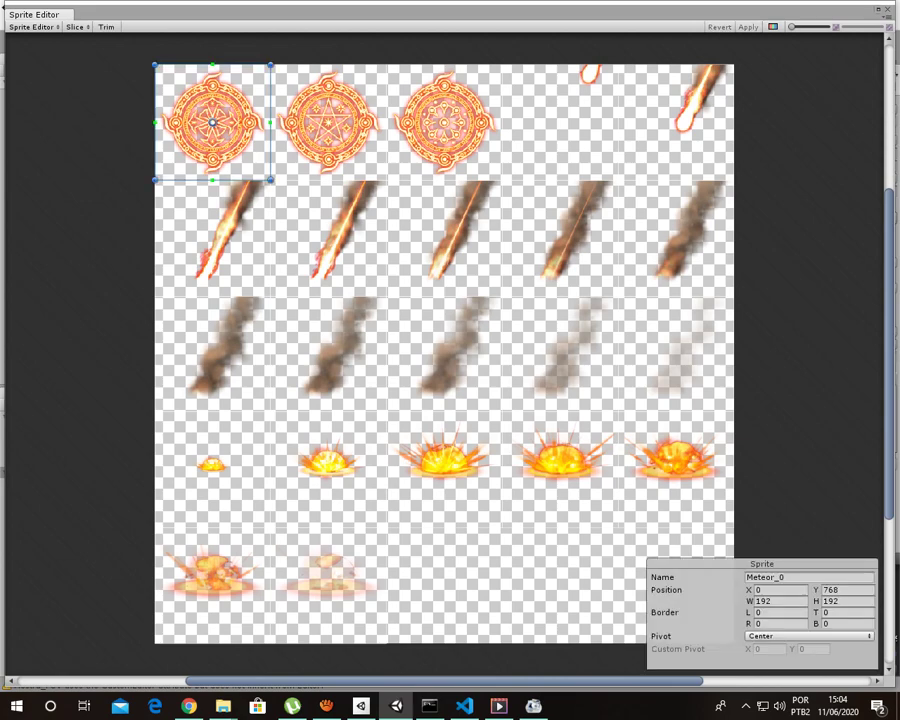
{"action": "left_click", "coordinate": [624, 6]}
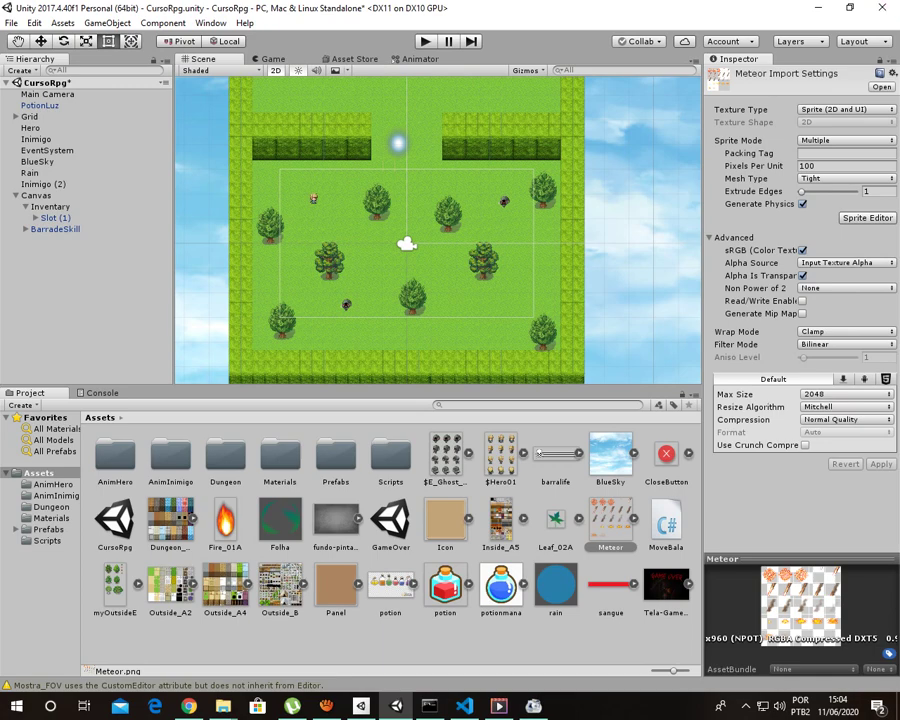
- Create an empty game object in the Hierarchy and name it Meteoro
{"action": "left_click", "coordinate": [37, 195]}
{"action": "right_click", "coordinate": [66, 260]}
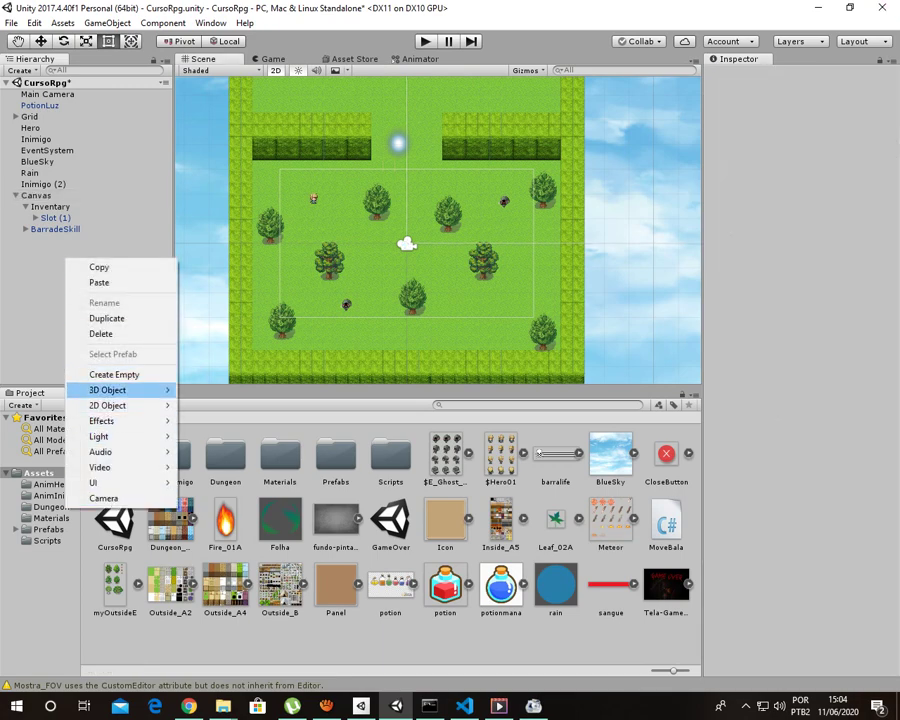
{"action": "left_click", "coordinate": [114, 374]}
{"action": "left_click", "coordinate": [795, 75]}
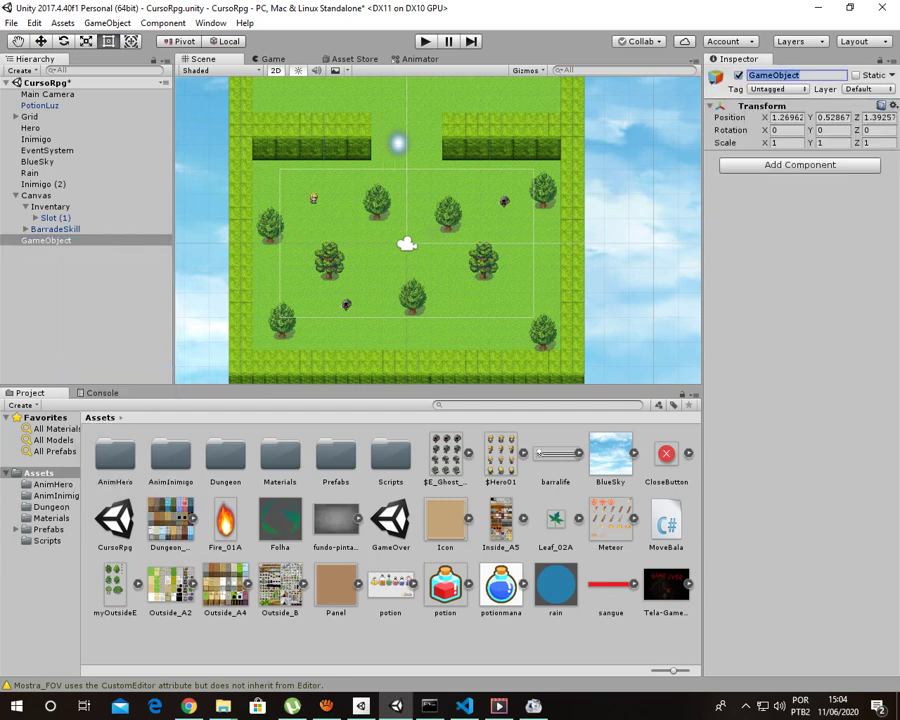
{"action": "type", "text": "Mete"}
{"action": "type", "text": "oro"}
{"action": "key", "text": "Return"}
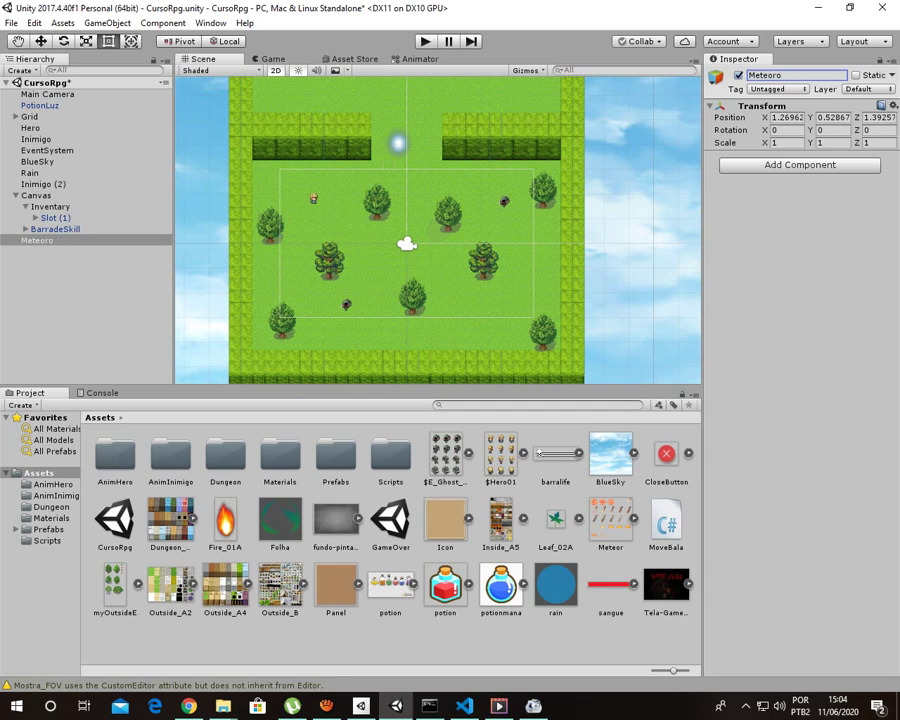
- Add a Rigidbody 2D with Gravity Scale 0 and Z rotation frozen
{"action": "left_click", "coordinate": [800, 165]}
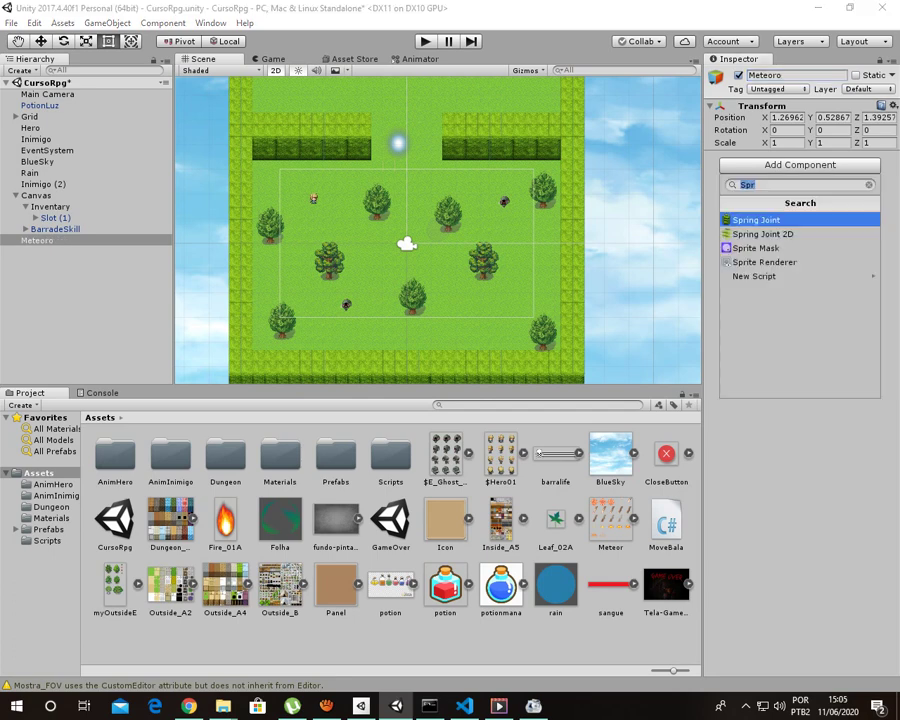
{"action": "type", "text": "Ri"}
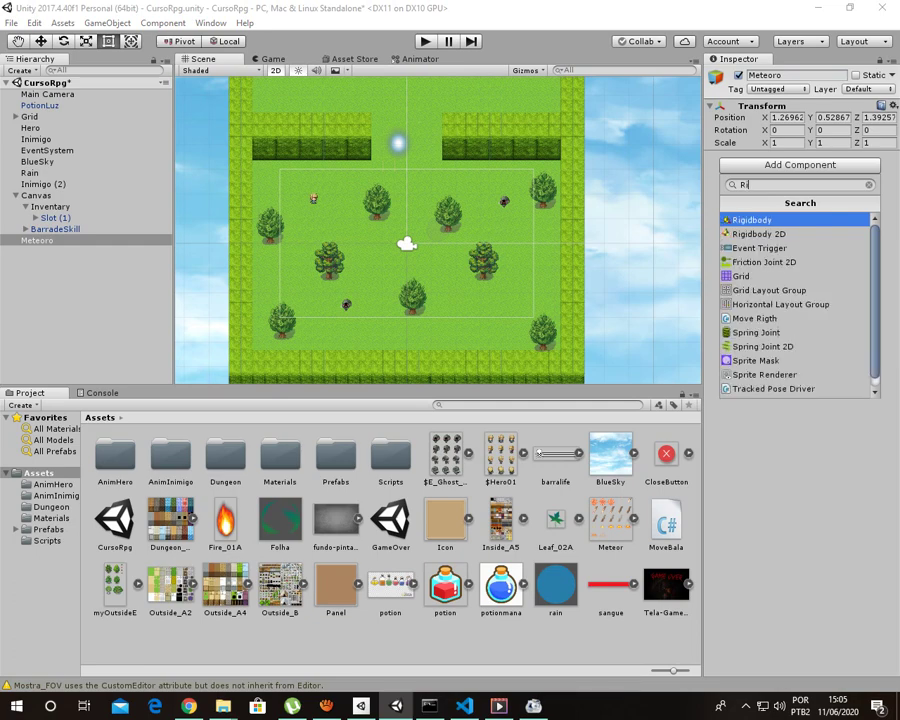
{"action": "key", "text": "Down"}
{"action": "key", "text": "Return"}
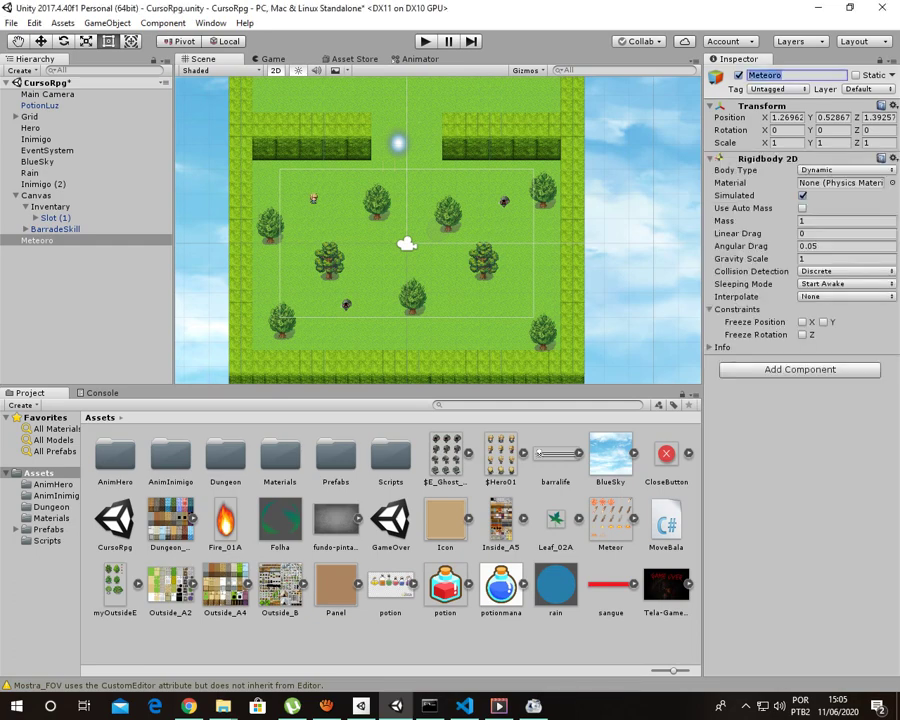
{"action": "left_click", "coordinate": [845, 258]}
{"action": "type", "text": "0"}
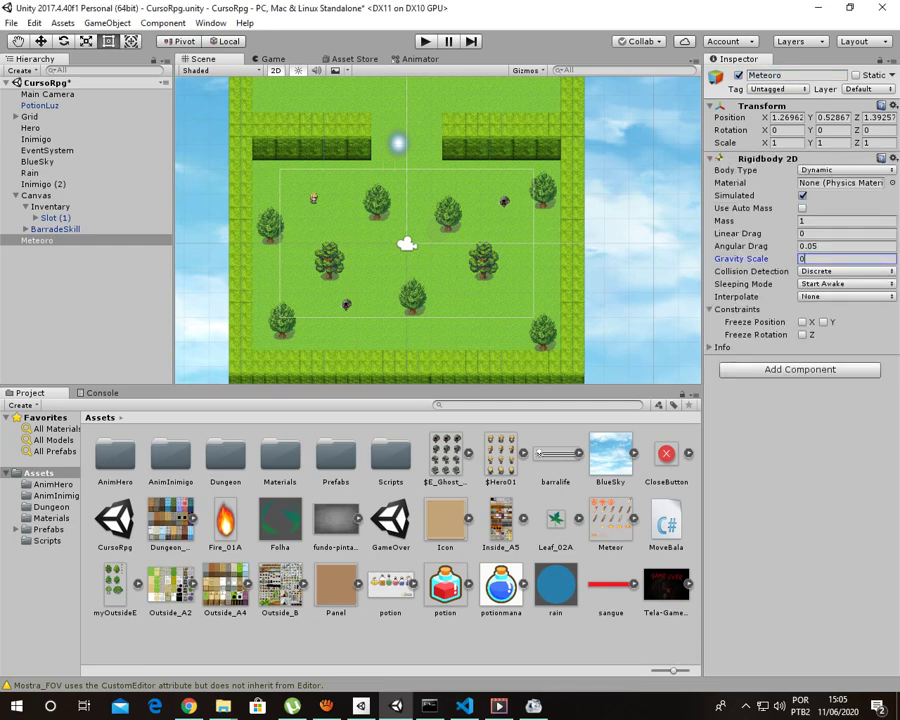
{"action": "left_click", "coordinate": [802, 334]}
- Add a Box Collider 2D to Meteoro and tick Is Trigger
{"action": "left_click", "coordinate": [799, 369]}
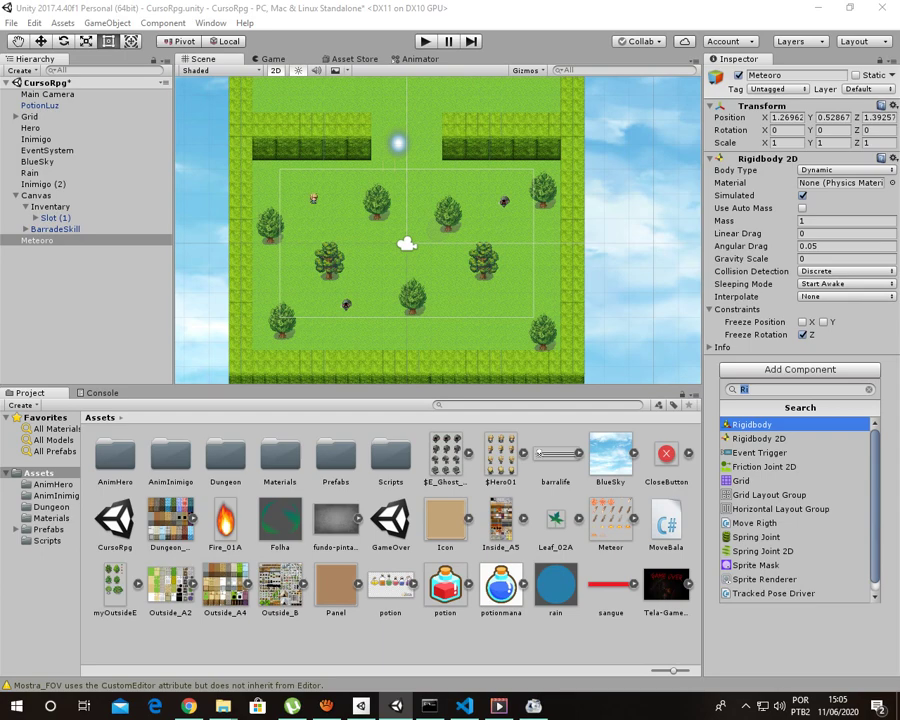
{"action": "type", "text": "b"}
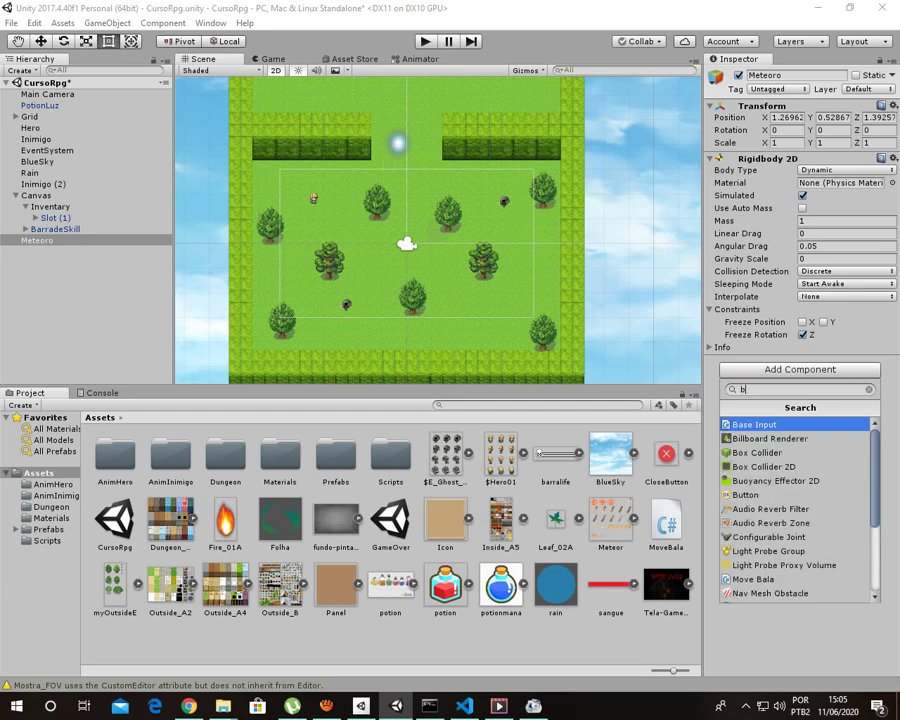
{"action": "key", "text": "BackSpace"}
{"action": "type", "text": "BO"}
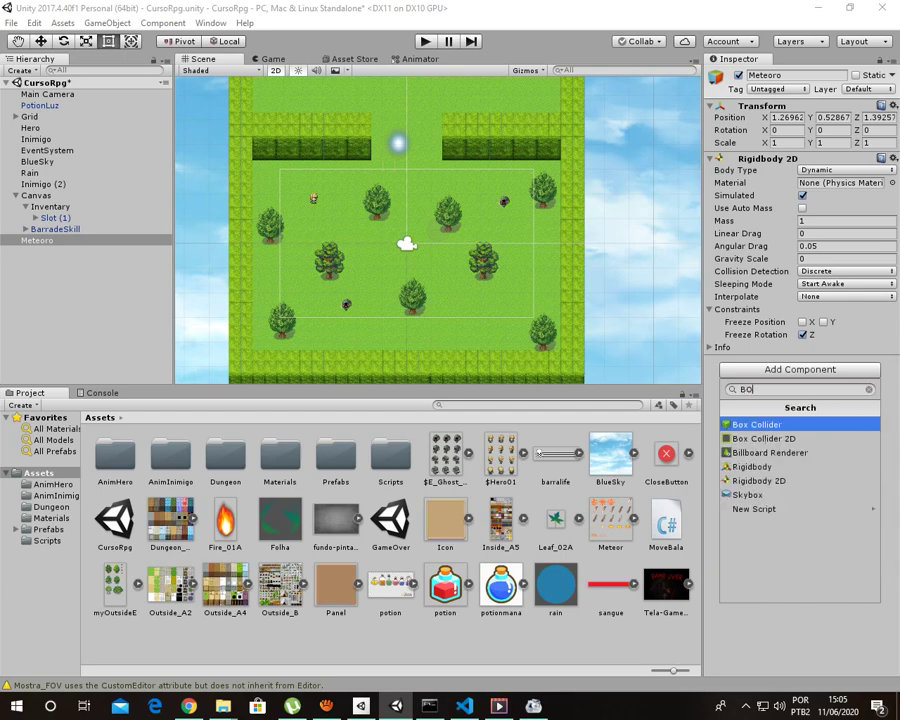
{"action": "key", "text": "Down"}
{"action": "key", "text": "Return"}
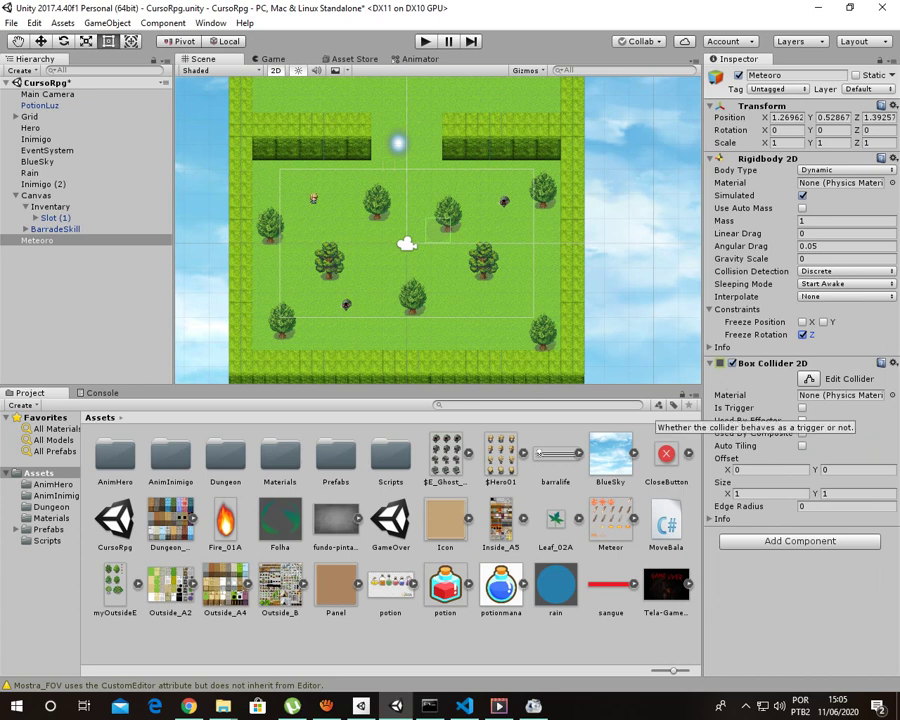
{"action": "left_click", "coordinate": [801, 408]}
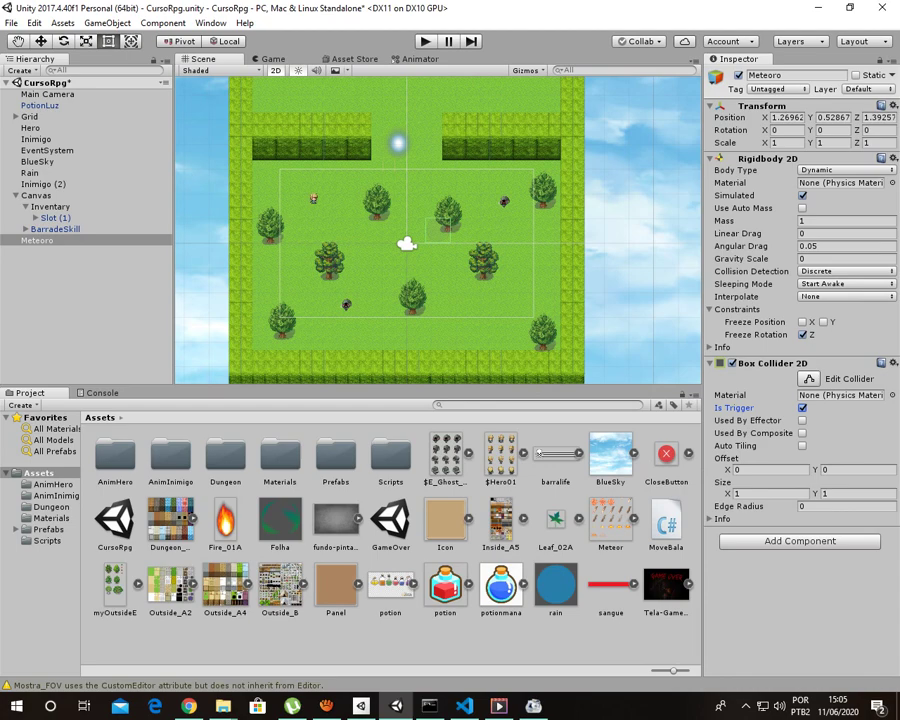
{"action": "left_click", "coordinate": [47, 540]}
- Scroll through the Magia prefab's Inspector in Prefabs, then reselect Meteoro in the Hierarchy
{"action": "left_click", "coordinate": [48, 529]}
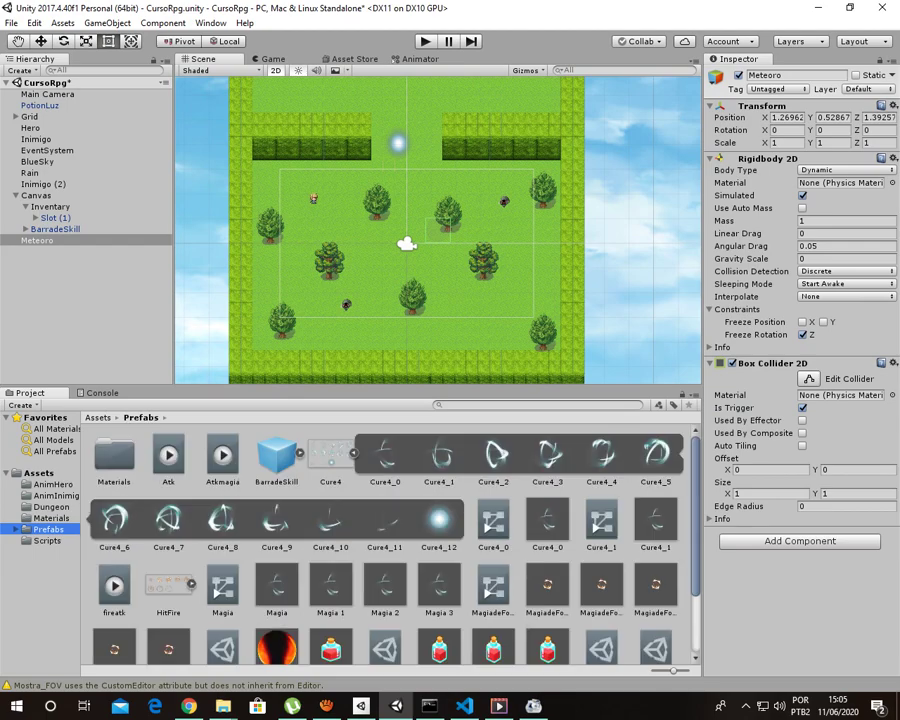
{"action": "scroll", "coordinate": [385, 540], "scroll_direction": "down", "scroll_amount": 2}
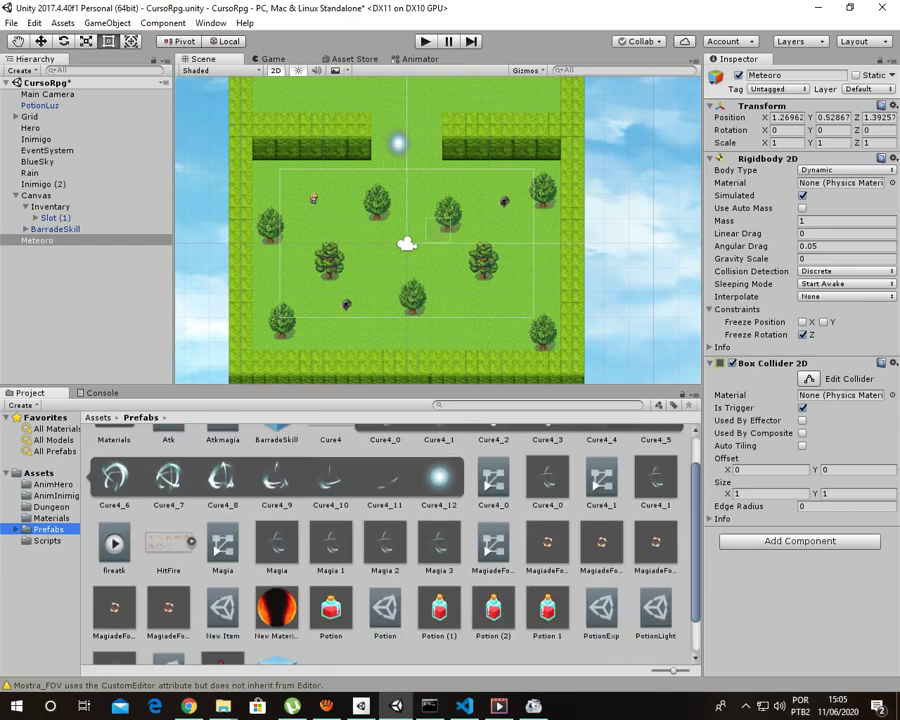
{"action": "left_click", "coordinate": [276, 545]}
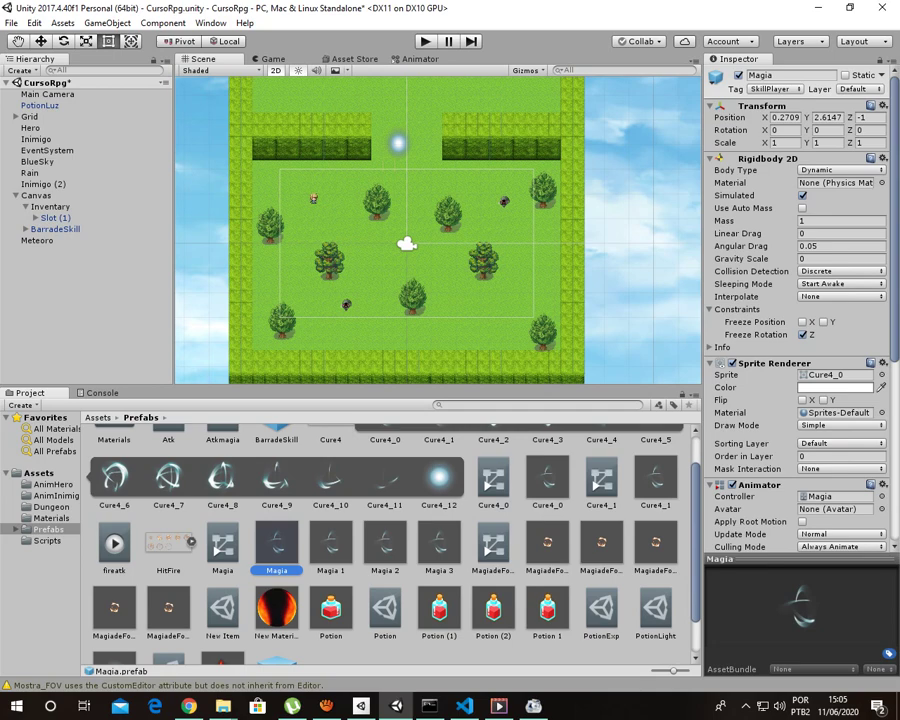
{"action": "scroll", "coordinate": [800, 300], "scroll_direction": "down", "scroll_amount": 3}
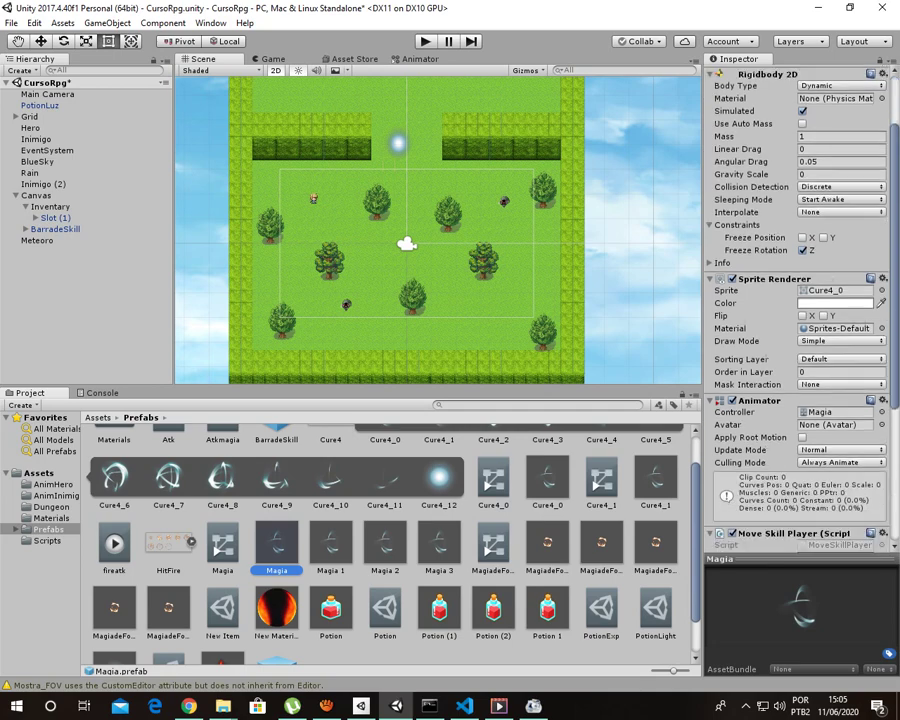
{"action": "scroll", "coordinate": [800, 300], "scroll_direction": "down", "scroll_amount": 3}
{"action": "scroll", "coordinate": [800, 300], "scroll_direction": "down", "scroll_amount": 1}
{"action": "scroll", "coordinate": [800, 300], "scroll_direction": "down", "scroll_amount": 2}
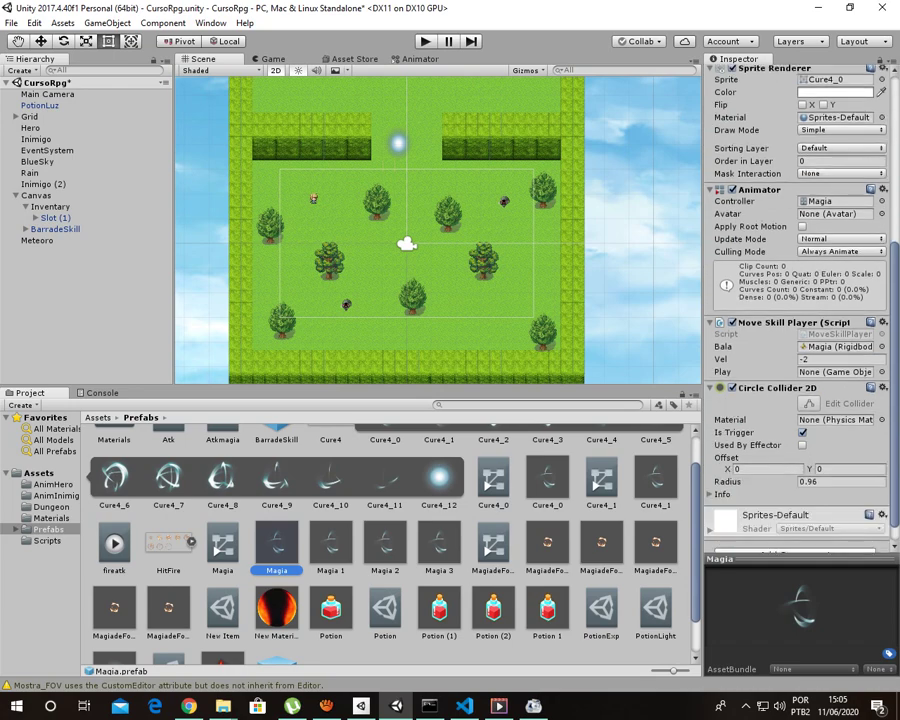
{"action": "scroll", "coordinate": [800, 300], "scroll_direction": "down", "scroll_amount": 1}
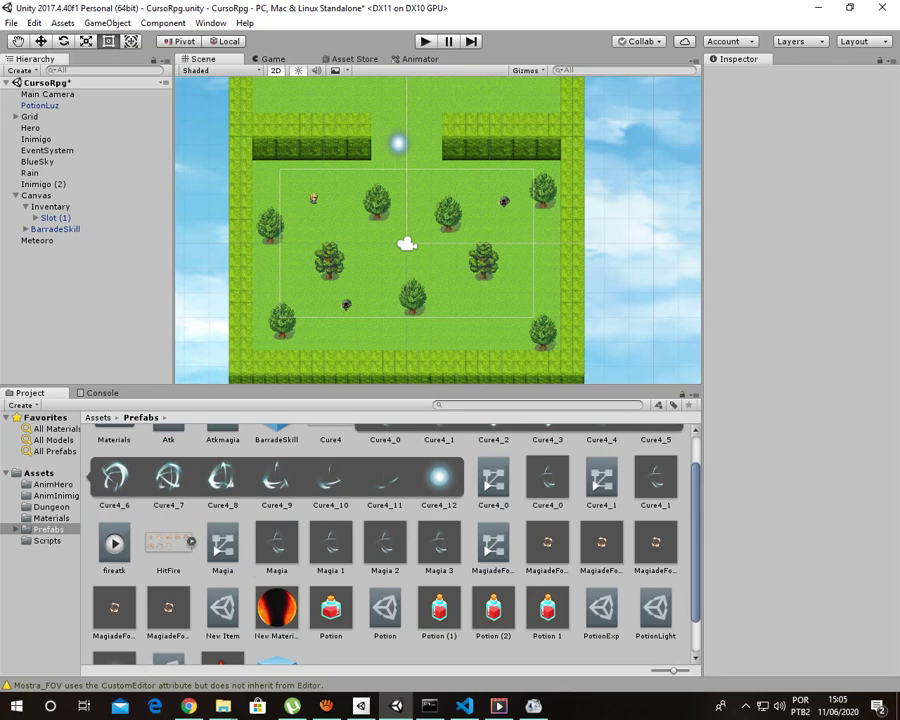
{"action": "left_click", "coordinate": [38, 240]}
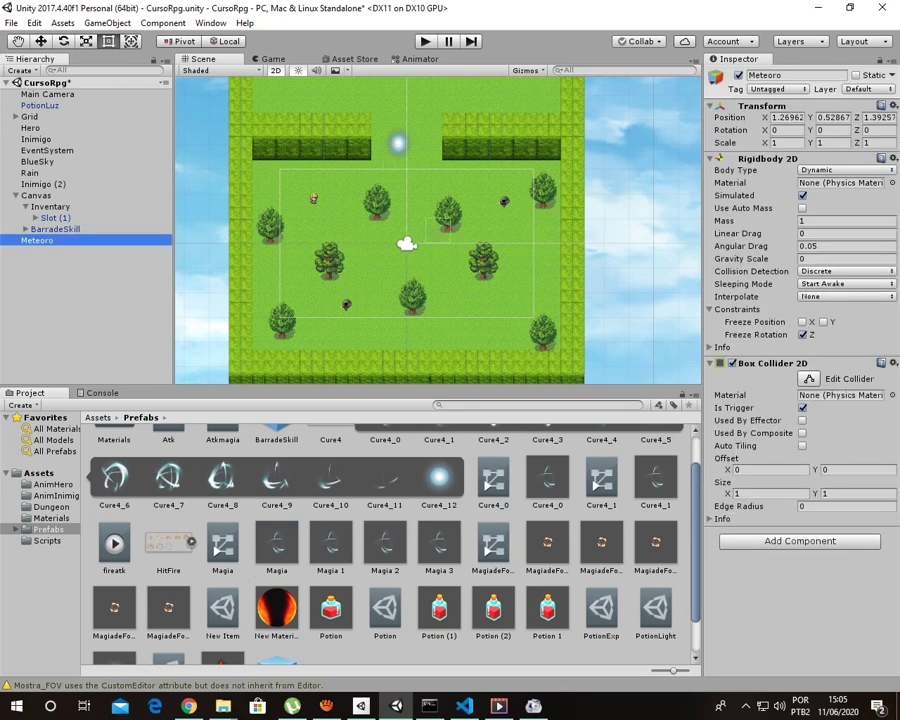
- Remove Meteoro's Box Collider 2D and add an Animator component
{"action": "left_click", "coordinate": [893, 363]}
{"action": "left_click", "coordinate": [800, 395]}
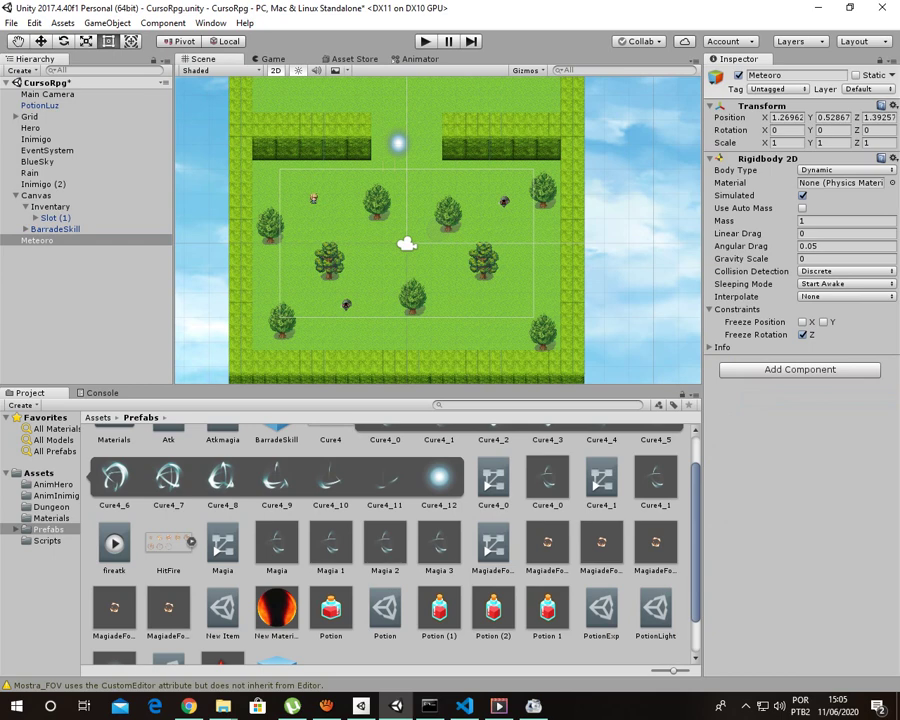
{"action": "left_click", "coordinate": [800, 369]}
{"action": "type", "text": "An"}
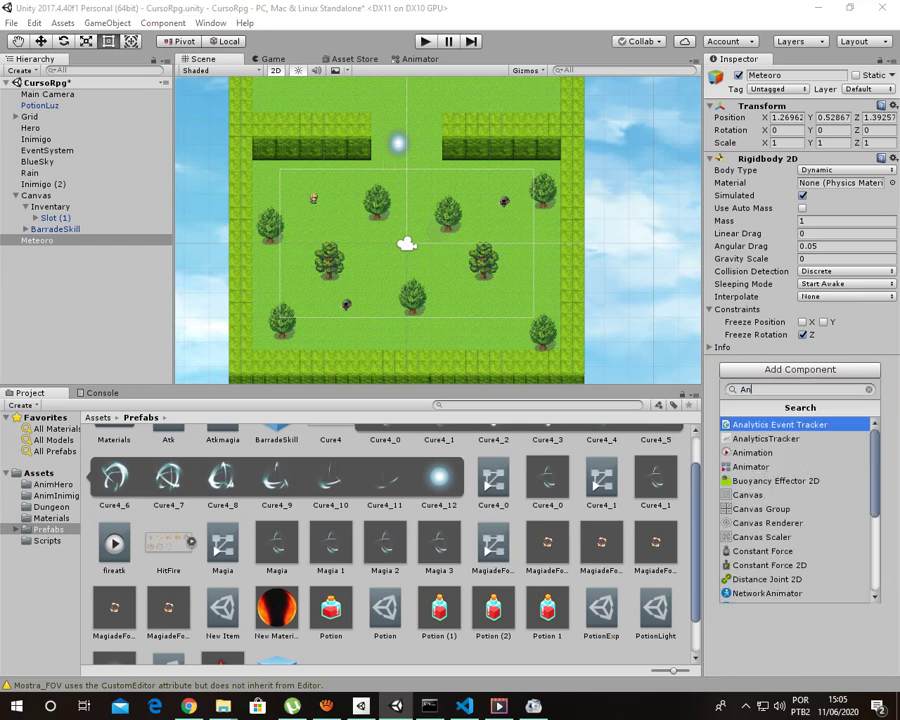
{"action": "type", "text": "it"}
{"action": "key", "text": "BackSpace"}
{"action": "key", "text": "BackSpace"}
{"action": "type", "text": "ima"}
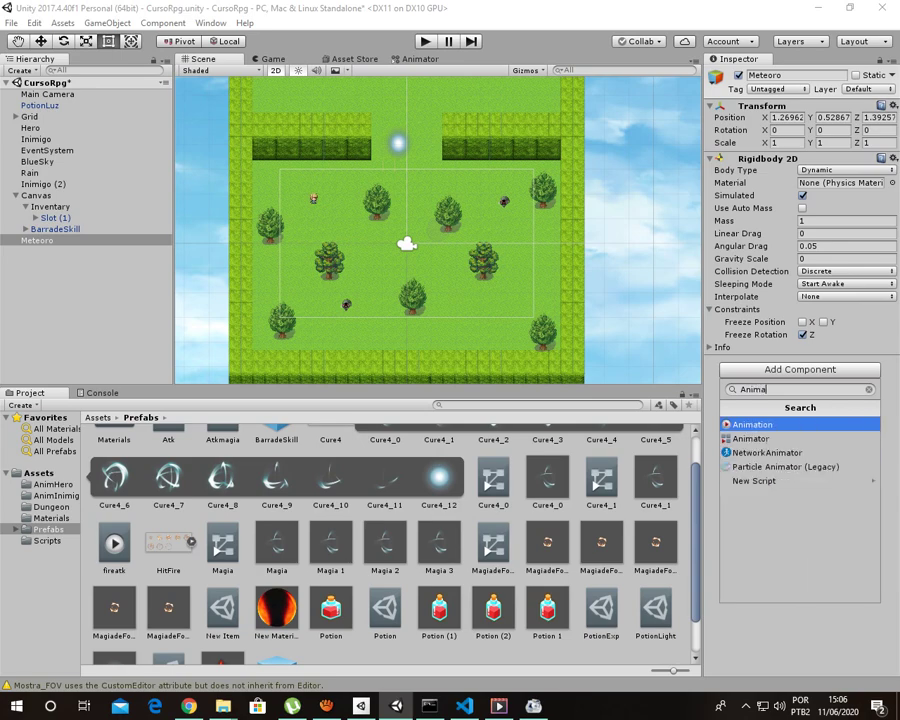
{"action": "key", "text": "Down"}
{"action": "key", "text": "Return"}
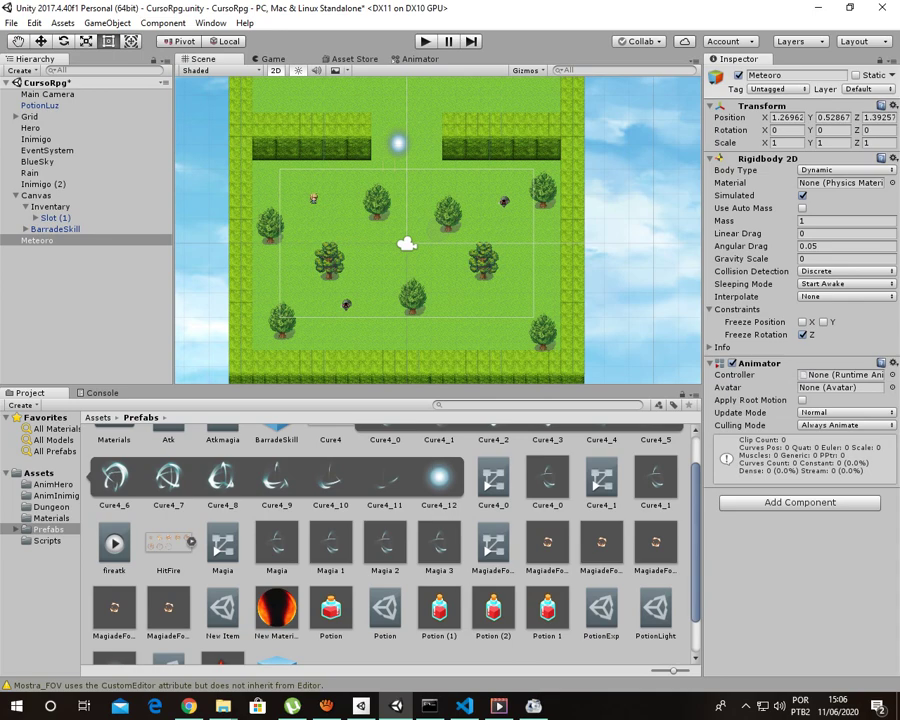
- Search the component list for Sprite Renderer and highlight it
{"action": "key", "text": "ctrl+shift+a"}
{"action": "type", "text": "Sp"}
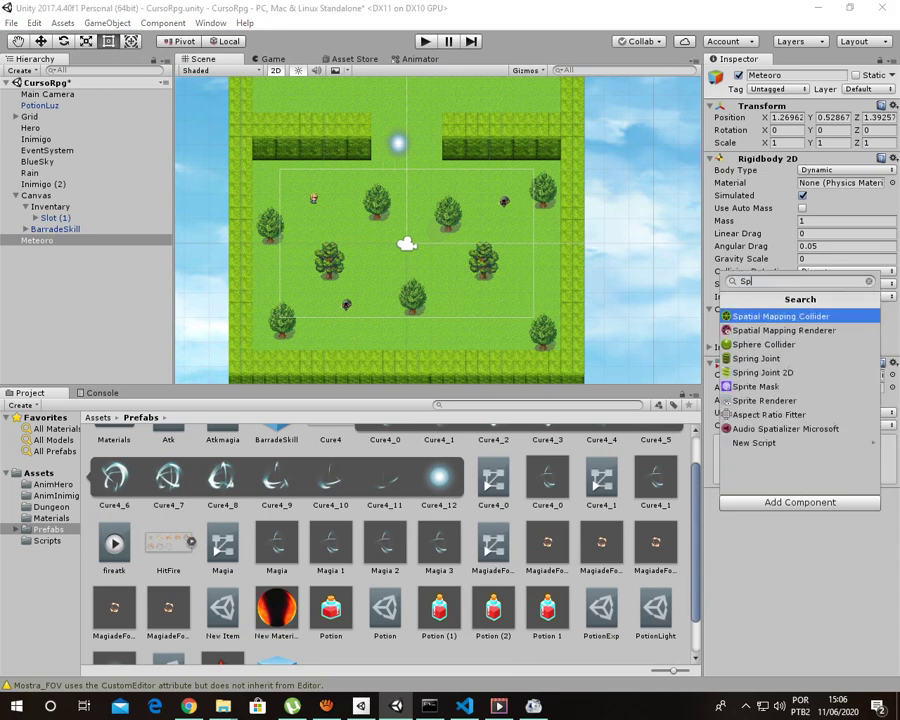
{"action": "type", "text": "ro"}
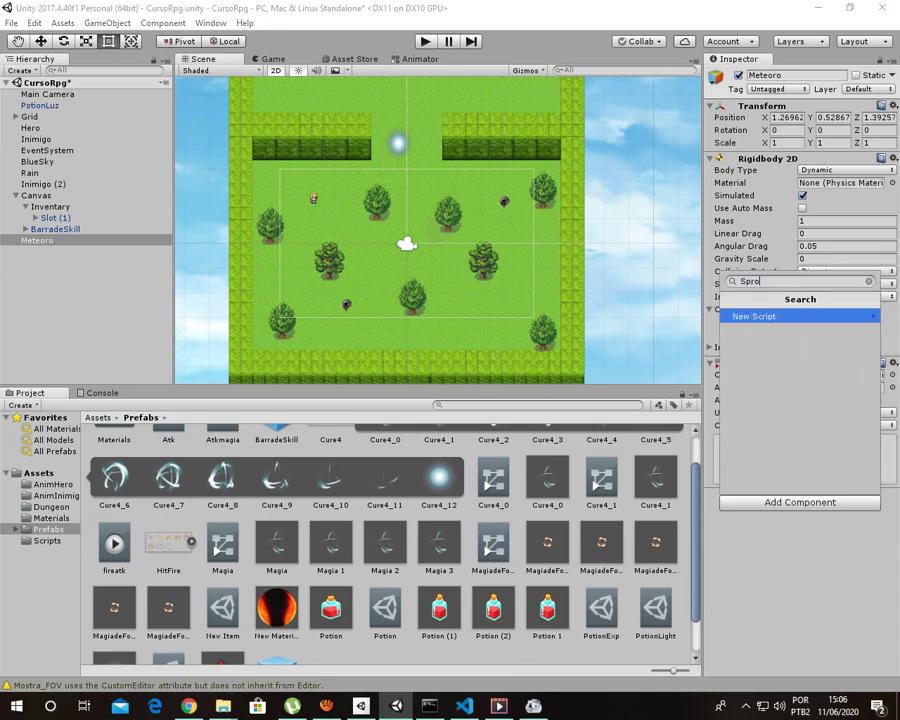
{"action": "key", "text": "BackSpace"}
{"action": "key", "text": "Down"}
{"action": "key", "text": "Down"}
{"action": "key", "text": "Down"}
- Add the Sprite Renderer and assign the Meteor_0 sprite from the Meteor sheet
{"action": "key", "text": "Return"}
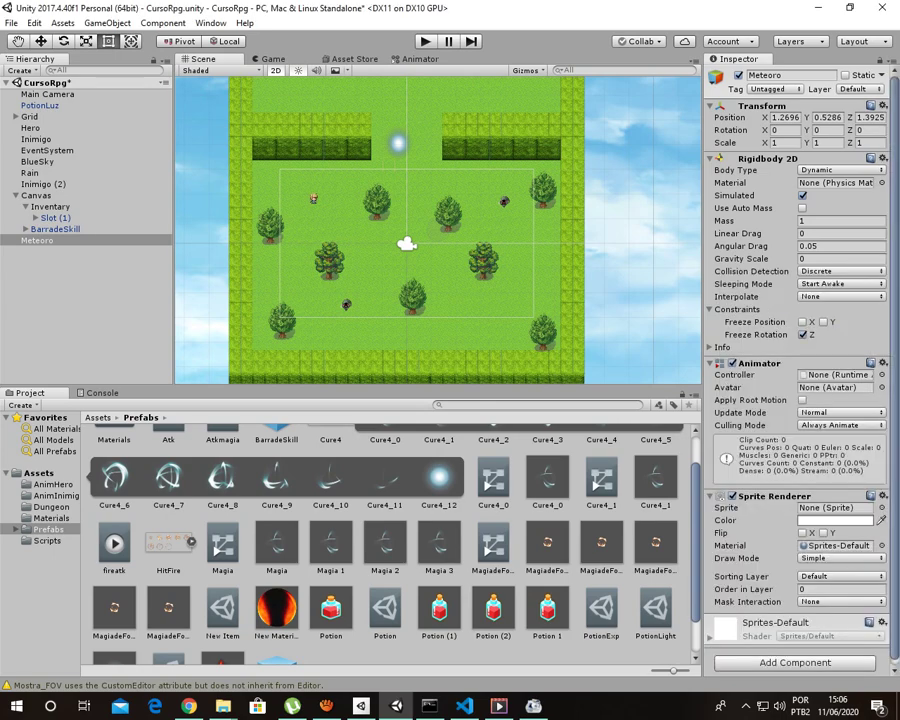
{"action": "left_click", "coordinate": [39, 472]}
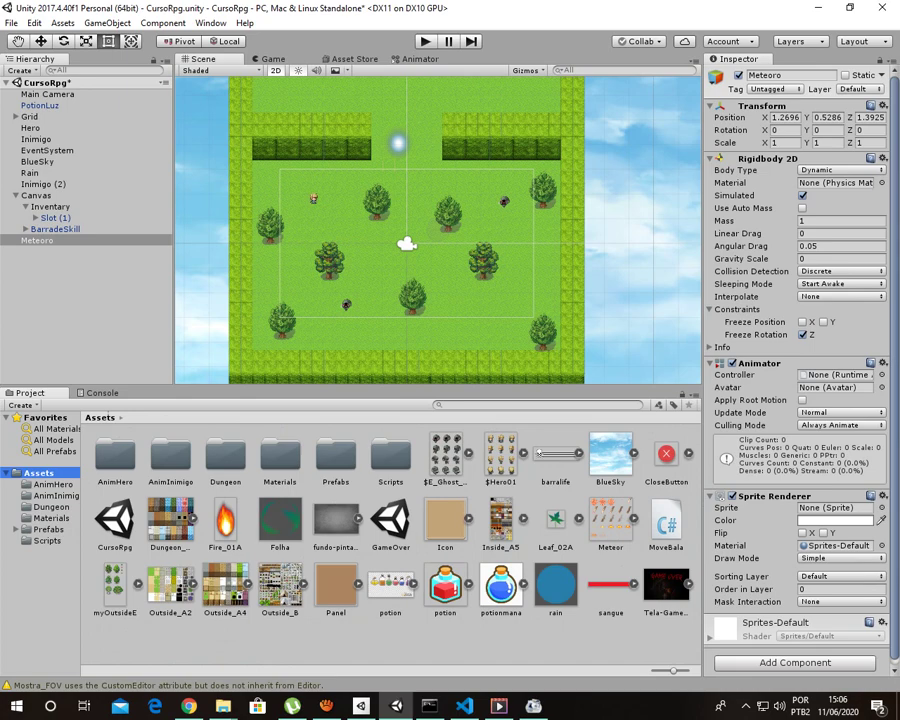
{"action": "left_click", "coordinate": [610, 520]}
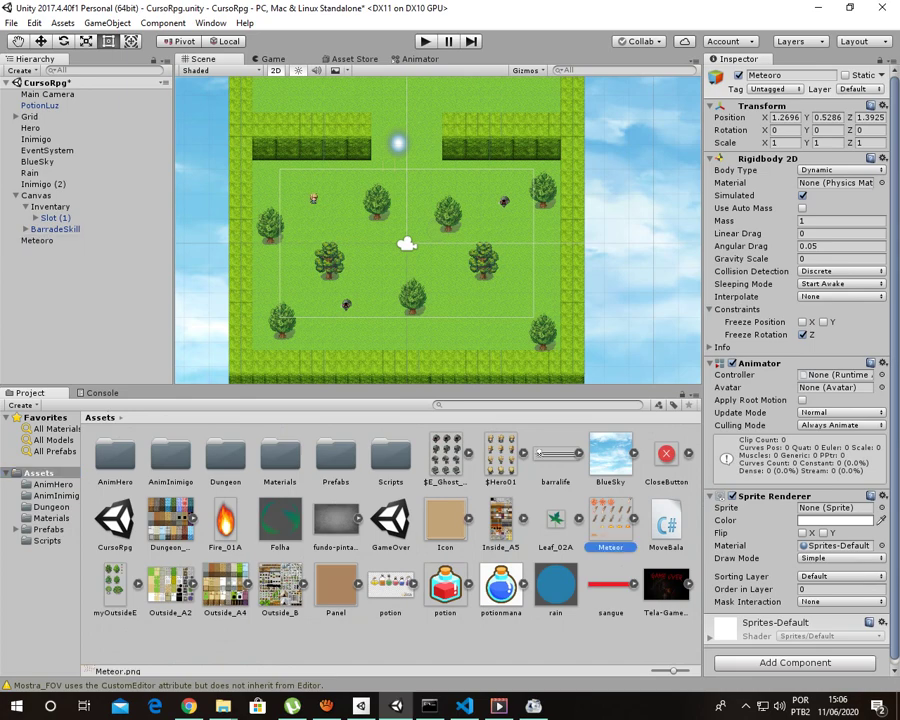
{"action": "left_click", "coordinate": [634, 518]}
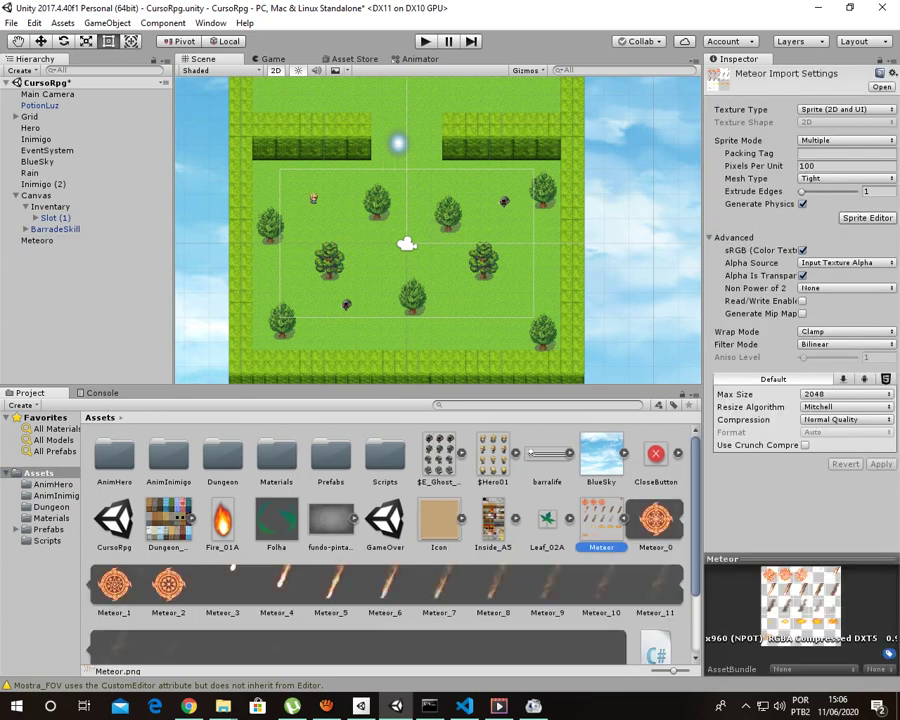
{"action": "left_click", "coordinate": [37, 240]}
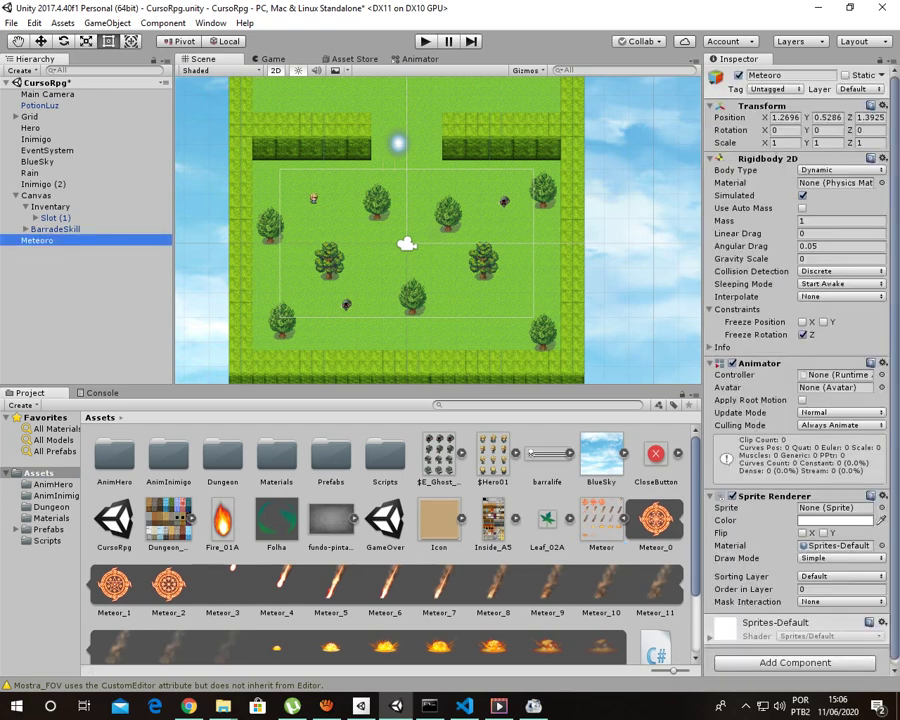
{"action": "left_click", "coordinate": [655, 518]}
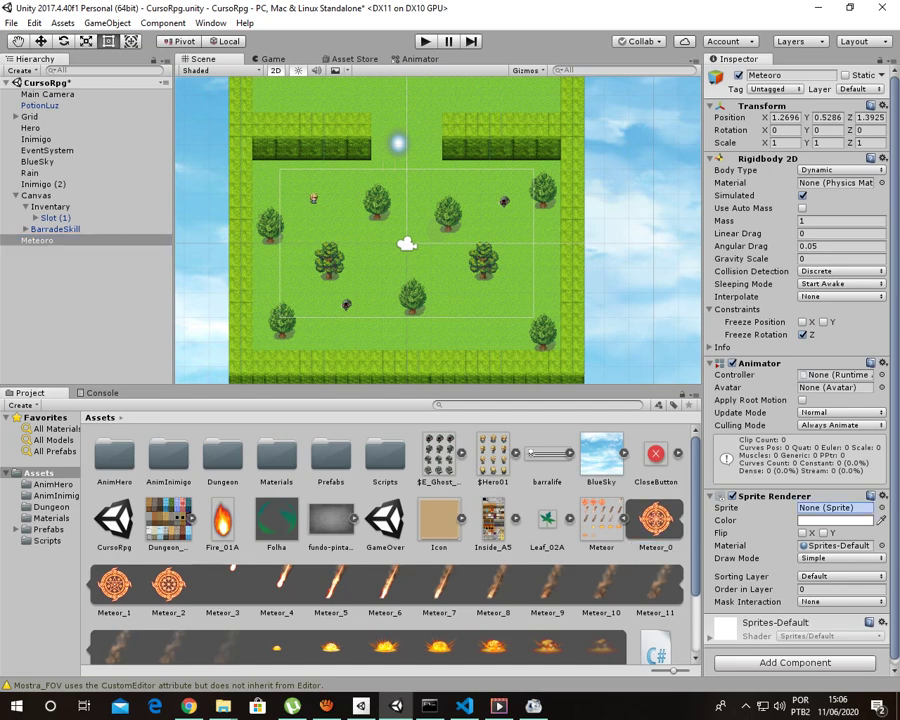
{"action": "left_click_drag", "start_coordinate": [655, 518], "coordinate": [838, 508]}
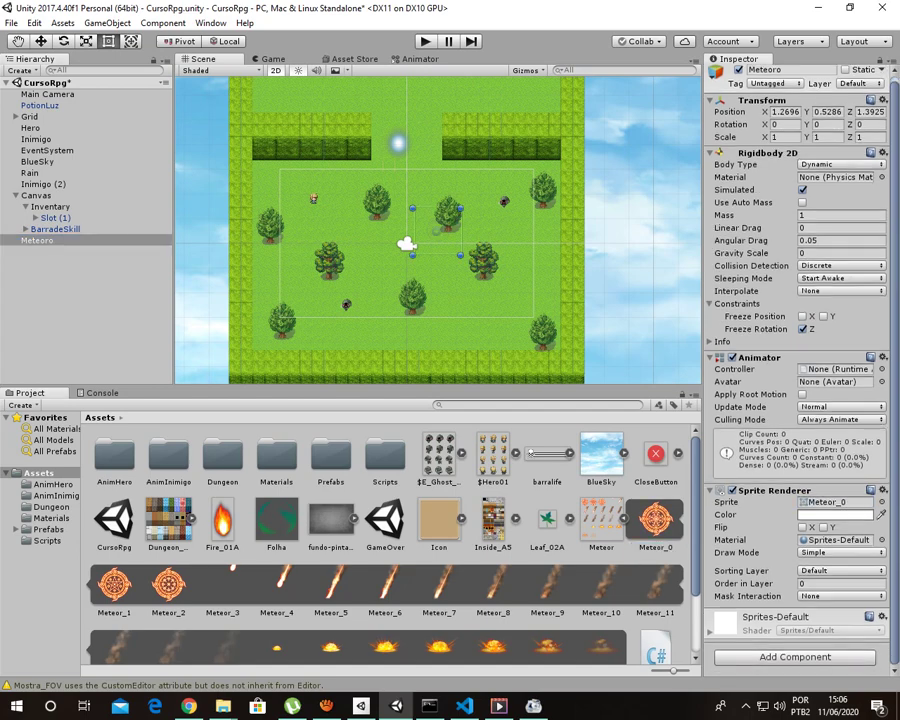
- Move Meteoro near the top of the map, to about X -1.07, Y 3.02
{"action": "type", "text": "-0.07"}
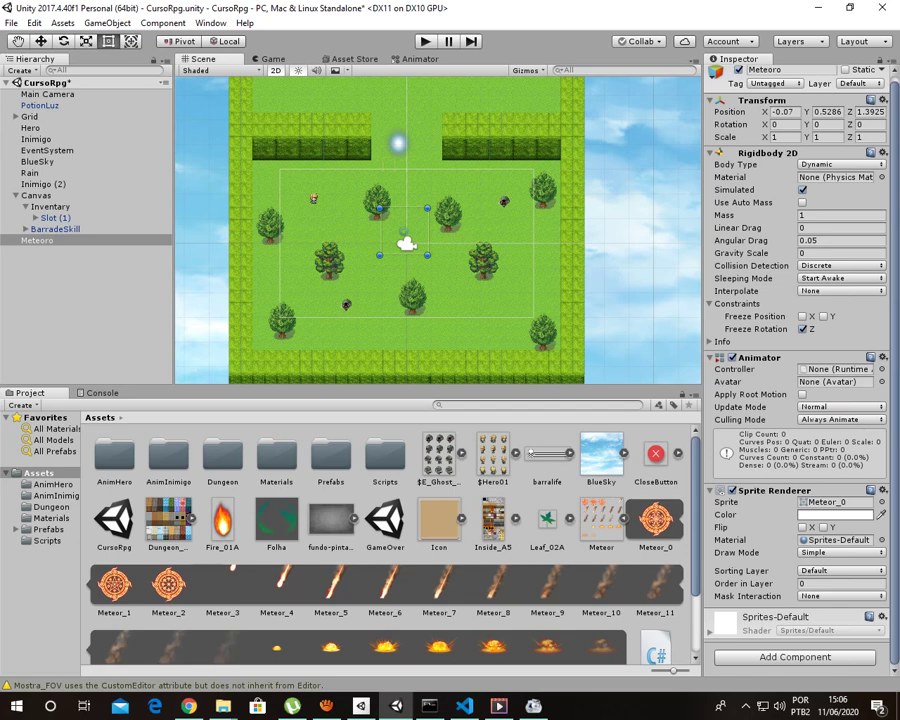
{"action": "type", "text": "w"}
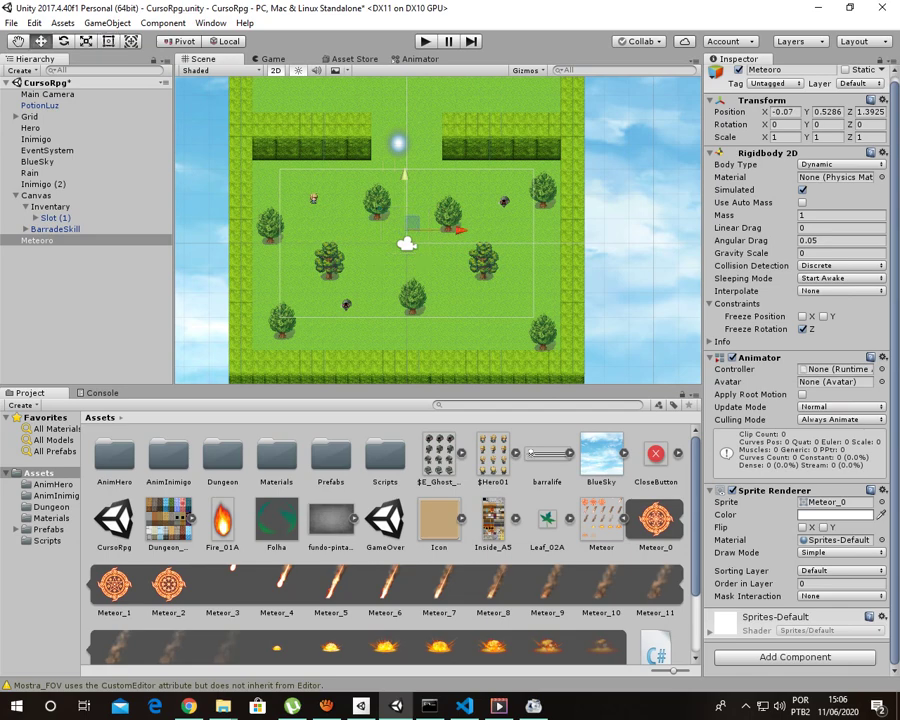
{"action": "left_click_drag", "start_coordinate": [405, 180], "coordinate": [405, 146]}
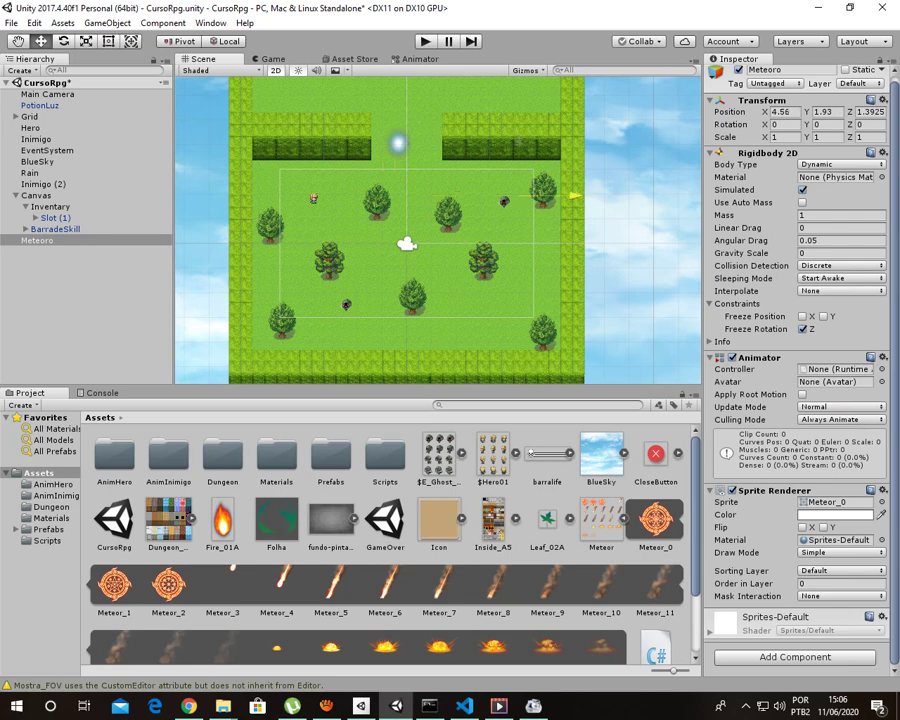
{"action": "mouse_move", "coordinate": [455, 195]}
{"action": "left_mouse_down"}
{"action": "mouse_move", "coordinate": [532, 195]}
{"action": "mouse_move", "coordinate": [472, 195]}
{"action": "mouse_move", "coordinate": [386, 161]}
{"action": "mouse_move", "coordinate": [380, 113]}
{"action": "left_mouse_up"}
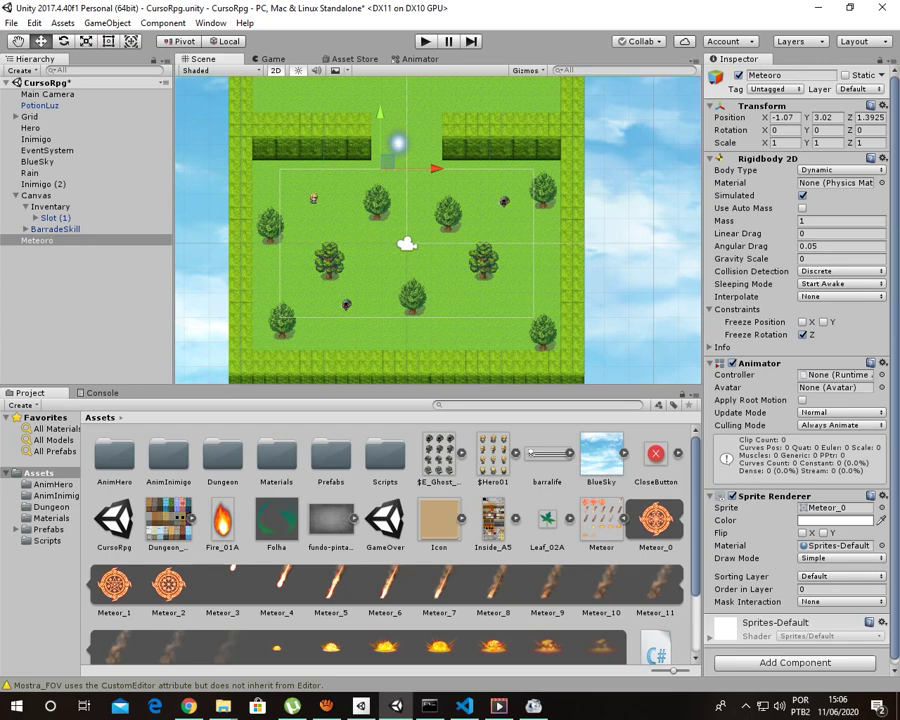
- Keep Meteoro Untagged and set its Sprite Renderer sorting layer to A
{"action": "left_click", "coordinate": [775, 88]}
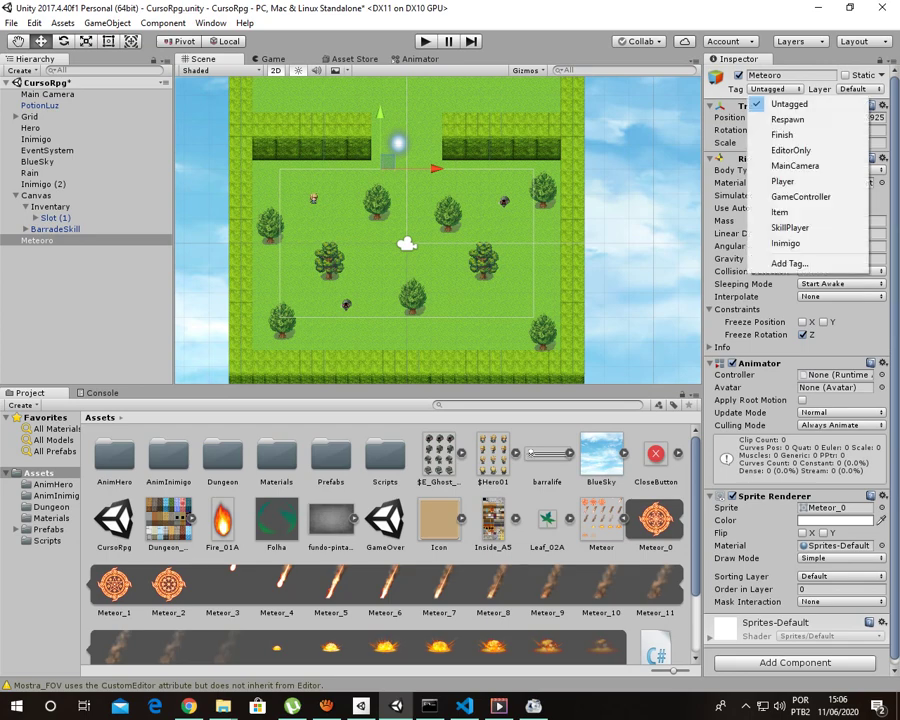
{"action": "left_click", "coordinate": [740, 259]}
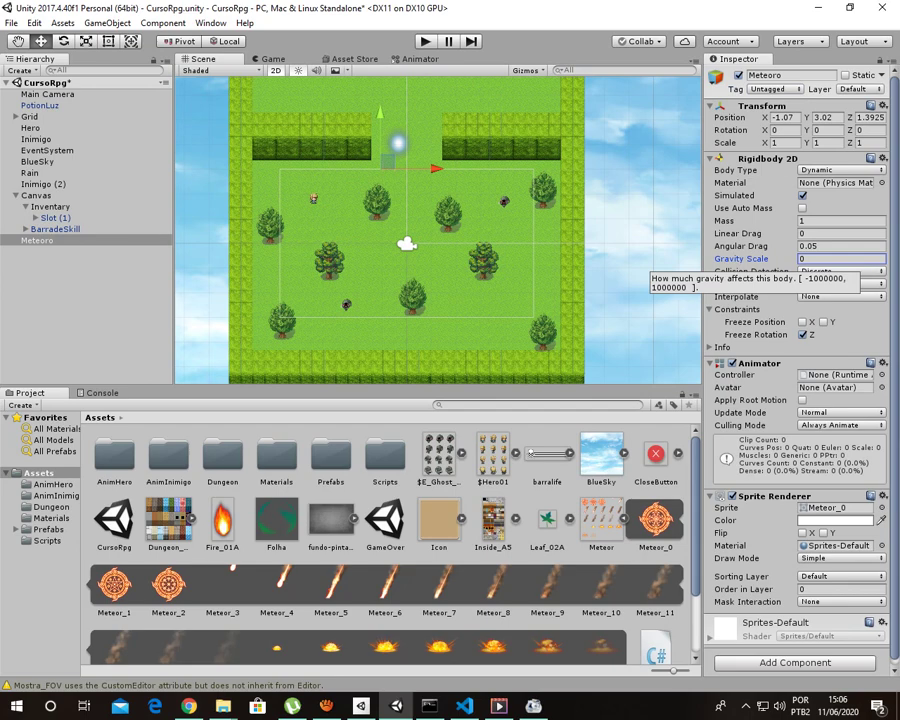
{"action": "scroll", "coordinate": [745, 259], "scroll_direction": "down", "scroll_amount": 1}
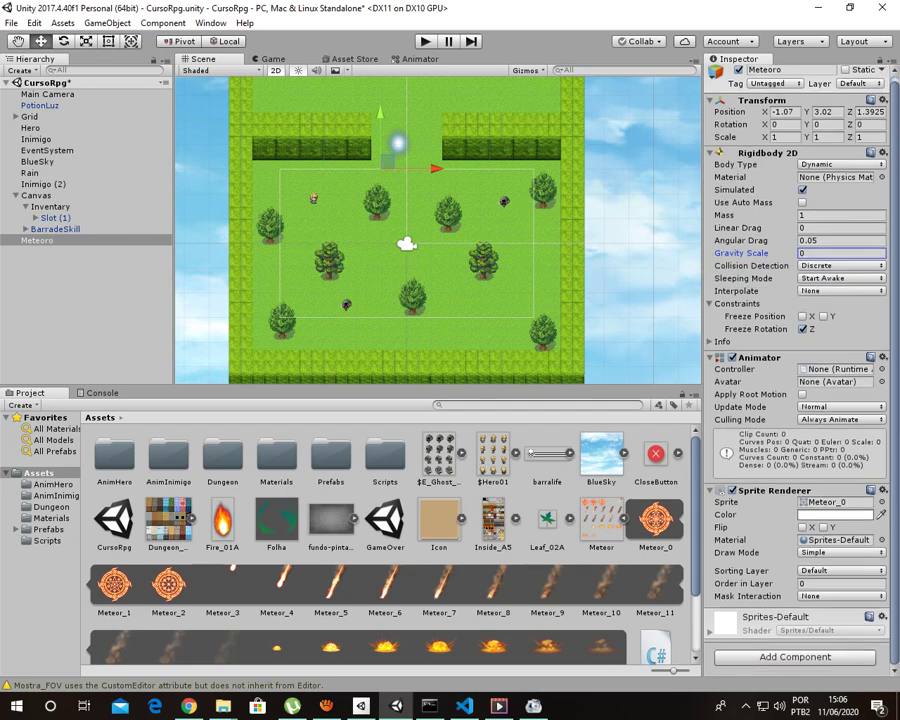
{"action": "left_click", "coordinate": [840, 570]}
{"action": "left_click", "coordinate": [800, 632]}
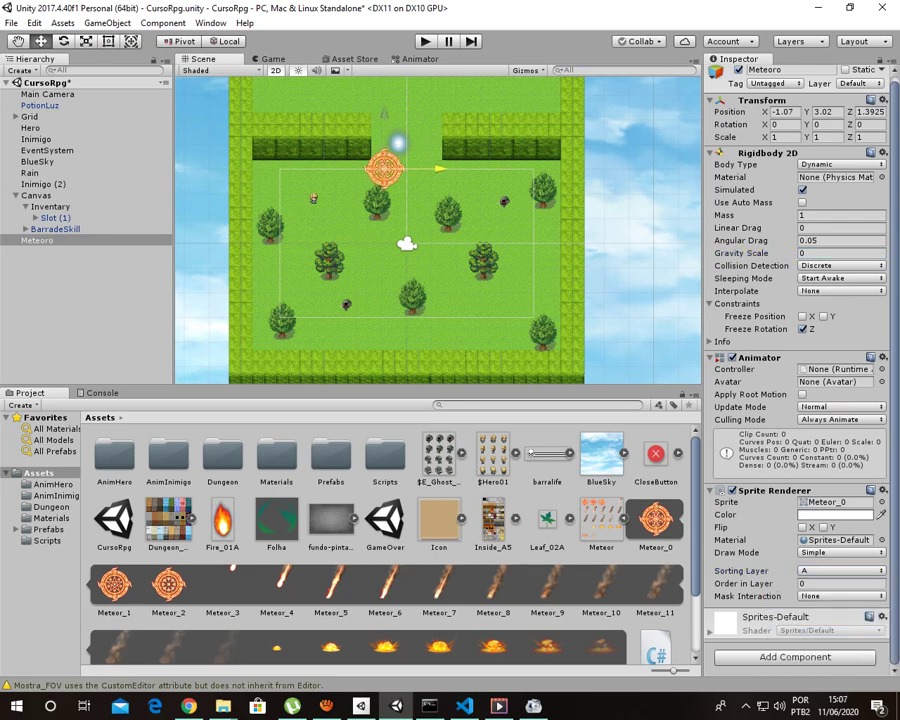
- Shift Meteoro right to X 0.56 and show the Scripts folder
{"action": "left_click_drag", "start_coordinate": [380, 168], "coordinate": [420, 168]}
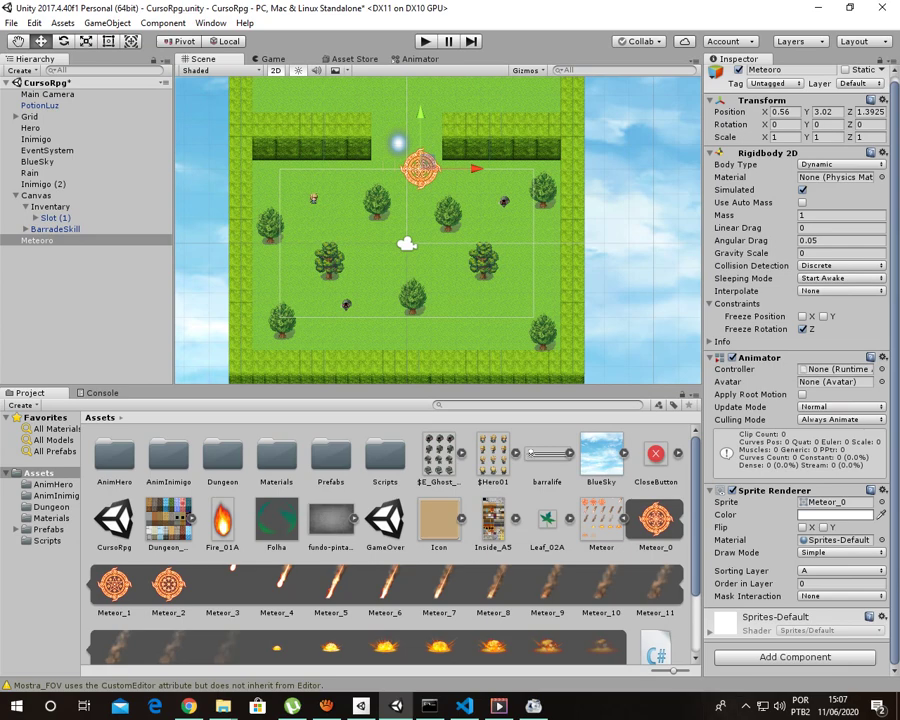
{"action": "left_click", "coordinate": [47, 540]}
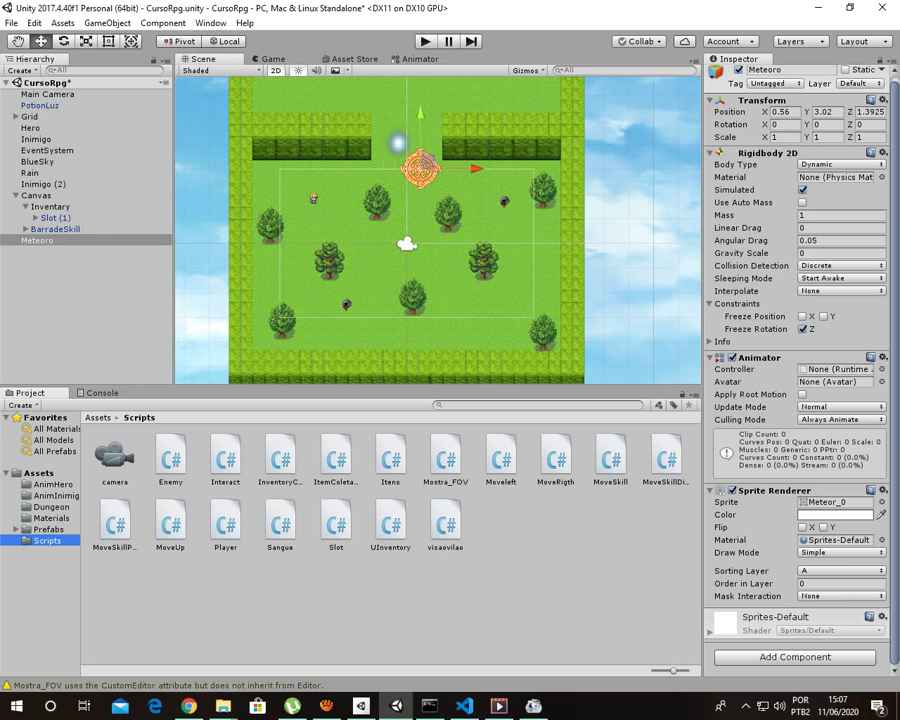
- Drag the MoveUp script onto Meteoro's Inspector, adding a Move Up component
{"action": "left_click", "coordinate": [170, 525]}
{"action": "left_click", "coordinate": [840, 570]}
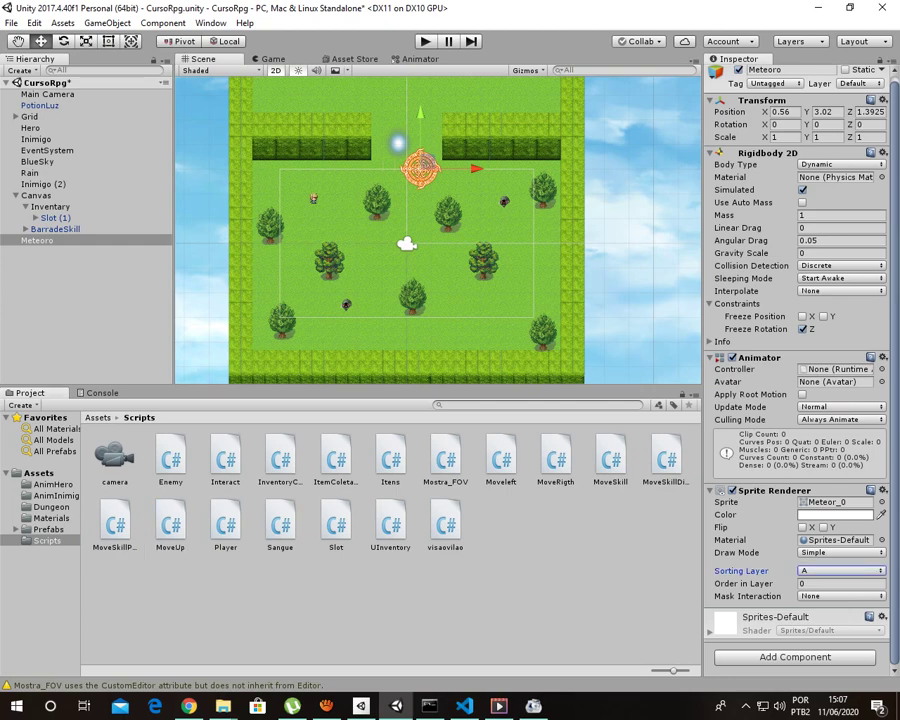
{"action": "left_click_drag", "start_coordinate": [170, 525], "coordinate": [795, 640]}
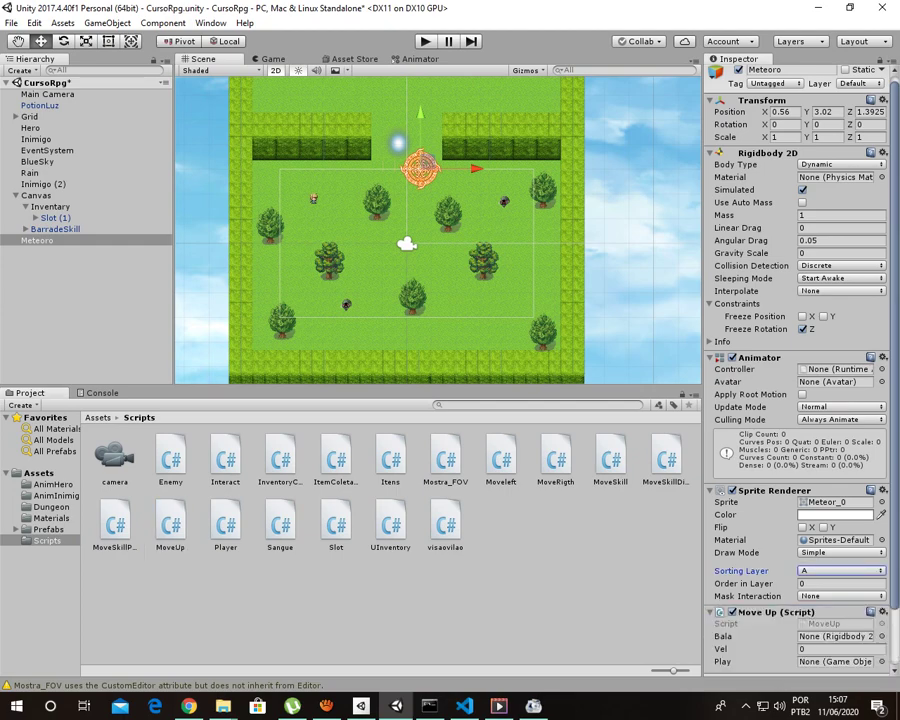
{"action": "scroll", "coordinate": [800, 400], "scroll_direction": "down", "scroll_amount": 3}
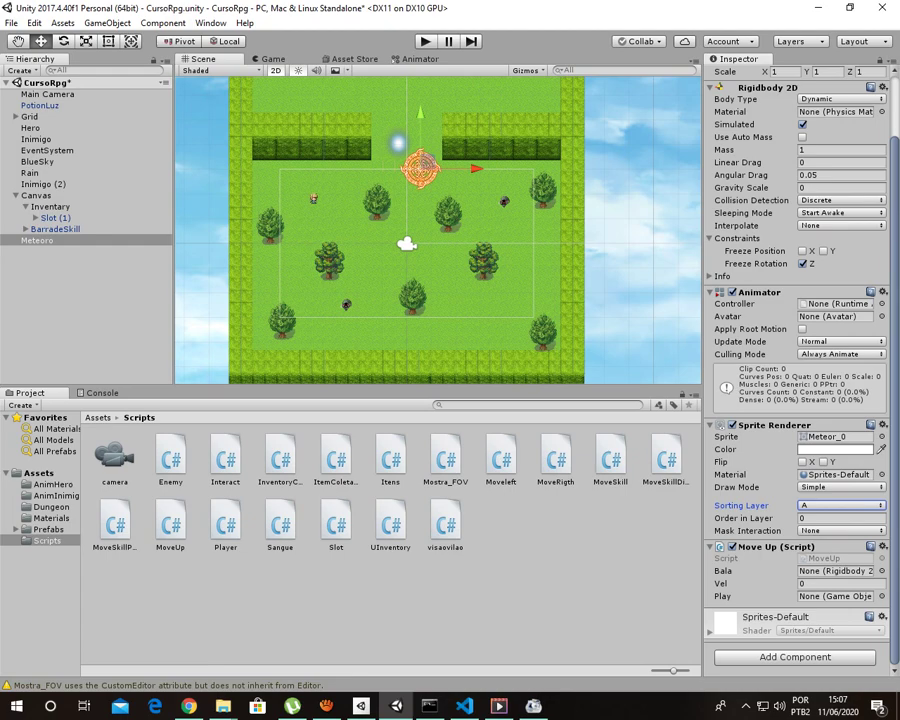
{"action": "left_click", "coordinate": [210, 22]}
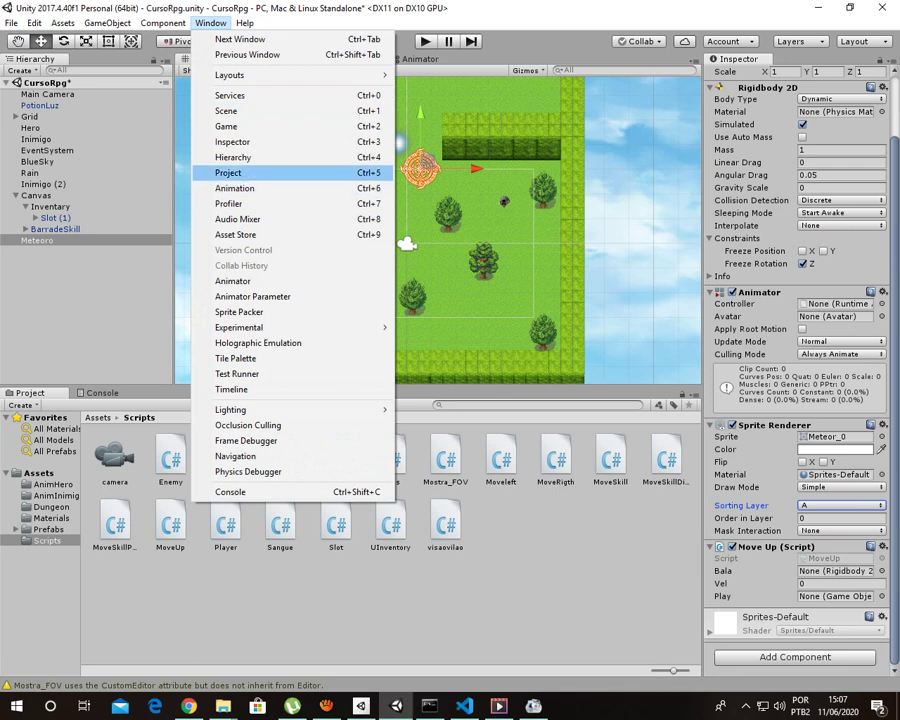
- Open the Animation editor and select sprites Meteor_0 through Meteor_21 in Assets
{"action": "left_click", "coordinate": [234, 188]}
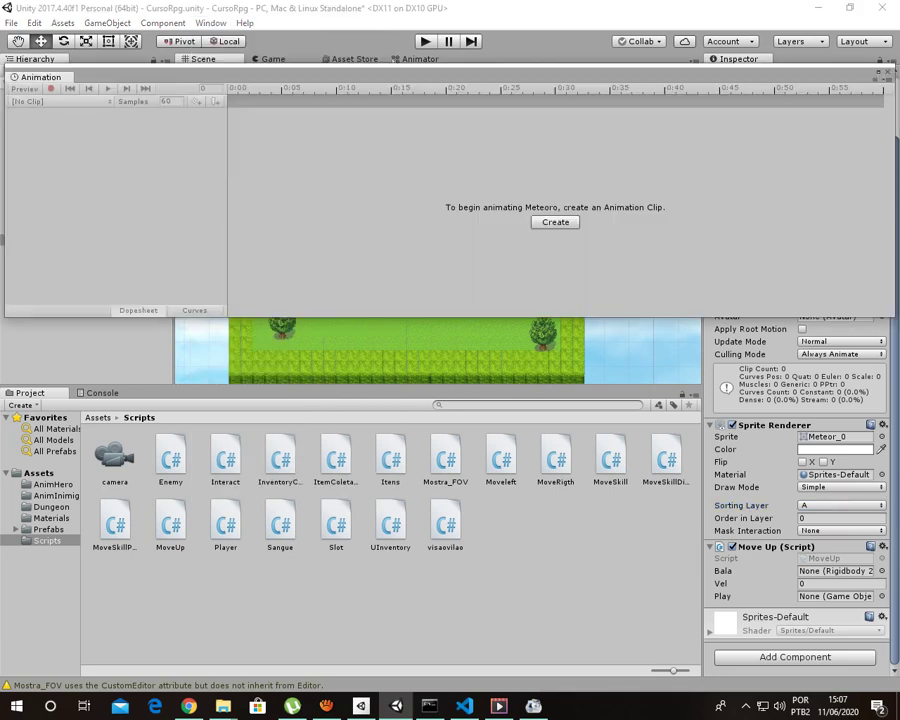
{"action": "left_click", "coordinate": [38, 473]}
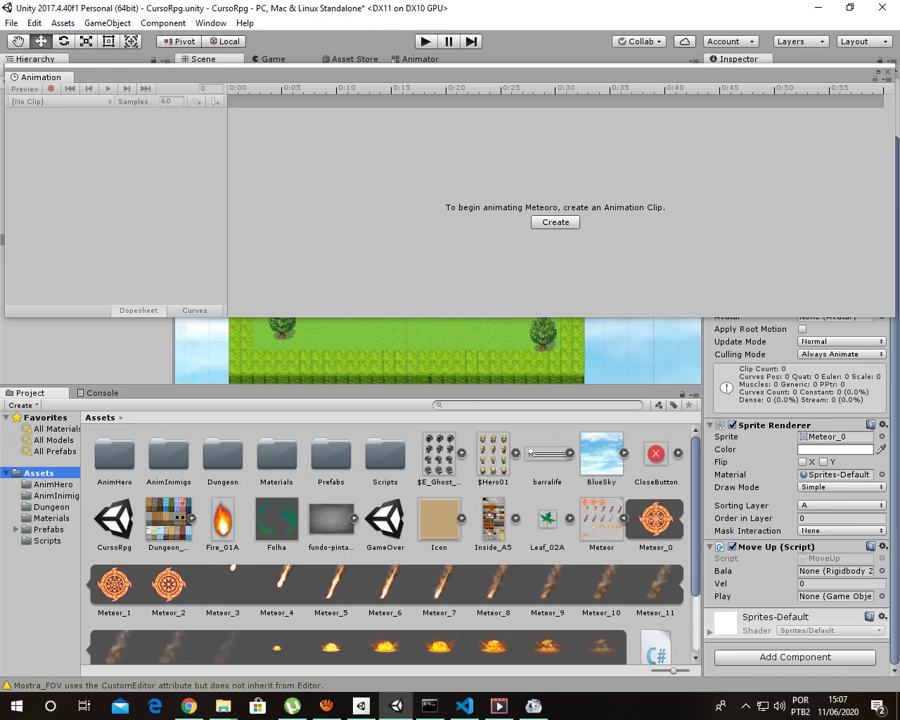
{"action": "left_click", "coordinate": [655, 518]}
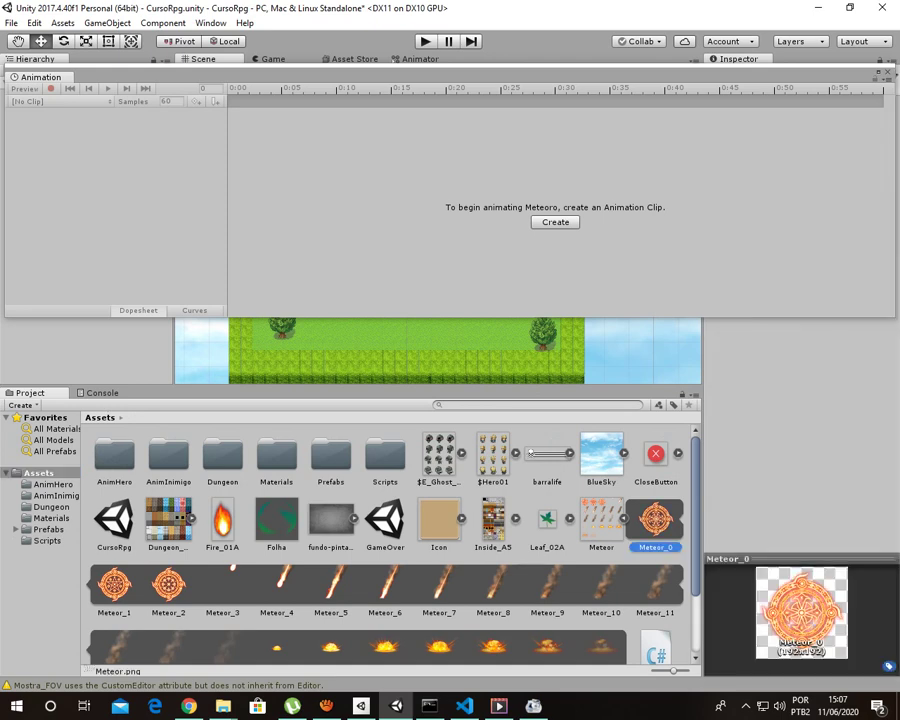
{"action": "left_click", "coordinate": [601, 647], "text": "shift"}
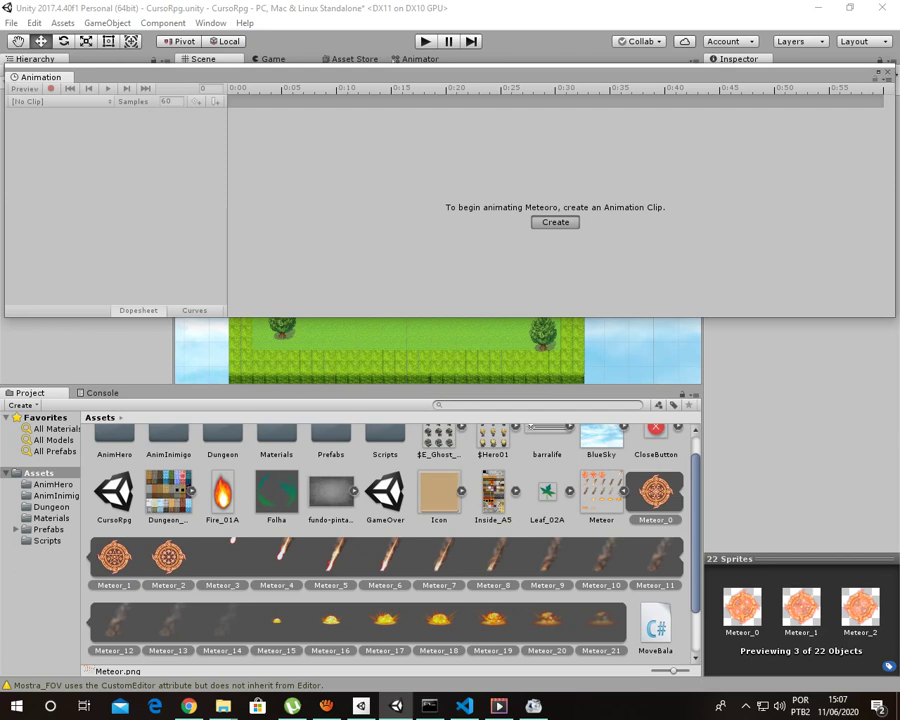
- Create a new animation clip named AnimFire in the AnimHero folder
{"action": "left_click", "coordinate": [555, 222]}
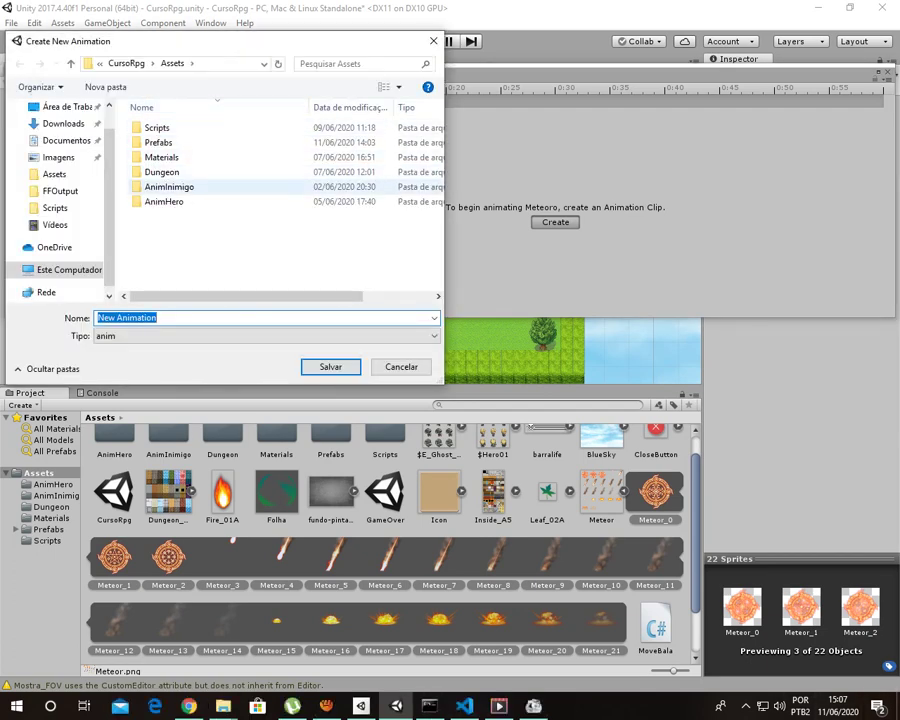
{"action": "left_click", "coordinate": [165, 201]}
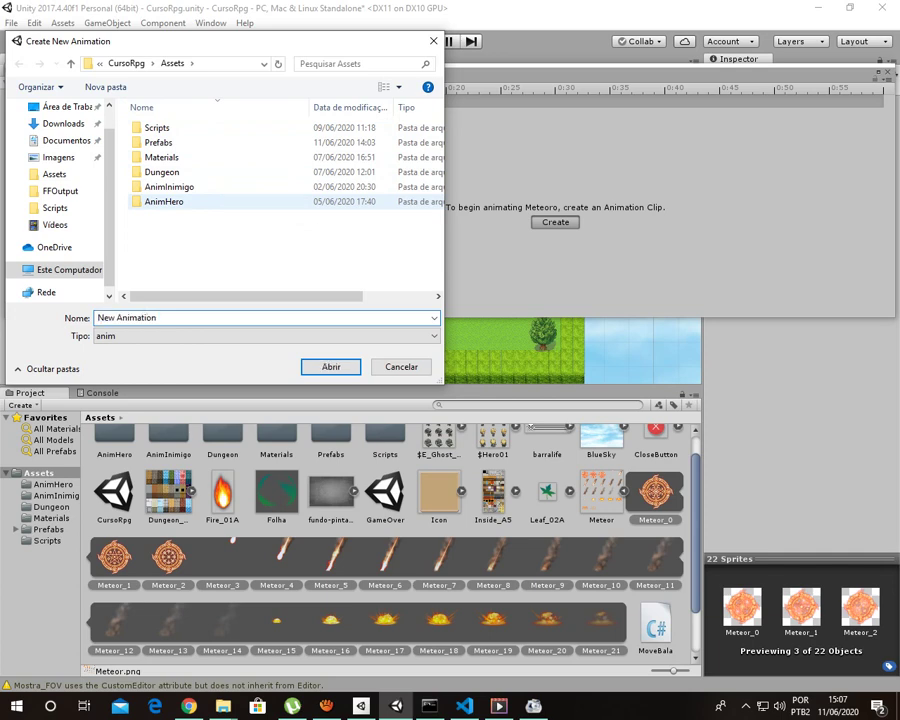
{"action": "double_click", "coordinate": [163, 201]}
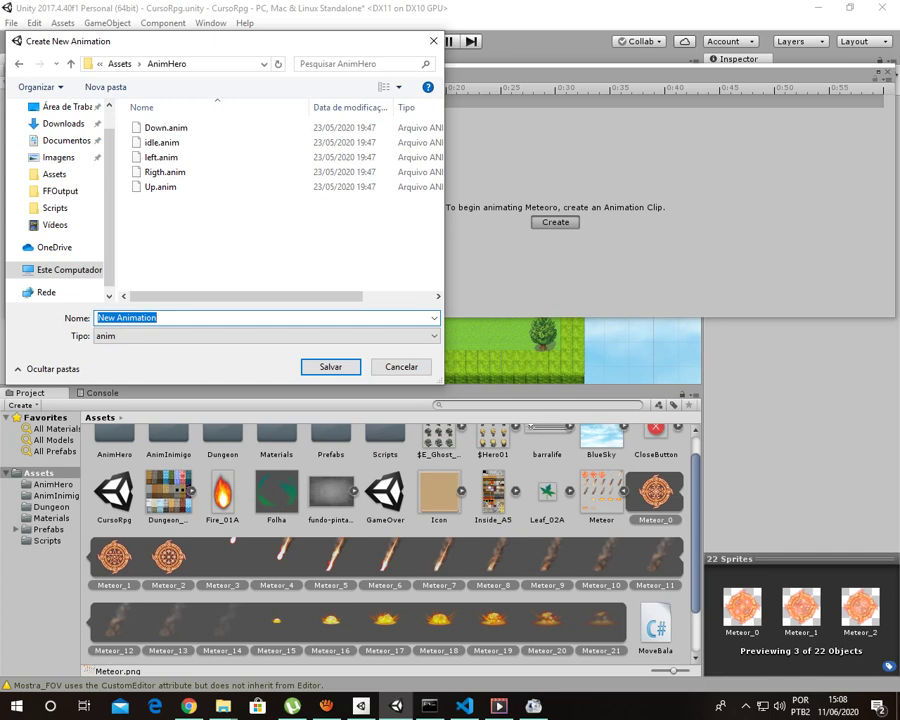
{"action": "type", "text": "a"}
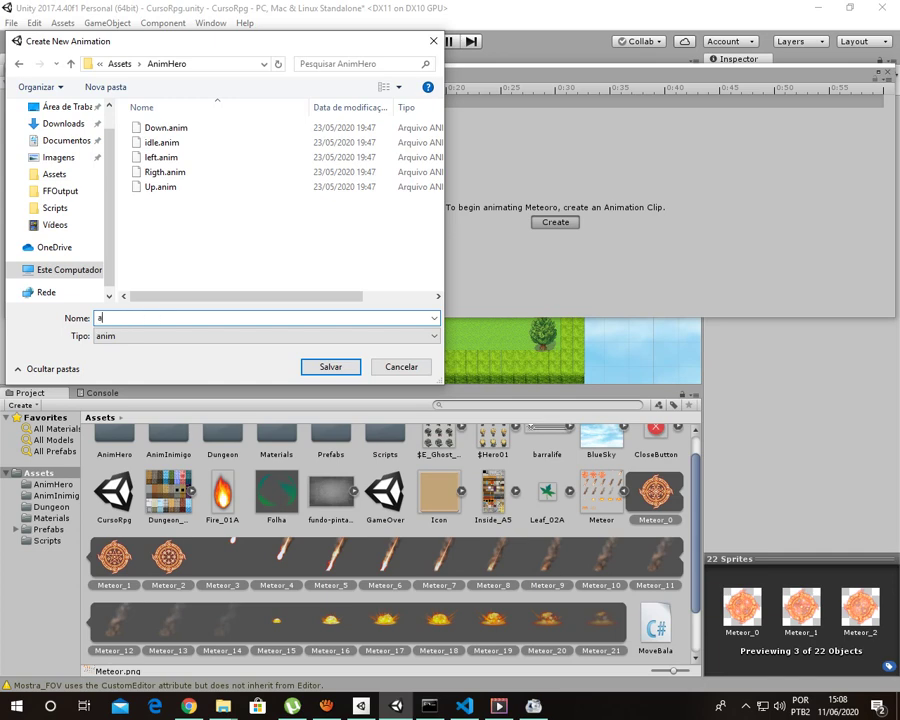
{"action": "type", "text": "f4"}
{"action": "key", "text": "BackSpace"}
{"action": "key", "text": "BackSpace"}
{"action": "key", "text": "BackSpace"}
{"action": "type", "text": "An"}
{"action": "type", "text": "im"}
{"action": "type", "text": "Fire"}
{"action": "key", "text": "Return"}
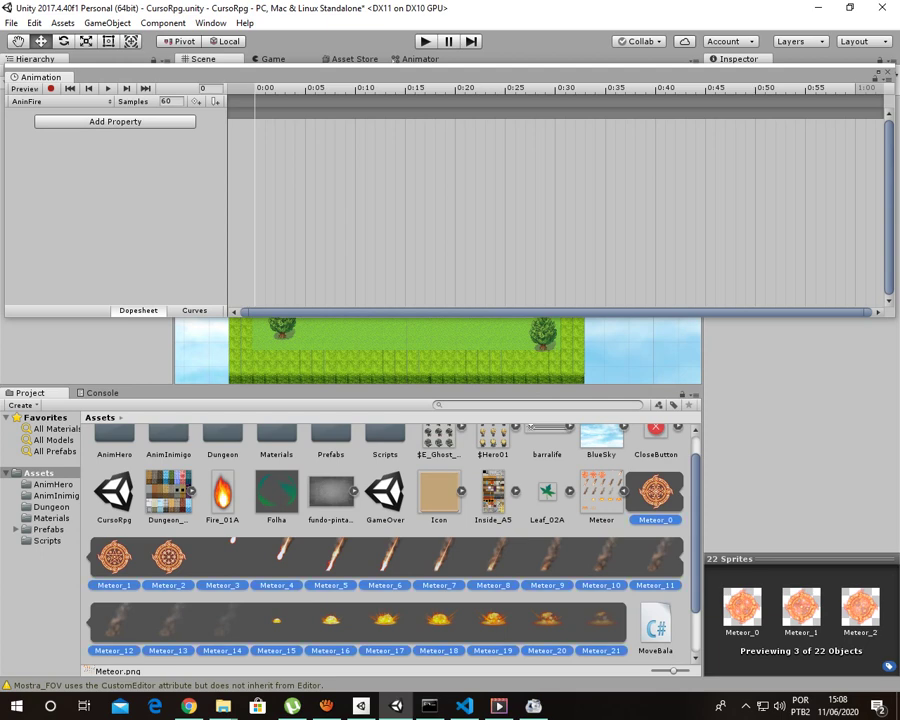
- Add the 22 meteor sprites as clip keyframes and play the animation preview
{"action": "left_click_drag", "start_coordinate": [656, 490], "coordinate": [400, 200]}
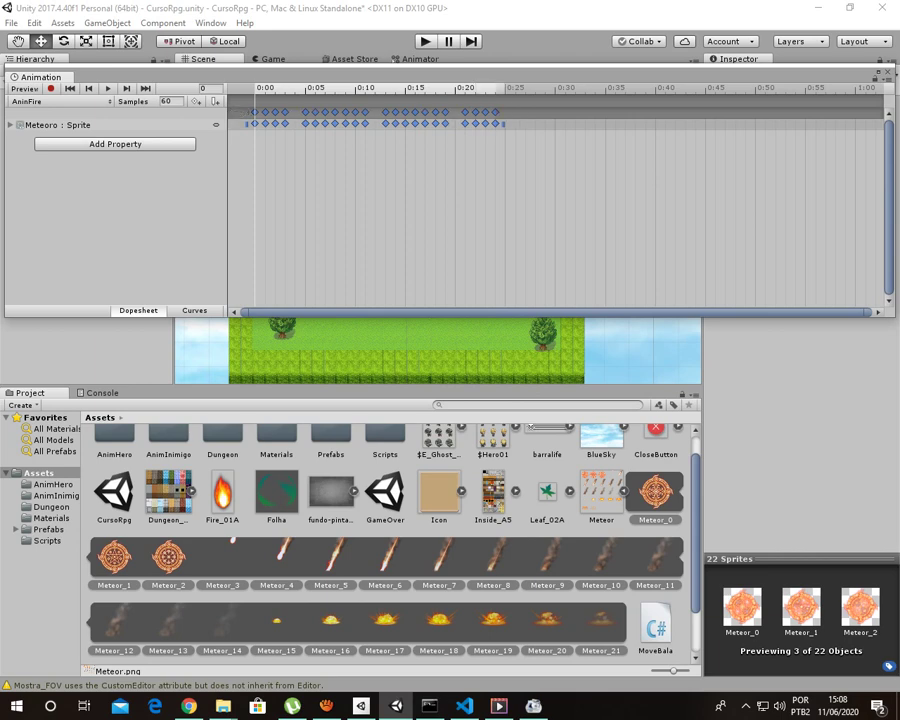
{"action": "mouse_move", "coordinate": [35, 76]}
{"action": "left_mouse_down"}
{"action": "mouse_move", "coordinate": [50, 138]}
{"action": "mouse_move", "coordinate": [114, 270]}
{"action": "left_mouse_up"}
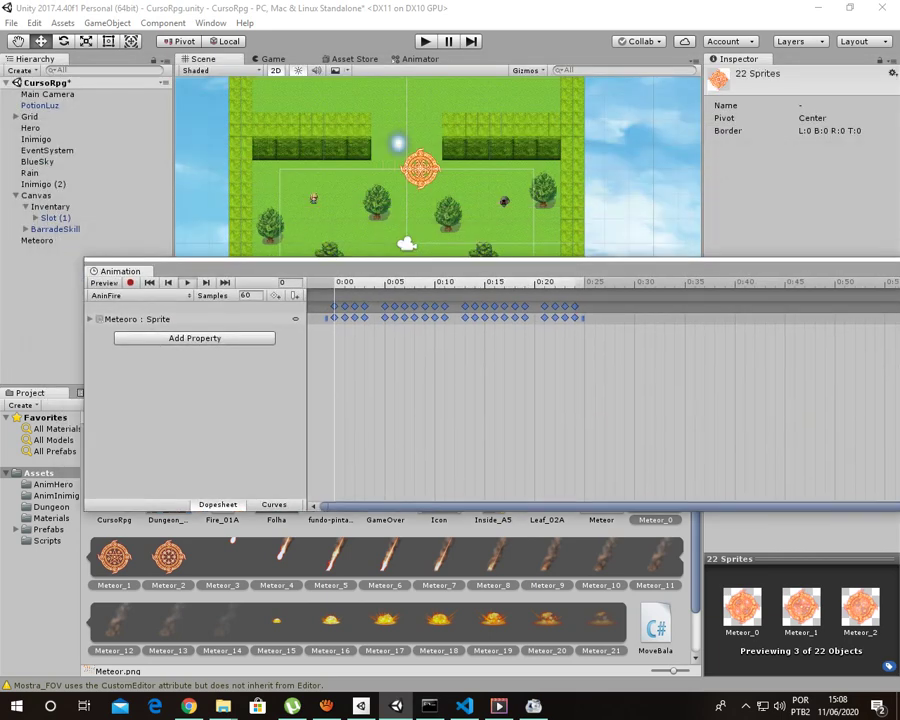
{"action": "left_click", "coordinate": [187, 283]}
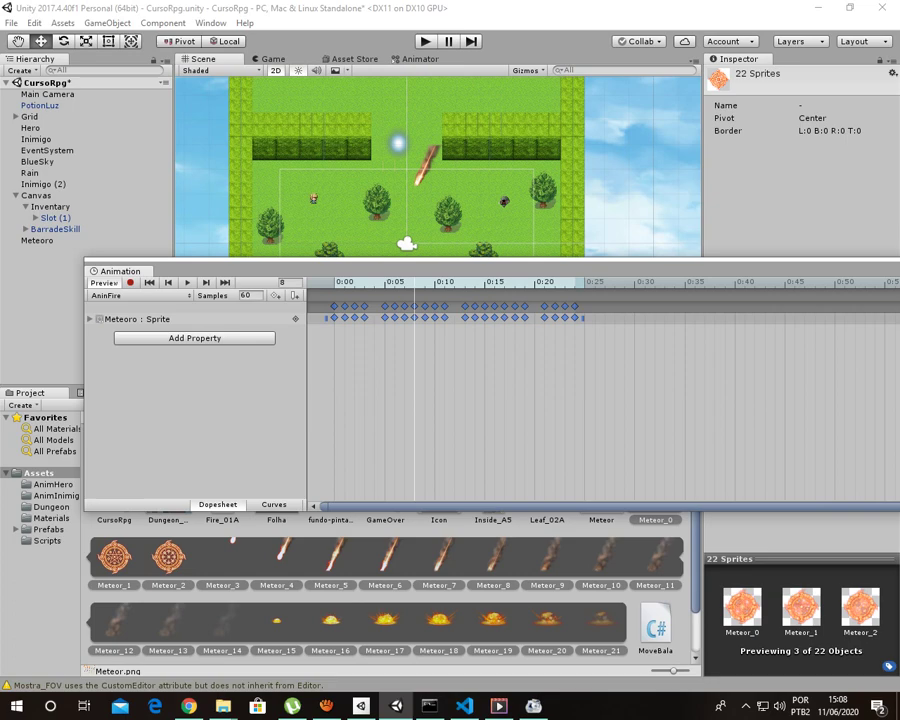
- Close the floating Animation window and select the Canvas object
{"action": "left_click_drag", "start_coordinate": [118, 270], "coordinate": [34, 280]}
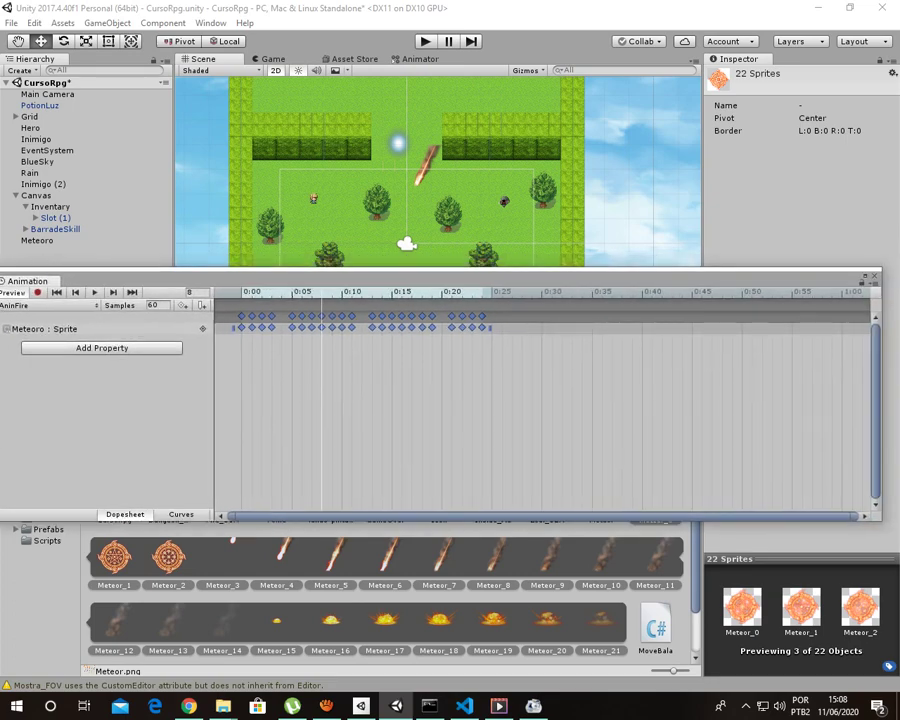
{"action": "left_click", "coordinate": [876, 273]}
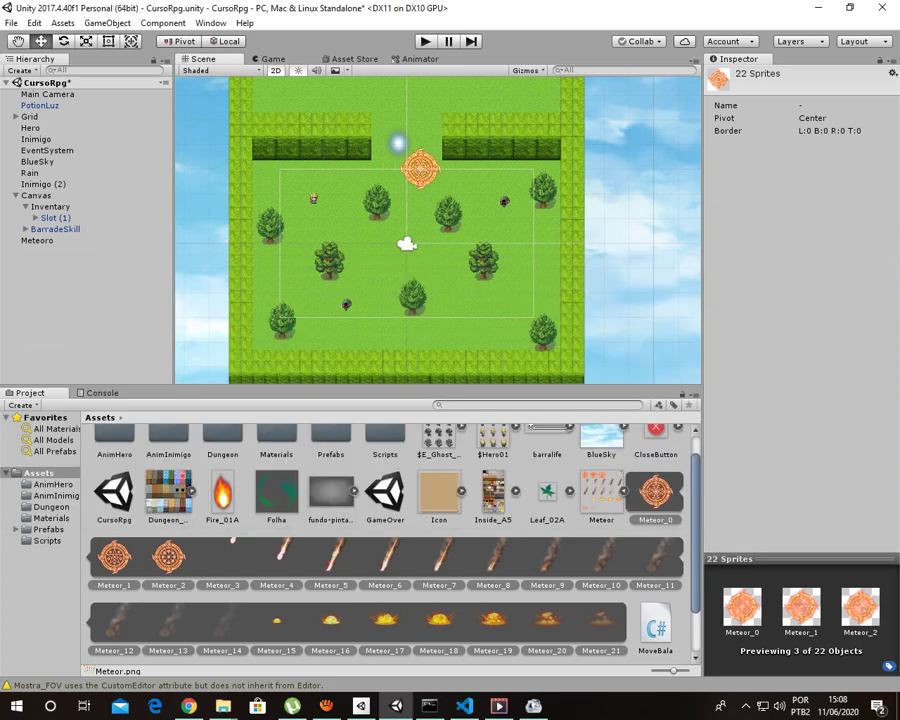
{"action": "left_click", "coordinate": [36, 195]}
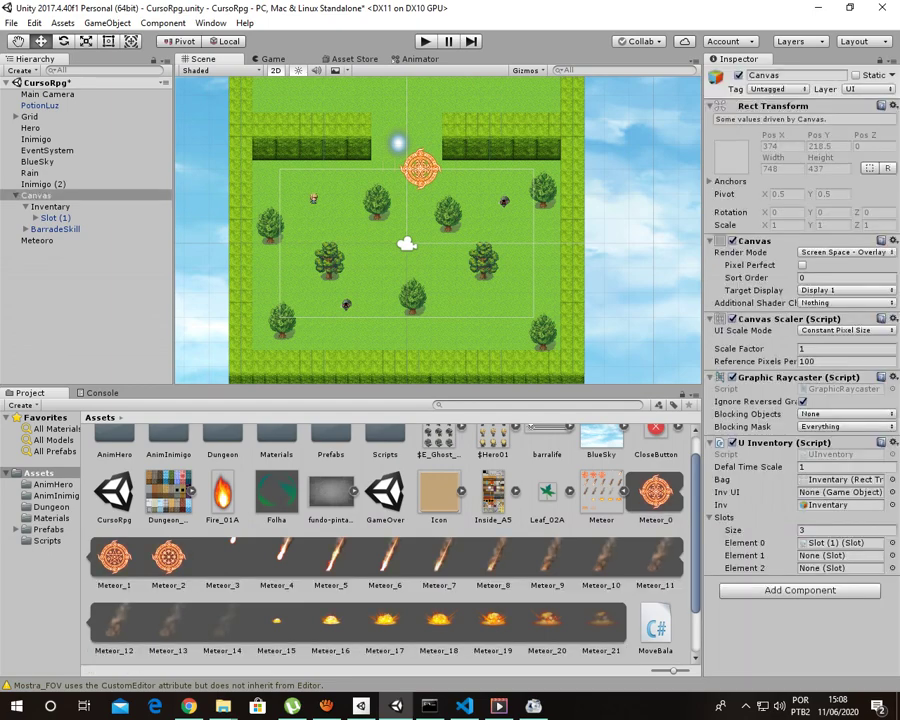
- Check Meteoro's Animator and other components, then show the Prefabs folder
{"action": "left_click", "coordinate": [37, 240]}
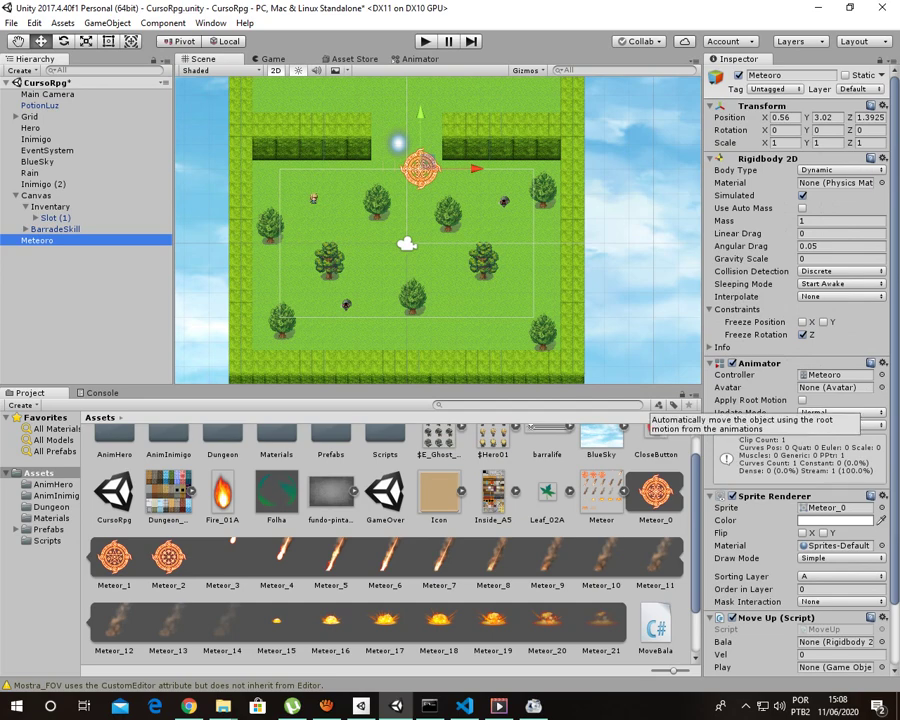
{"action": "scroll", "coordinate": [800, 400], "scroll_direction": "down", "scroll_amount": 3}
{"action": "scroll", "coordinate": [800, 400], "scroll_direction": "up", "scroll_amount": 3}
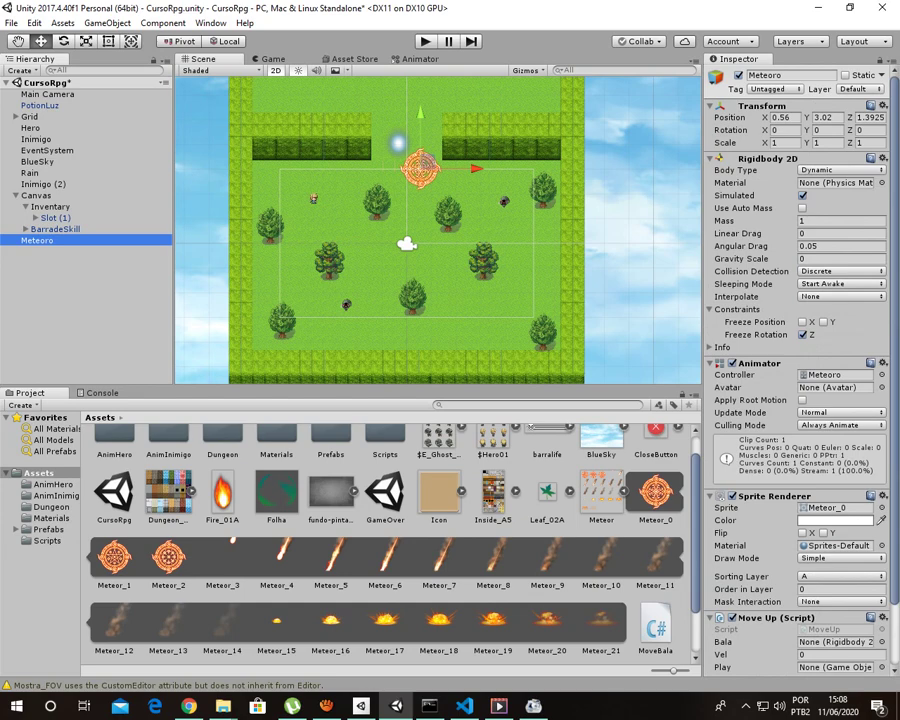
{"action": "left_click", "coordinate": [48, 529]}
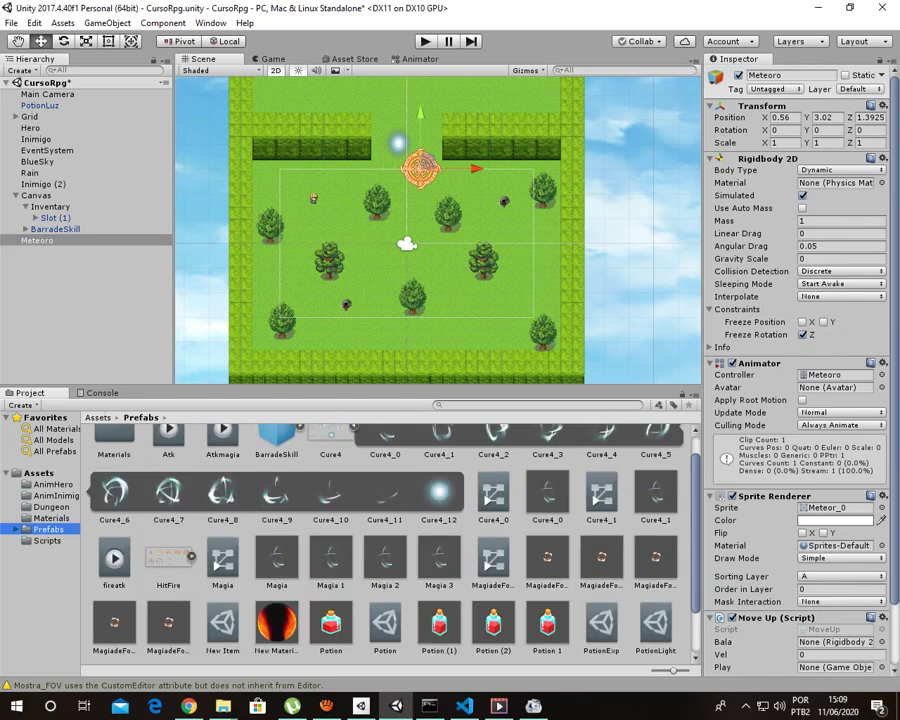
- Inspect the Magia prefab's collider and script, then return to Assets and reselect Meteoro
{"action": "left_click", "coordinate": [277, 558]}
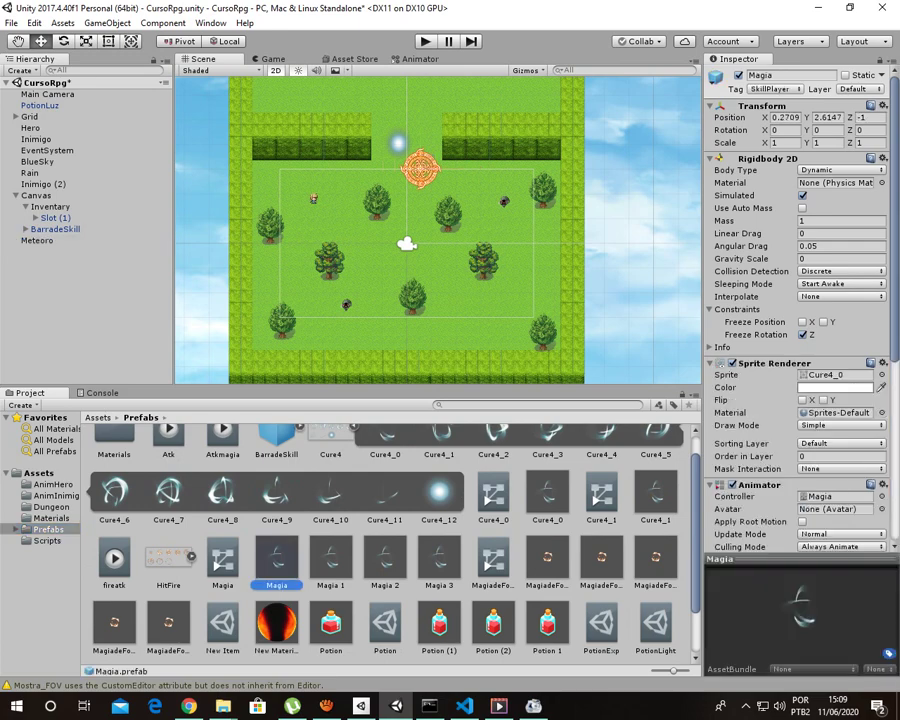
{"action": "scroll", "coordinate": [800, 300], "scroll_direction": "down", "scroll_amount": 3}
{"action": "scroll", "coordinate": [800, 300], "scroll_direction": "down", "scroll_amount": 3}
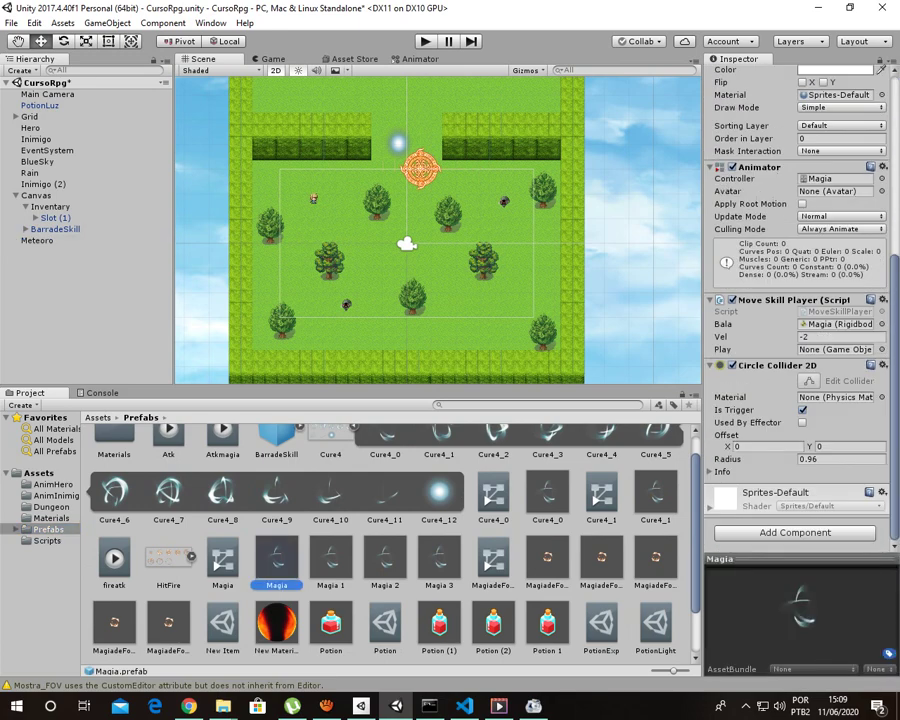
{"action": "scroll", "coordinate": [800, 447], "scroll_direction": "up", "scroll_amount": 3}
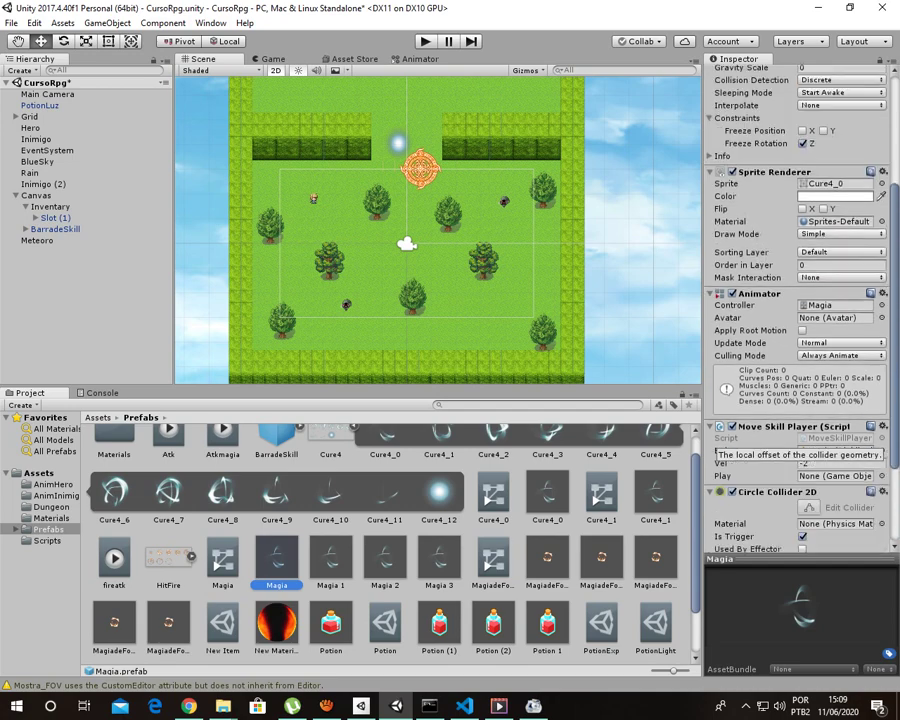
{"action": "scroll", "coordinate": [800, 454], "scroll_direction": "up", "scroll_amount": 3}
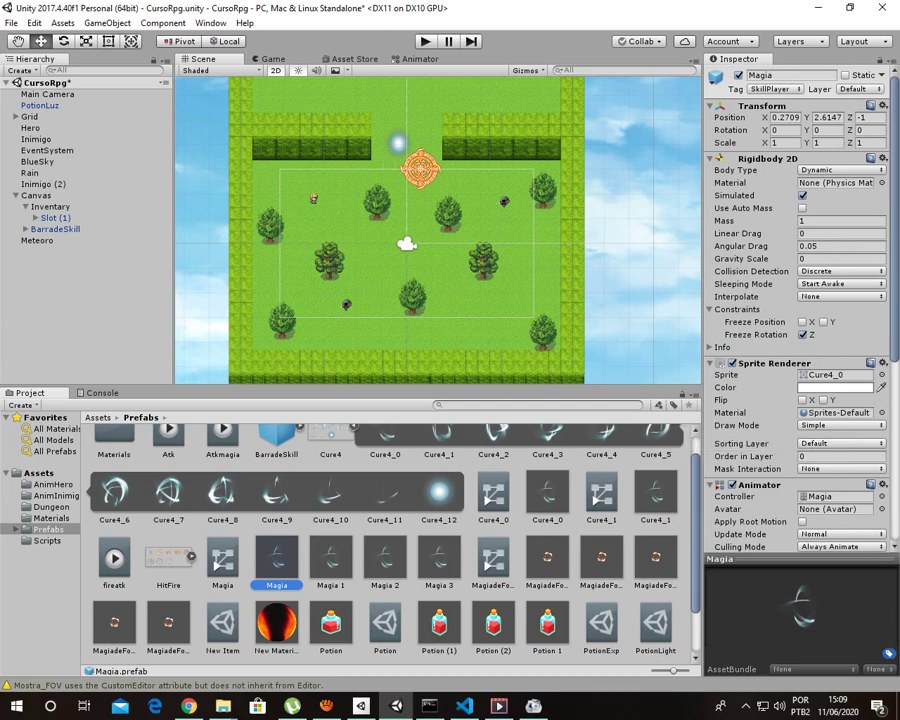
{"action": "left_click", "coordinate": [38, 472]}
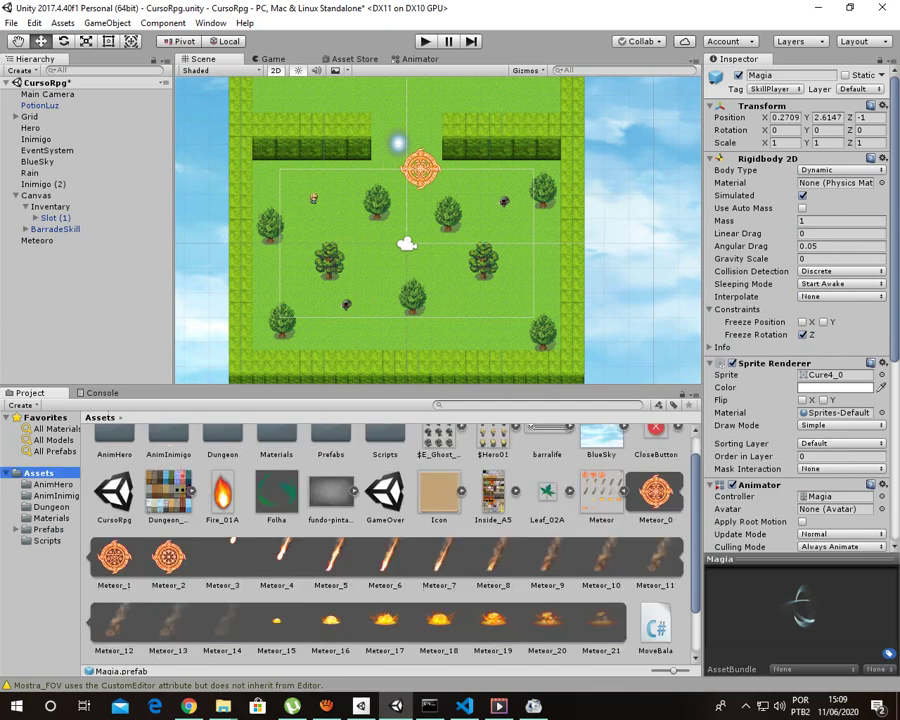
{"action": "scroll", "coordinate": [390, 540], "scroll_direction": "down", "scroll_amount": 1}
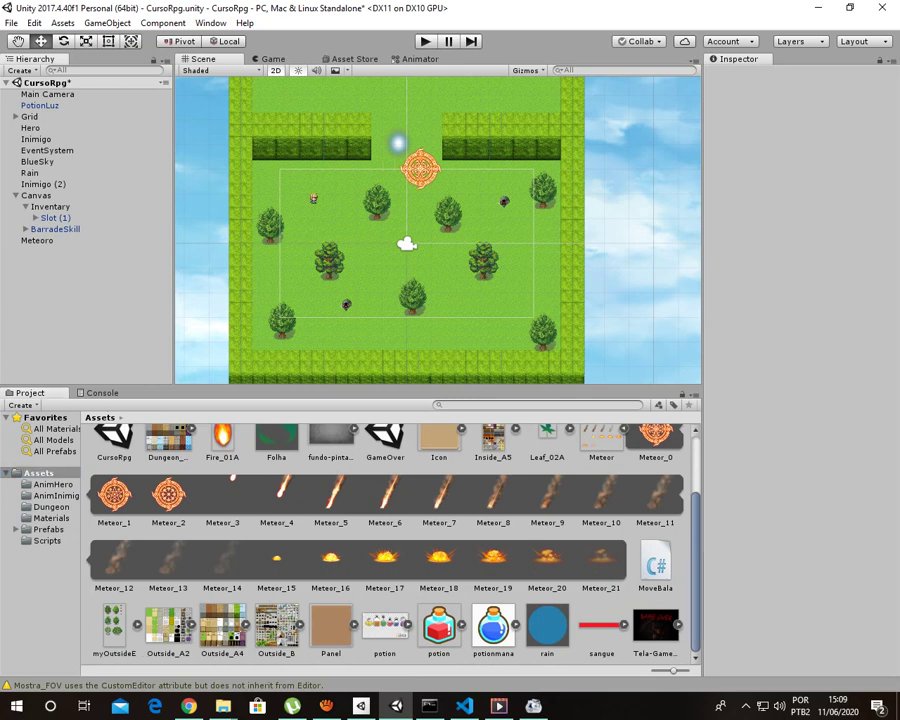
{"action": "left_click", "coordinate": [37, 240]}
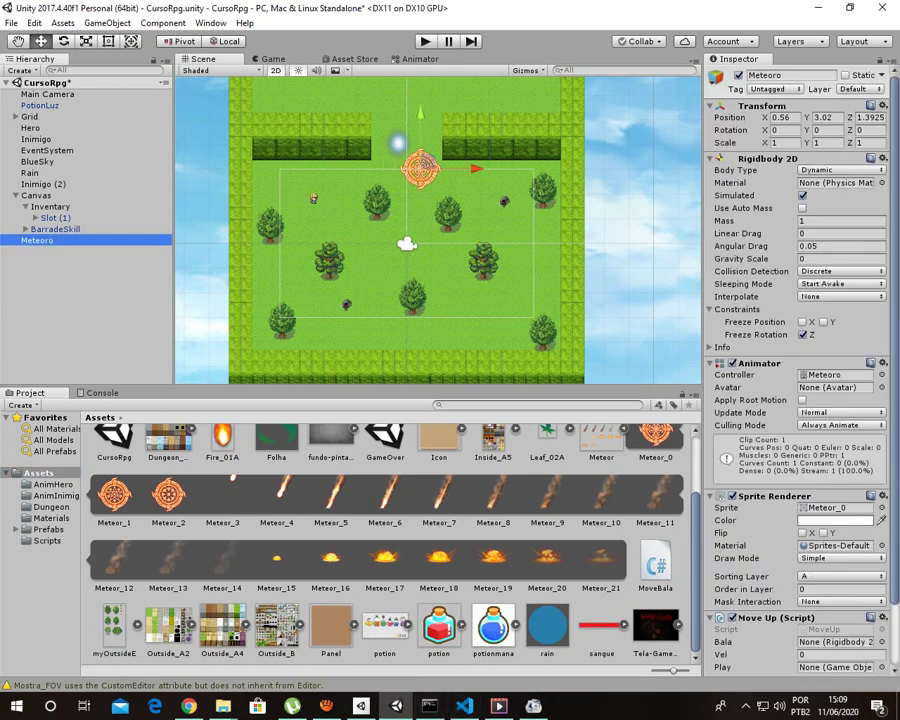
- Add a Circle Collider 2D to Meteoro, tick Is Trigger, and enter Edit Collider mode
{"action": "scroll", "coordinate": [800, 400], "scroll_direction": "down", "scroll_amount": 2}
{"action": "left_click", "coordinate": [795, 657]}
{"action": "type", "text": "Spr"}
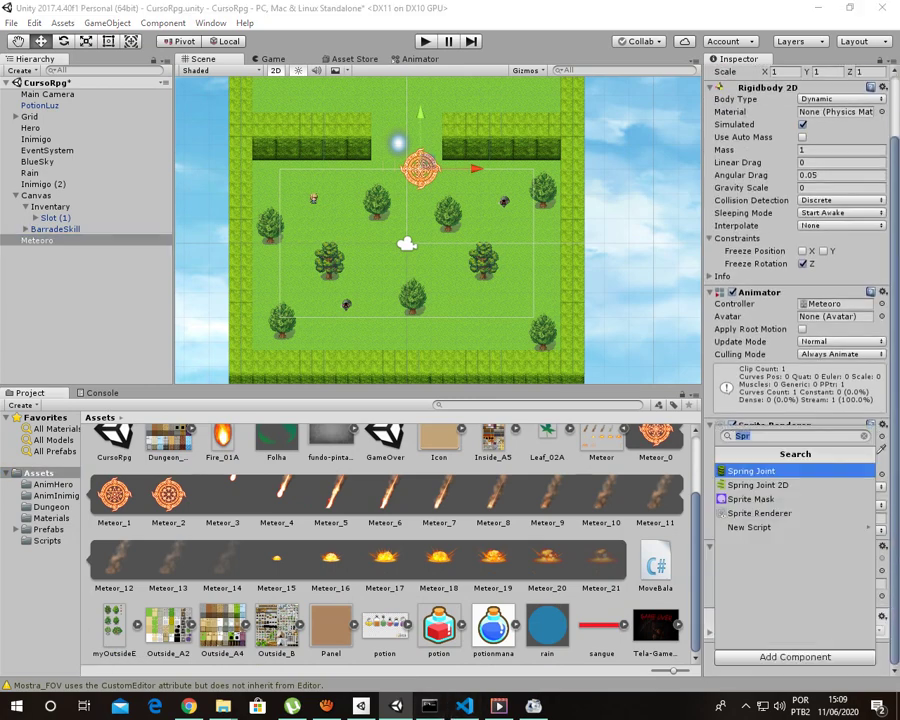
{"action": "type", "text": "C"}
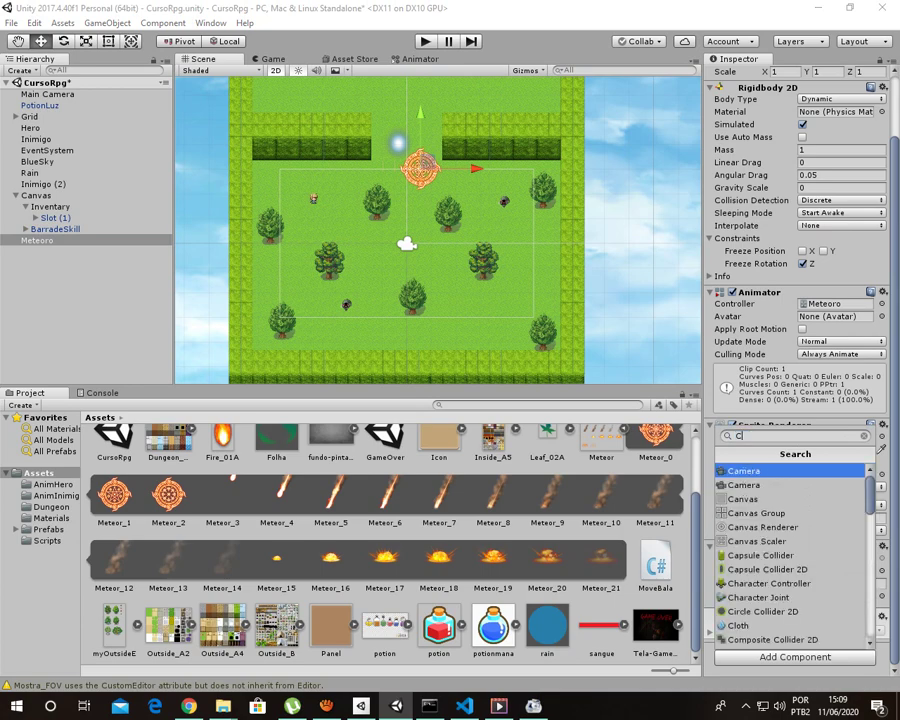
{"action": "type", "text": "ir"}
{"action": "key", "text": "Return"}
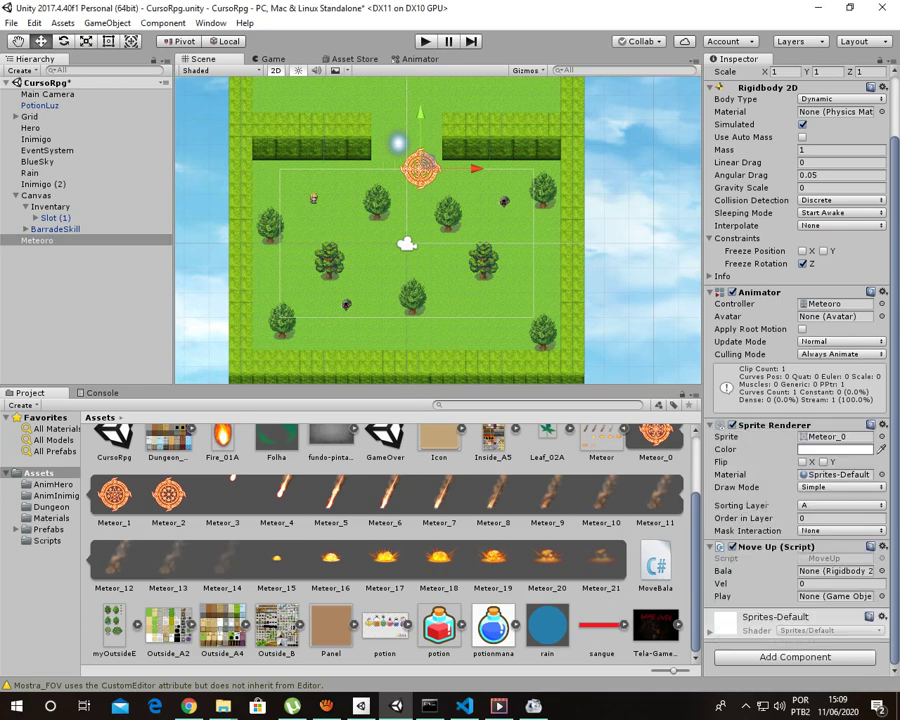
{"action": "scroll", "coordinate": [800, 400], "scroll_direction": "down", "scroll_amount": 3}
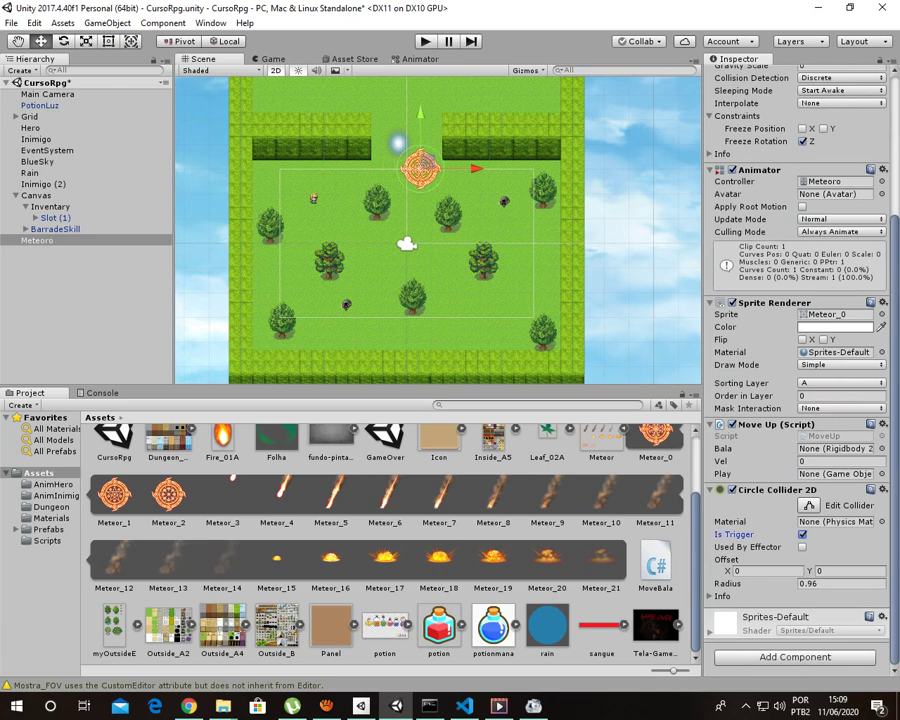
{"action": "left_click", "coordinate": [822, 505]}
{"action": "left_click", "coordinate": [802, 534]}
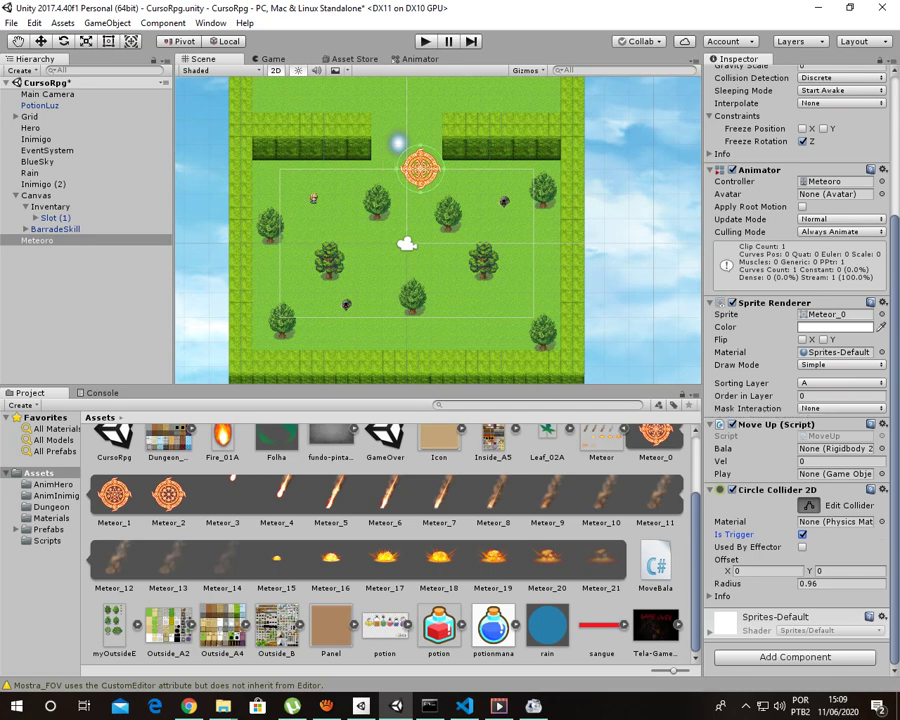
- Turn the Meteoro object into a prefab inside the Assets/Prefabs folder
{"action": "left_click", "coordinate": [840, 461]}
{"action": "left_click", "coordinate": [48, 529]}
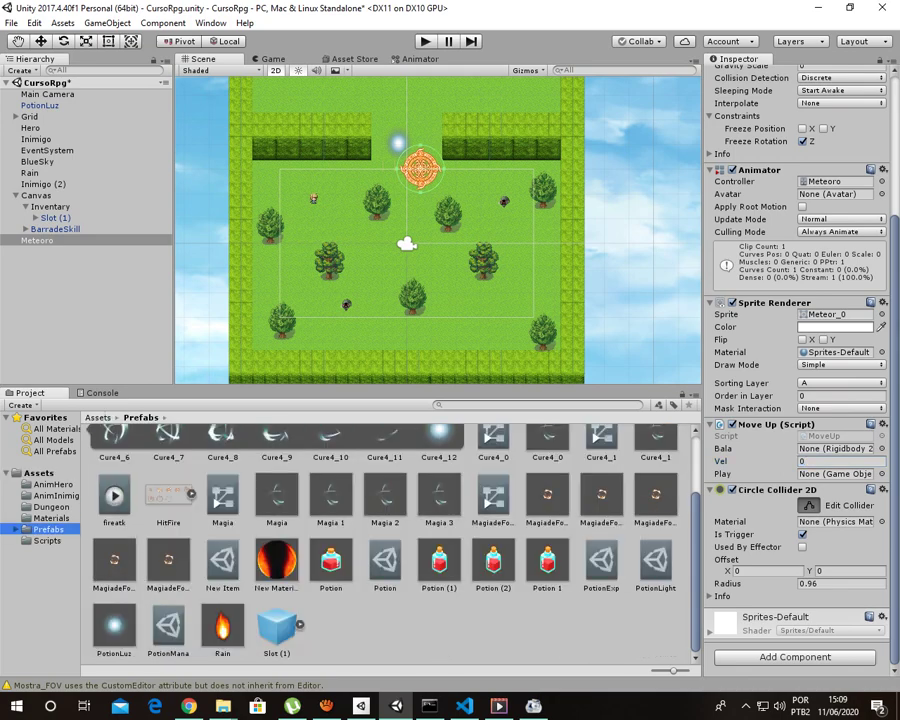
{"action": "scroll", "coordinate": [390, 540], "scroll_direction": "up", "scroll_amount": 1}
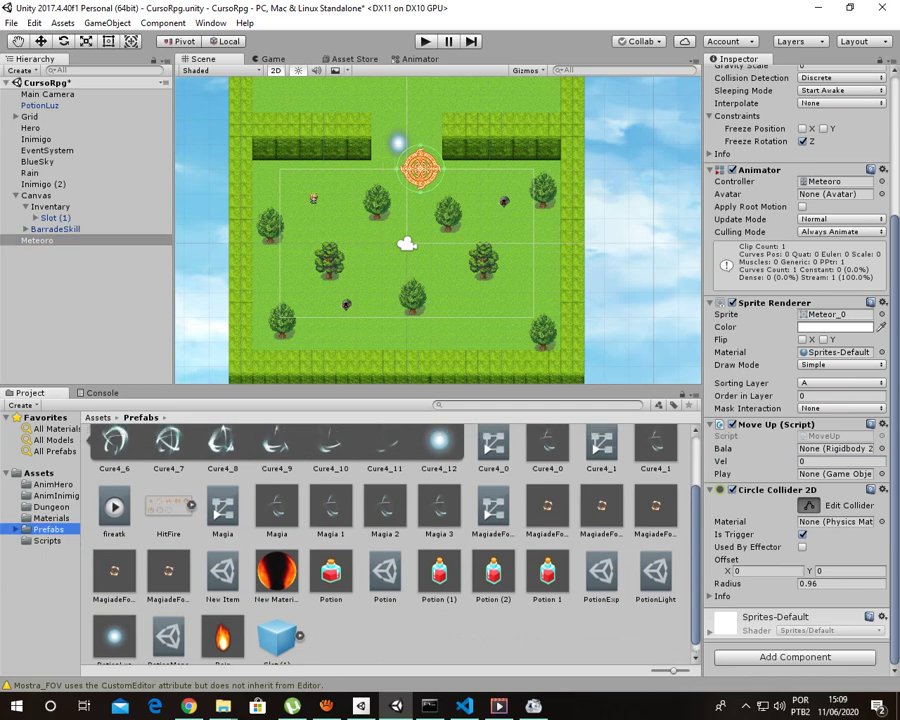
{"action": "left_click_drag", "start_coordinate": [37, 240], "coordinate": [400, 640]}
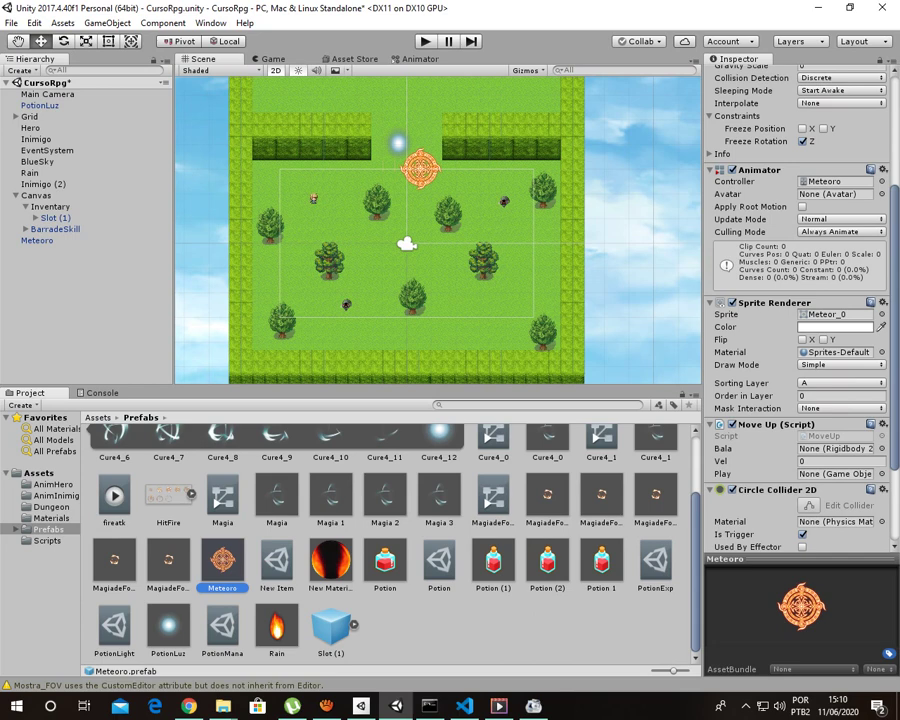
- Rename the new prefab MeteoroUp and duplicate it as MeteoroUp 1
{"action": "key", "text": "F2"}
{"action": "key", "text": "Return"}
{"action": "key", "text": "F2"}
{"action": "left_click", "coordinate": [236, 588]}
{"action": "type", "text": "UI"}
{"action": "type", "text": "p"}
{"action": "key", "text": "Return"}
{"action": "key", "text": "ctrl+d"}
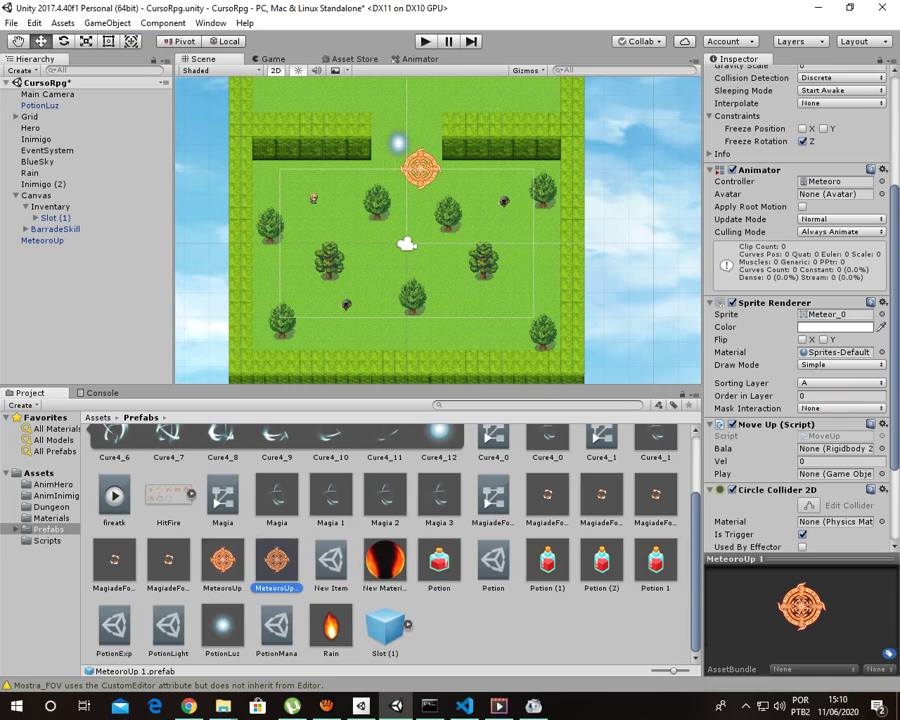
- Replace MeteoroUp 1's Move Up script with the Moveleft script
{"action": "scroll", "coordinate": [800, 300], "scroll_direction": "down", "scroll_amount": 3}
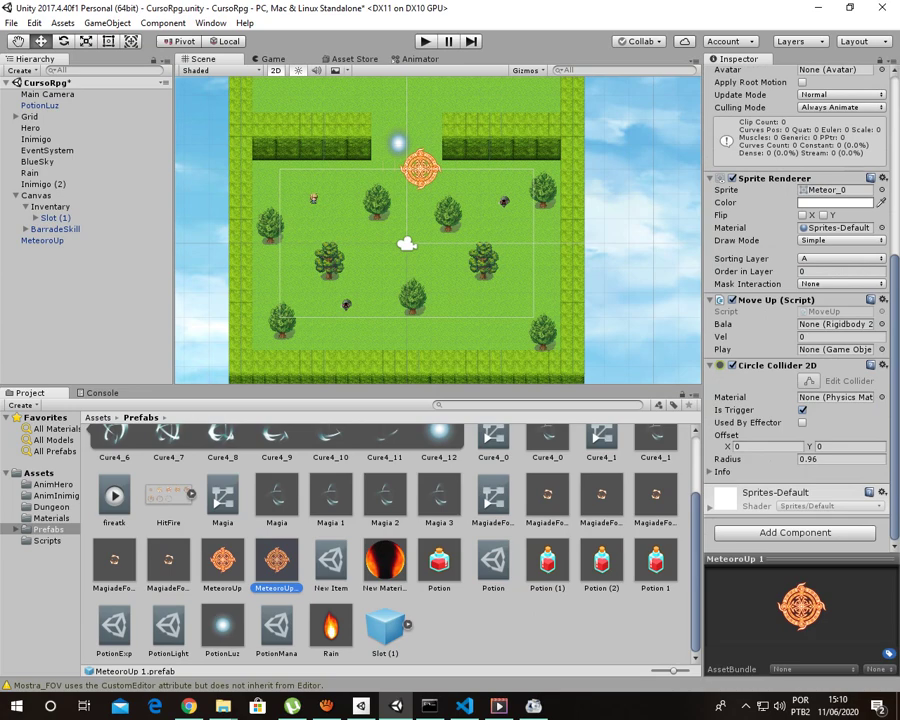
{"action": "left_click", "coordinate": [882, 299]}
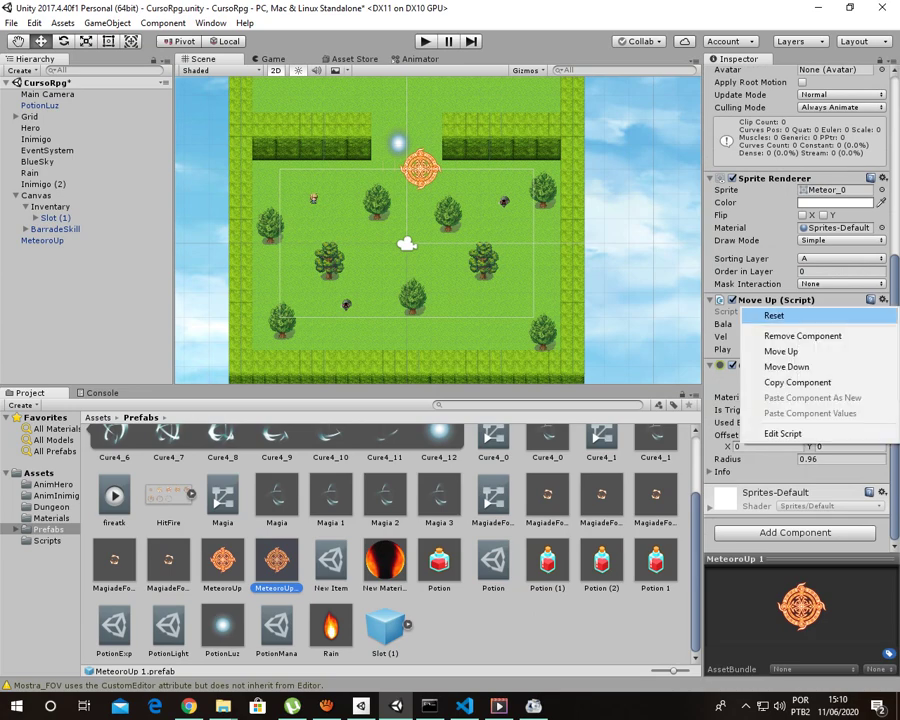
{"action": "left_click", "coordinate": [803, 336]}
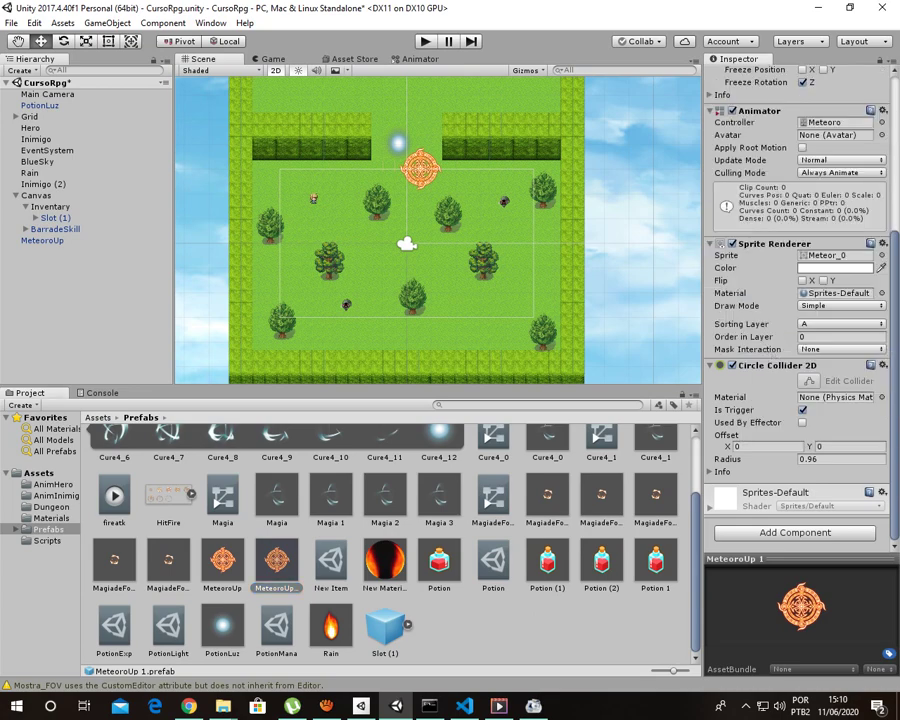
{"action": "left_click", "coordinate": [47, 540]}
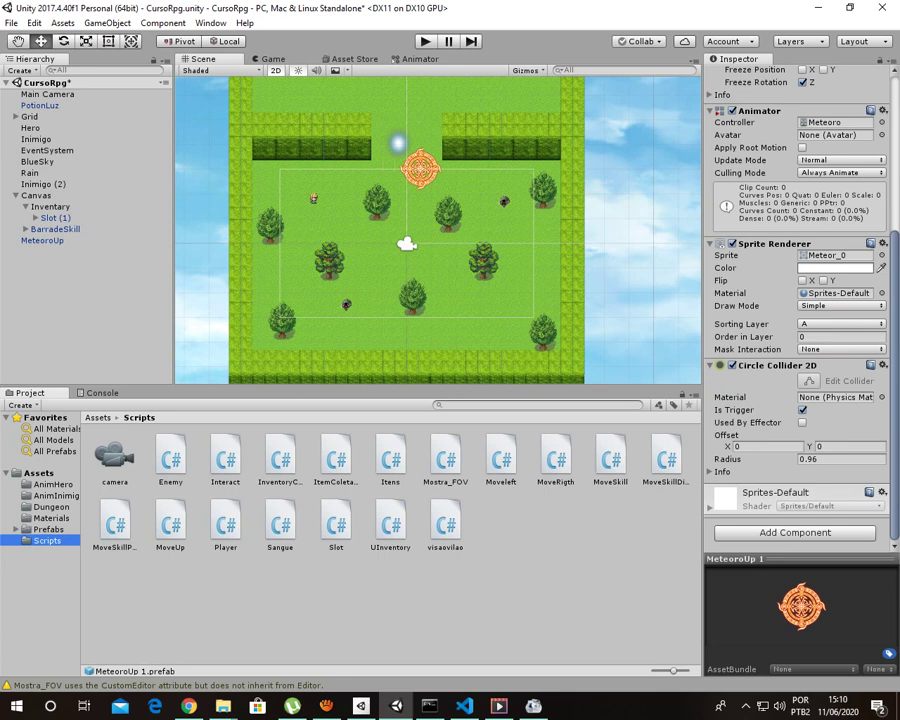
{"action": "left_click_drag", "start_coordinate": [501, 460], "coordinate": [790, 368]}
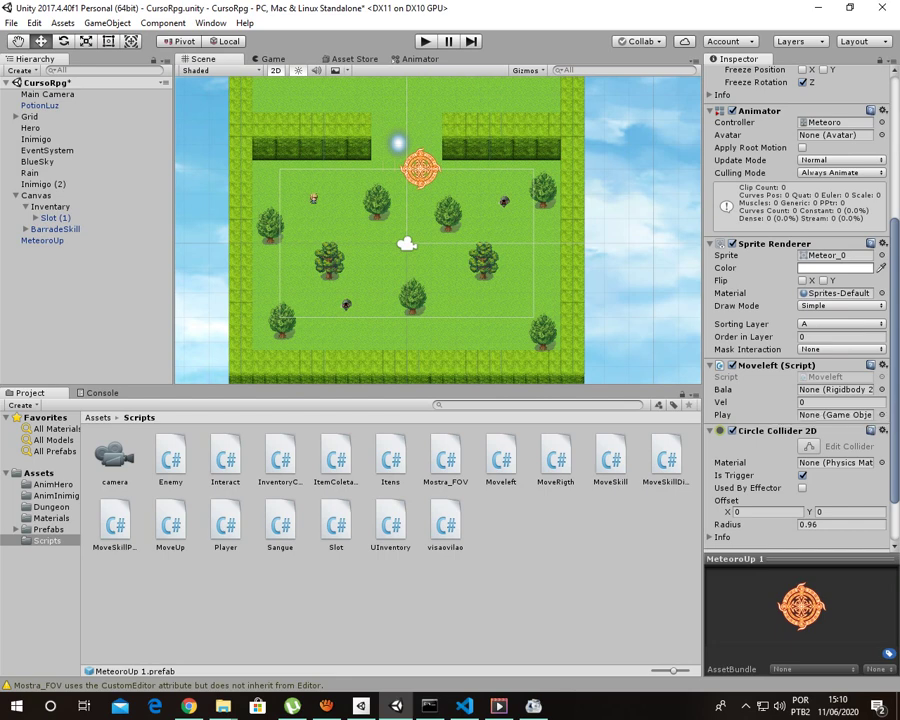
- Drag the MeteoroUp prefab into its own Move Up Bala field, then select MeteoroUp 1
{"action": "left_click", "coordinate": [48, 529]}
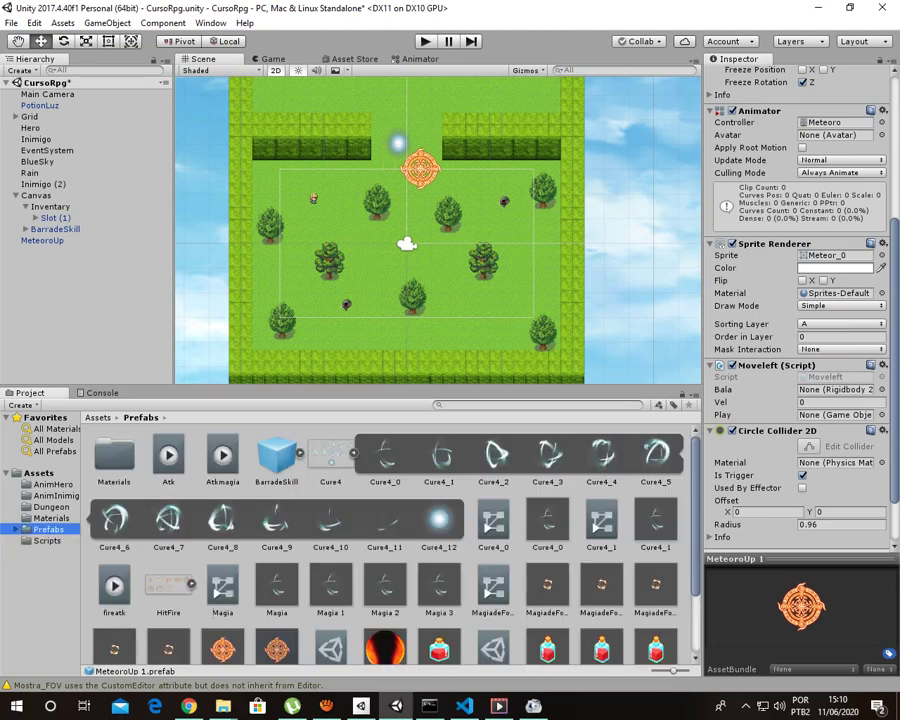
{"action": "scroll", "coordinate": [385, 545], "scroll_direction": "down", "scroll_amount": 3}
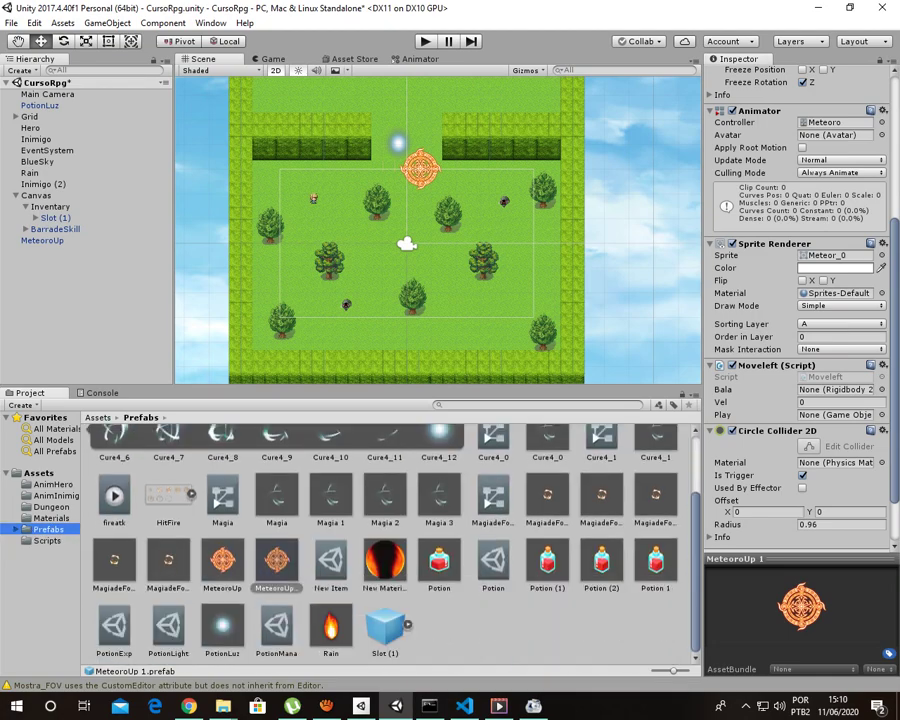
{"action": "left_click", "coordinate": [277, 500]}
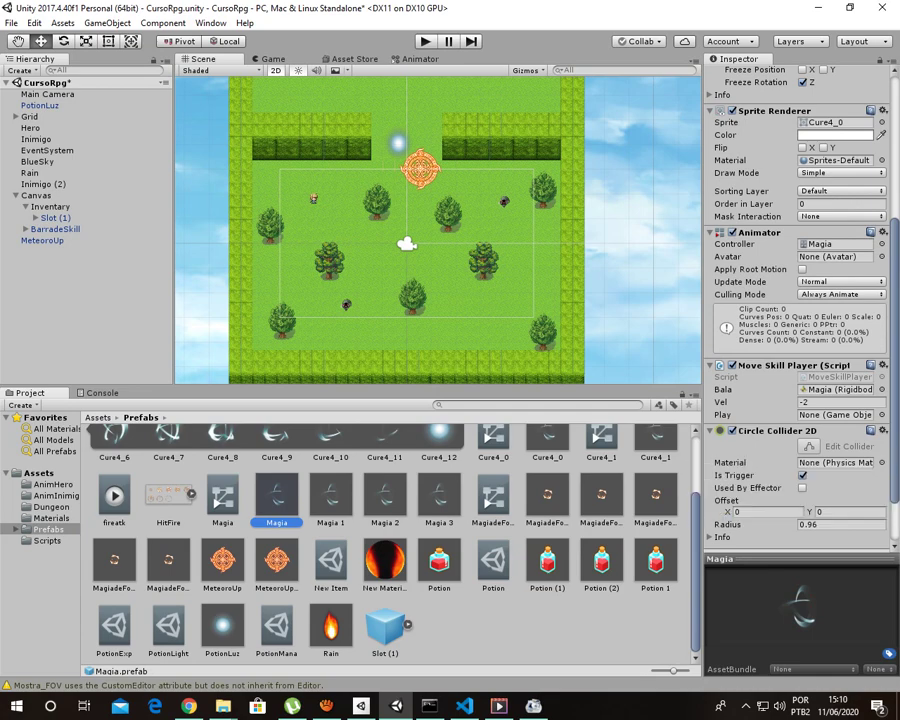
{"action": "left_click", "coordinate": [223, 560]}
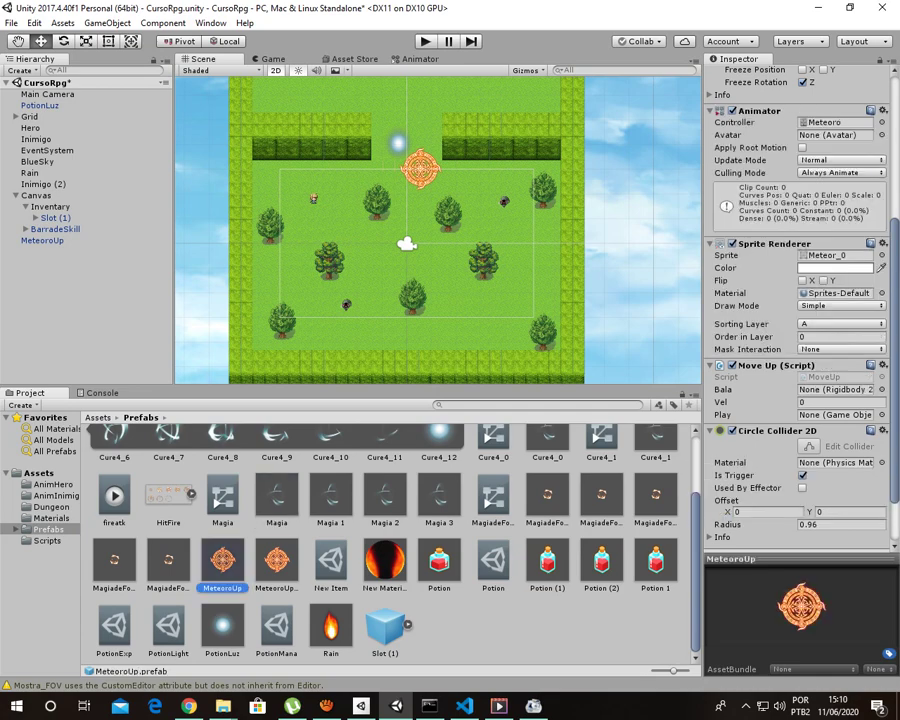
{"action": "scroll", "coordinate": [740, 505], "scroll_direction": "down", "scroll_amount": 2}
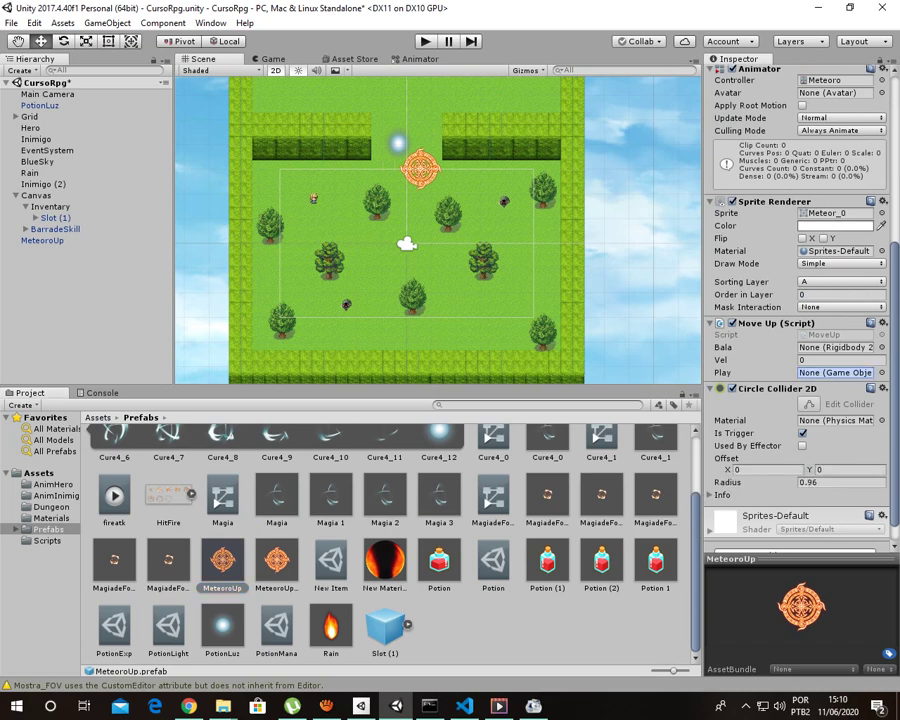
{"action": "left_click", "coordinate": [835, 347]}
{"action": "left_click_drag", "start_coordinate": [223, 560], "coordinate": [835, 347]}
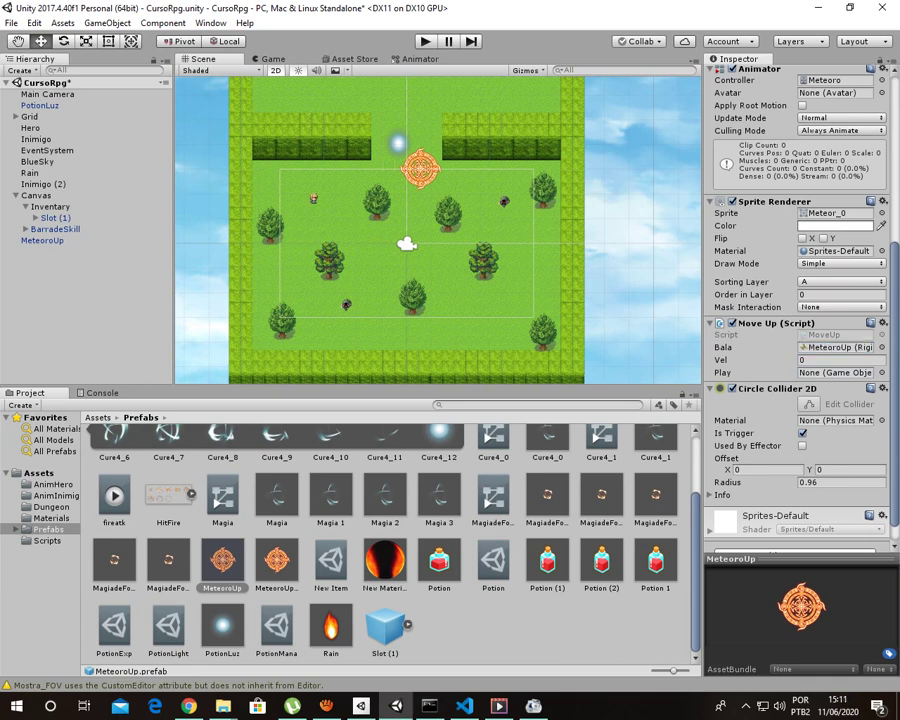
{"action": "left_click", "coordinate": [277, 562]}
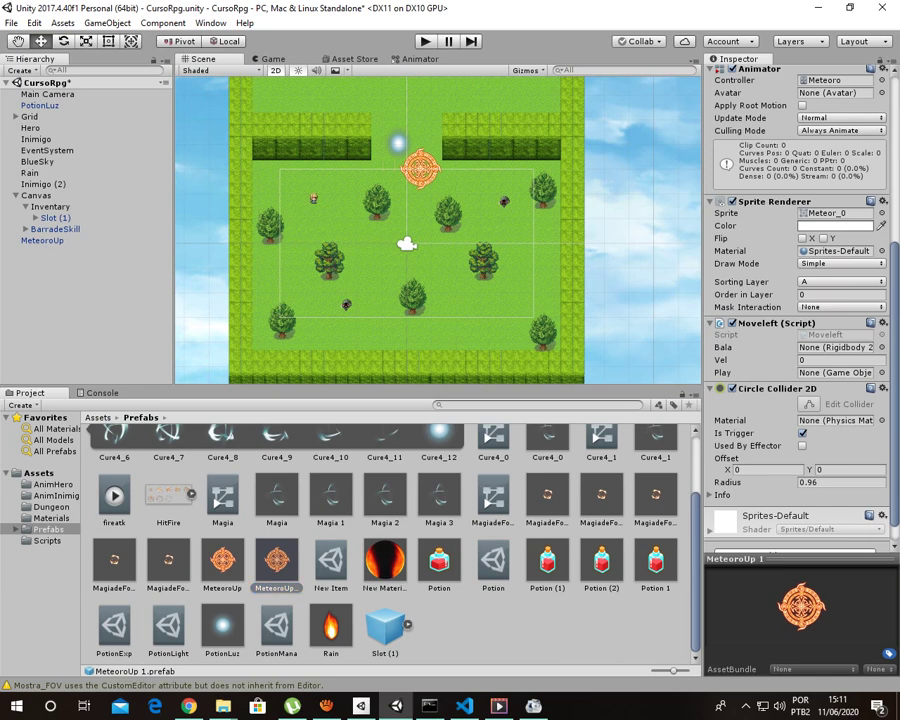
- Set MeteoroUp 1 as its own Bala, duplicate it, and rename it MeteoroLeft
{"action": "left_click_drag", "start_coordinate": [277, 562], "coordinate": [835, 347]}
{"action": "key", "text": "ctrl+d"}
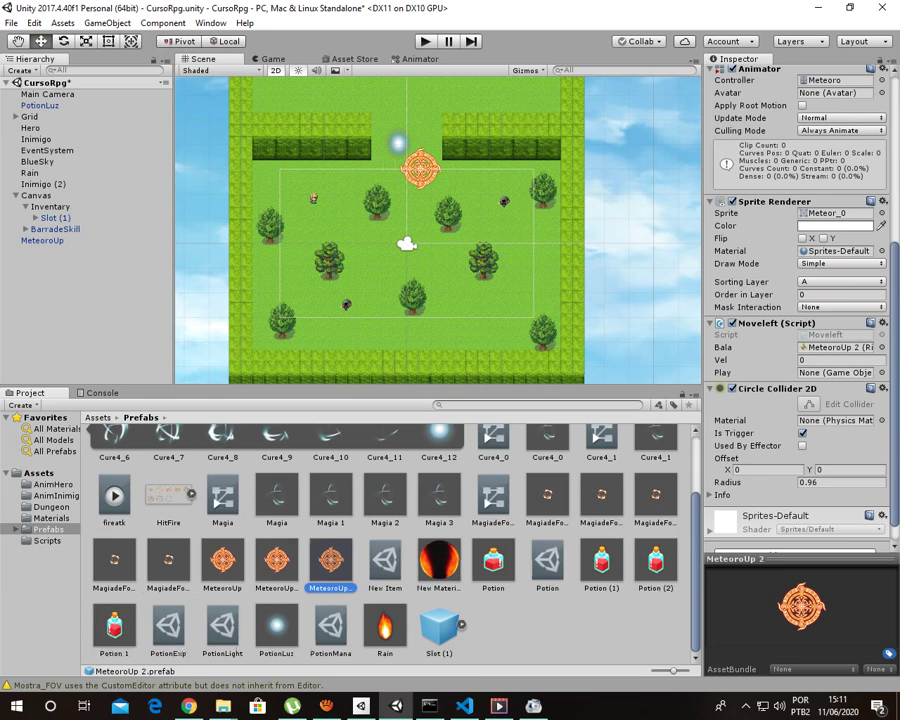
{"action": "key", "text": "F2"}
{"action": "key", "text": "Return"}
{"action": "left_click", "coordinate": [277, 560]}
{"action": "key", "text": "F2"}
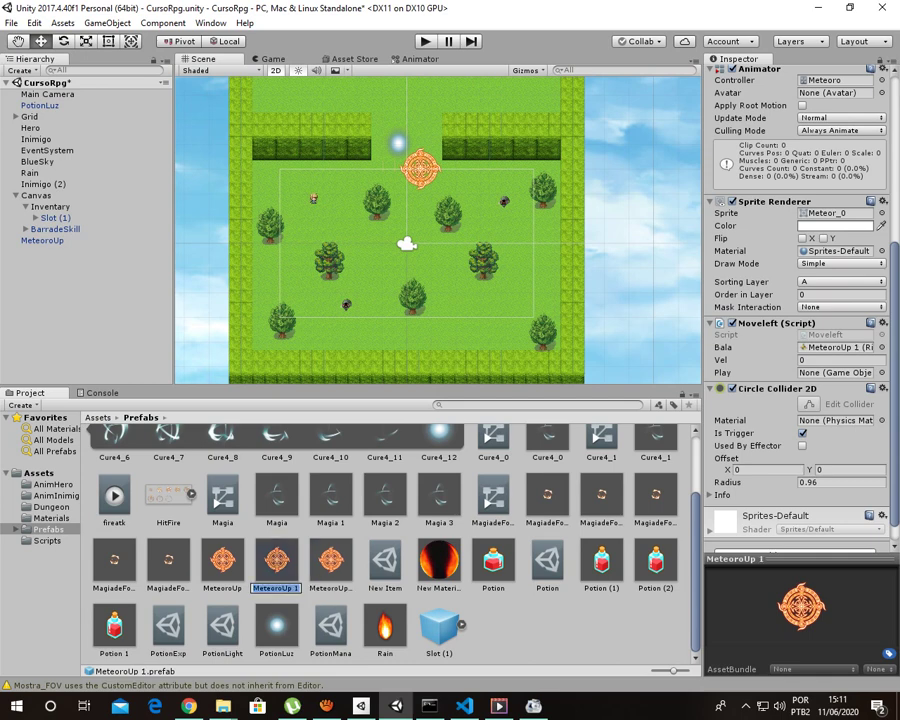
{"action": "type", "text": "Meteor"}
{"action": "type", "text": "oLe"}
{"action": "type", "text": "ft"}
{"action": "key", "text": "Return"}
- Rename the copy MeteoroRight and remove its Moveleft script
{"action": "left_click", "coordinate": [330, 560]}
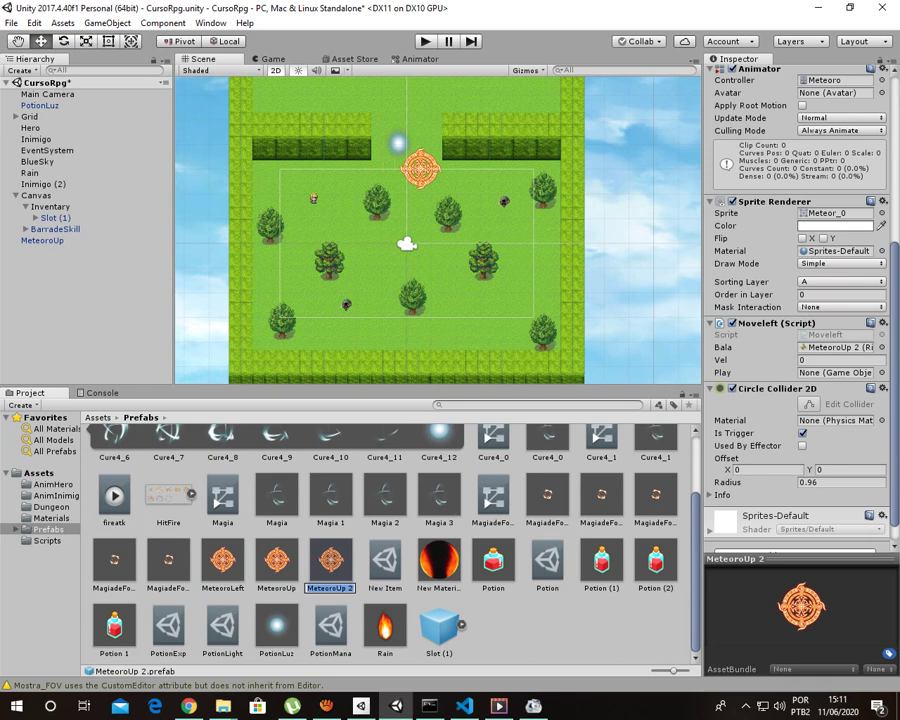
{"action": "key", "text": "F2"}
{"action": "type", "text": "Meteoro"}
{"action": "type", "text": "Rig"}
{"action": "type", "text": "ht"}
{"action": "key", "text": "Return"}
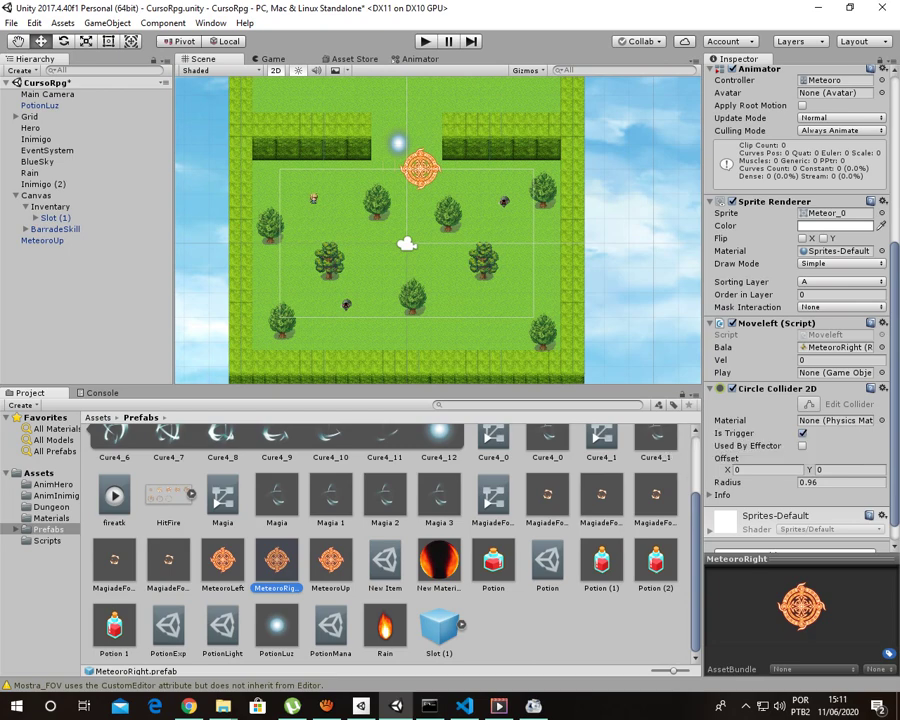
{"action": "left_click", "coordinate": [883, 323]}
{"action": "left_click", "coordinate": [800, 354]}
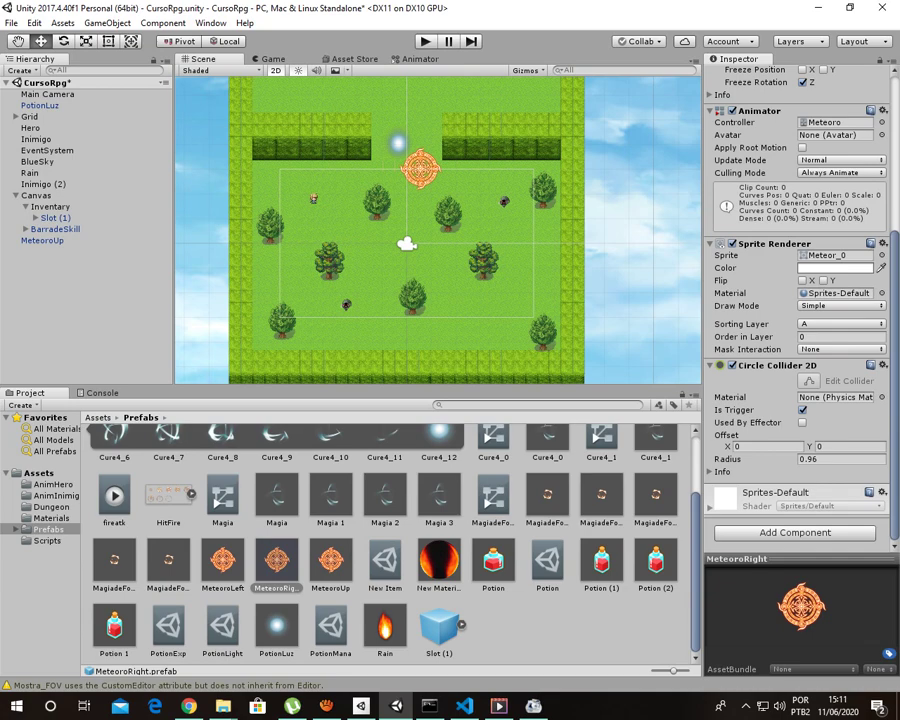
- Attach the MoveRigth script from the Scripts folder to the MeteoroRight prefab
{"action": "left_click", "coordinate": [46, 540]}
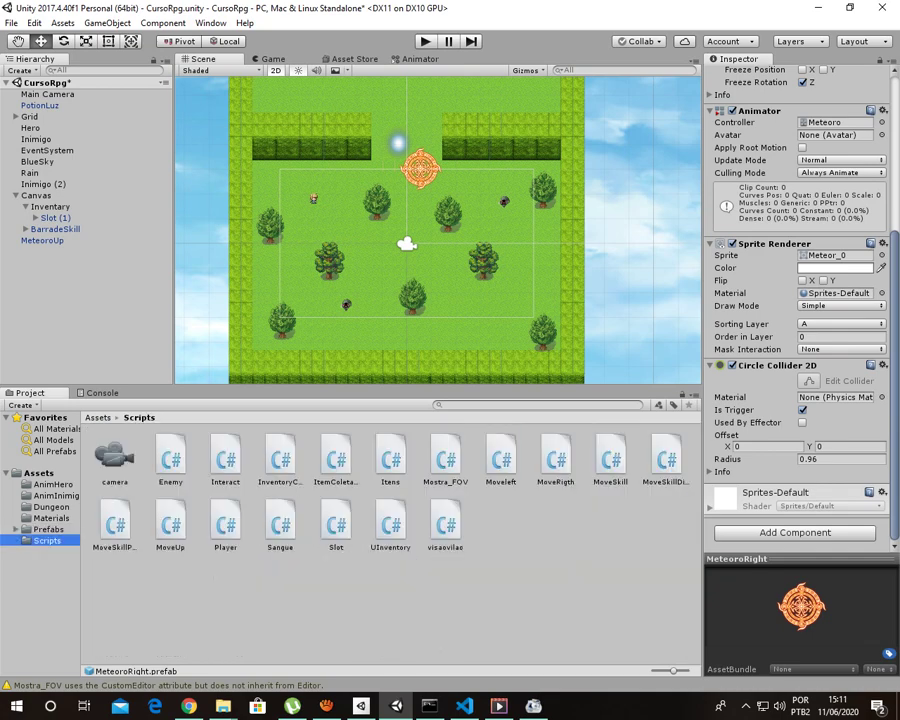
{"action": "left_click_drag", "start_coordinate": [555, 460], "coordinate": [390, 318]}
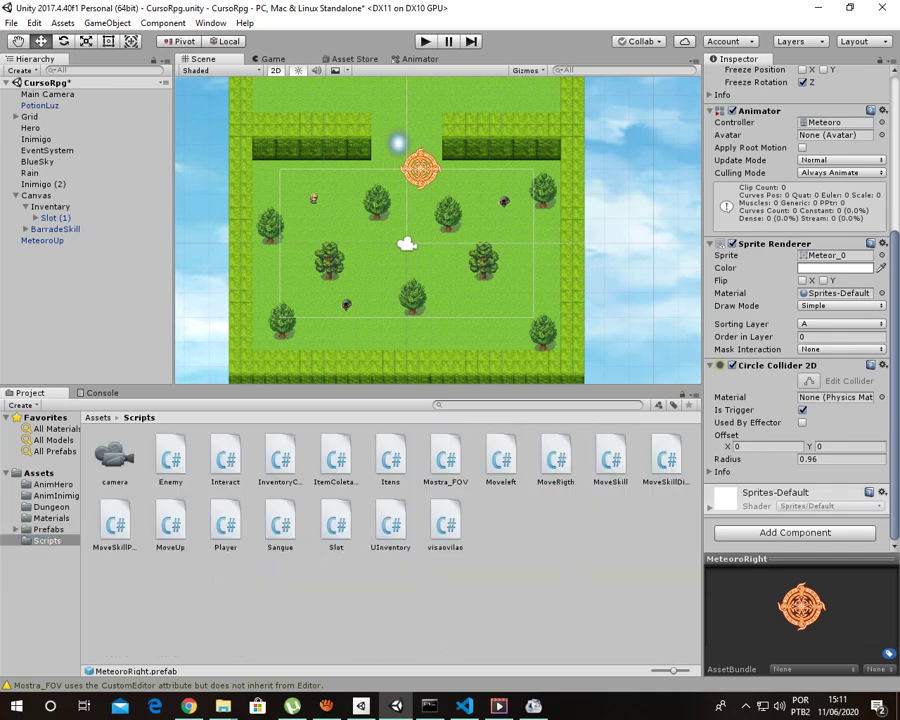
{"action": "left_click_drag", "start_coordinate": [555, 460], "coordinate": [724, 500]}
{"action": "scroll", "coordinate": [724, 500], "scroll_direction": "down", "scroll_amount": 2}
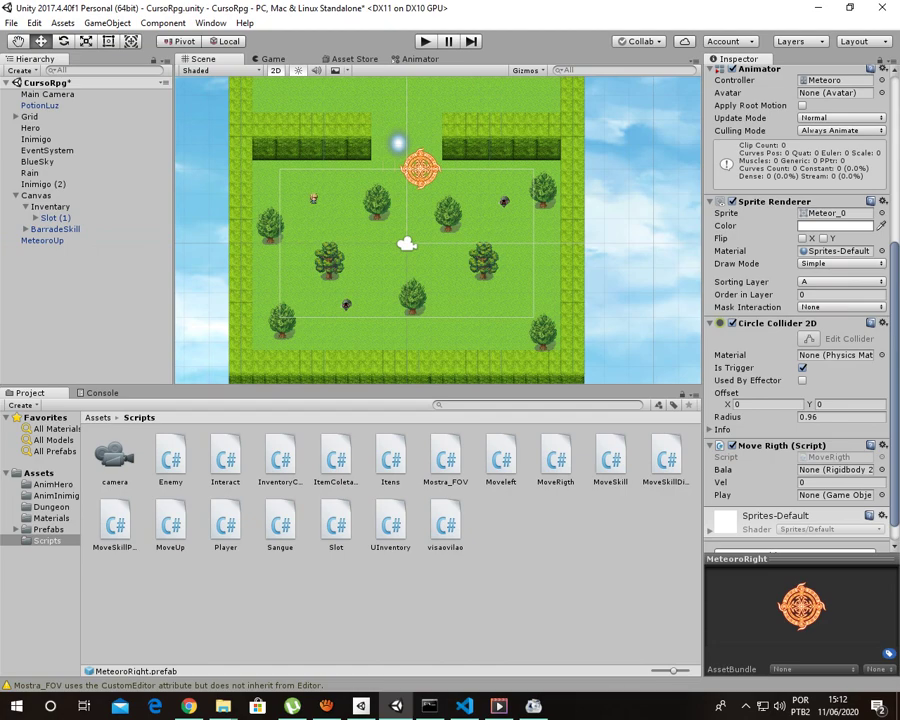
- Assign MeteoroRight as the Move Rigth Bala reference, then switch to Visual Studio Code
{"action": "left_click", "coordinate": [133, 671]}
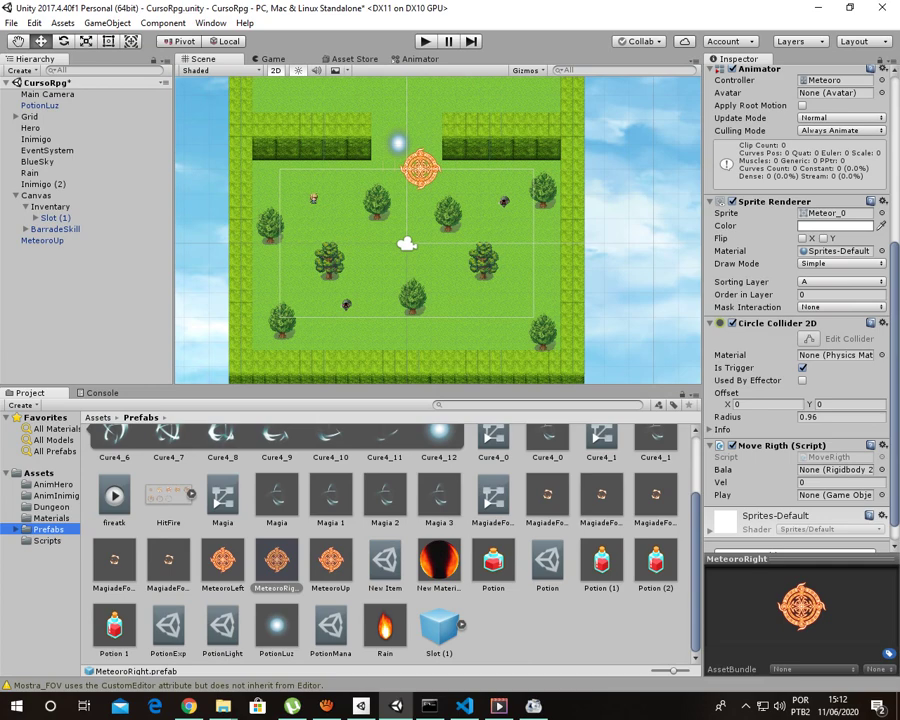
{"action": "left_click", "coordinate": [276, 562]}
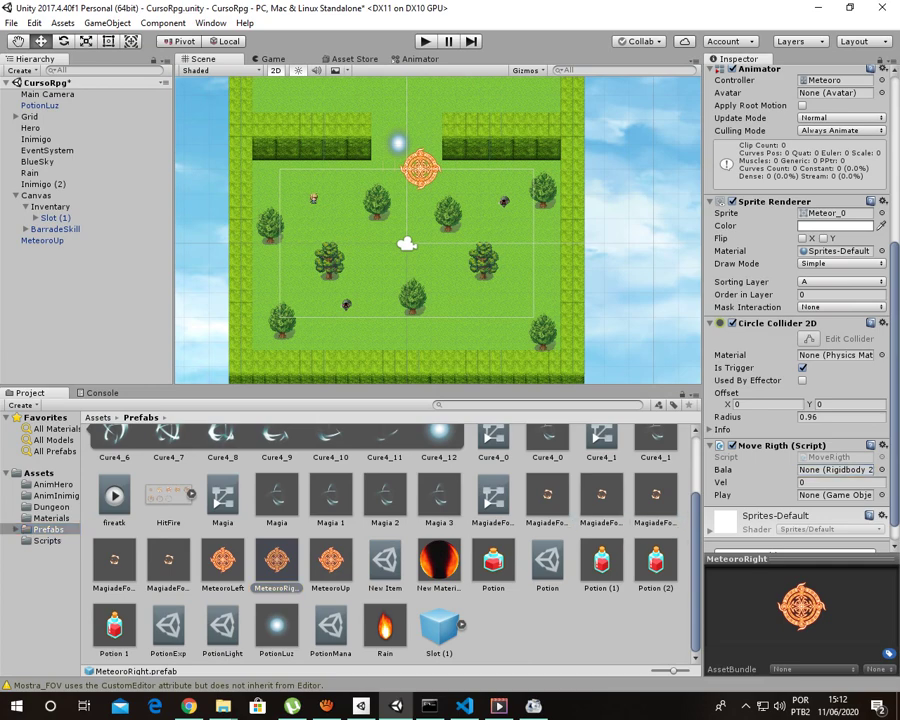
{"action": "left_click_drag", "start_coordinate": [276, 562], "coordinate": [835, 470]}
{"action": "left_click", "coordinate": [331, 562]}
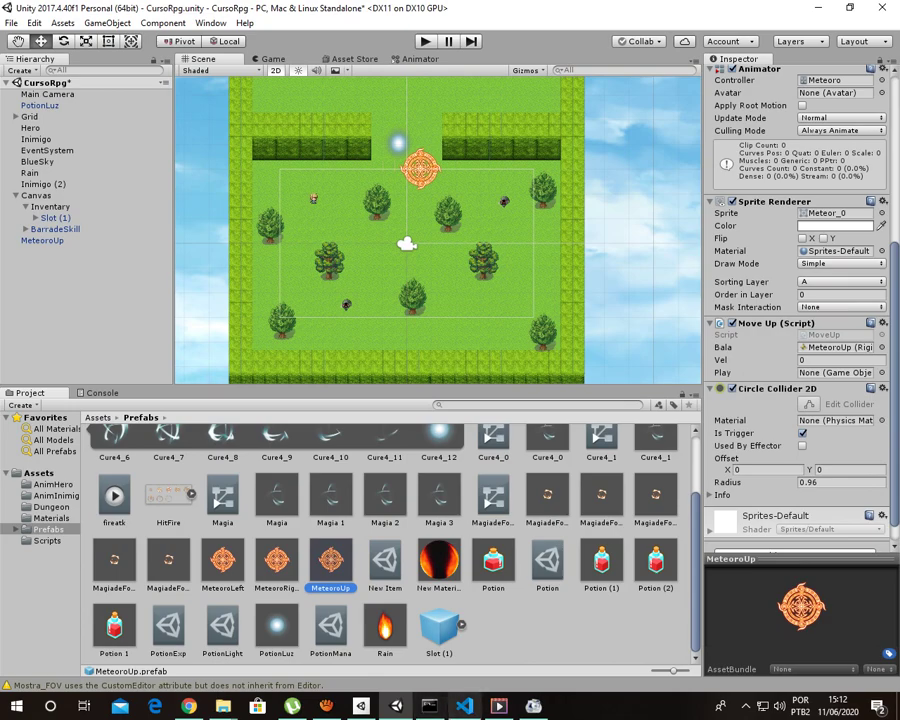
{"action": "key", "text": "alt+Tab"}
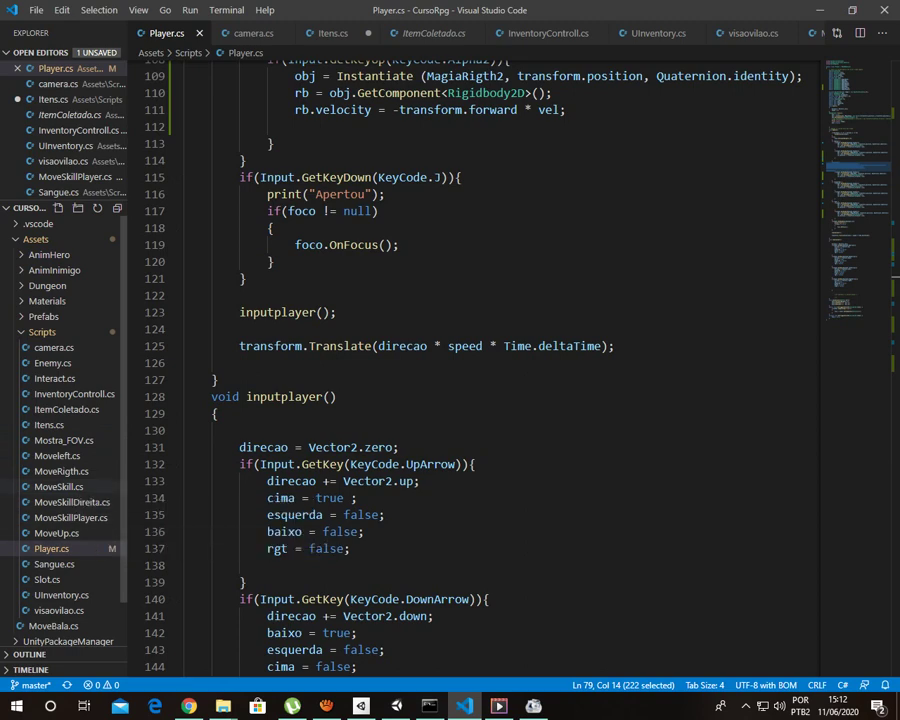
- Open MoveSkill.cs and MoveSkillPlayer.cs, highlight the Vector3.down line, then return to Unity
{"action": "left_click", "coordinate": [58, 486]}
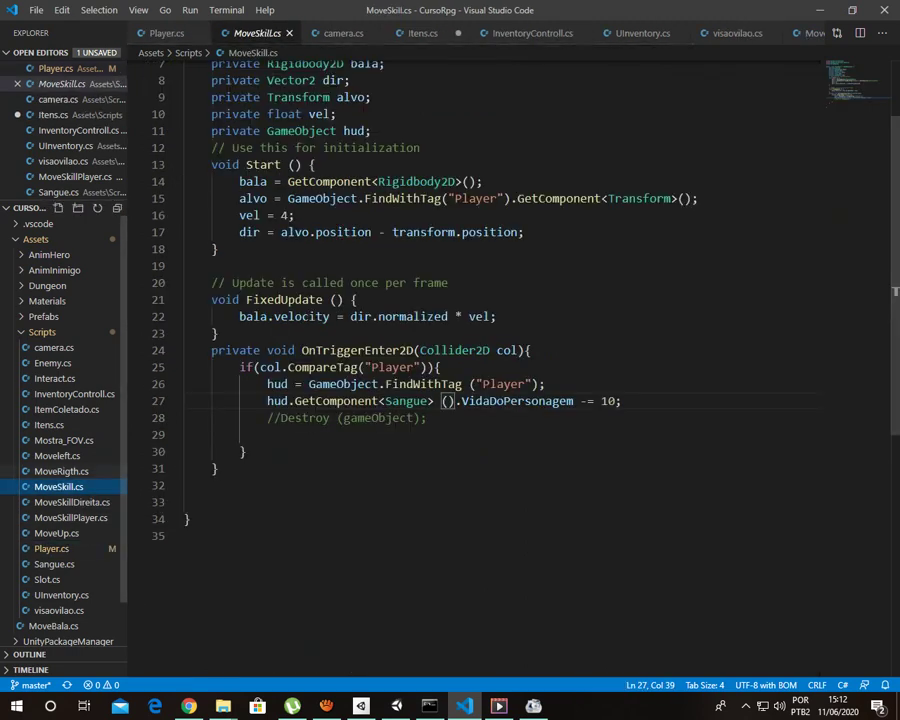
{"action": "left_click", "coordinate": [70, 517]}
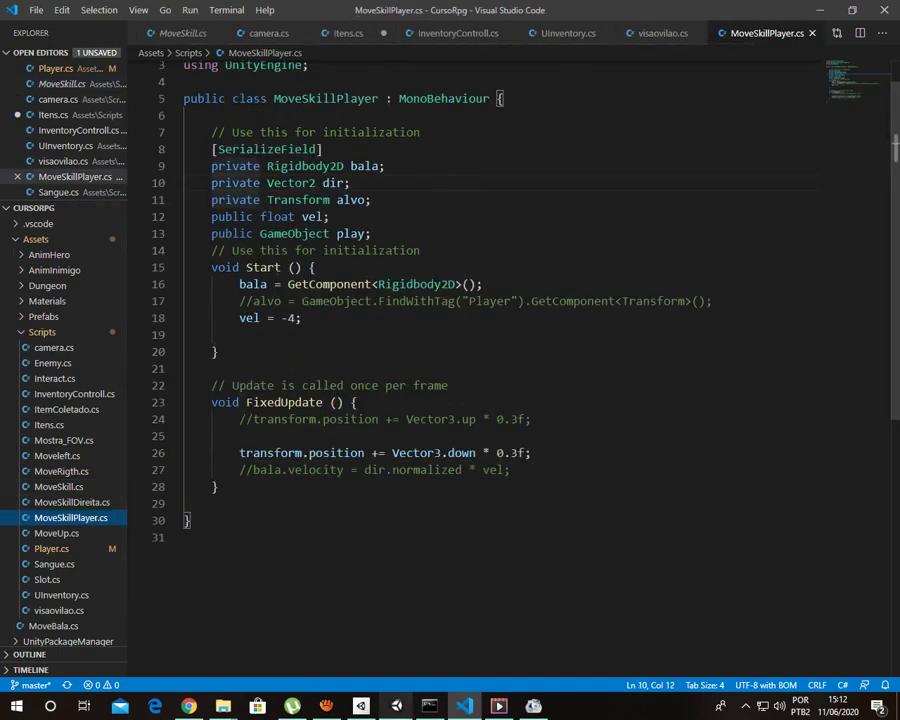
{"action": "mouse_move", "coordinate": [441, 453]}
{"action": "left_mouse_down"}
{"action": "mouse_move", "coordinate": [483, 470]}
{"action": "mouse_move", "coordinate": [531, 453]}
{"action": "left_mouse_up"}
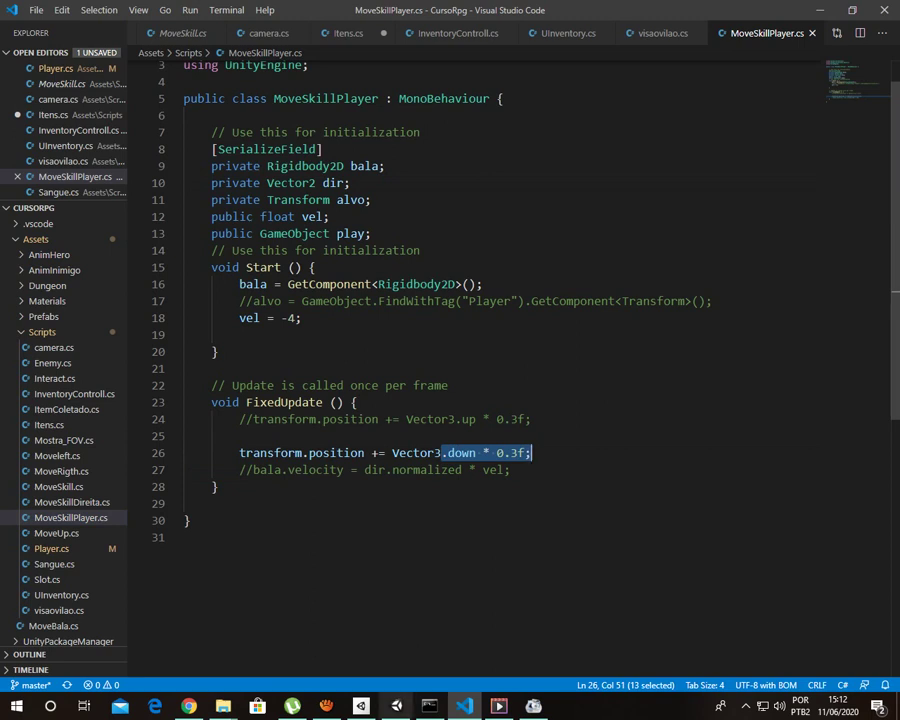
{"action": "key", "text": "alt+Tab"}
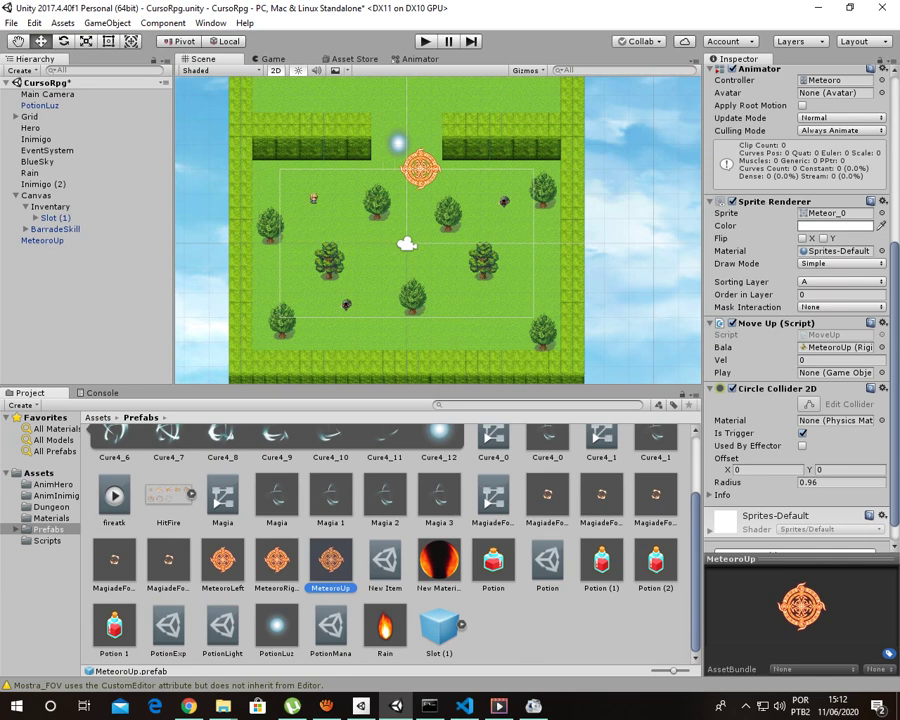
- Duplicate MeteoroUp, rename the copy MeteoroDown, and open its Move Up script's options
{"action": "key", "text": "ctrl+d"}
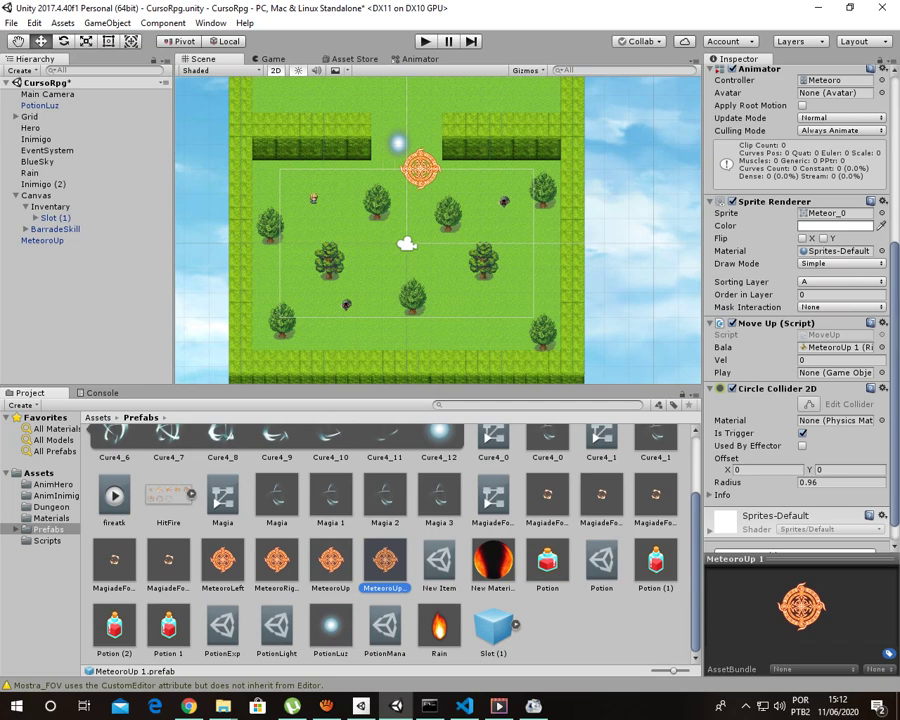
{"action": "key", "text": "F2"}
{"action": "key", "text": "BackSpace"}
{"action": "key", "text": "BackSpace"}
{"action": "key", "text": "BackSpace"}
{"action": "key", "text": "BackSpace"}
{"action": "type", "text": "Down"}
{"action": "key", "text": "Return"}
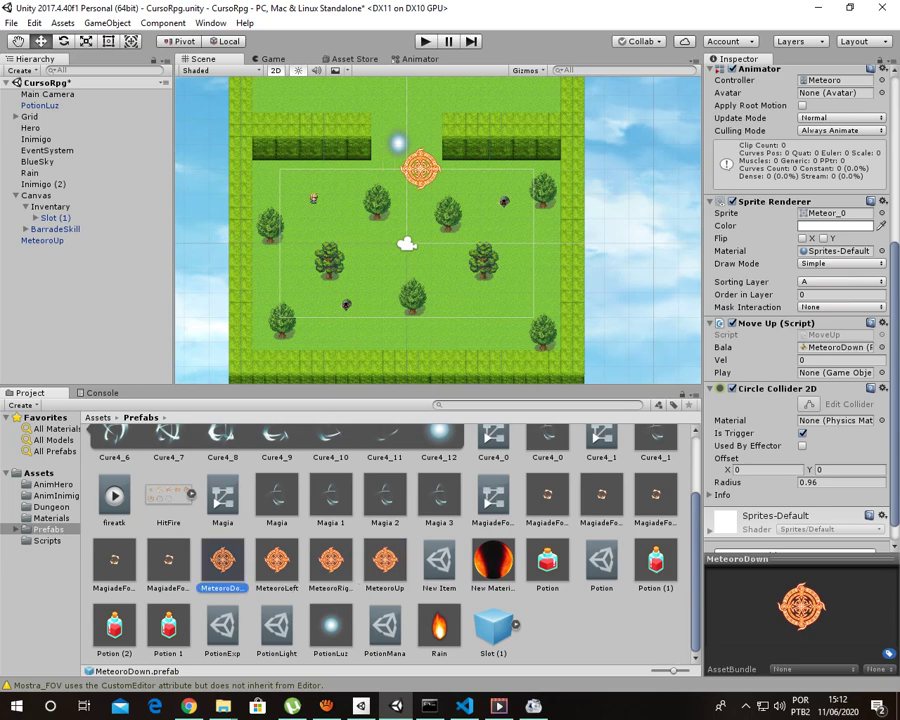
{"action": "scroll", "coordinate": [760, 430], "scroll_direction": "down", "scroll_amount": 1}
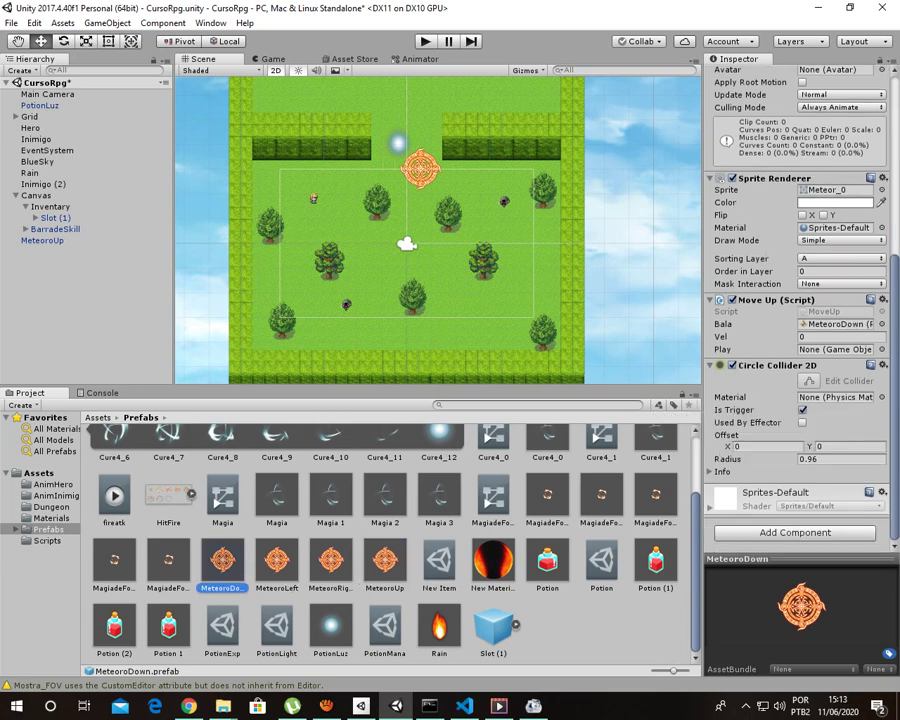
{"action": "left_click", "coordinate": [882, 299]}
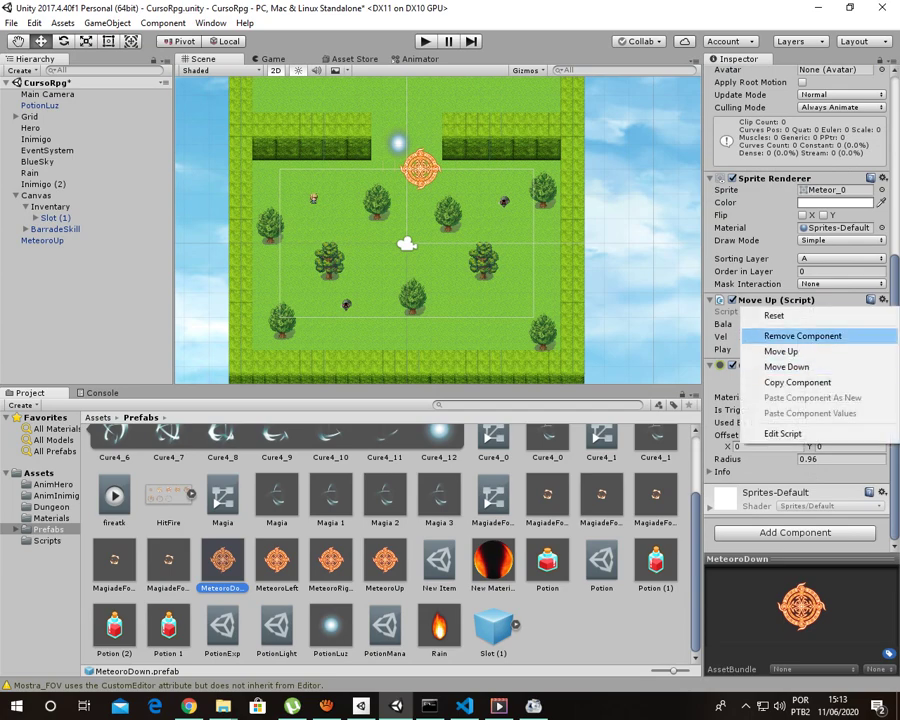
- Replace MeteoroDown's Move Up script with the MoveSkillPlayer script
{"action": "left_click", "coordinate": [790, 333]}
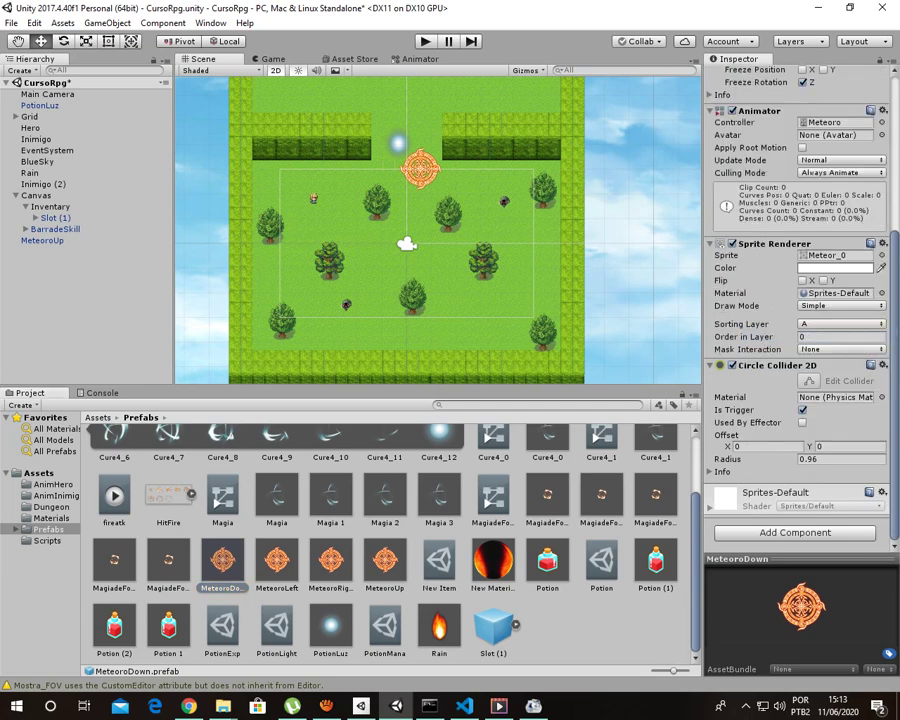
{"action": "left_click", "coordinate": [47, 540]}
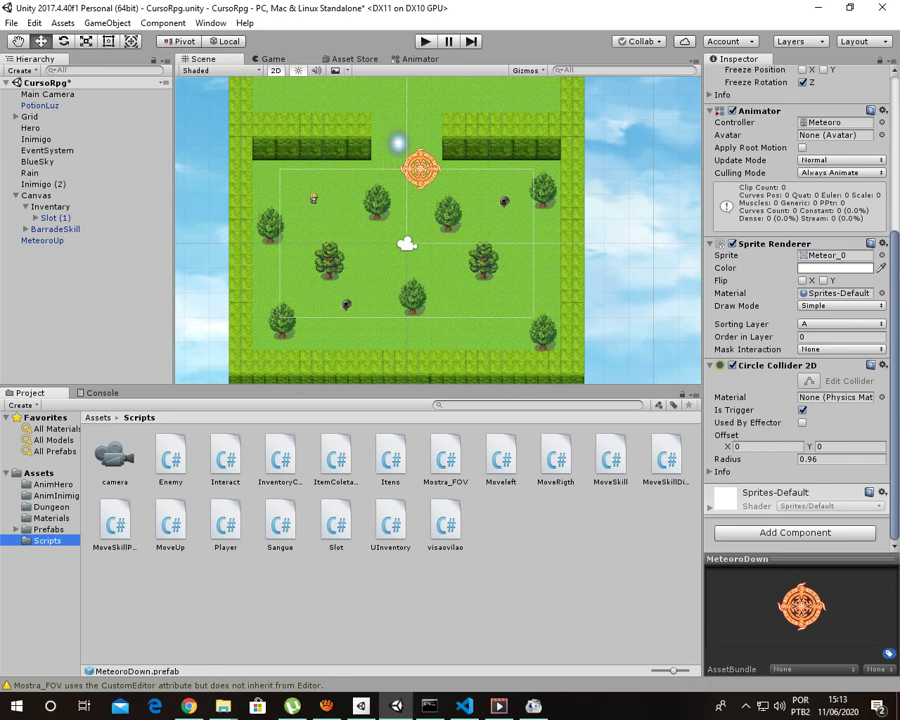
{"action": "left_click", "coordinate": [115, 522]}
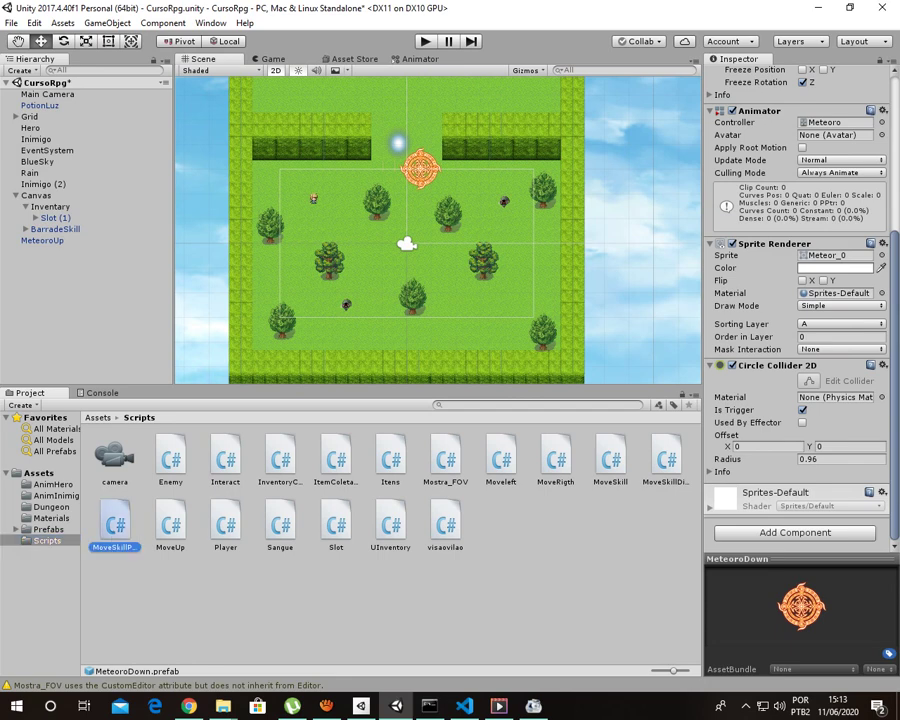
{"action": "left_click_drag", "start_coordinate": [115, 522], "coordinate": [795, 520]}
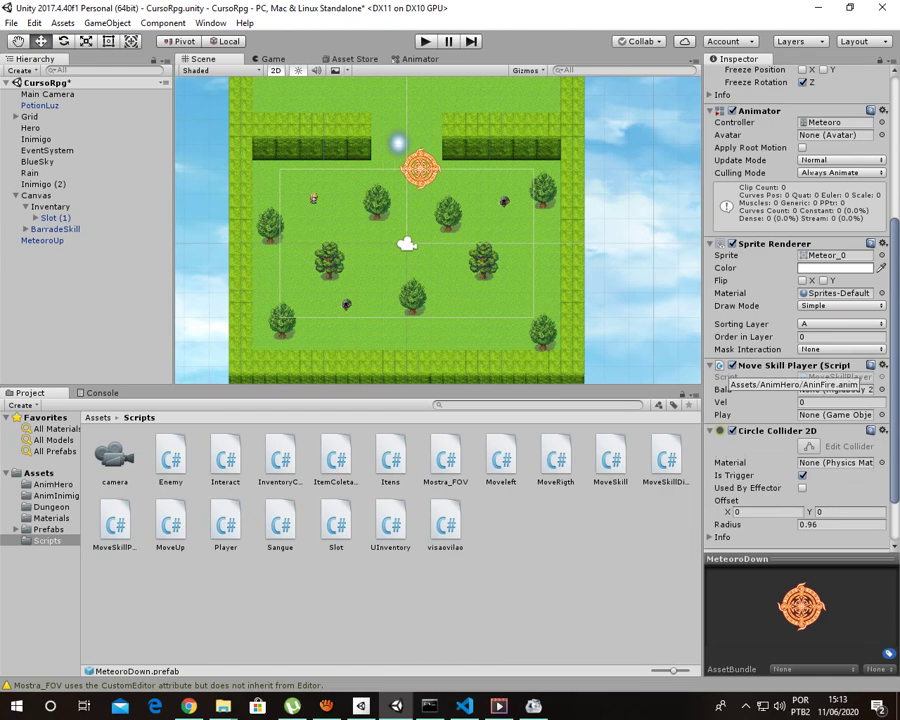
{"action": "scroll", "coordinate": [795, 375], "scroll_direction": "down", "scroll_amount": 3}
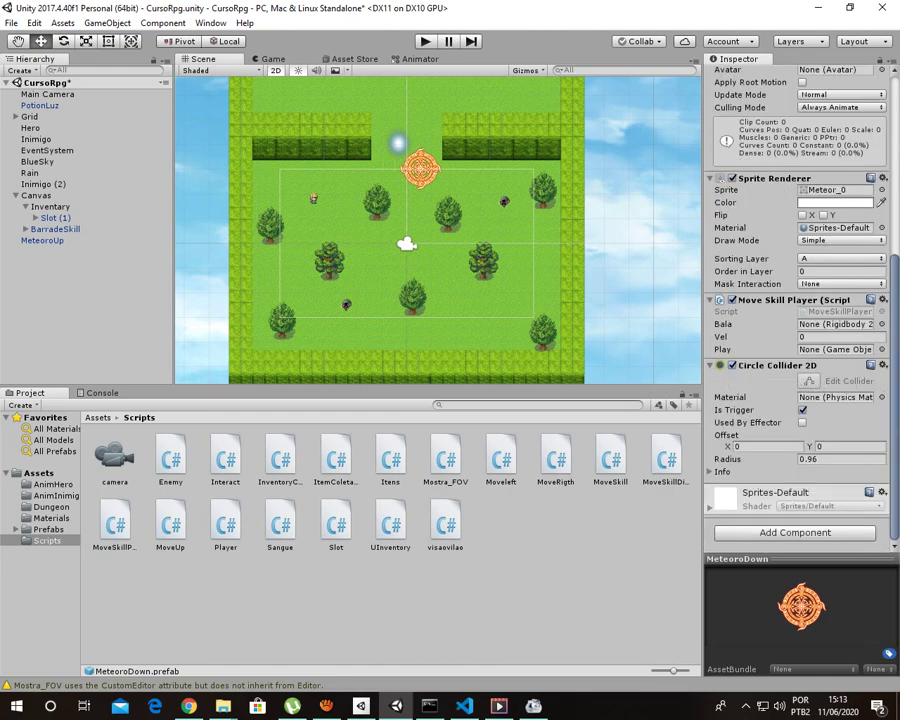
- Assign the MeteoroDown prefab as the Move Skill Player script's Bala reference
{"action": "left_click", "coordinate": [48, 529]}
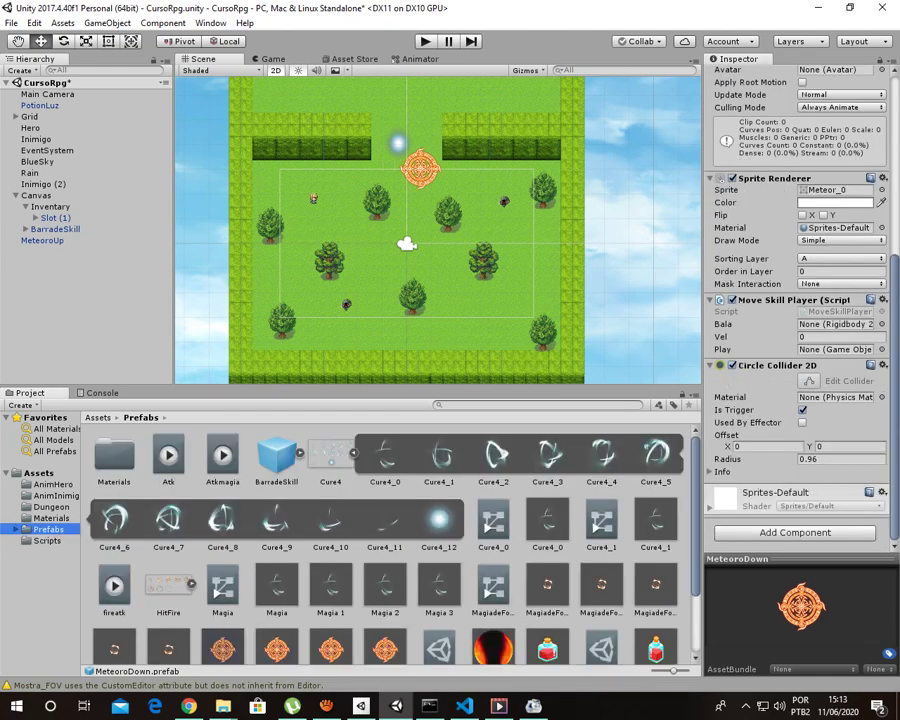
{"action": "scroll", "coordinate": [390, 540], "scroll_direction": "down", "scroll_amount": 3}
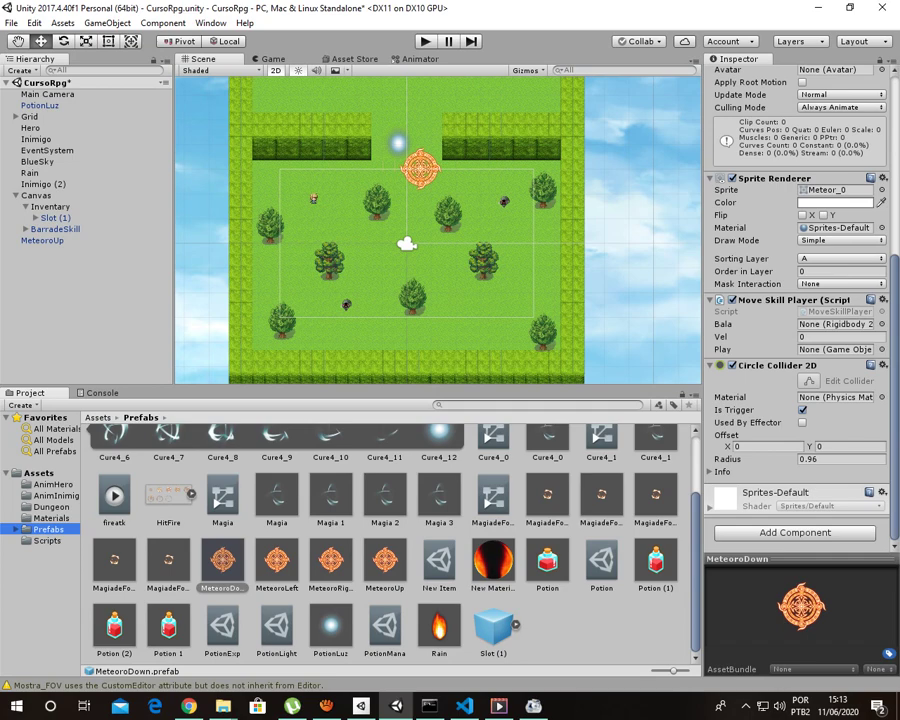
{"action": "left_click", "coordinate": [222, 562]}
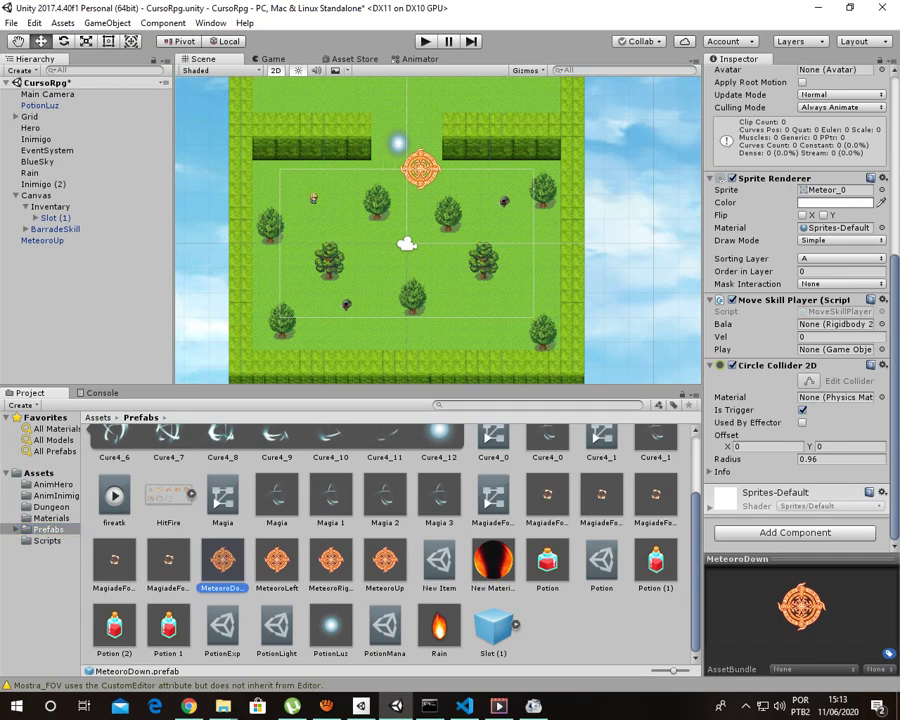
{"action": "left_click_drag", "start_coordinate": [222, 562], "coordinate": [840, 324]}
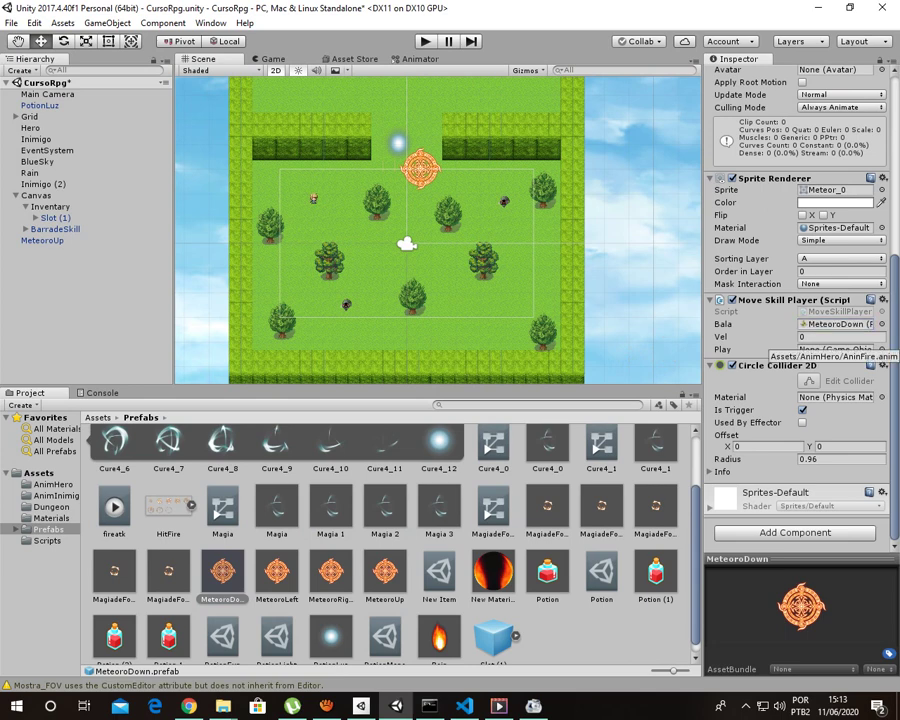
{"action": "key", "text": "alt+Tab"}
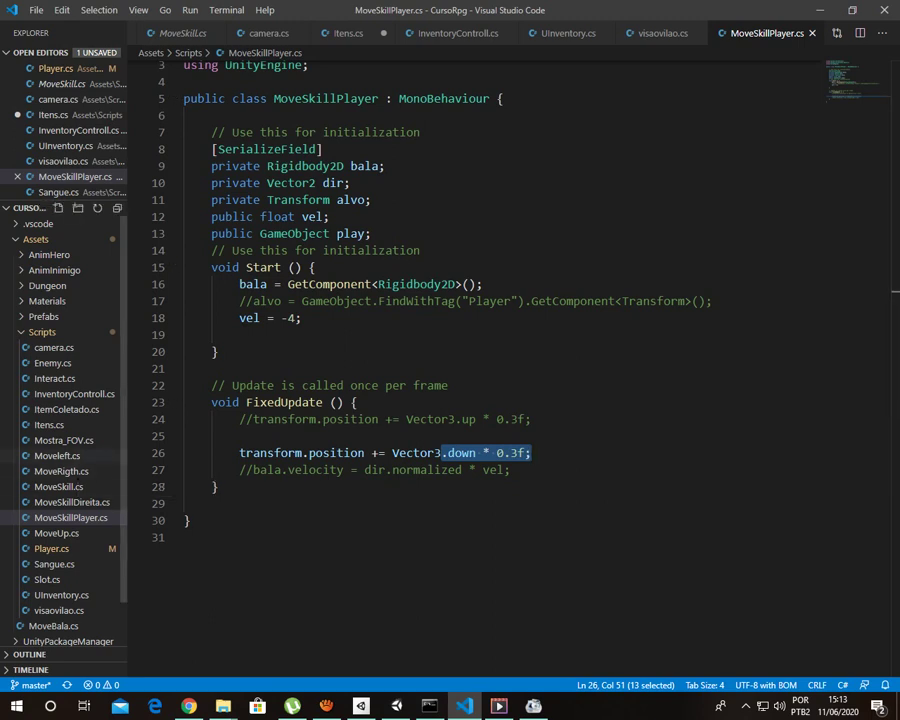
{"action": "left_click", "coordinate": [57, 456]}
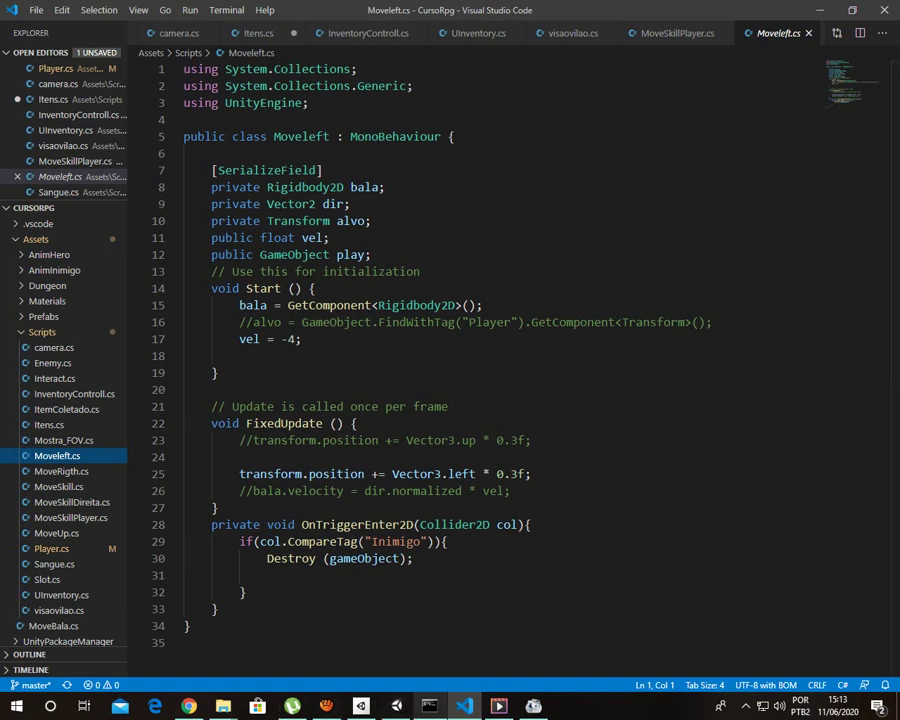
{"action": "mouse_move", "coordinate": [498, 706]}
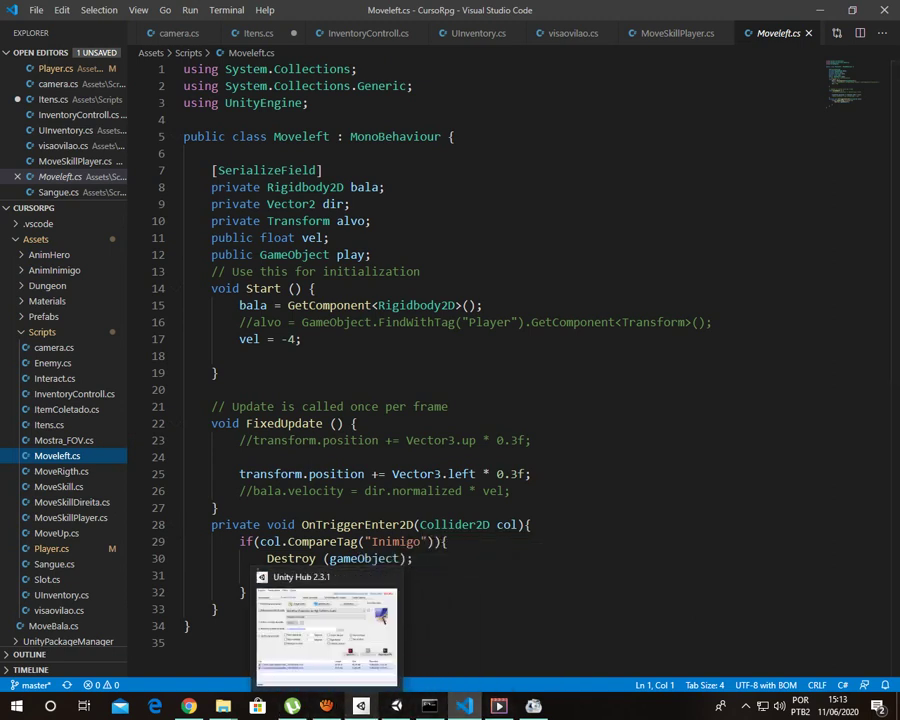
{"action": "left_click", "coordinate": [362, 706]}
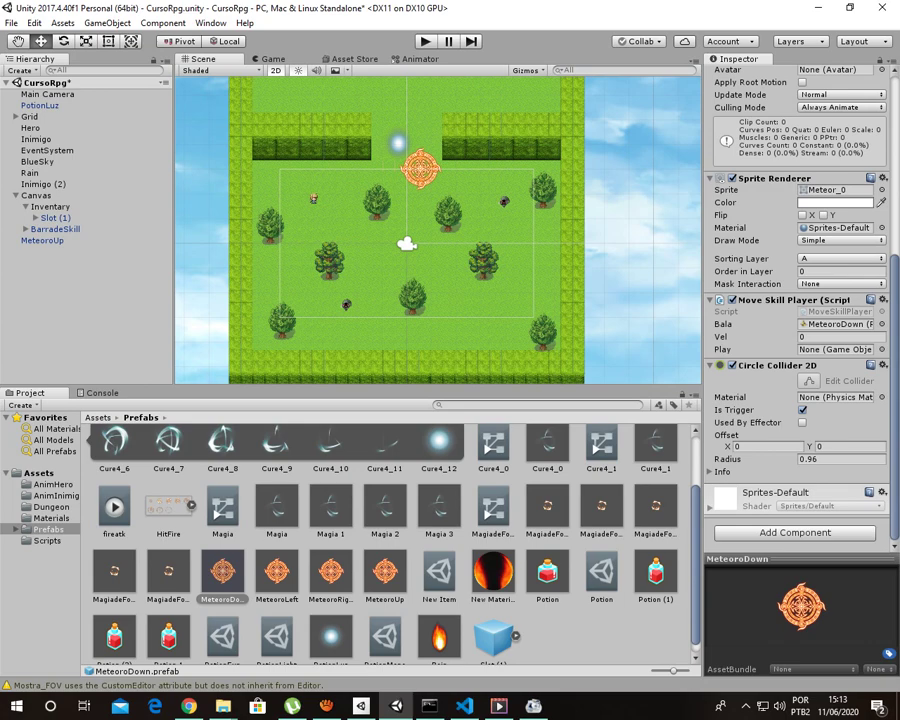
- Delete the MeteoroUp object from the scene Hierarchy
{"action": "left_click", "coordinate": [385, 572]}
{"action": "scroll", "coordinate": [385, 545], "scroll_direction": "down", "scroll_amount": 1}
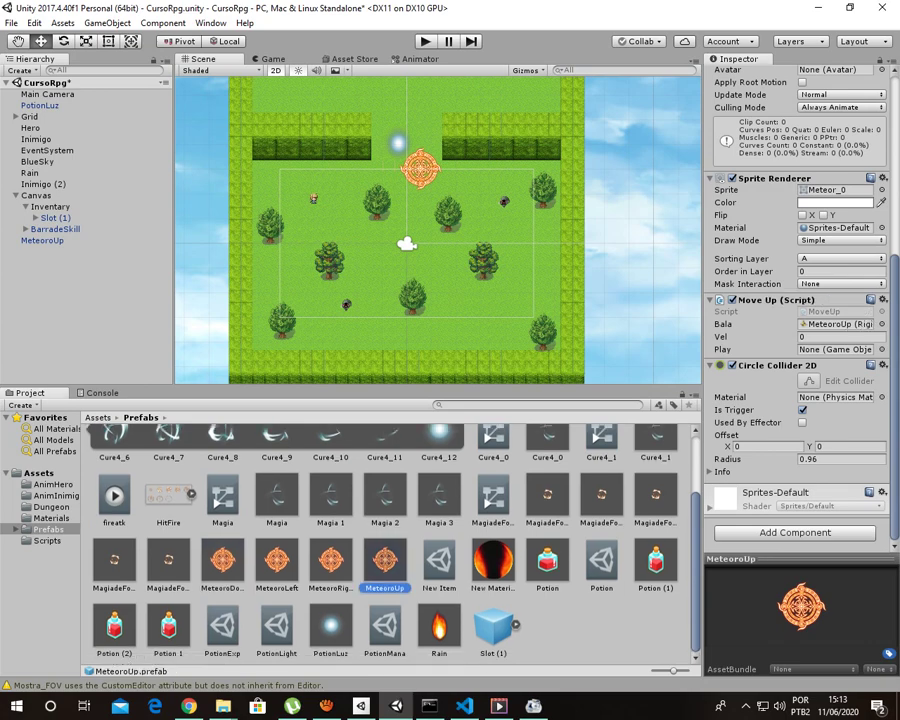
{"action": "left_click", "coordinate": [55, 228]}
{"action": "left_click", "coordinate": [42, 240]}
{"action": "key", "text": "Delete"}
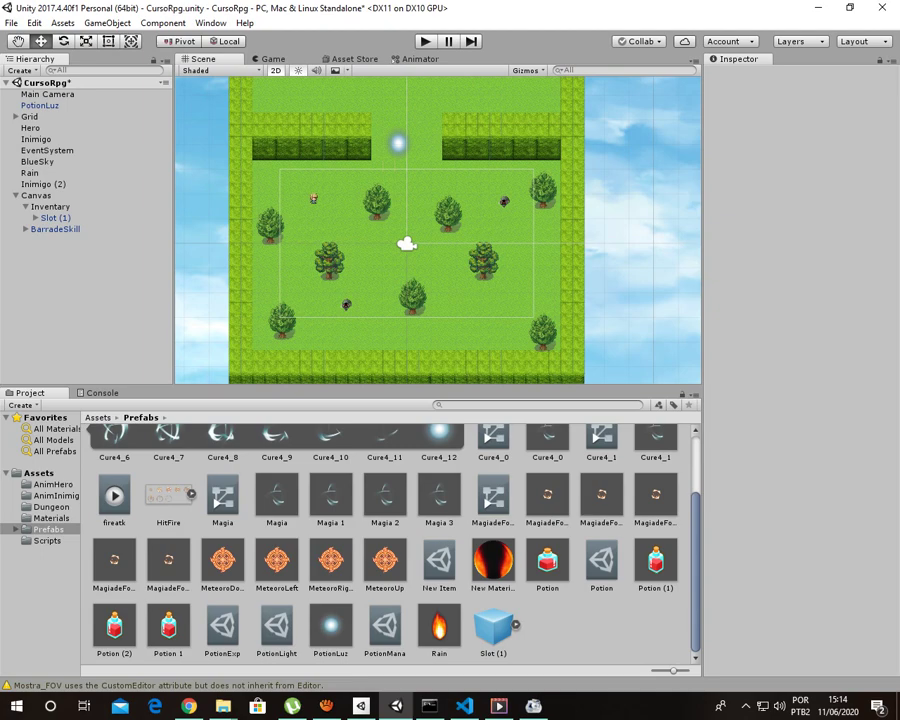
- Select Hero and bring its Player script's Magia slots into view
{"action": "left_click", "coordinate": [30, 128]}
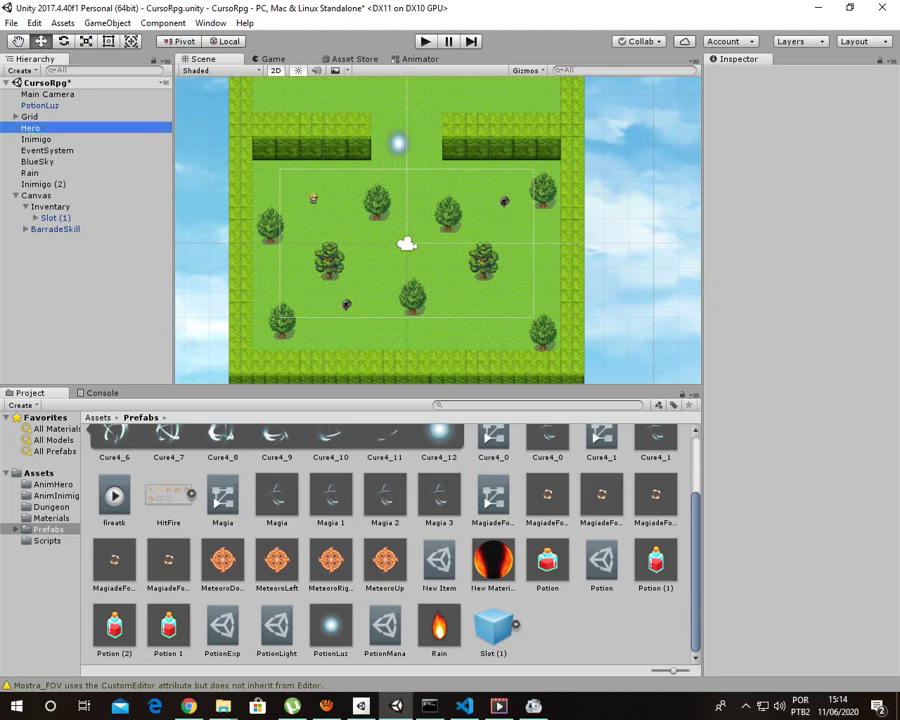
{"action": "scroll", "coordinate": [790, 380], "scroll_direction": "down", "scroll_amount": 5}
{"action": "scroll", "coordinate": [790, 400], "scroll_direction": "down", "scroll_amount": 5}
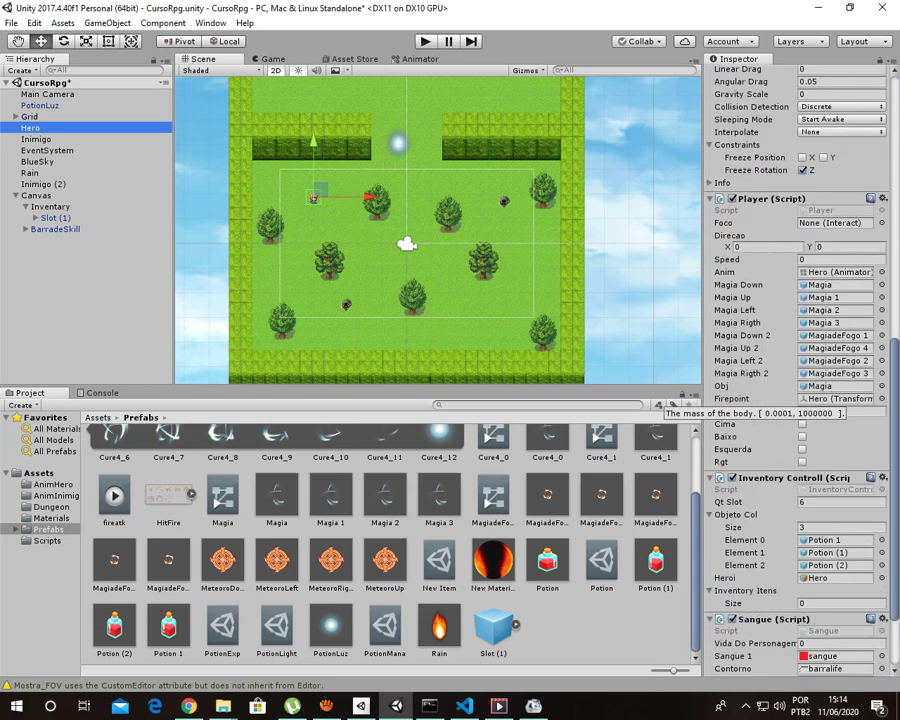
{"action": "scroll", "coordinate": [790, 400], "scroll_direction": "up", "scroll_amount": 1}
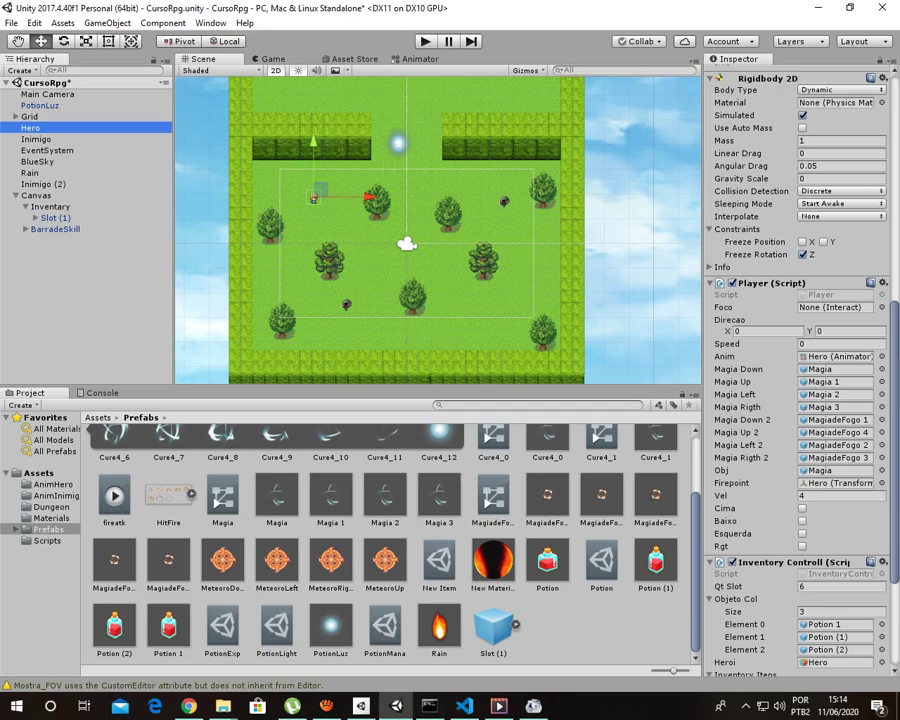
- In Player.cs, copy the four Magia declarations on lines 14–17 and paste them below as a new block
{"action": "key", "text": "alt+Tab"}
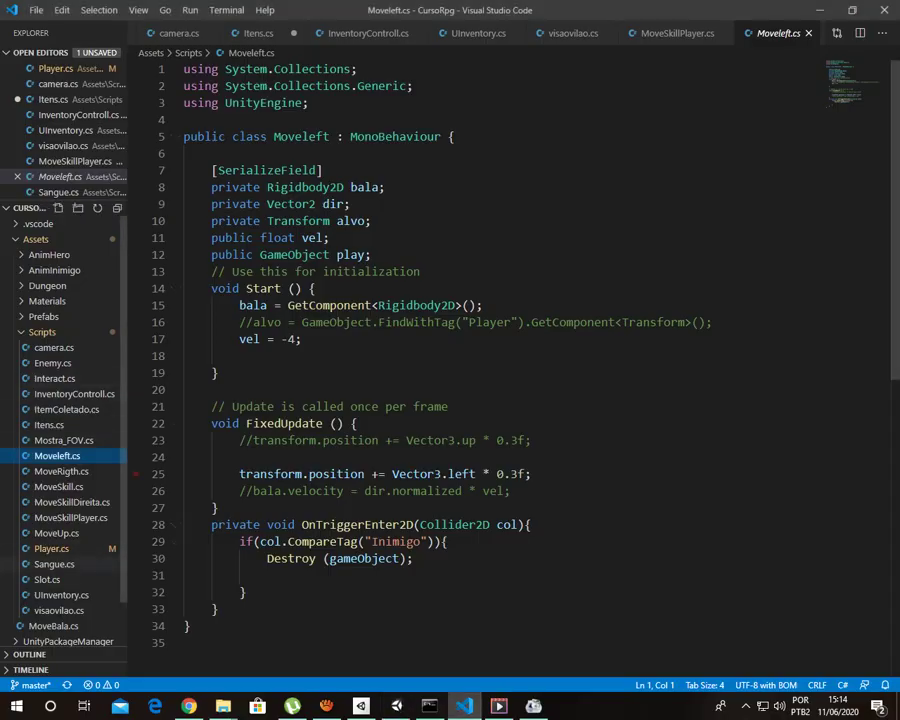
{"action": "key", "text": "ctrl+Page_Down"}
{"action": "key", "text": "ctrl+Page_Down"}
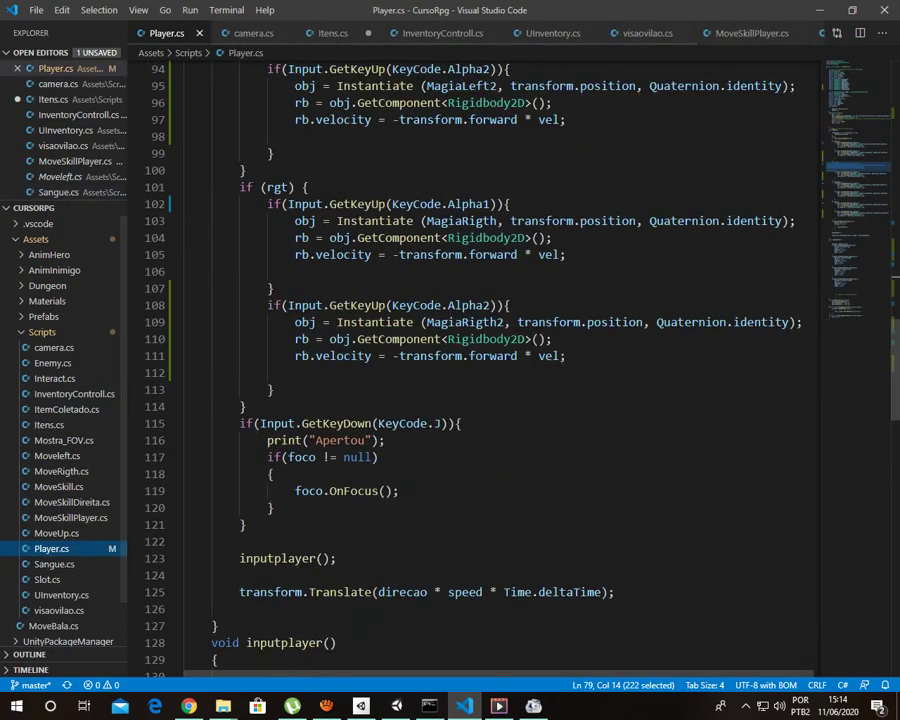
{"action": "scroll", "coordinate": [500, 360], "scroll_direction": "up", "scroll_amount": 7}
{"action": "scroll", "coordinate": [500, 360], "scroll_direction": "up", "scroll_amount": 6}
{"action": "scroll", "coordinate": [500, 360], "scroll_direction": "up", "scroll_amount": 10}
{"action": "scroll", "coordinate": [500, 360], "scroll_direction": "up", "scroll_amount": 5}
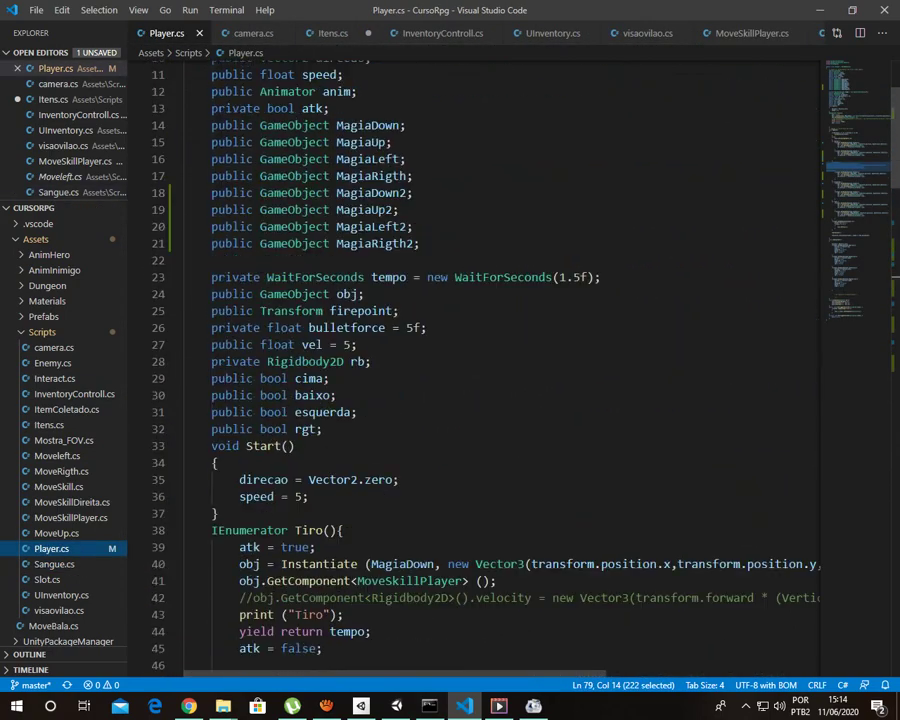
{"action": "scroll", "coordinate": [500, 360], "scroll_direction": "up", "scroll_amount": 3}
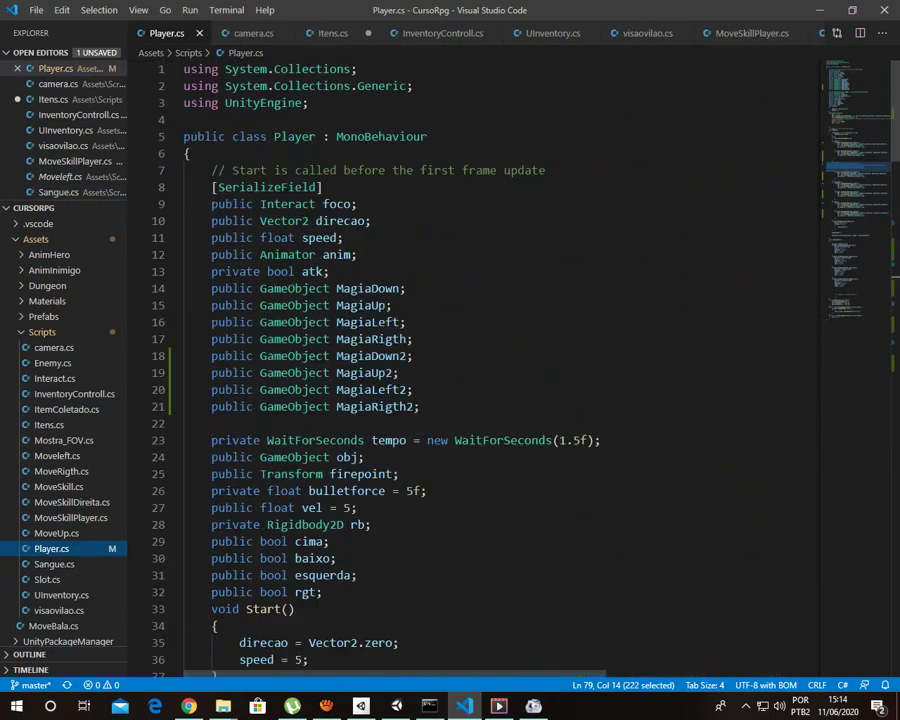
{"action": "left_click", "coordinate": [211, 288]}
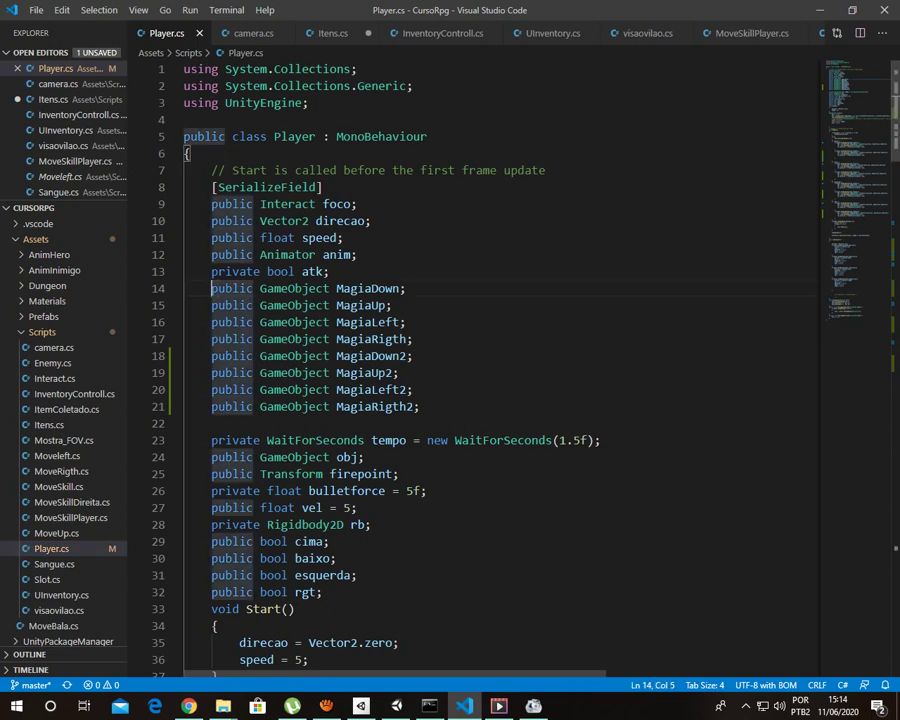
{"action": "left_click_drag", "start_coordinate": [211, 288], "coordinate": [413, 339]}
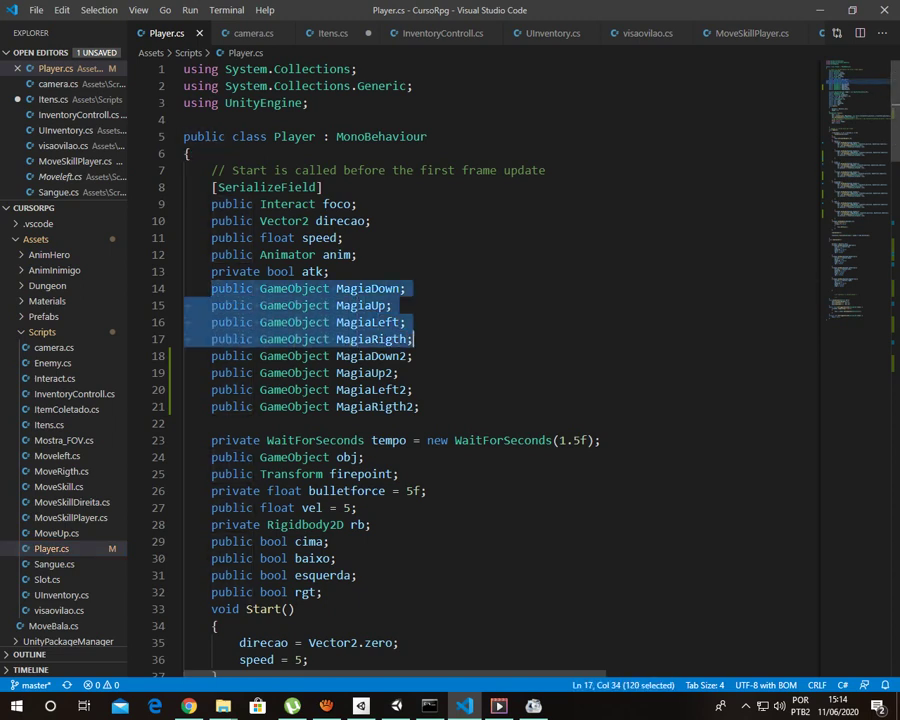
{"action": "left_click_drag", "start_coordinate": [413, 339], "coordinate": [413, 339]}
{"action": "key", "text": "Escape"}
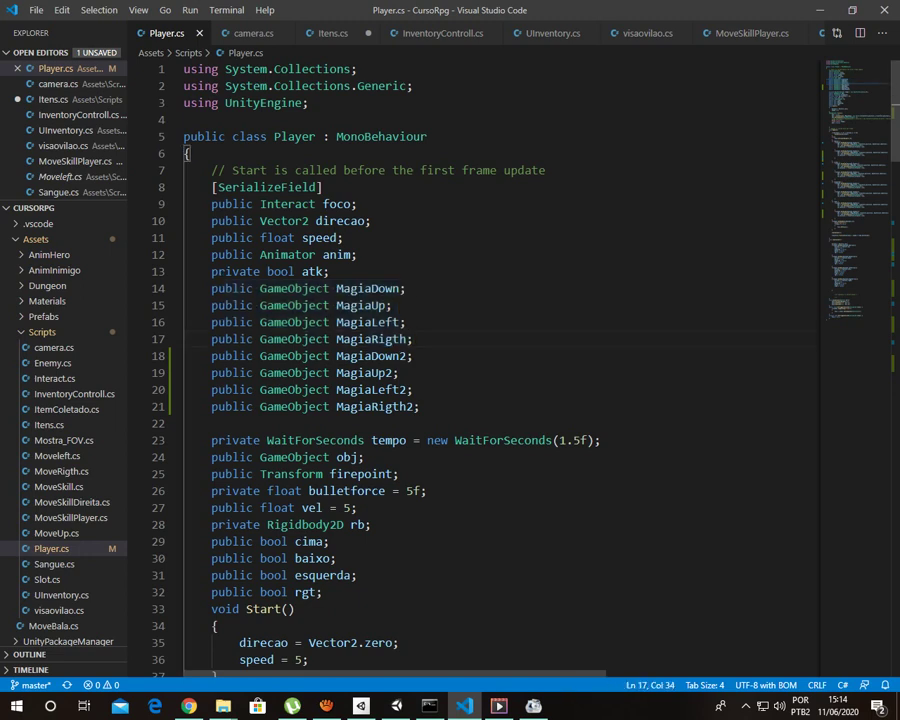
{"action": "key", "text": "Return"}
{"action": "key", "text": "Return"}
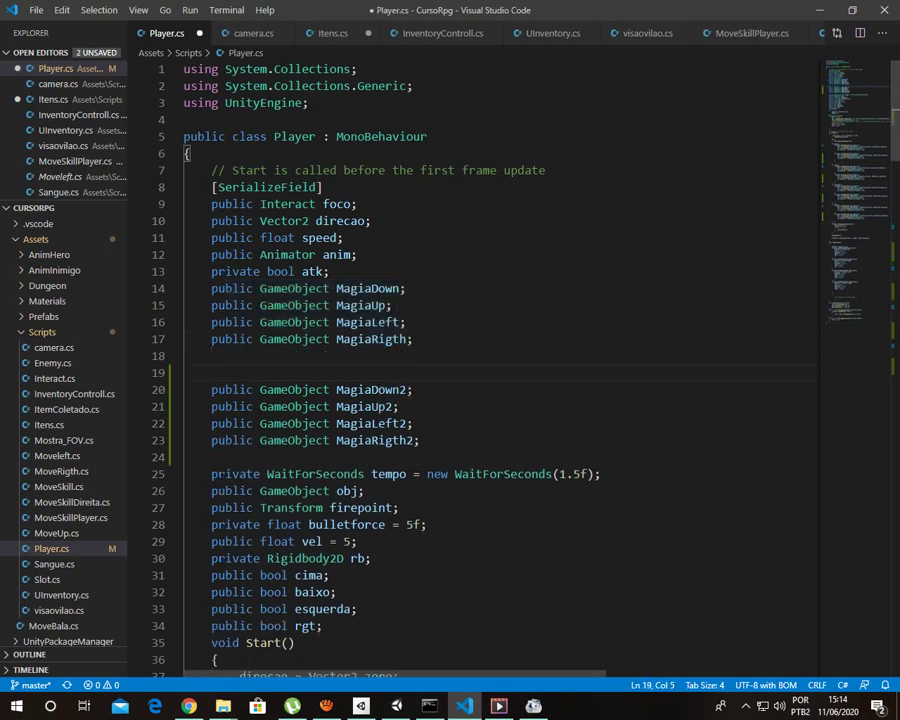
{"action": "left_click", "coordinate": [184, 356]}
{"action": "key", "text": "Return"}
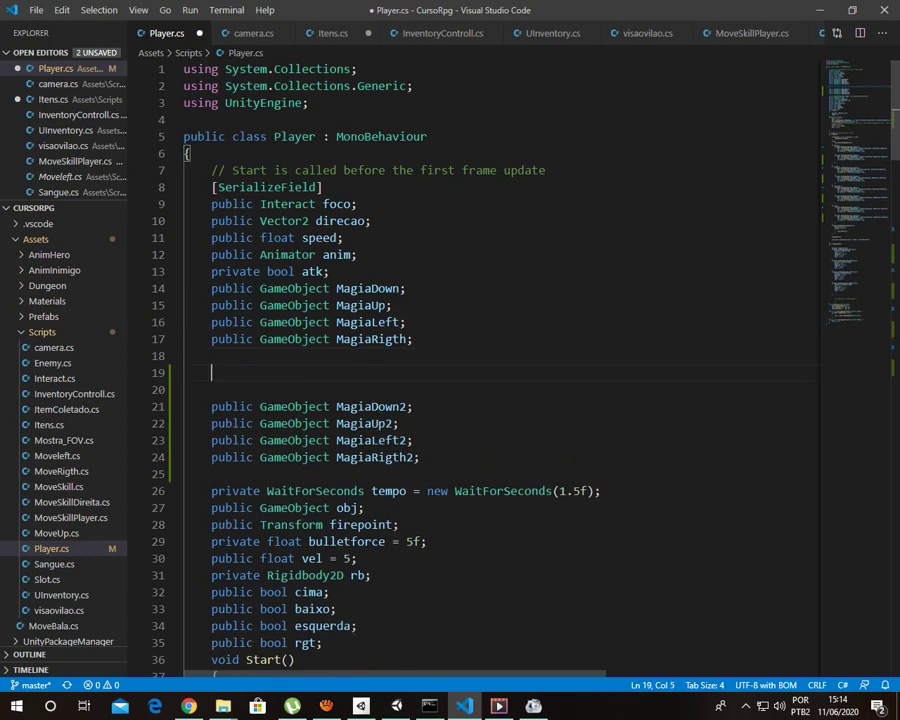
{"action": "type", "text": "public GameObject MagiaDown;     public GameObject MagiaUp;     public GameObject MagiaLeft;     public GameObject MagiaRigth;"}
- Rename the pasted fields to MagiaDownM, MagiaUpM, MagiaLeftM and MagiaRigthM, then save Player.cs
{"action": "left_click", "coordinate": [399, 372]}
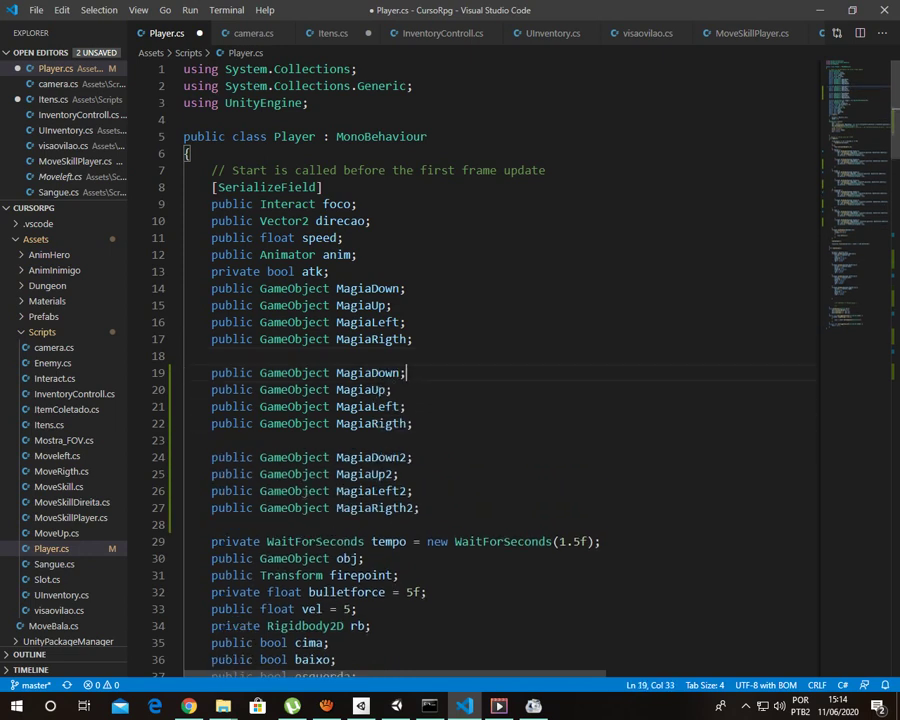
{"action": "type", "text": "M"}
{"action": "key", "text": "Down"}
{"action": "key", "text": "Down"}
{"action": "key", "text": "Up"}
{"action": "key", "text": "Left"}
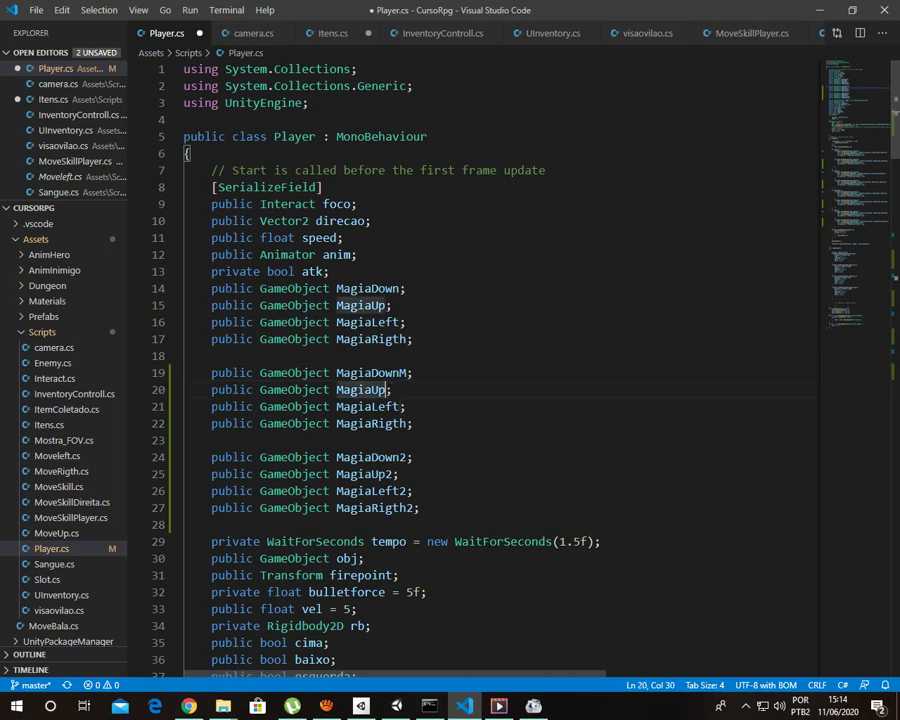
{"action": "type", "text": "M"}
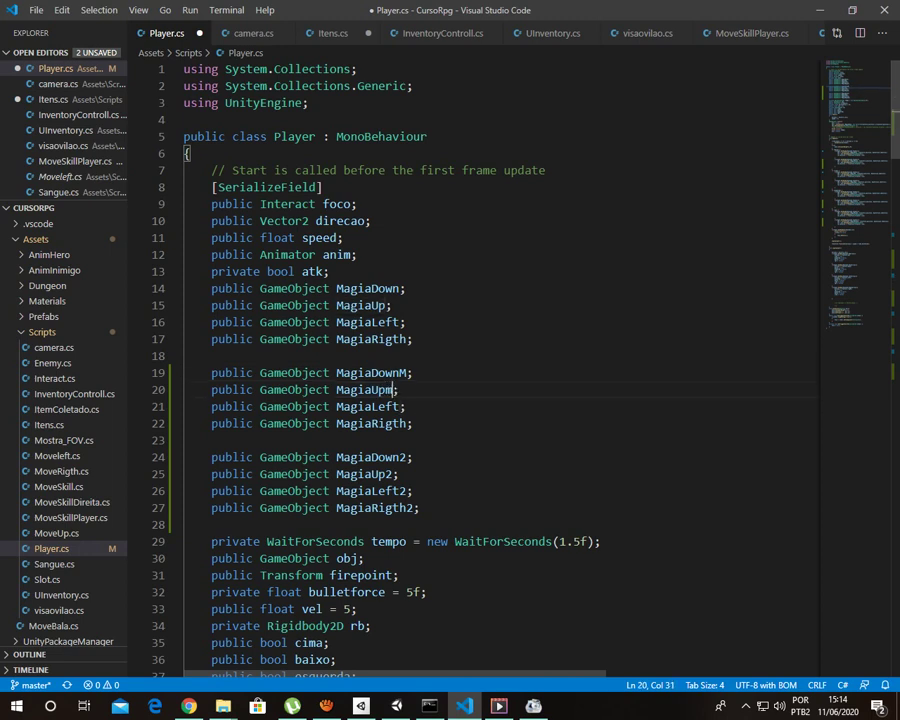
{"action": "key", "text": "Down"}
{"action": "key", "text": "Right"}
{"action": "type", "text": "M"}
{"action": "key", "text": "Down"}
{"action": "type", "text": "M"}
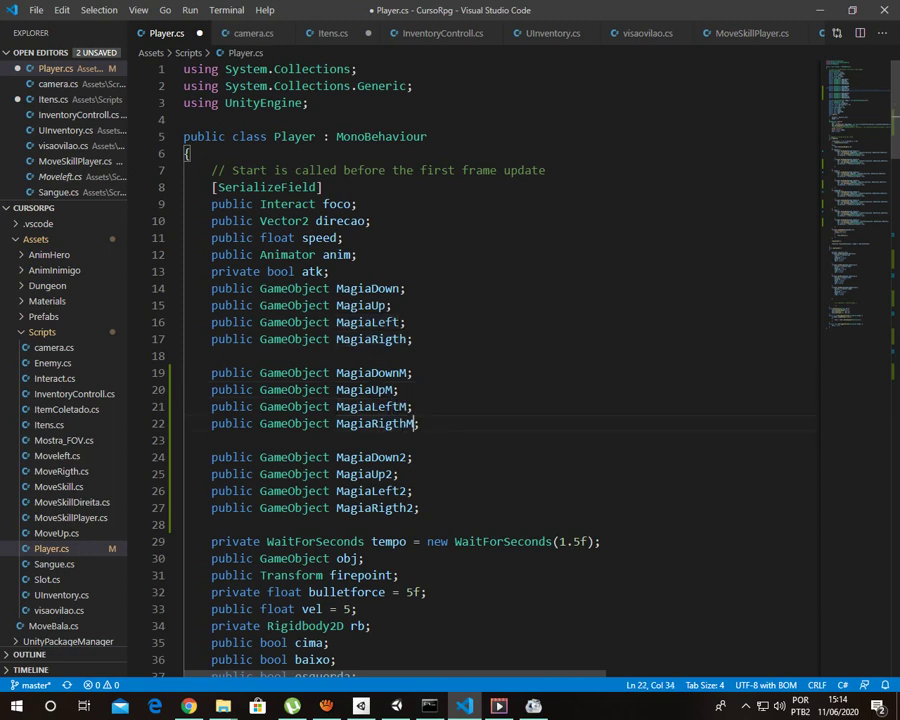
{"action": "key", "text": "ctrl+s"}
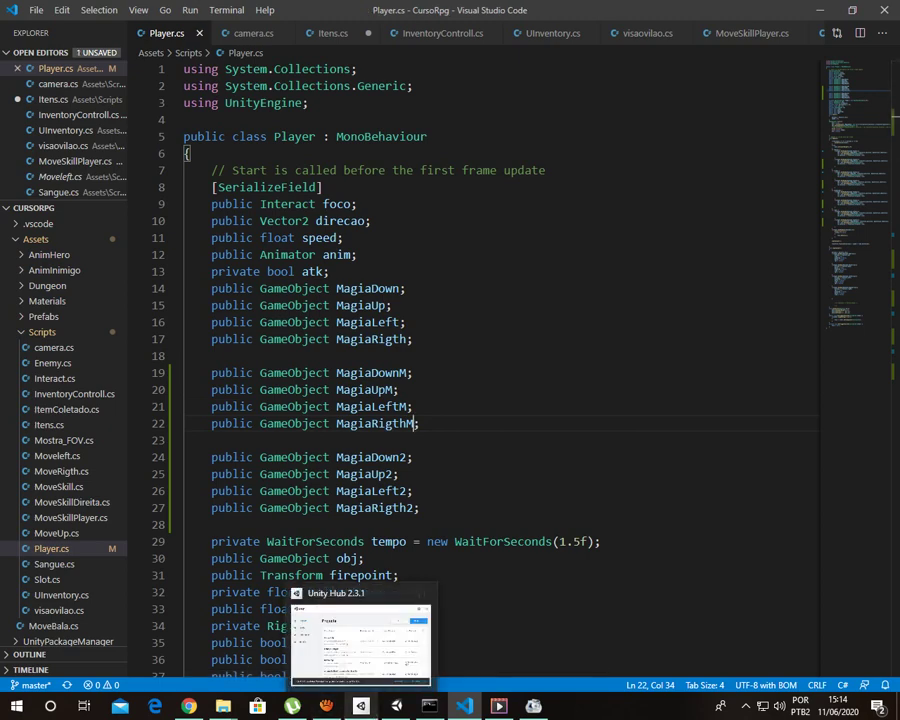
- Back in Unity, reselect Hero and scroll its Player (Script) to show the empty Magia Down M–Rigth M slots
{"action": "left_click", "coordinate": [396, 706]}
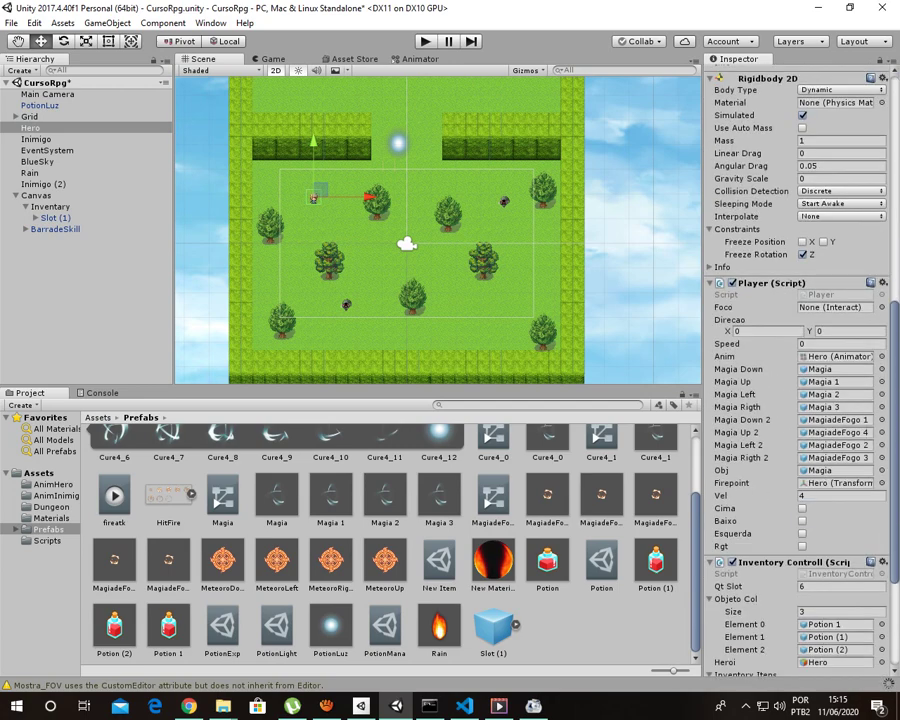
{"action": "left_click", "coordinate": [883, 283]}
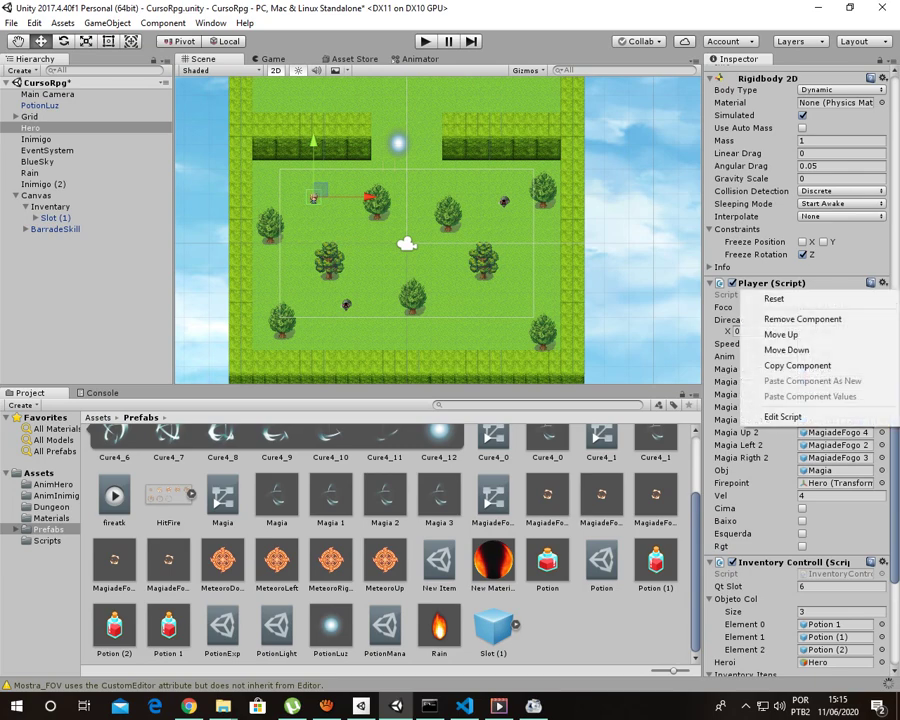
{"action": "key", "text": "Escape"}
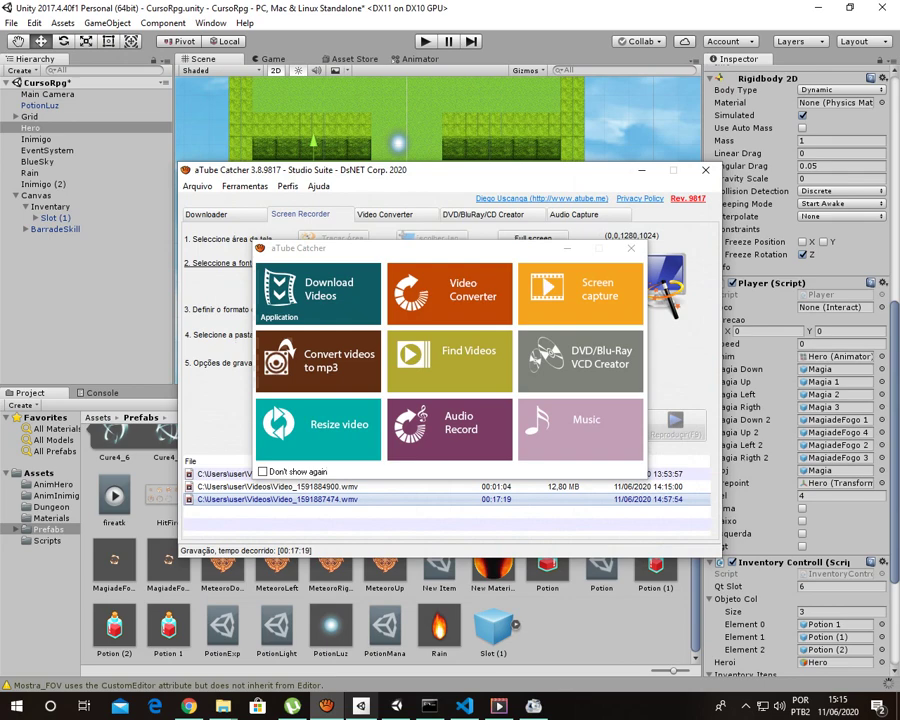
{"action": "left_click", "coordinate": [326, 705]}
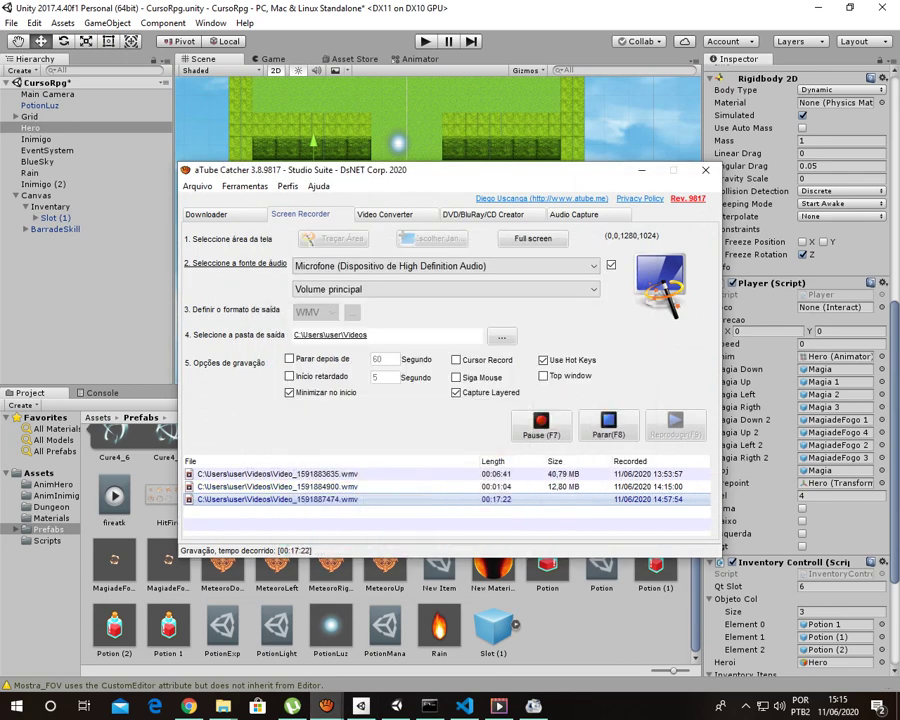
{"action": "left_click", "coordinate": [326, 705]}
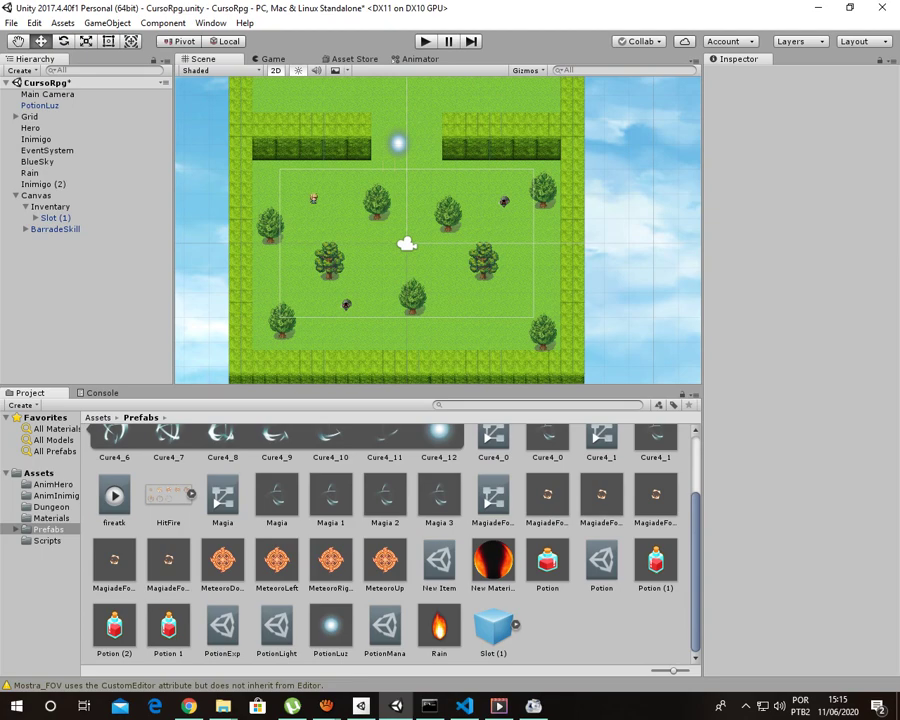
{"action": "left_click", "coordinate": [31, 128]}
{"action": "scroll", "coordinate": [800, 400], "scroll_direction": "down", "scroll_amount": 4}
{"action": "scroll", "coordinate": [800, 400], "scroll_direction": "down", "scroll_amount": 6}
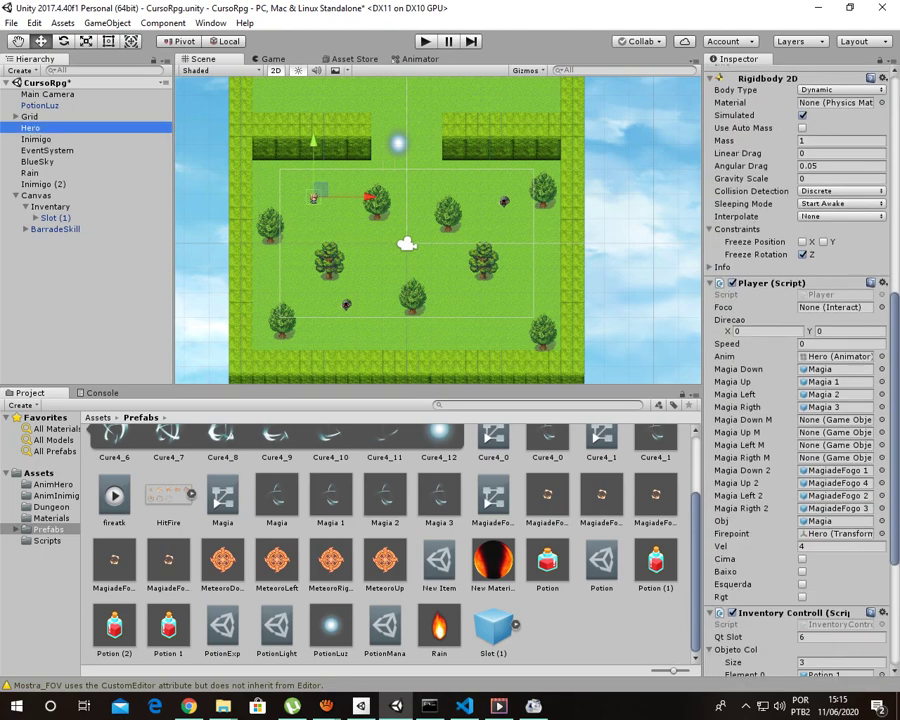
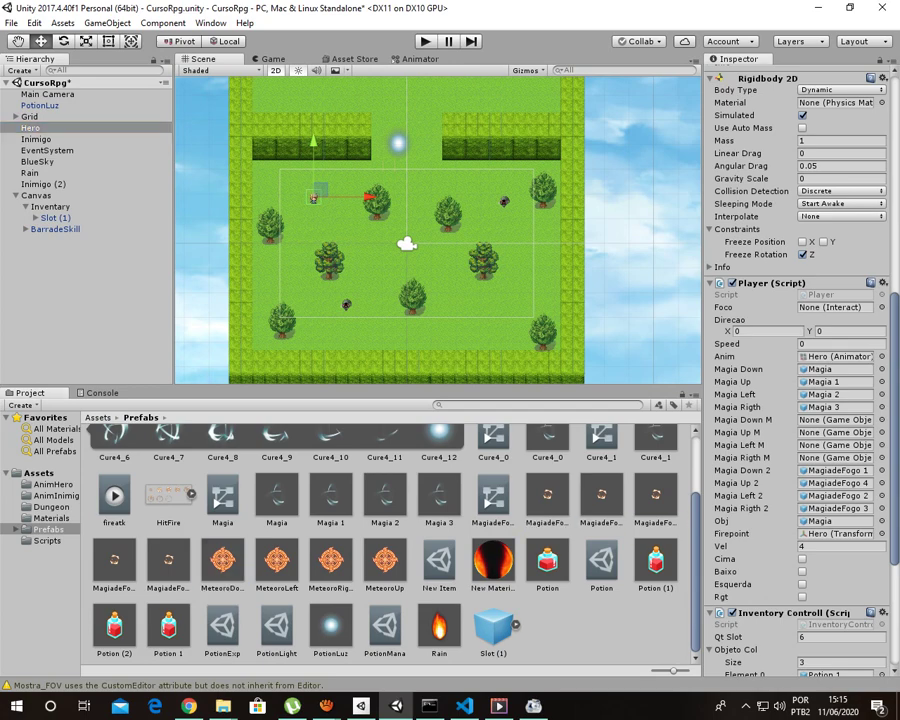
- Assign MeteoroDown, MeteoroLeft, MeteoroUp and MeteoroRight to the Player's Magia Down/Left/Up/Rigth M fields
{"action": "left_click_drag", "start_coordinate": [222, 562], "coordinate": [838, 420]}
{"action": "left_click_drag", "start_coordinate": [277, 562], "coordinate": [838, 445]}
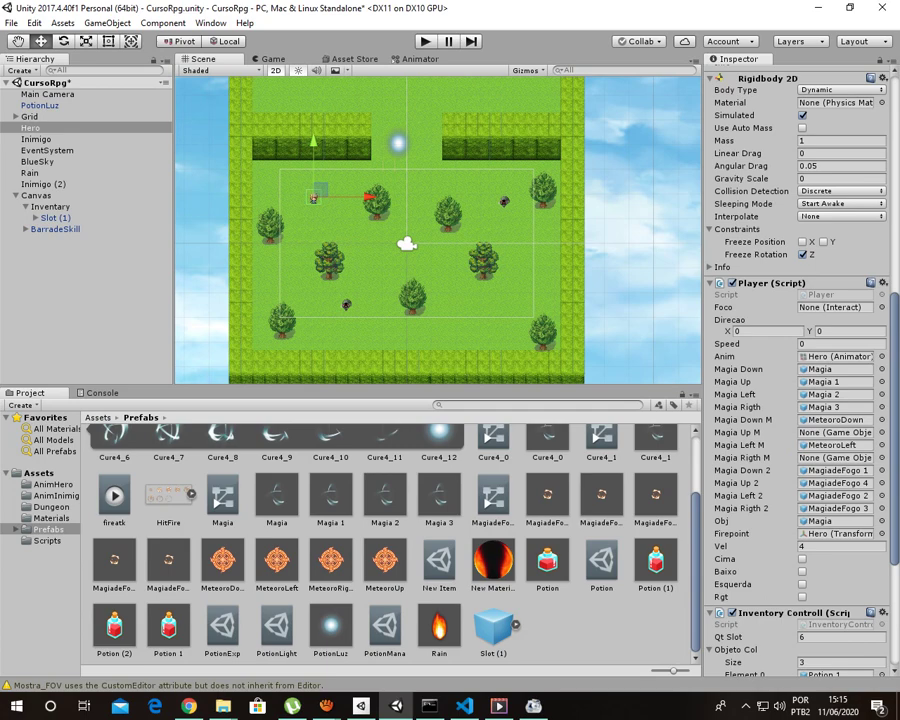
{"action": "left_click_drag", "start_coordinate": [385, 562], "coordinate": [838, 432]}
{"action": "left_click_drag", "start_coordinate": [330, 562], "coordinate": [838, 457]}
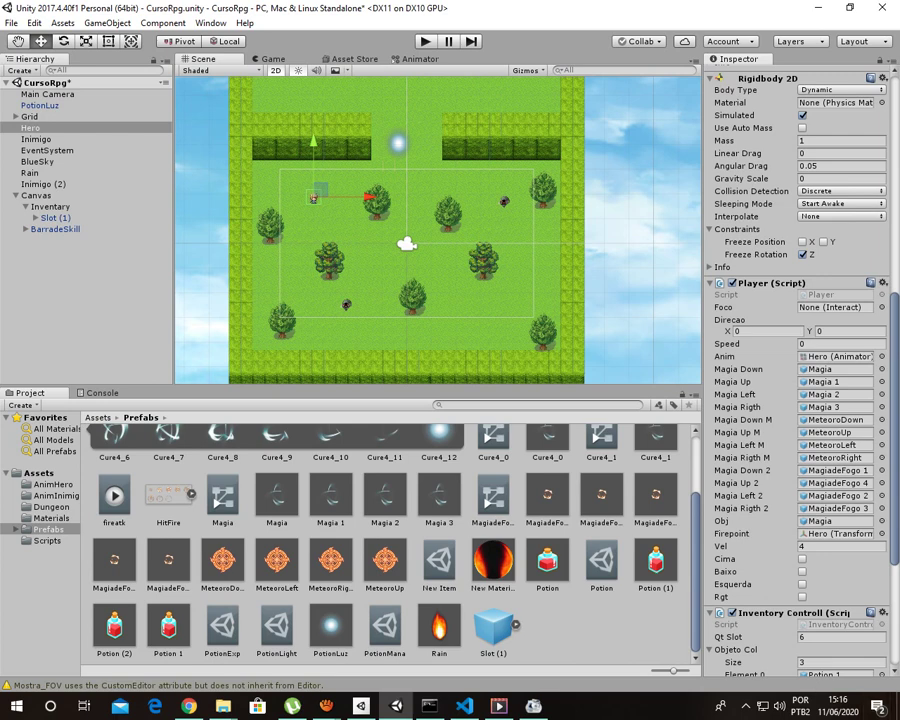
- In Player.cs, paste a copy of the baixo branch's Alpha2 if-block below it
{"action": "key", "text": "alt+Tab"}
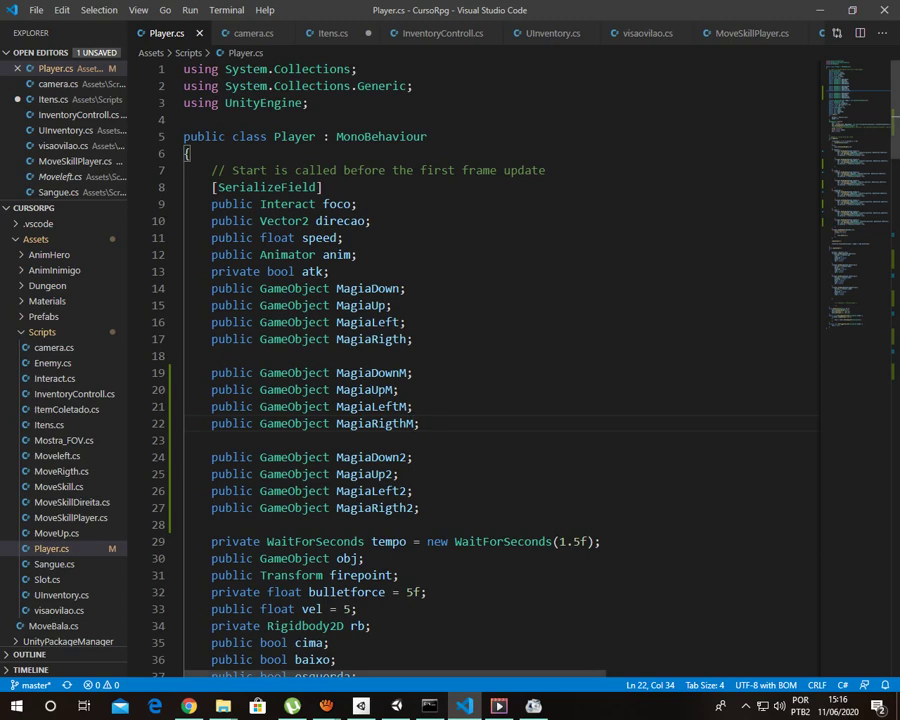
{"action": "scroll", "coordinate": [480, 370], "scroll_direction": "down", "scroll_amount": 4}
{"action": "scroll", "coordinate": [500, 360], "scroll_direction": "down", "scroll_amount": 5}
{"action": "scroll", "coordinate": [500, 360], "scroll_direction": "down", "scroll_amount": 5}
{"action": "scroll", "coordinate": [500, 360], "scroll_direction": "down", "scroll_amount": 5}
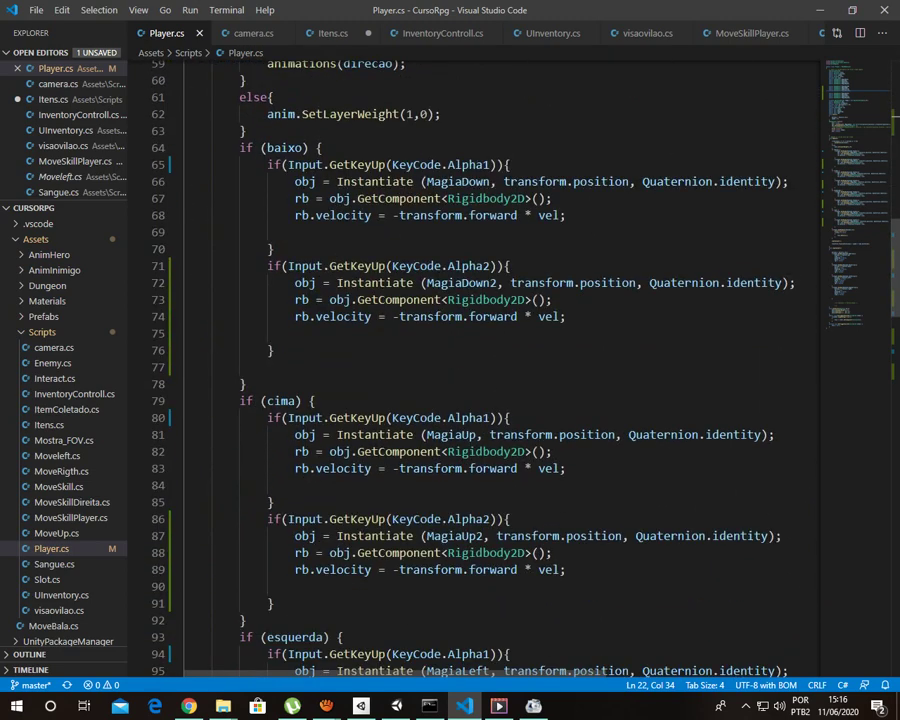
{"action": "scroll", "coordinate": [500, 360], "scroll_direction": "up", "scroll_amount": 3}
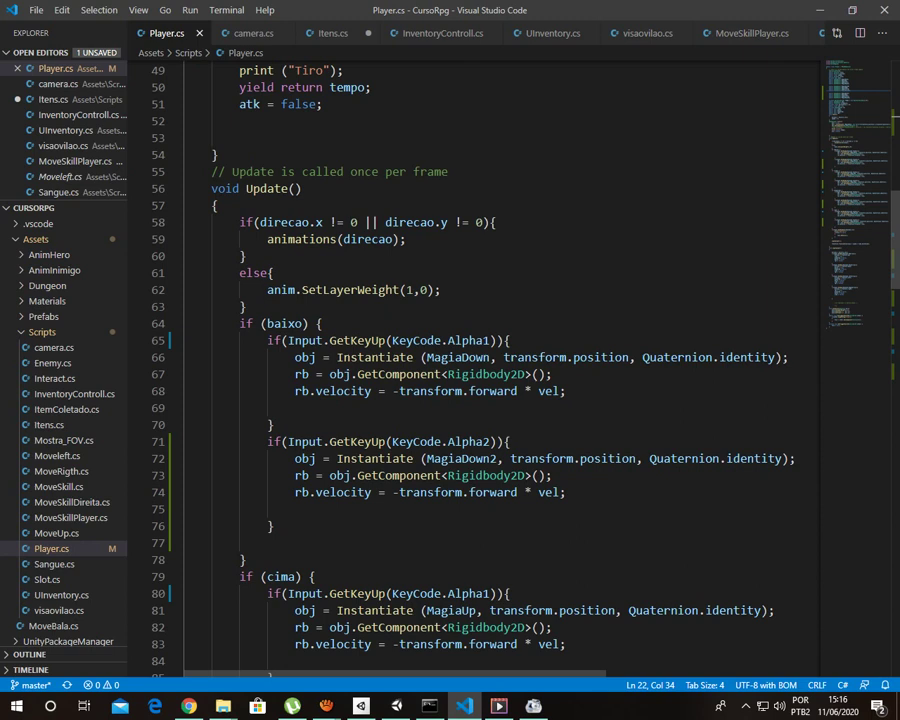
{"action": "scroll", "coordinate": [500, 360], "scroll_direction": "down", "scroll_amount": 2}
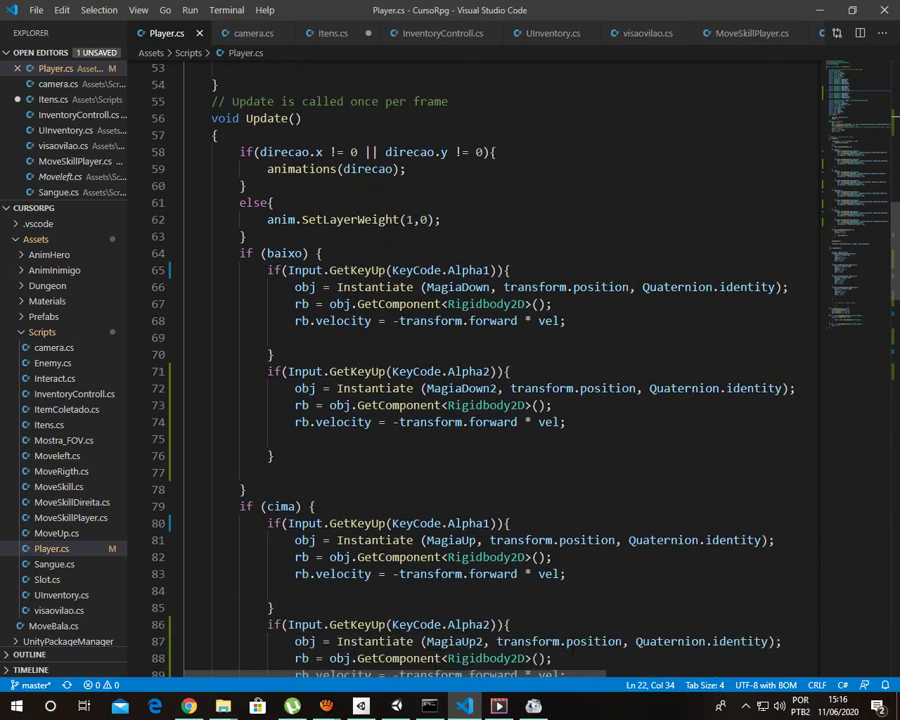
{"action": "left_click_drag", "start_coordinate": [274, 456], "coordinate": [267, 371]}
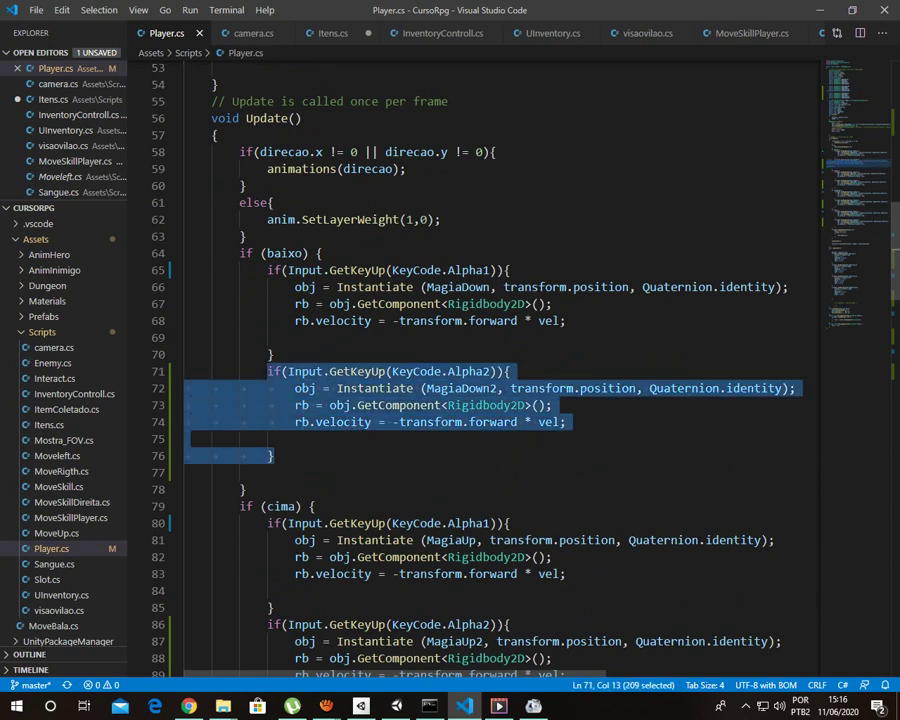
{"action": "left_click", "coordinate": [274, 456]}
{"action": "key", "text": "Return"}
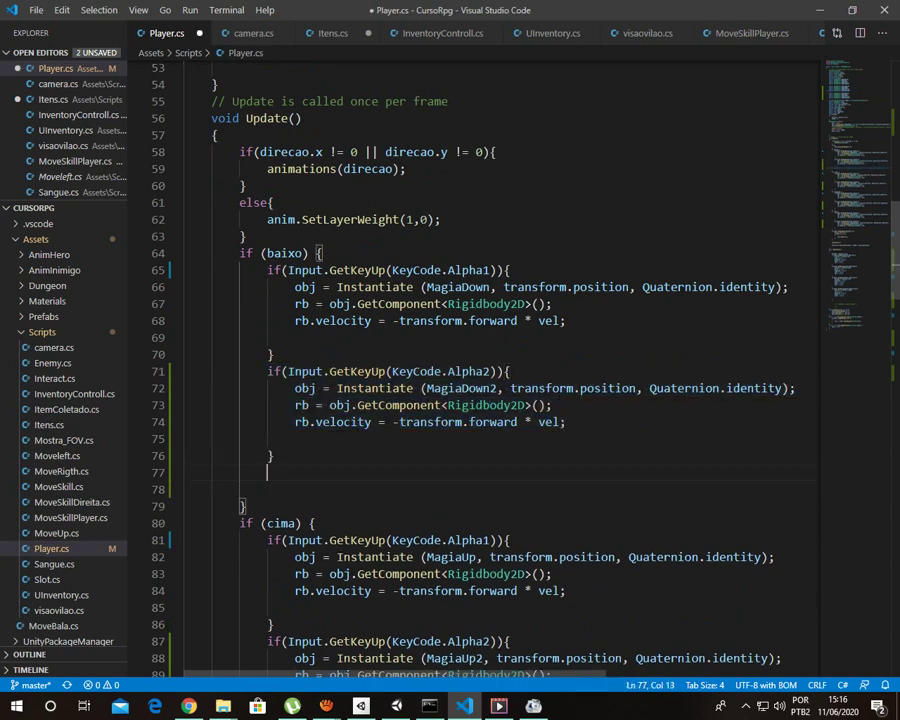
{"action": "type", "text": "if(Input.GetKeyUp(KeyCode.Alpha2)){                 obj = Instantiate (MagiaDown2, transform.position, Quaternion.identity);                 rb = obj.GetComponent<Rigidbody2D>();                 rb.velocity = -transform.forward * vel;              }"}
- Change the new block's key check from Alpha2 to Alpha3
{"action": "left_click", "coordinate": [511, 523]}
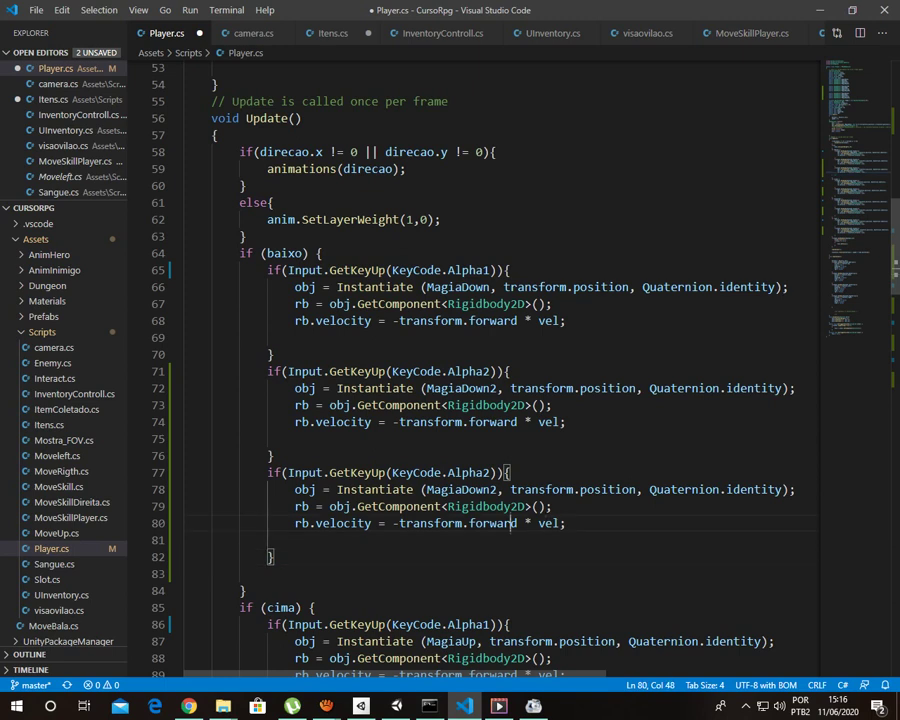
{"action": "left_click", "coordinate": [441, 472]}
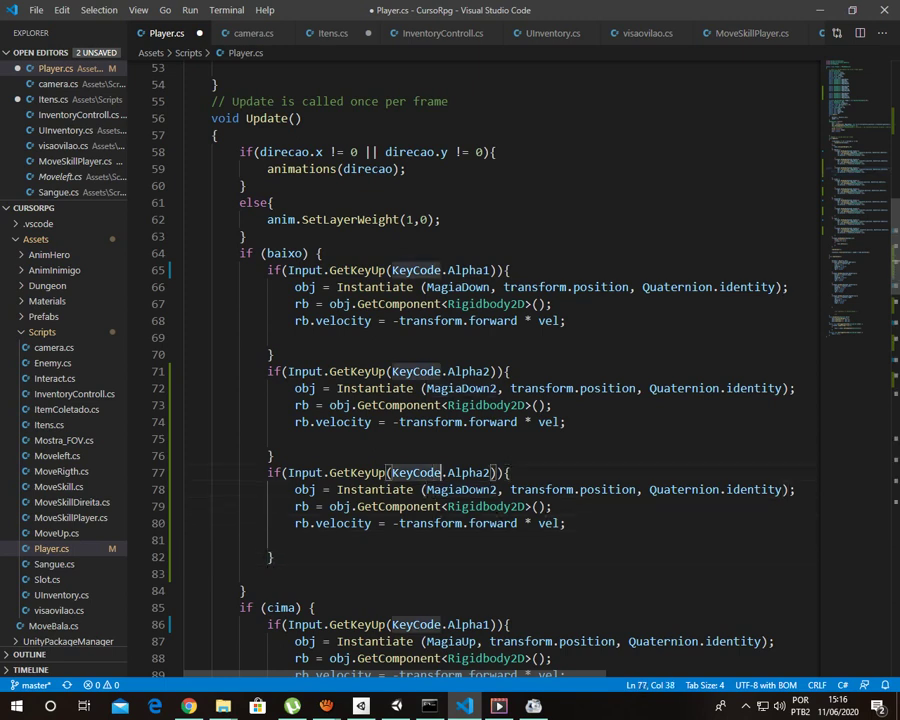
{"action": "double_click", "coordinate": [468, 472]}
{"action": "type", "text": "Alpha3"}
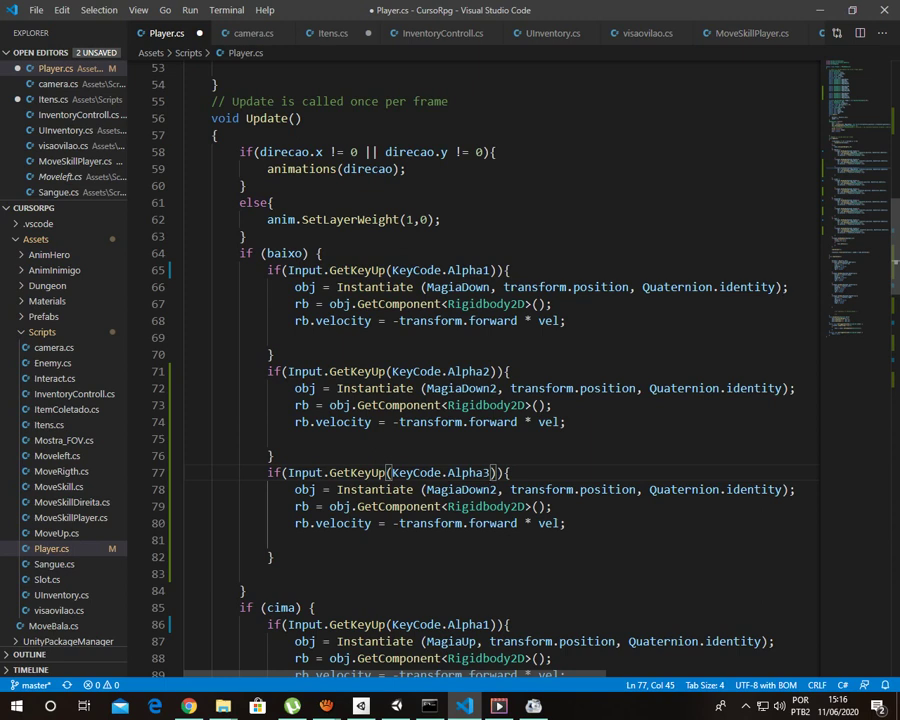
- Replace MagiaDown2 with MagiaDownM in the new block's Instantiate call
{"action": "left_click", "coordinate": [497, 489]}
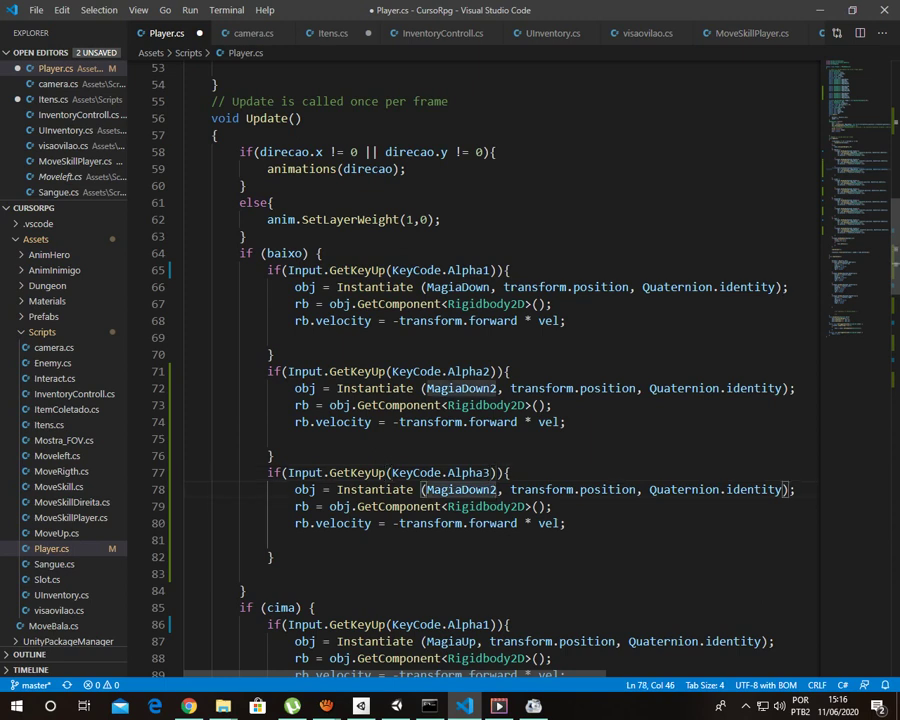
{"action": "key", "text": "BackSpace"}
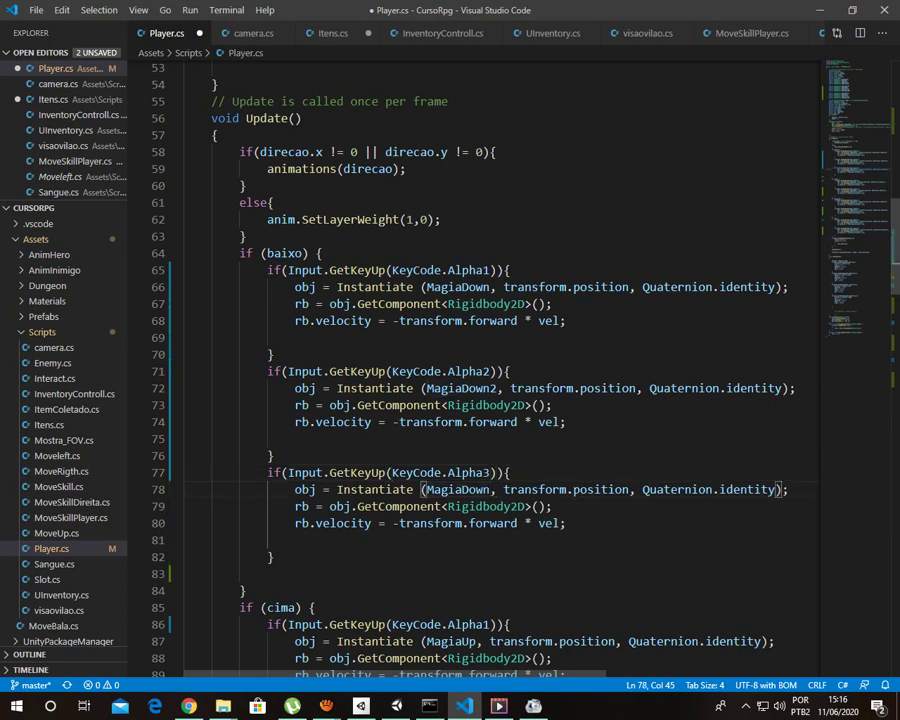
{"action": "type", "text": "m"}
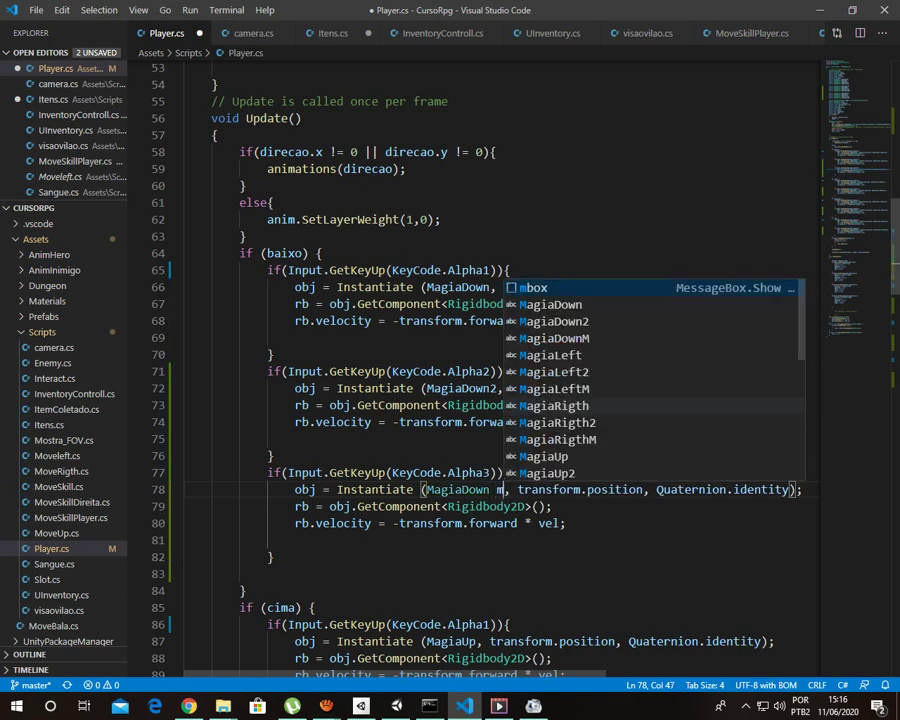
{"action": "key", "text": "Down"}
{"action": "key", "text": "Down"}
{"action": "key", "text": "Down"}
{"action": "key", "text": "Down"}
{"action": "key", "text": "Down"}
{"action": "key", "text": "Down"}
{"action": "key", "text": "Up"}
{"action": "key", "text": "Up"}
{"action": "key", "text": "Up"}
{"action": "key", "text": "Up"}
{"action": "key", "text": "Down"}
{"action": "key", "text": "Return"}
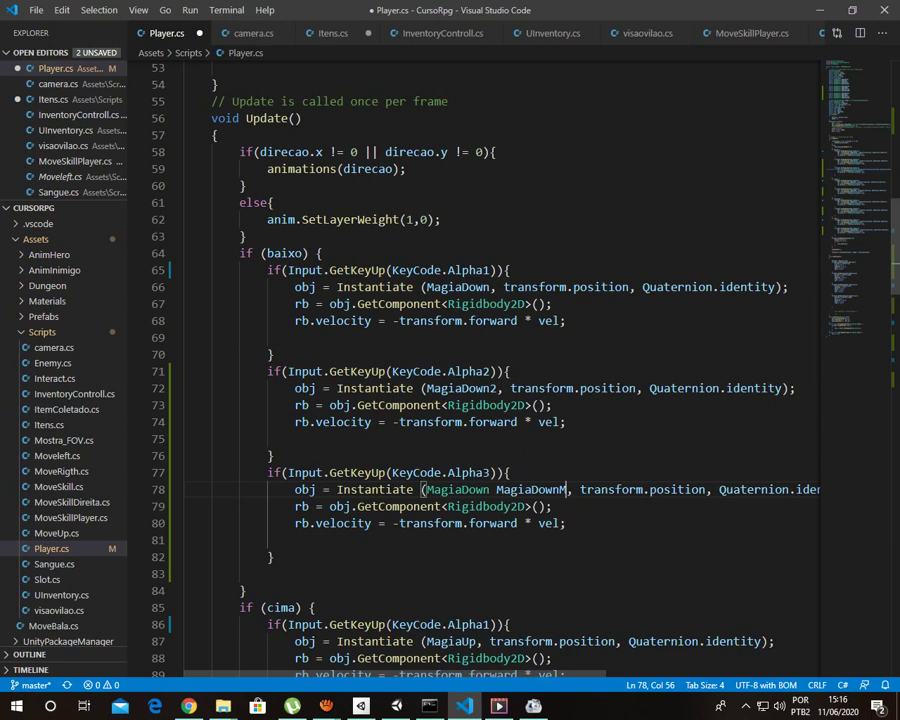
{"action": "left_click", "coordinate": [496, 489]}
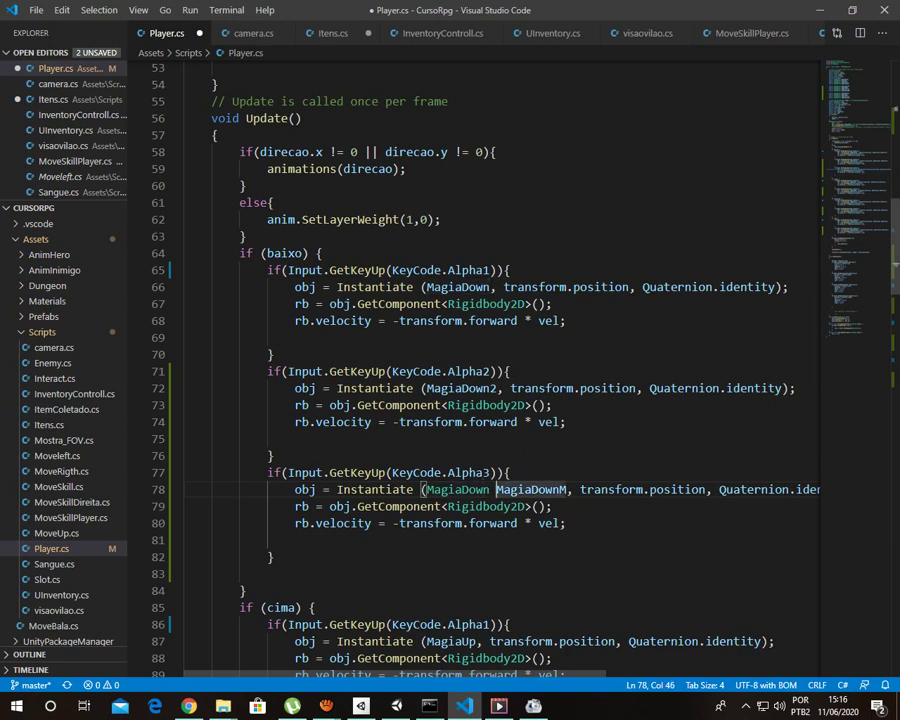
{"action": "key", "text": "BackSpace"}
{"action": "key", "text": "BackSpace"}
{"action": "key", "text": "BackSpace"}
{"action": "key", "text": "BackSpace"}
{"action": "key", "text": "BackSpace"}
{"action": "key", "text": "BackSpace"}
{"action": "key", "text": "BackSpace"}
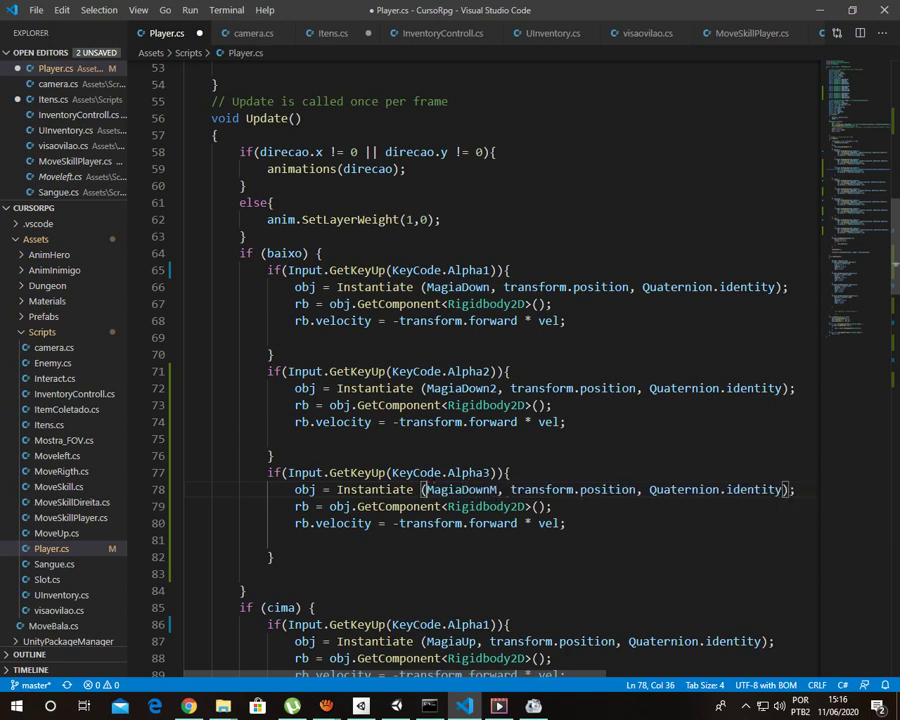
{"action": "left_click", "coordinate": [469, 489]}
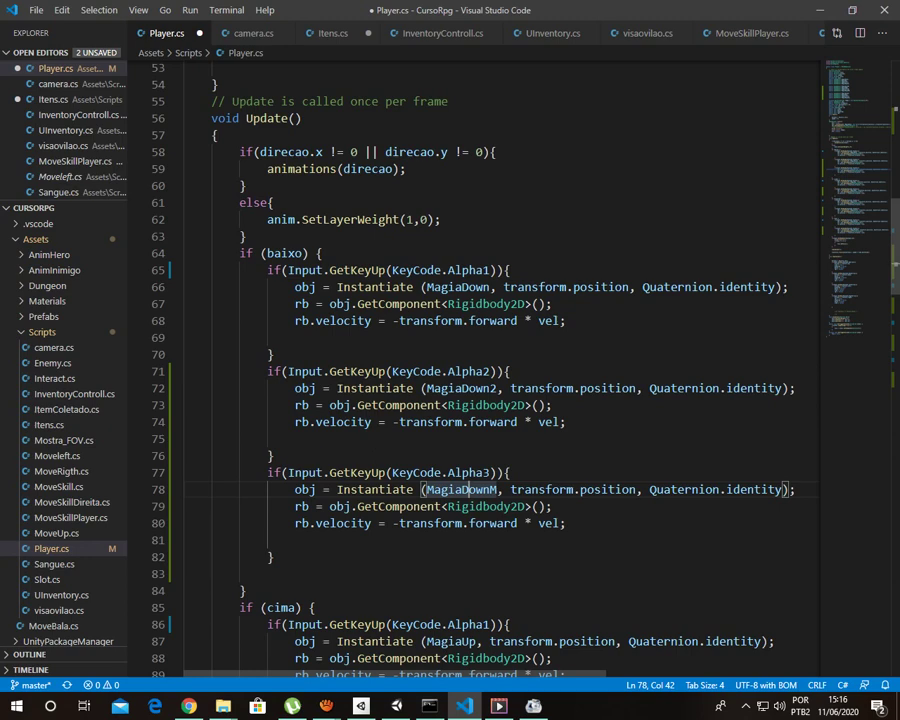
{"action": "scroll", "coordinate": [330, 146], "scroll_direction": "down", "scroll_amount": 2}
- Duplicate the cima branch's Alpha2 block and change its key to Alpha3
{"action": "scroll", "coordinate": [330, 146], "scroll_direction": "down", "scroll_amount": 3}
{"action": "scroll", "coordinate": [330, 146], "scroll_direction": "down", "scroll_amount": 1}
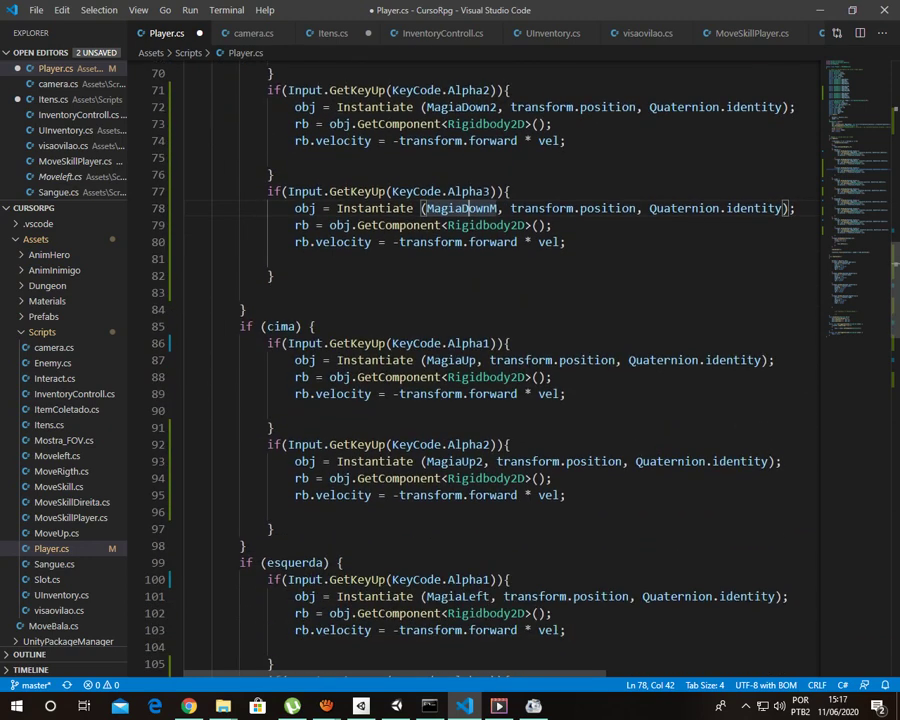
{"action": "mouse_move", "coordinate": [276, 528]}
{"action": "left_mouse_down"}
{"action": "mouse_move", "coordinate": [186, 410]}
{"action": "mouse_move", "coordinate": [267, 444]}
{"action": "left_mouse_up"}
{"action": "key", "text": "ctrl+c"}
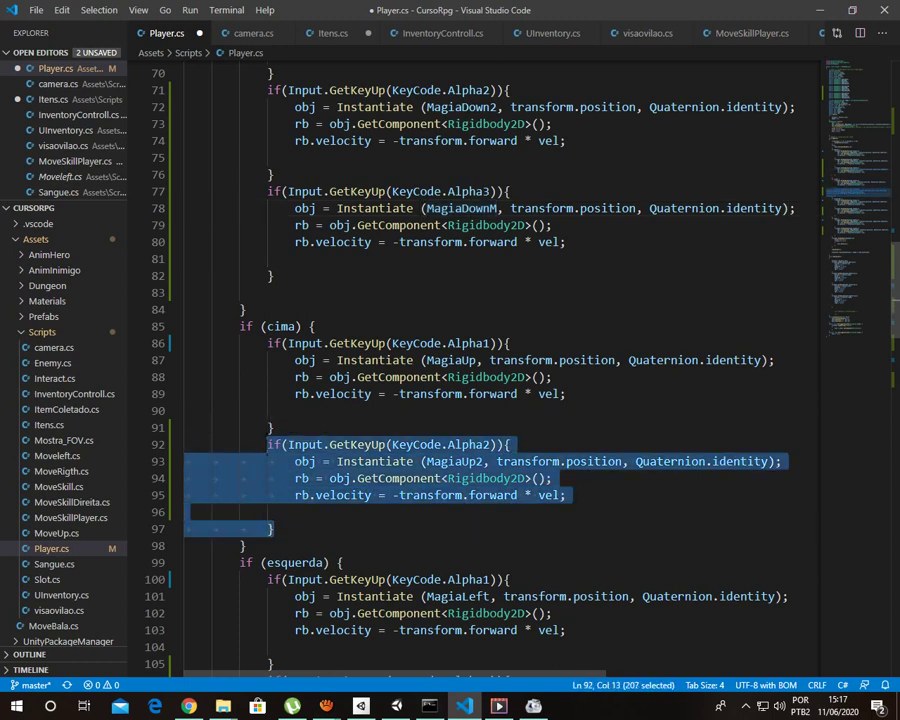
{"action": "left_click", "coordinate": [274, 528]}
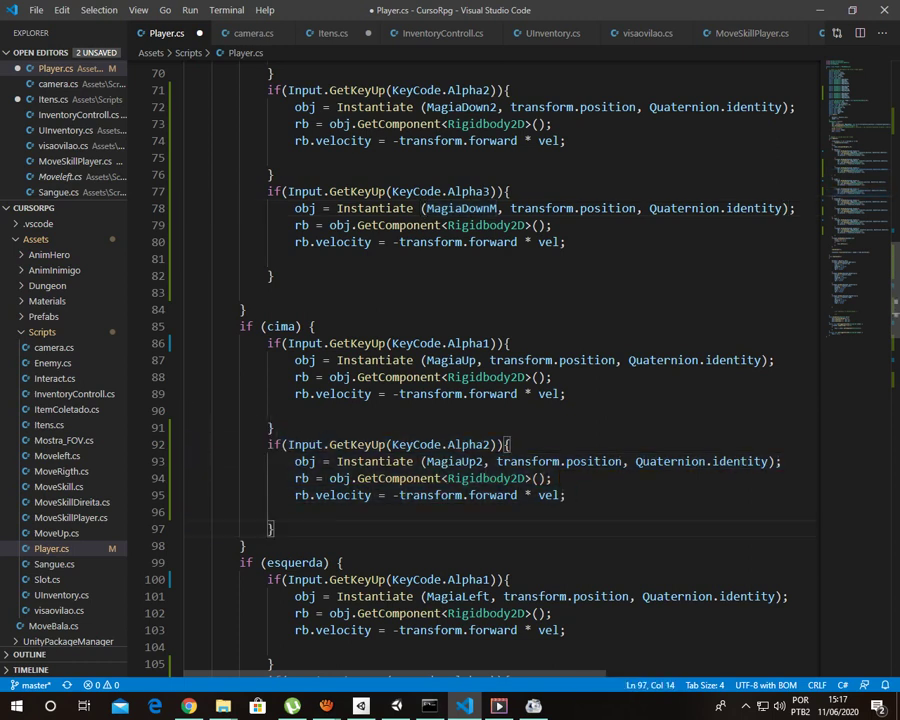
{"action": "key", "text": "Return"}
{"action": "key", "text": "ctrl+v"}
{"action": "left_click", "coordinate": [491, 545]}
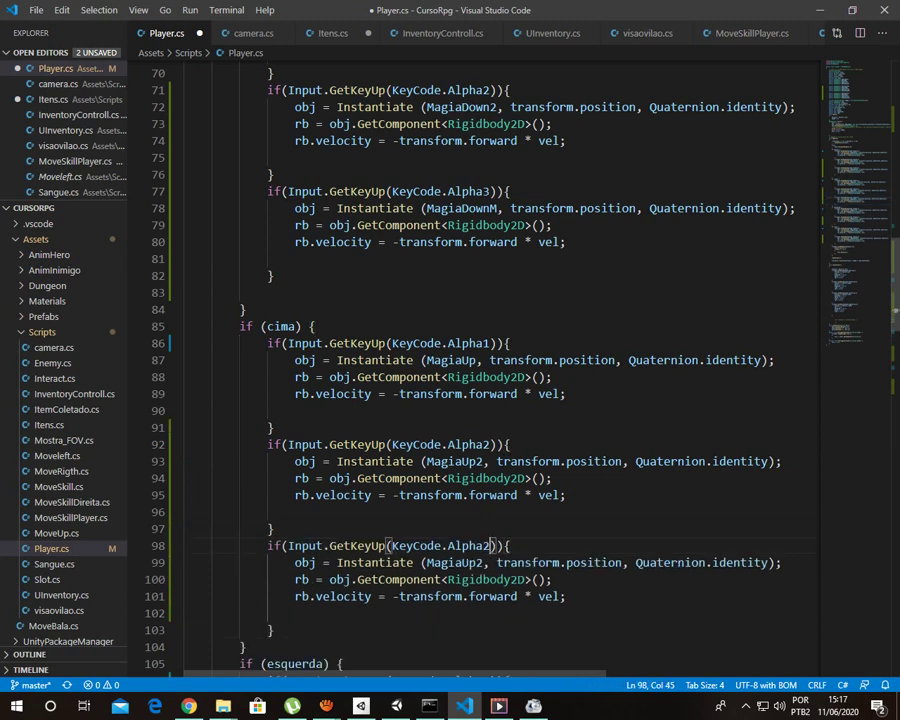
{"action": "key", "text": "BackSpace"}
{"action": "type", "text": "3"}
- Replace MagiaUp2 with MagiaUpM on line 99 using IntelliSense
{"action": "key", "text": "Down"}
{"action": "key", "text": "Down"}
{"action": "key", "text": "Down"}
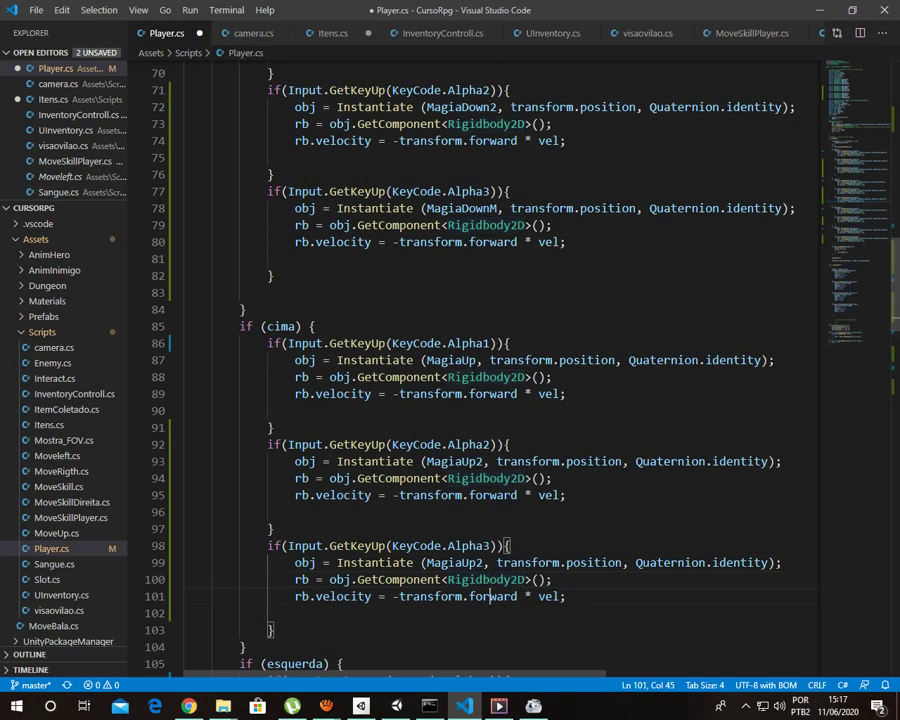
{"action": "key", "text": "Right"}
{"action": "key", "text": "Right"}
{"action": "key", "text": "Right"}
{"action": "key", "text": "Right"}
{"action": "key", "text": "Left"}
{"action": "key", "text": "Left"}
{"action": "key", "text": "Up"}
{"action": "key", "text": "Left"}
{"action": "key", "text": "Left"}
{"action": "key", "text": "Left"}
{"action": "key", "text": "Up"}
{"action": "key", "text": "Right"}
{"action": "key", "text": "Right"}
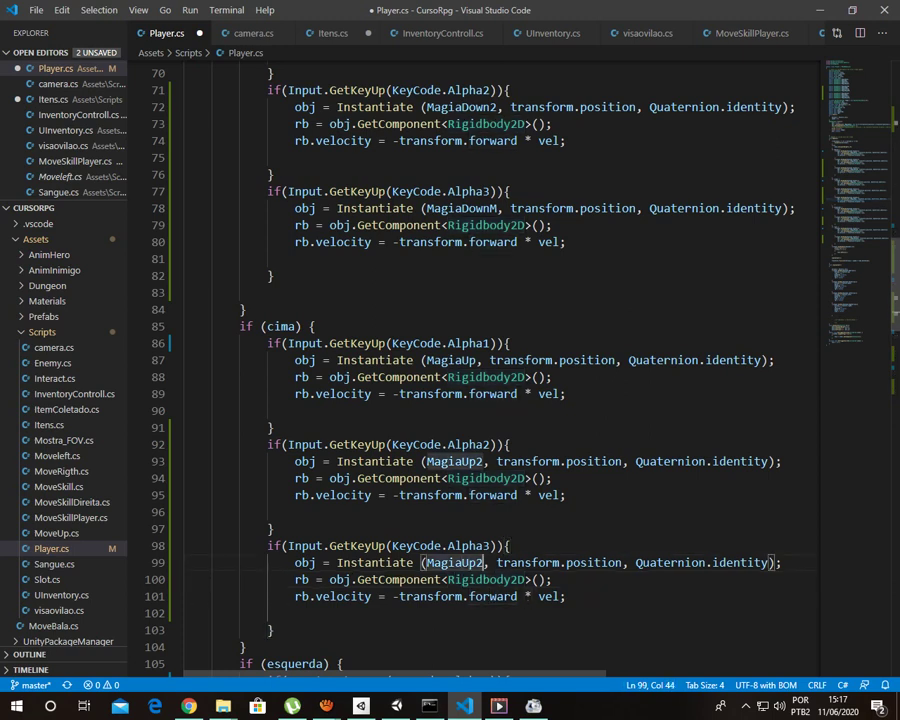
{"action": "key", "text": "BackSpace"}
{"action": "key", "text": "BackSpace"}
{"action": "key", "text": "BackSpace"}
{"action": "key", "text": "BackSpace"}
{"action": "key", "text": "BackSpace"}
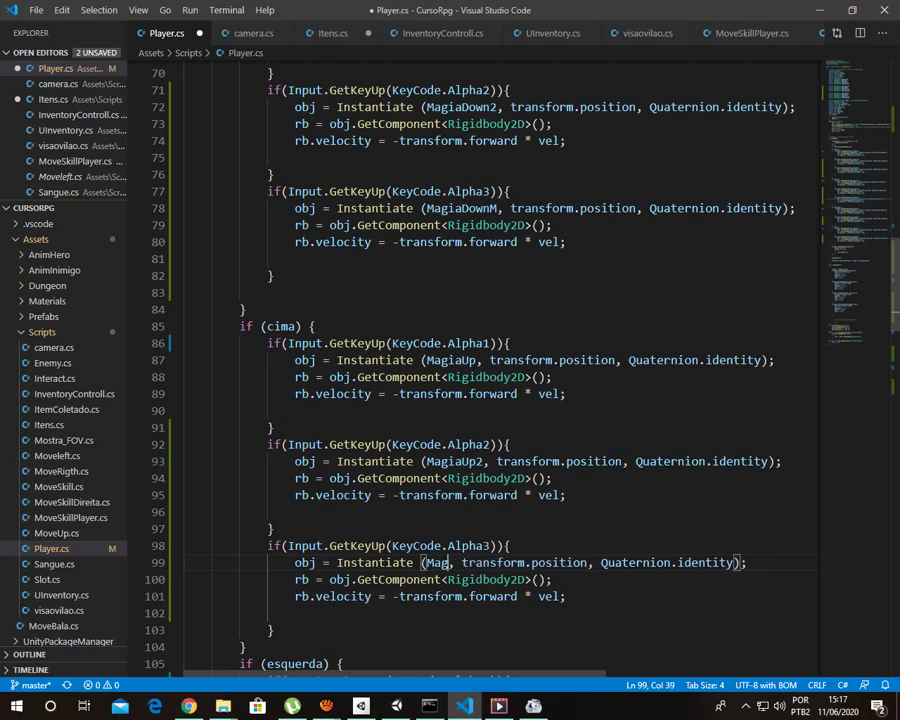
{"action": "key", "text": "BackSpace"}
{"action": "key", "text": "BackSpace"}
{"action": "key", "text": "BackSpace"}
{"action": "type", "text": "mA"}
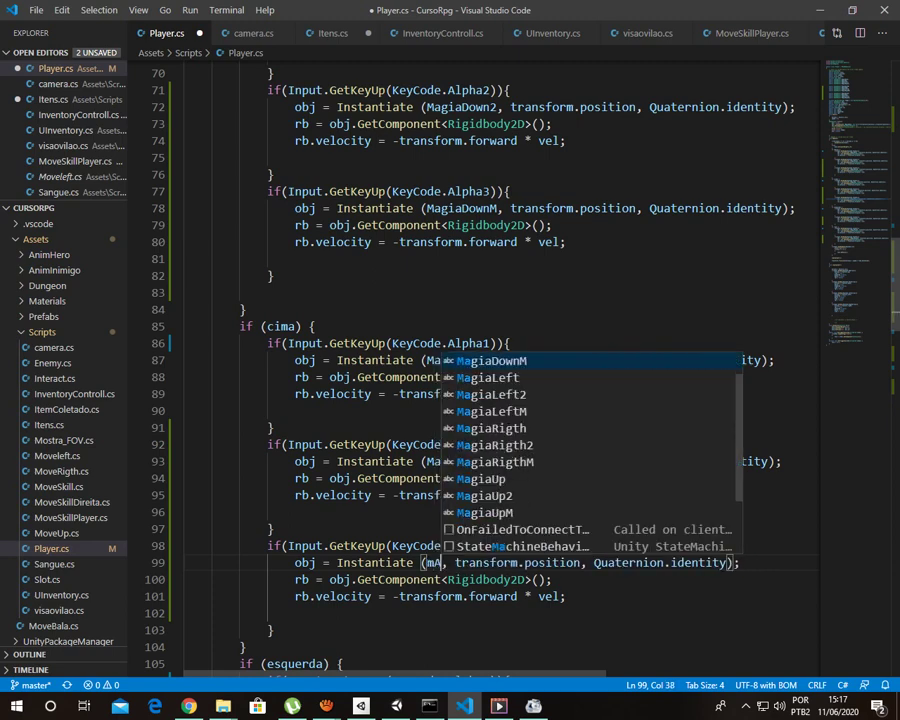
{"action": "key", "text": "Down"}
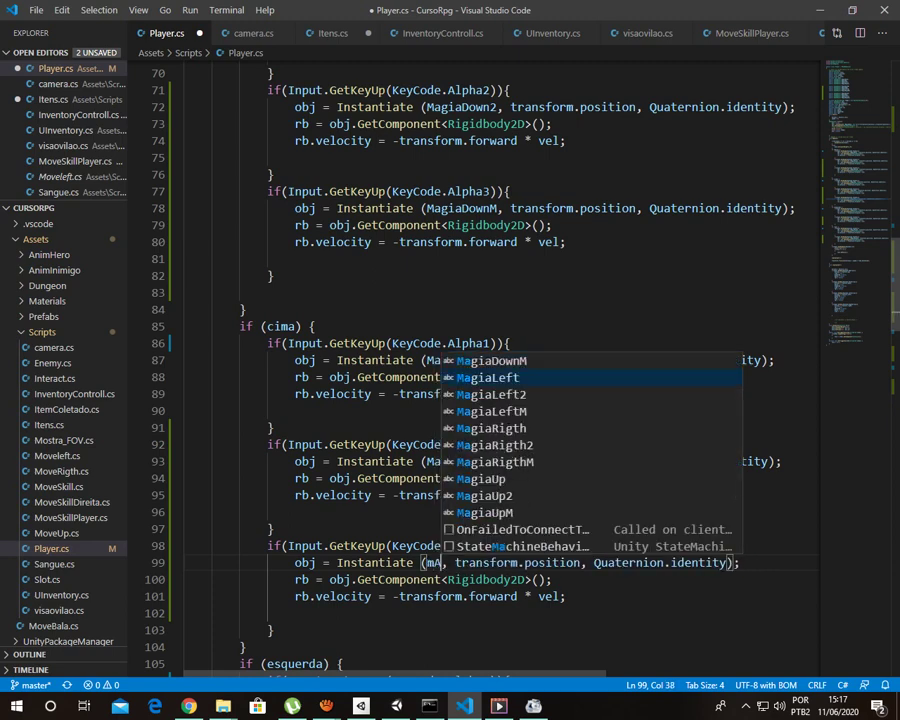
{"action": "key", "text": "Down"}
{"action": "key", "text": "Down"}
{"action": "key", "text": "Down"}
{"action": "key", "text": "Down"}
{"action": "key", "text": "Down"}
{"action": "key", "text": "Down"}
{"action": "key", "text": "Down"}
{"action": "key", "text": "Down"}
{"action": "key", "text": "Return"}
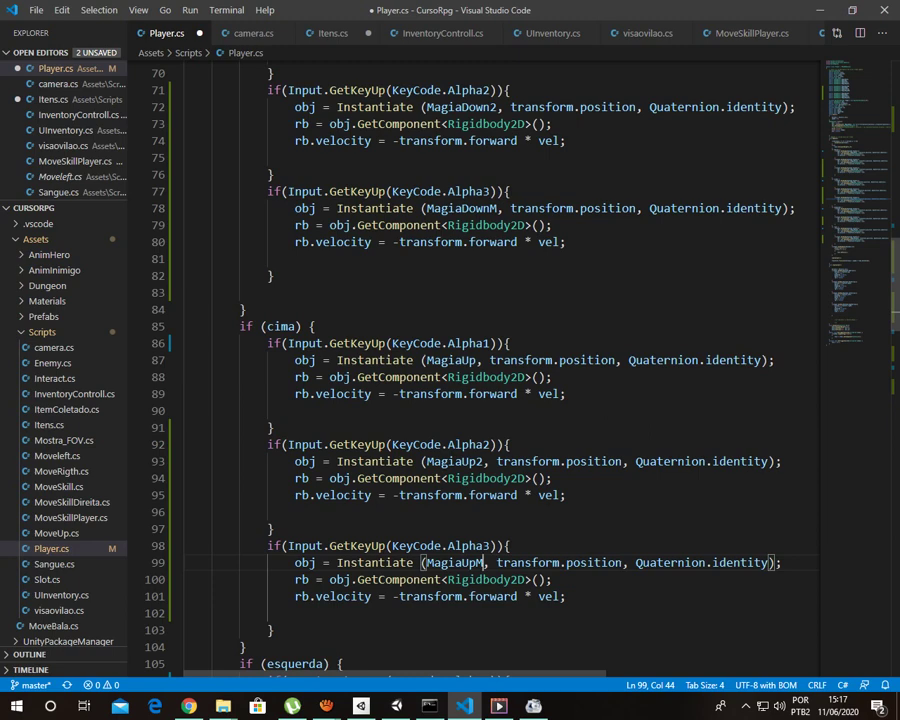
{"action": "scroll", "coordinate": [490, 360], "scroll_direction": "down", "scroll_amount": 2}
{"action": "scroll", "coordinate": [490, 360], "scroll_direction": "down", "scroll_amount": 2}
- Copy the esquerda Alpha2 block, paste it below, and change it to Alpha3
{"action": "scroll", "coordinate": [490, 360], "scroll_direction": "down", "scroll_amount": 1}
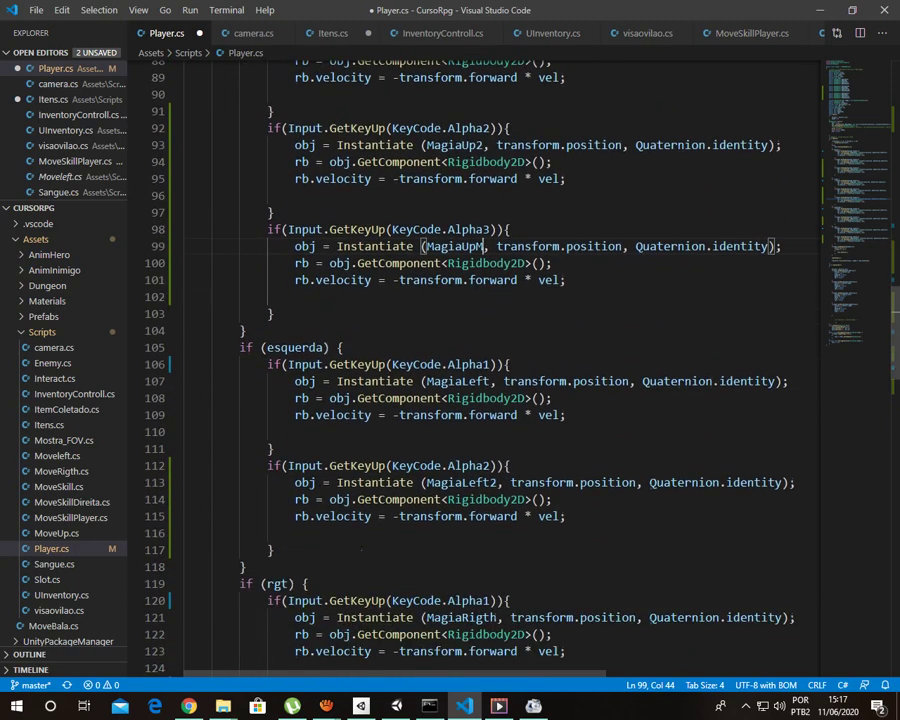
{"action": "mouse_move", "coordinate": [274, 550]}
{"action": "left_mouse_down"}
{"action": "mouse_move", "coordinate": [185, 533]}
{"action": "mouse_move", "coordinate": [185, 482]}
{"action": "mouse_move", "coordinate": [267, 466]}
{"action": "left_mouse_up"}
{"action": "key", "text": "ctrl+c"}
{"action": "left_click", "coordinate": [274, 550]}
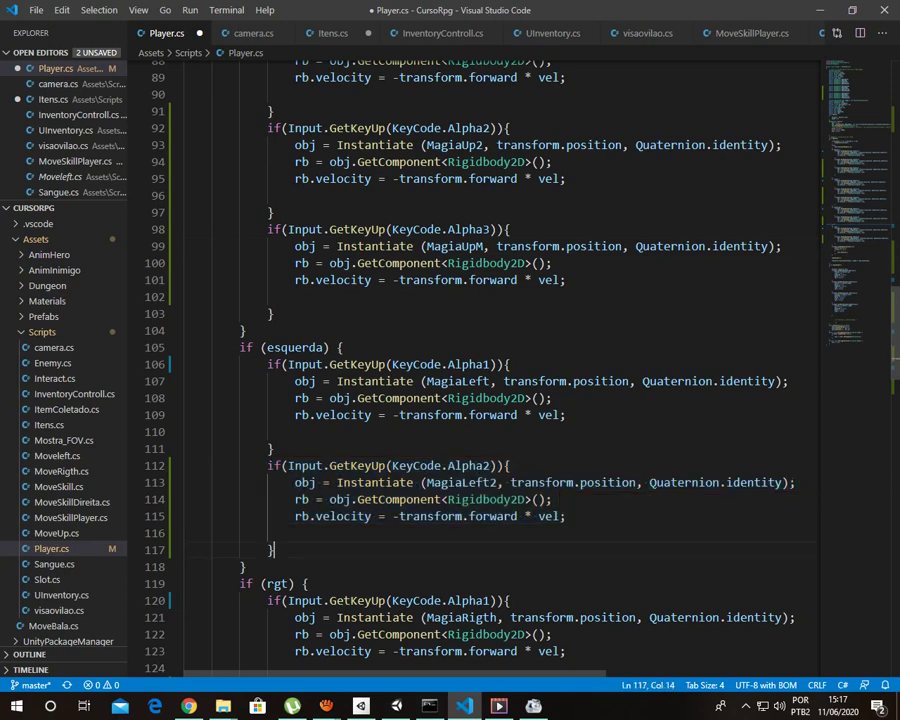
{"action": "key", "text": "Return"}
{"action": "key", "text": "ctrl+v"}
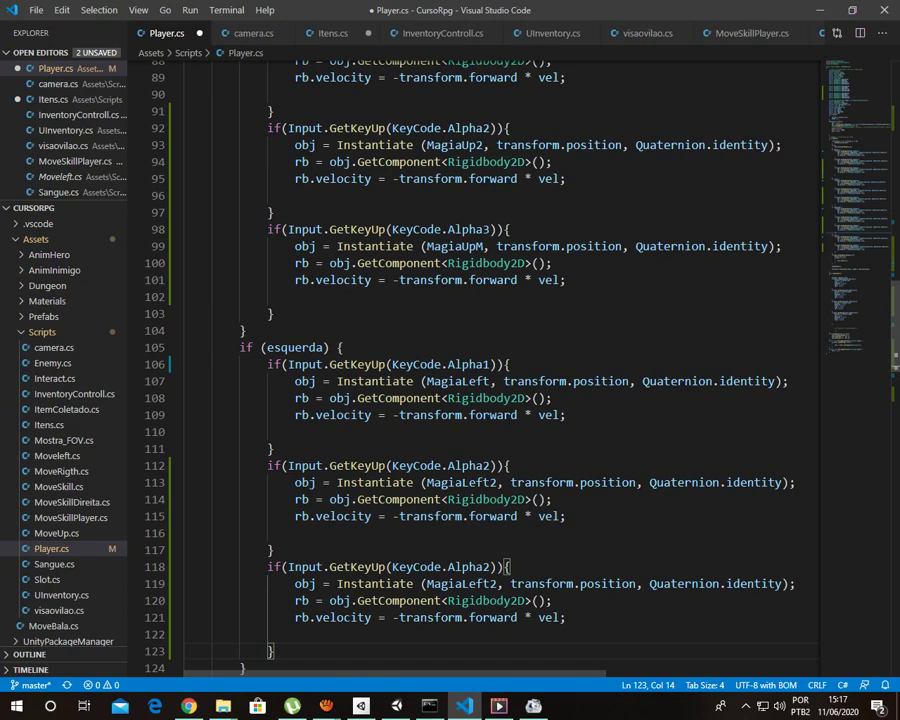
{"action": "left_click", "coordinate": [492, 567]}
{"action": "key", "text": "BackSpace"}
{"action": "type", "text": "3"}
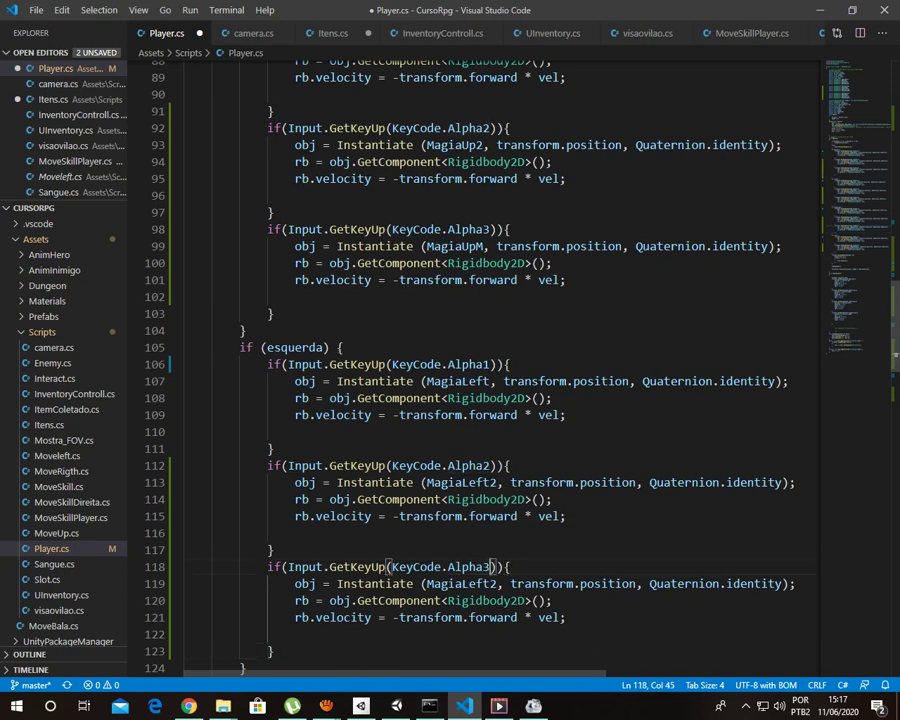
- Replace MagiaLeft2 with MagiaLeftM in the new block via IntelliSense
{"action": "key", "text": "Down"}
{"action": "key", "text": "Right"}
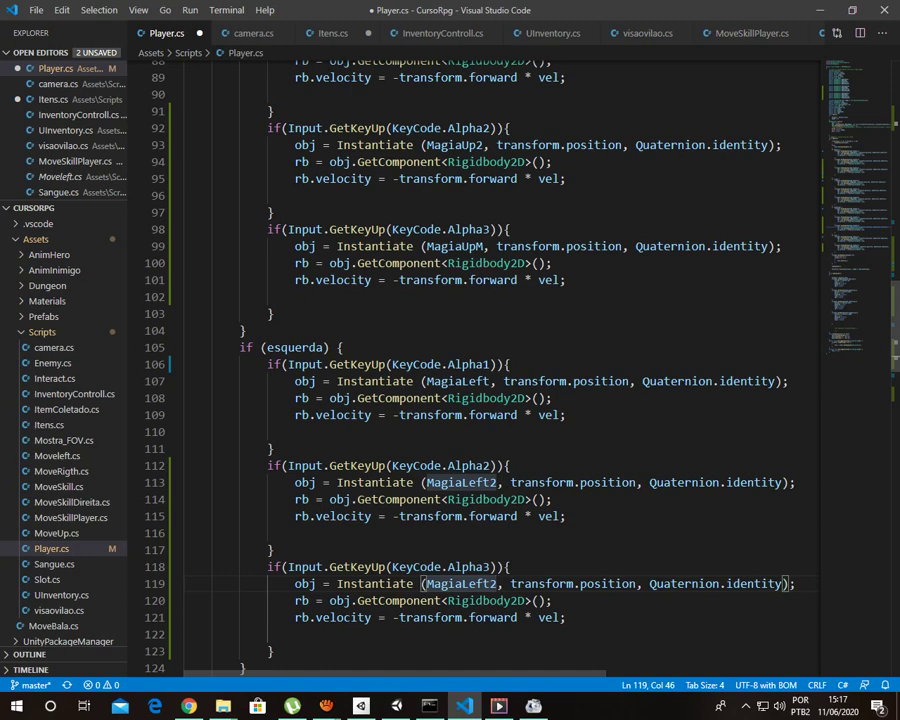
{"action": "key", "text": "BackSpace"}
{"action": "key", "text": "BackSpace"}
{"action": "key", "text": "BackSpace"}
{"action": "key", "text": "BackSpace"}
{"action": "key", "text": "BackSpace"}
{"action": "key", "text": "BackSpace"}
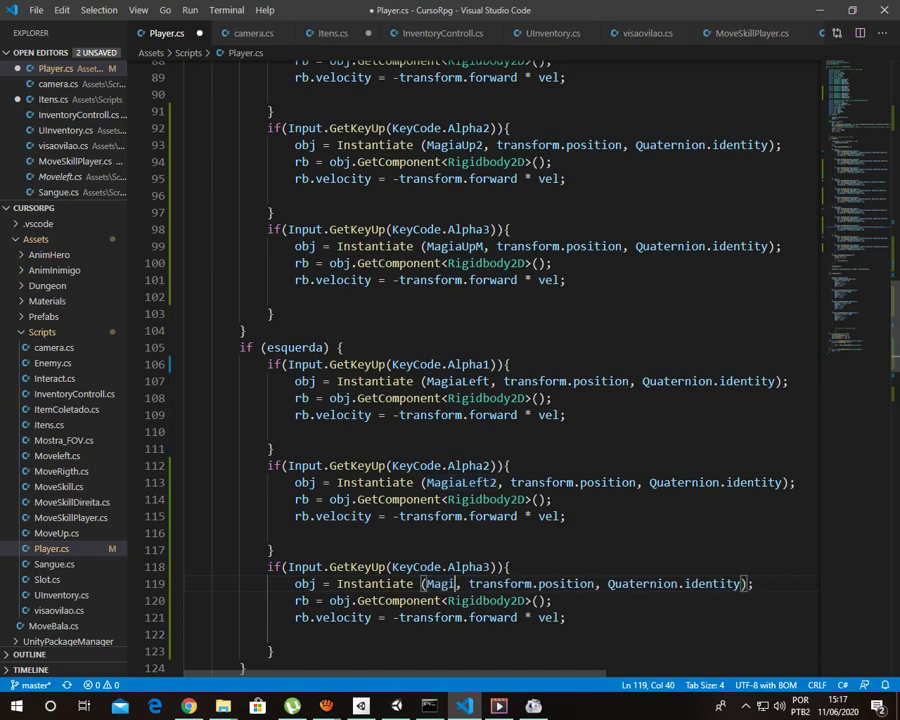
{"action": "key", "text": "BackSpace"}
{"action": "key", "text": "BackSpace"}
{"action": "key", "text": "BackSpace"}
{"action": "key", "text": "BackSpace"}
{"action": "type", "text": "mA"}
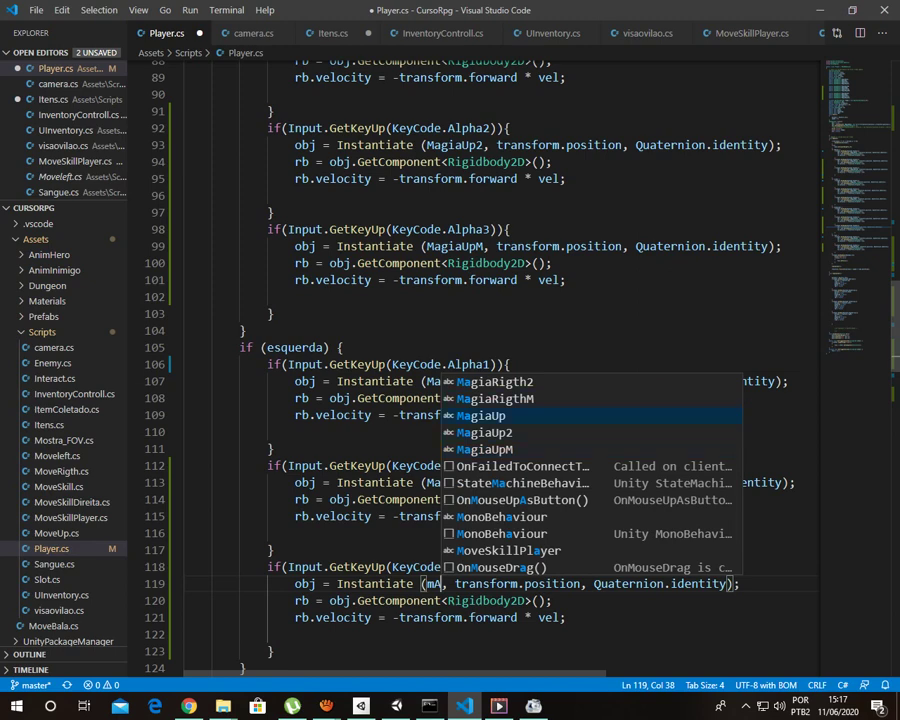
{"action": "key", "text": "Down"}
{"action": "key", "text": "Up"}
{"action": "key", "text": "Up"}
{"action": "key", "text": "Up"}
{"action": "key", "text": "Up"}
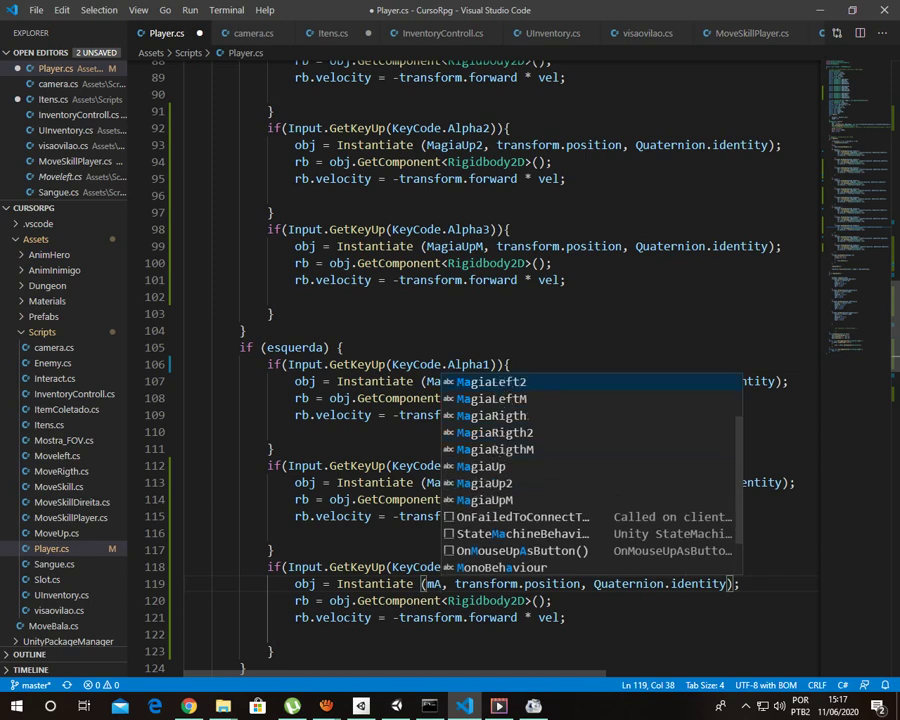
{"action": "key", "text": "Down"}
{"action": "key", "text": "Return"}
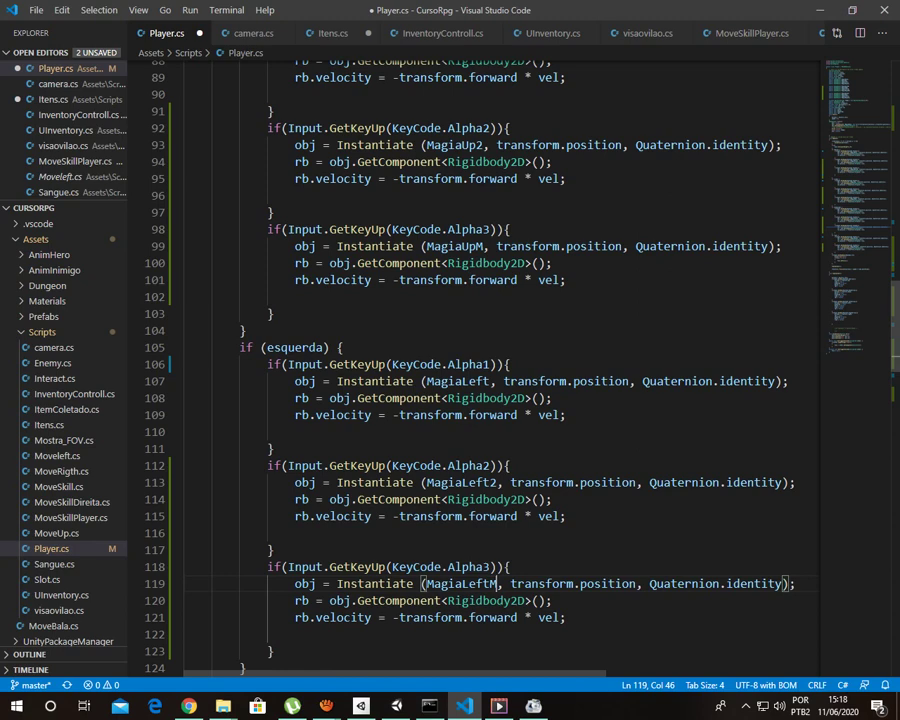
{"action": "left_click", "coordinate": [497, 600]}
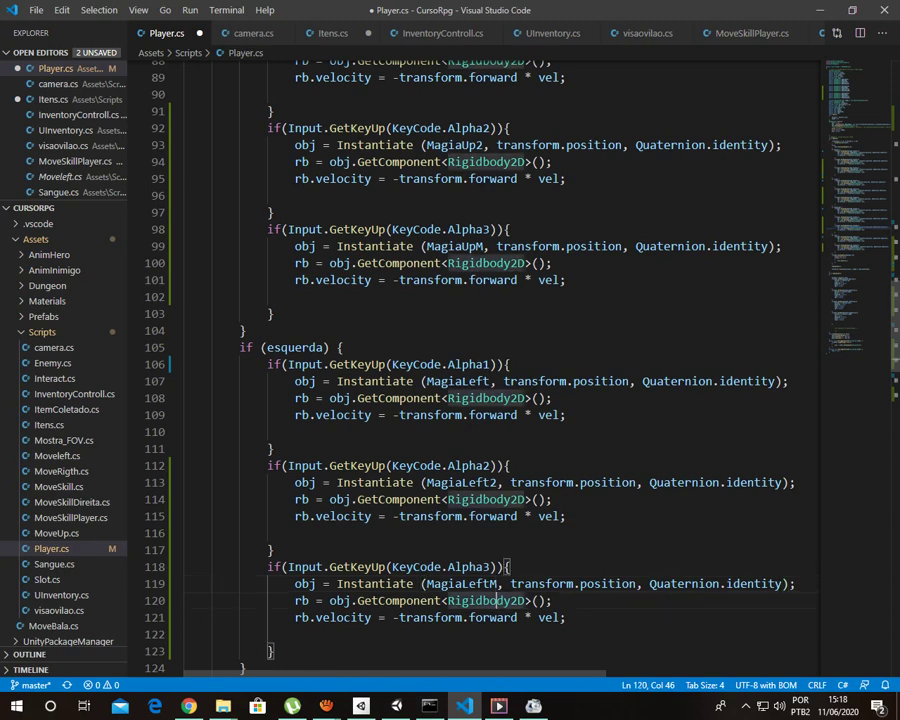
{"action": "scroll", "coordinate": [497, 600], "scroll_direction": "down", "scroll_amount": 3}
{"action": "scroll", "coordinate": [497, 600], "scroll_direction": "down", "scroll_amount": 2}
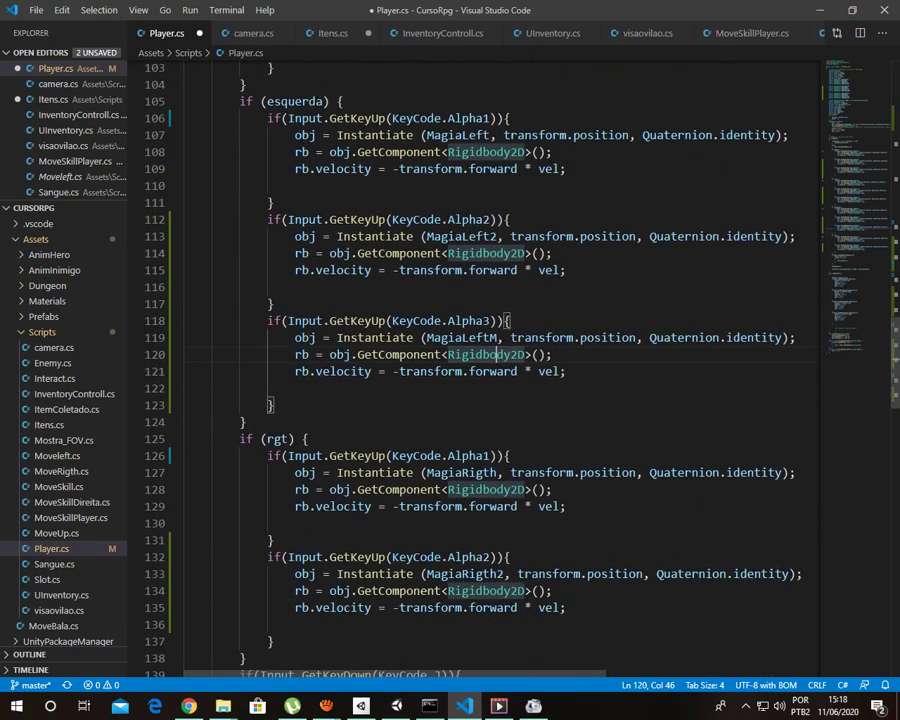
{"action": "scroll", "coordinate": [497, 600], "scroll_direction": "down", "scroll_amount": 1}
{"action": "scroll", "coordinate": [497, 600], "scroll_direction": "down", "scroll_amount": 1}
- Duplicate the rgt branch's Alpha2 block and change its key to Alpha3
{"action": "scroll", "coordinate": [497, 600], "scroll_direction": "down", "scroll_amount": 1}
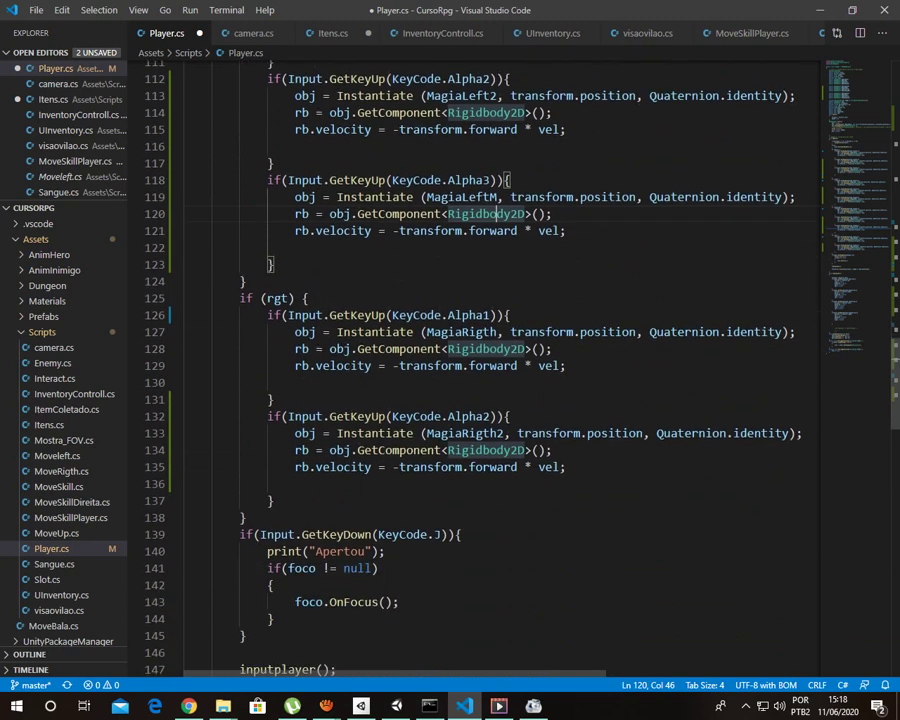
{"action": "left_click_drag", "start_coordinate": [267, 416], "coordinate": [272, 500]}
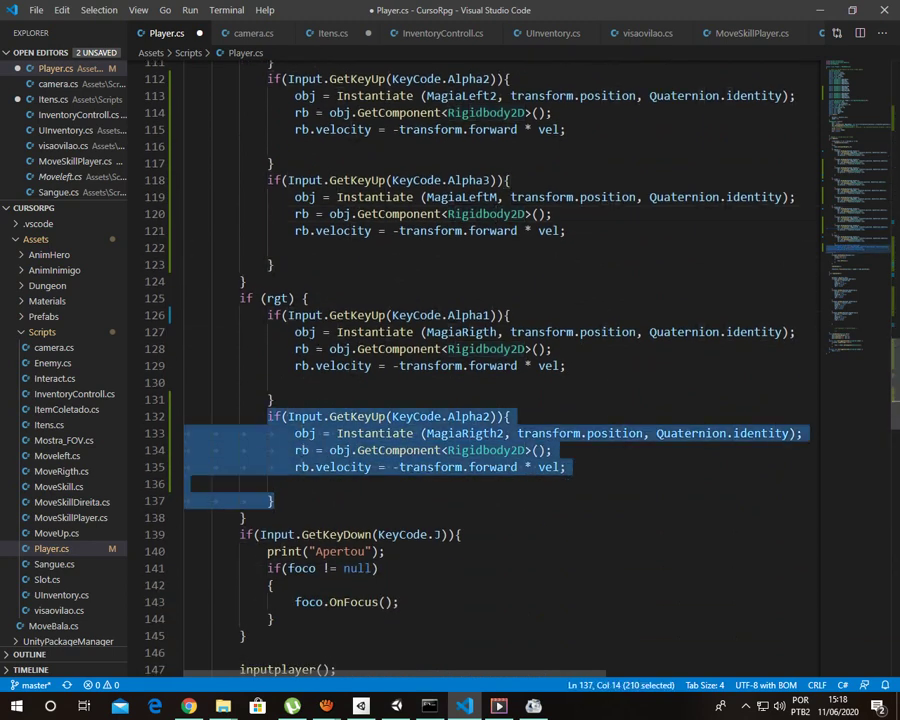
{"action": "left_click", "coordinate": [184, 483]}
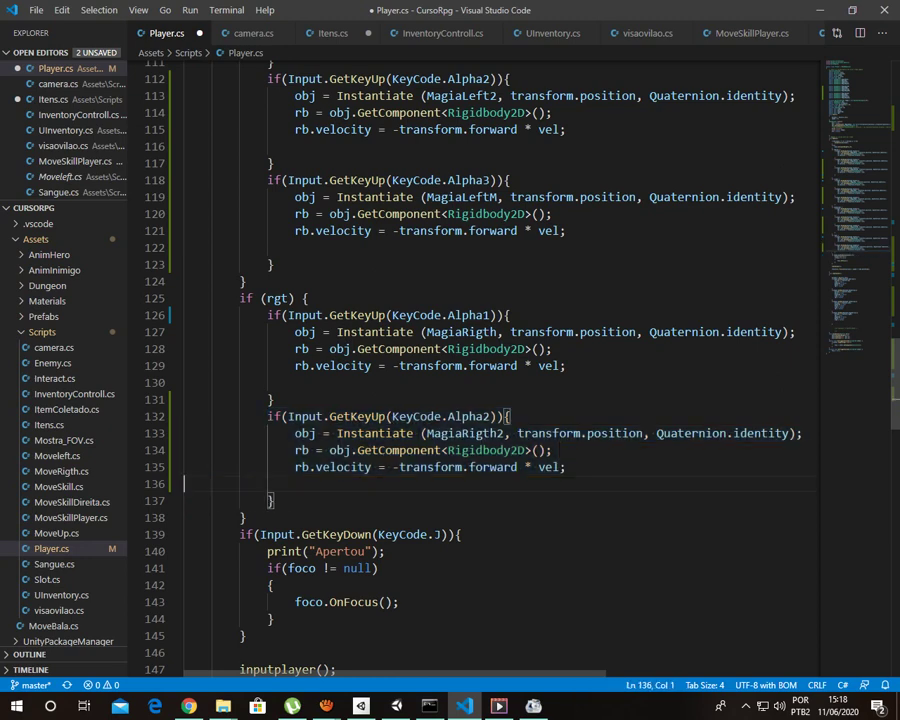
{"action": "left_click", "coordinate": [273, 500]}
{"action": "key", "text": "Return"}
{"action": "key", "text": "ctrl+v"}
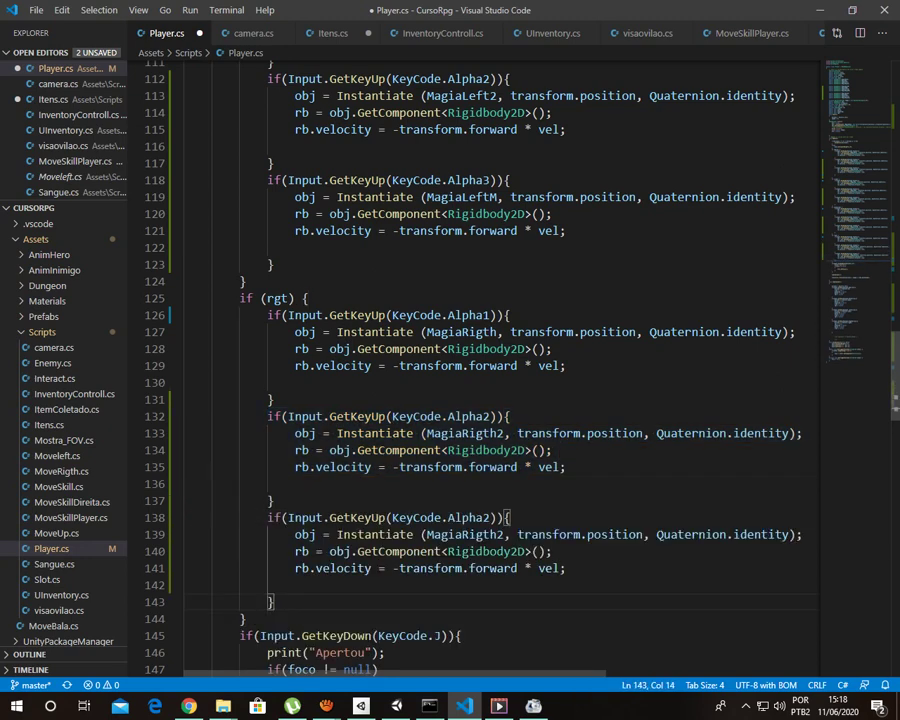
{"action": "left_click", "coordinate": [490, 517]}
{"action": "key", "text": "BackSpace"}
{"action": "type", "text": "3"}
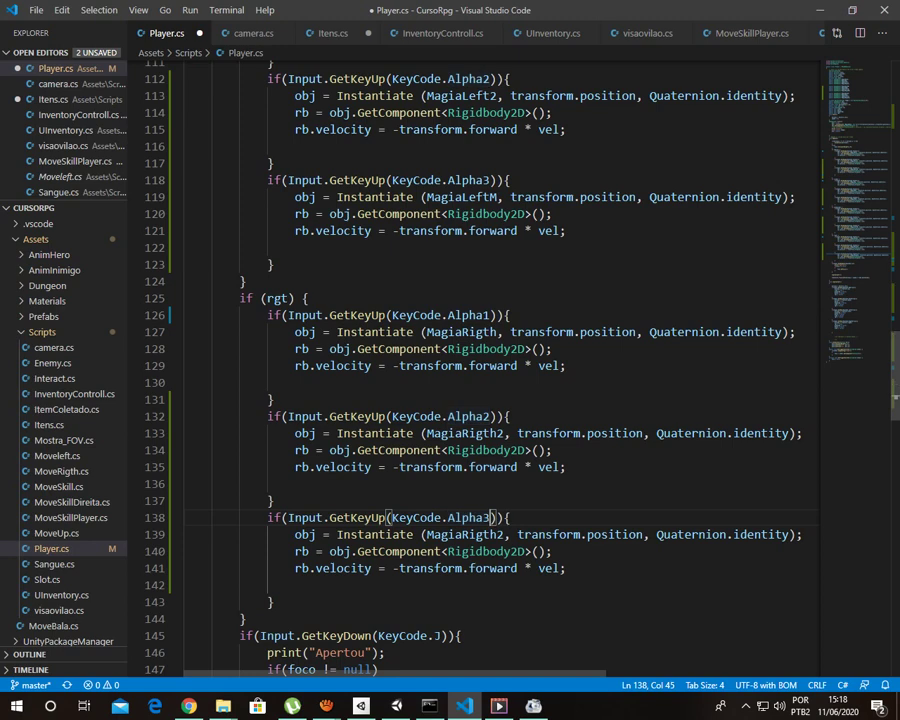
- Swap MagiaRigth2 for MagiaRigthM in the new block and save Player.cs
{"action": "left_click", "coordinate": [424, 534]}
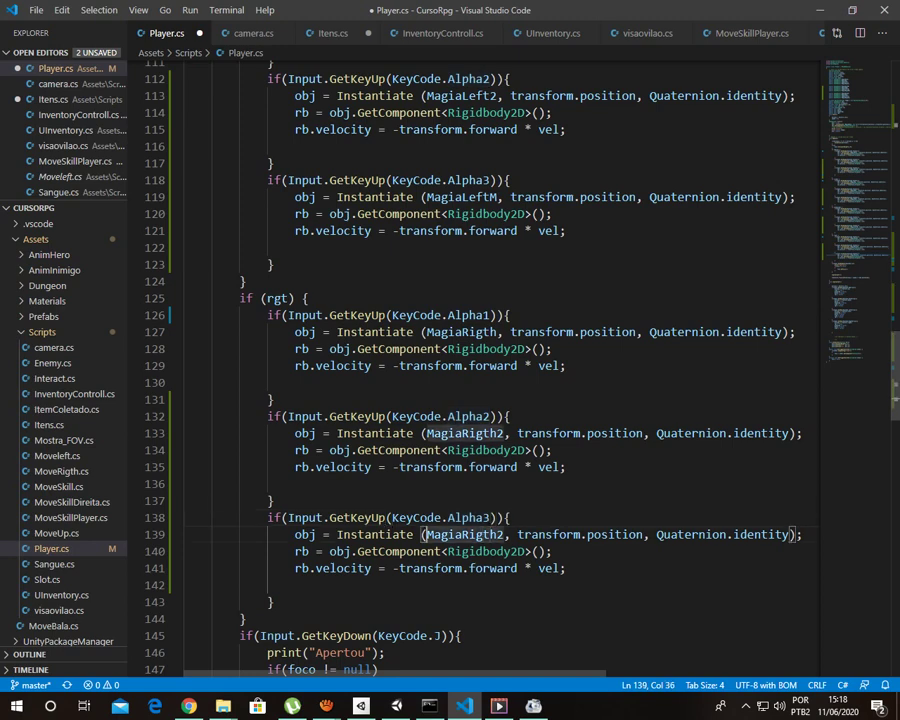
{"action": "key", "text": "ctrl+Right"}
{"action": "key", "text": "BackSpace"}
{"action": "key", "text": "BackSpace"}
{"action": "key", "text": "BackSpace"}
{"action": "key", "text": "BackSpace"}
{"action": "key", "text": "BackSpace"}
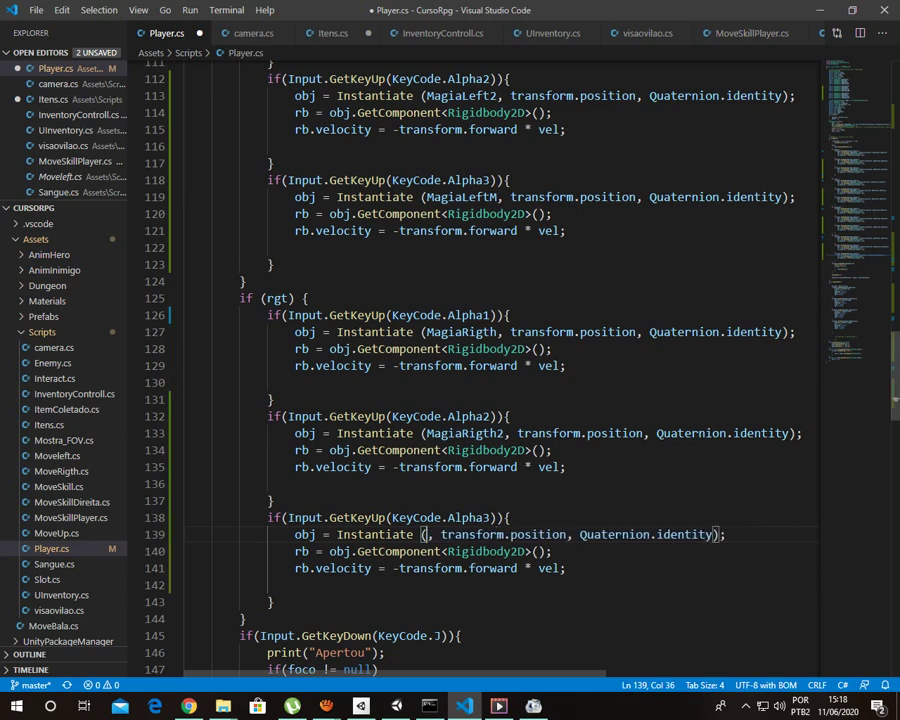
{"action": "type", "text": "mA"}
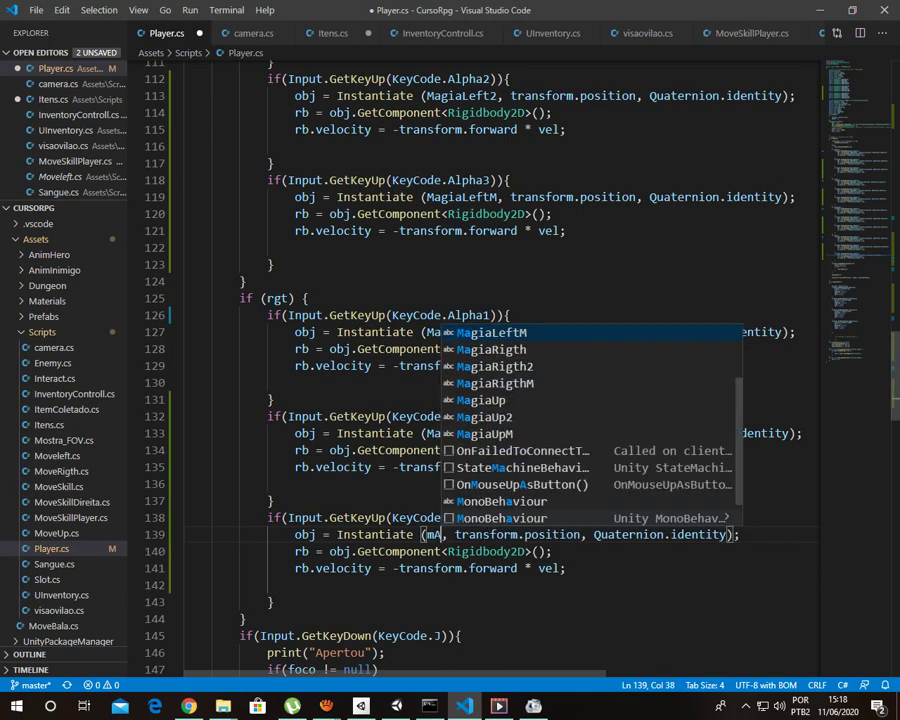
{"action": "key", "text": "Down"}
{"action": "key", "text": "Down"}
{"action": "key", "text": "Down"}
{"action": "key", "text": "Return"}
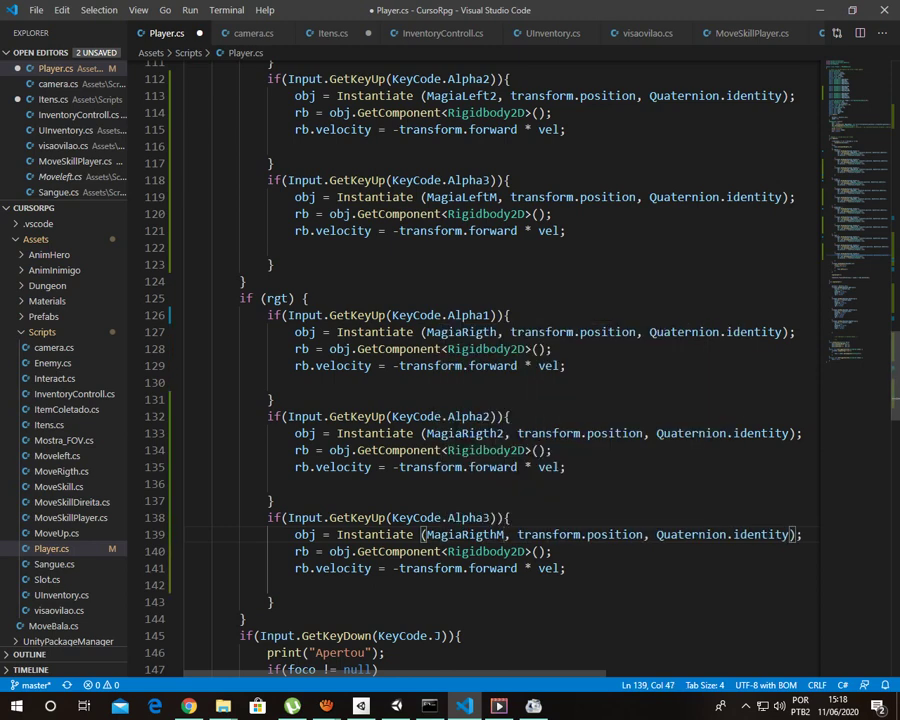
{"action": "key", "text": "Right"}
{"action": "key", "text": "ctrl+s"}
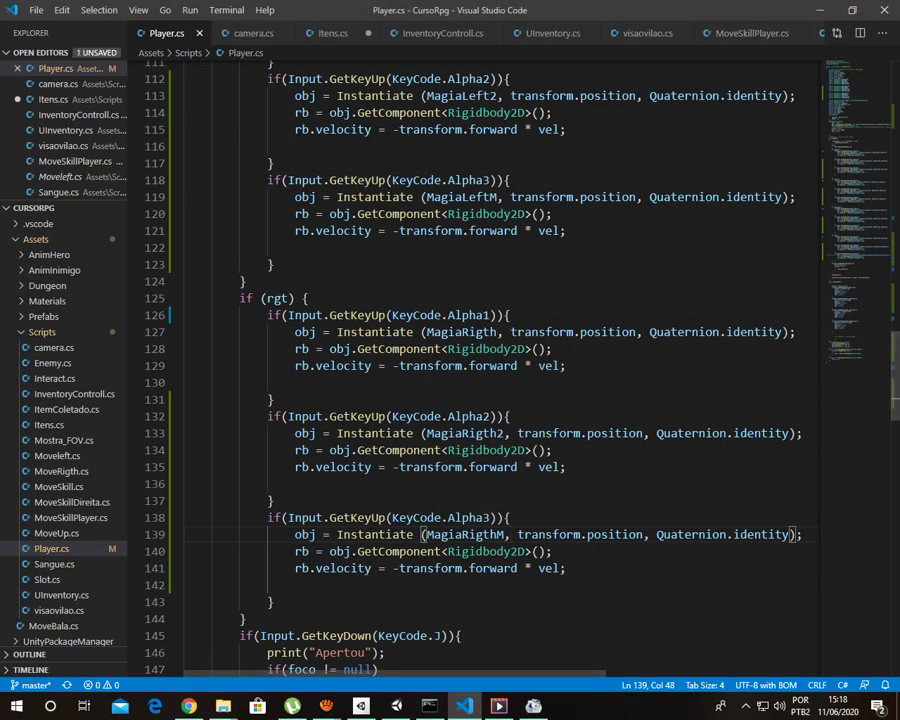
{"action": "mouse_move", "coordinate": [396, 706]}
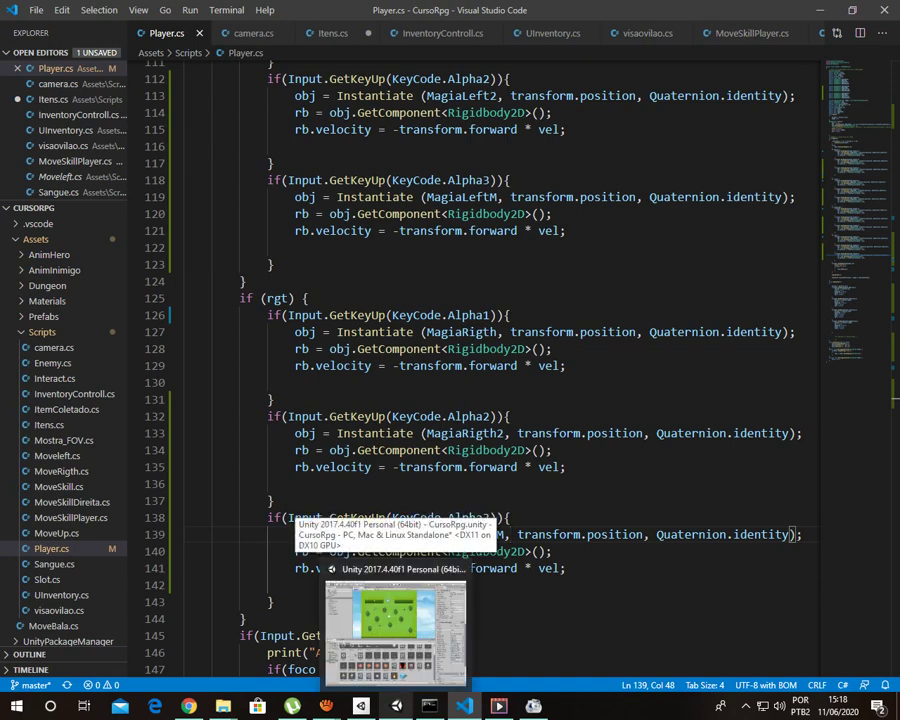
- Back in Unity, focus and expand the BarradeSkill skill bar in the Hierarchy
{"action": "left_click", "coordinate": [390, 620]}
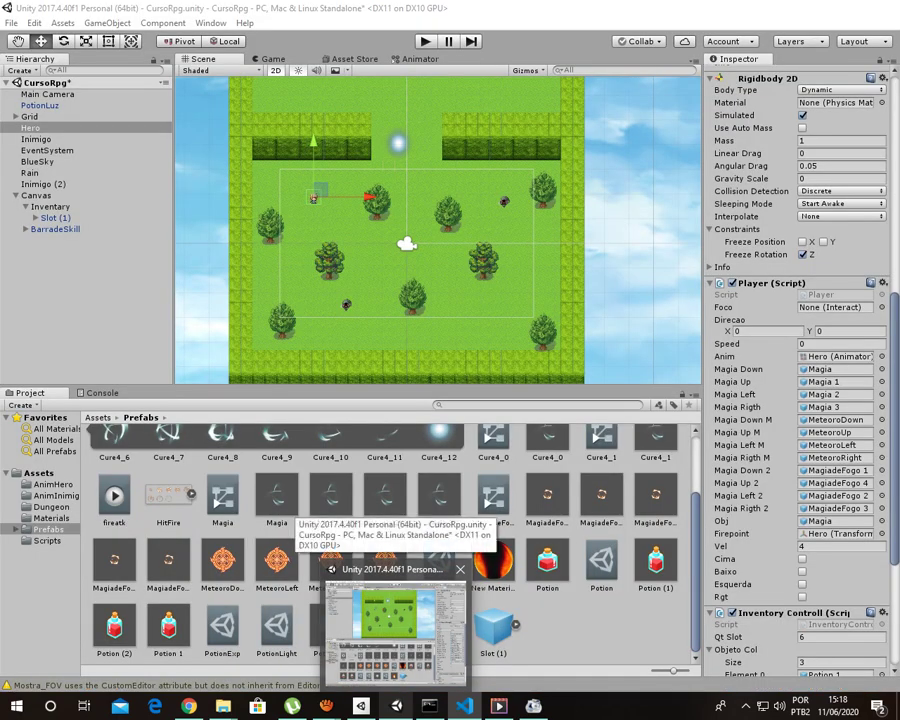
{"action": "left_click", "coordinate": [390, 620]}
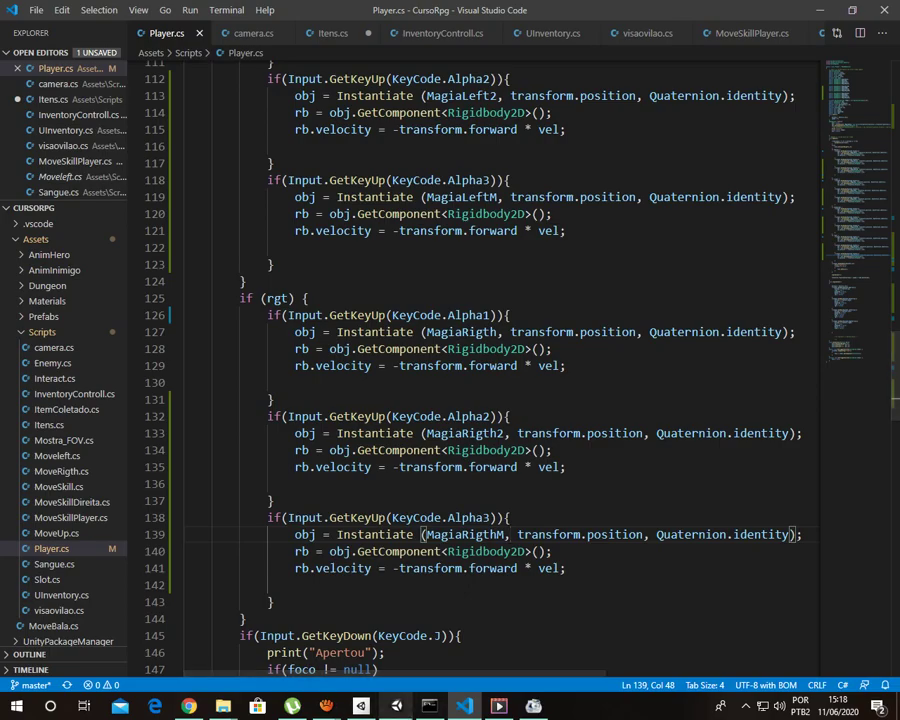
{"action": "key", "text": "alt+Tab"}
{"action": "scroll", "coordinate": [428, 235], "scroll_direction": "down", "scroll_amount": 3}
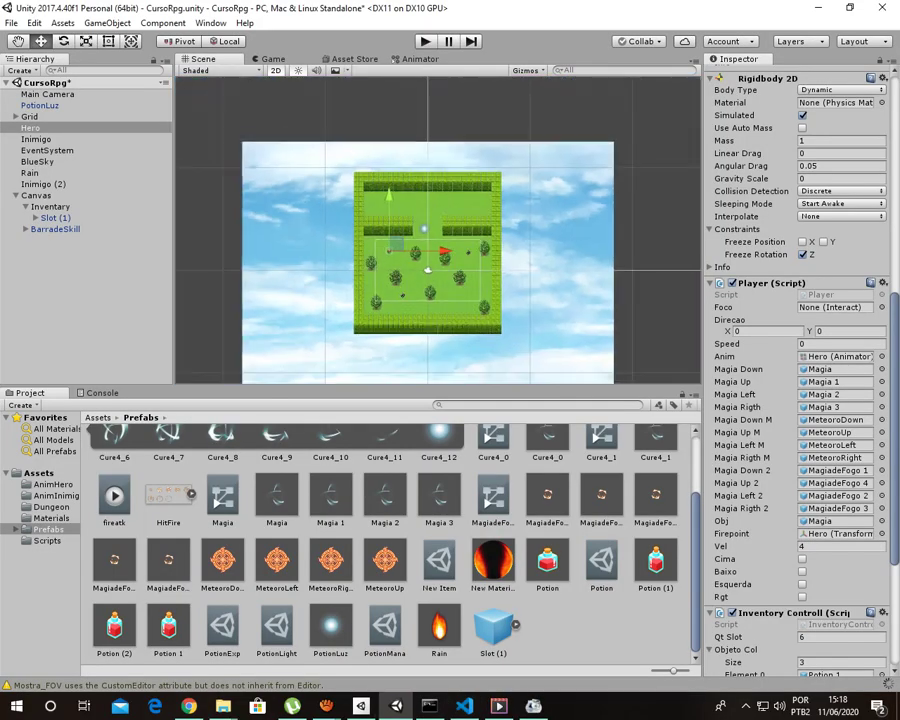
{"action": "scroll", "coordinate": [552, 252], "scroll_direction": "down", "scroll_amount": 3}
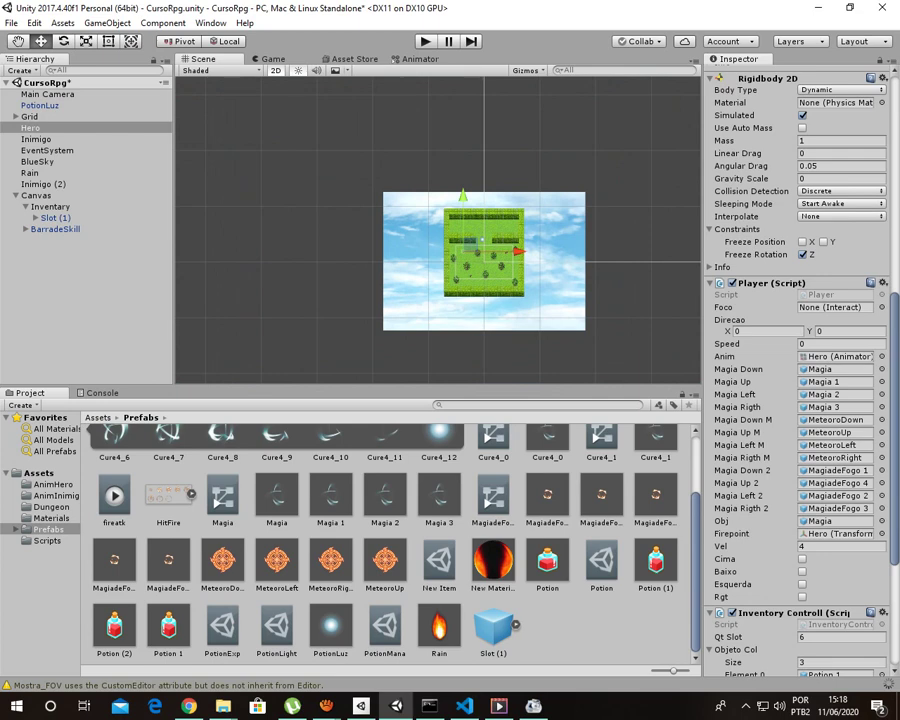
{"action": "scroll", "coordinate": [571, 227], "scroll_direction": "down", "scroll_amount": 5}
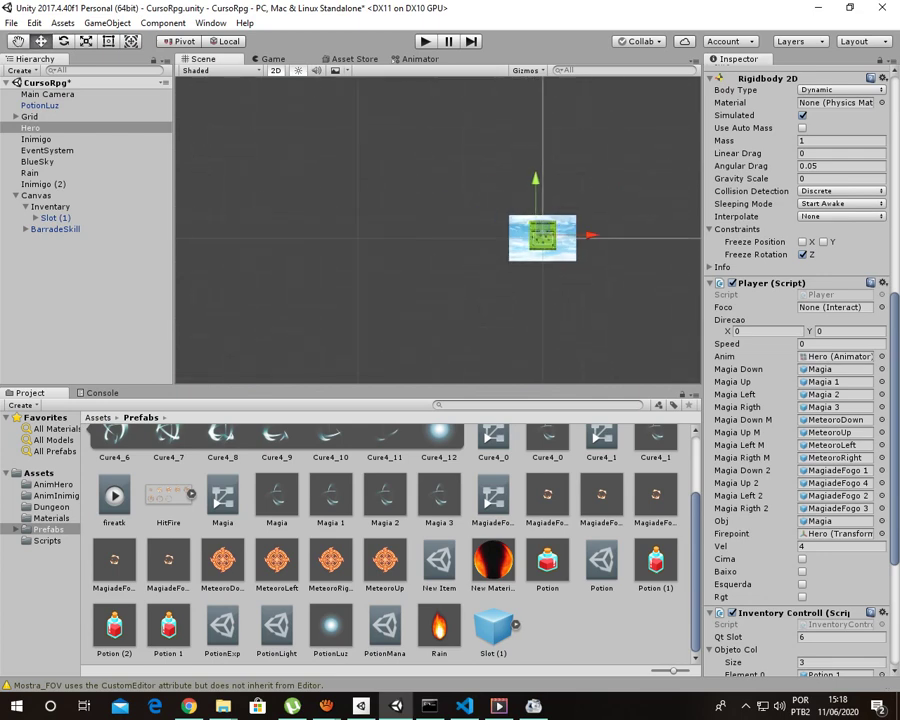
{"action": "scroll", "coordinate": [480, 200], "scroll_direction": "up", "scroll_amount": 3}
{"action": "scroll", "coordinate": [440, 230], "scroll_direction": "down", "scroll_amount": 5}
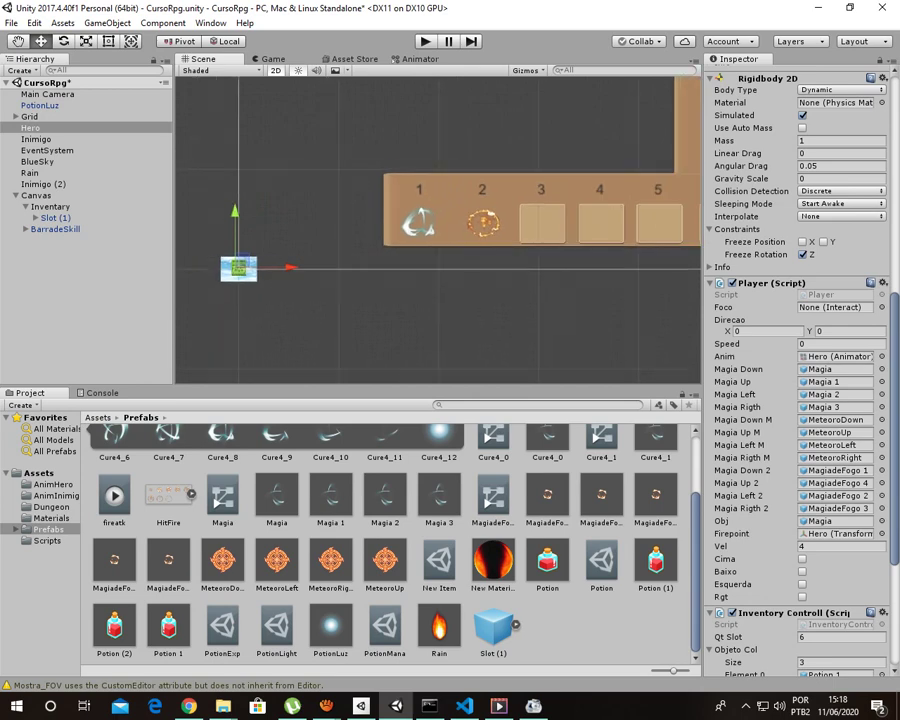
{"action": "double_click", "coordinate": [55, 229]}
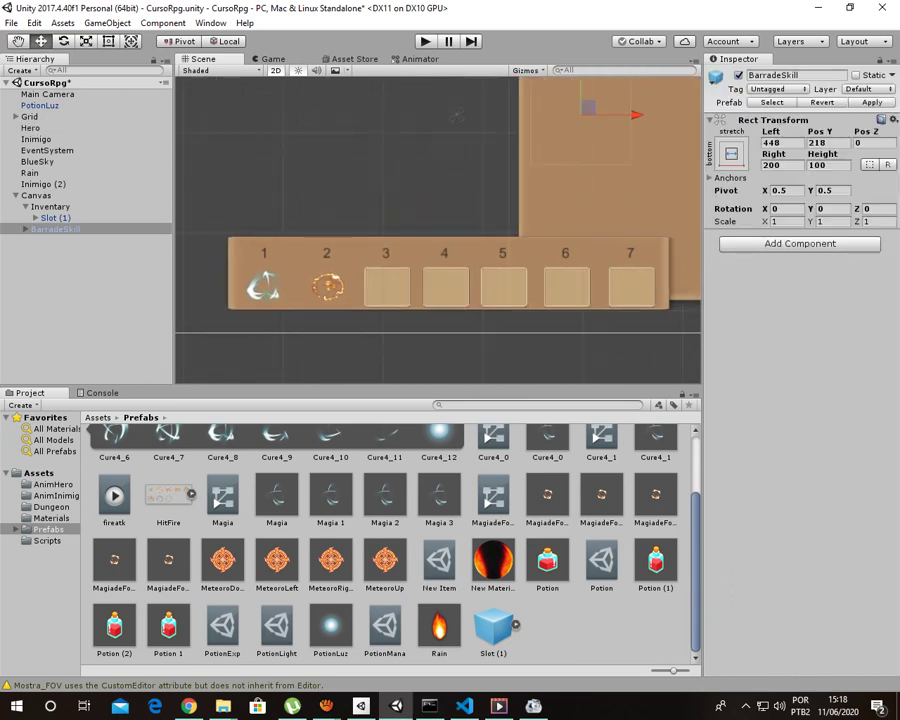
{"action": "left_click", "coordinate": [25, 229]}
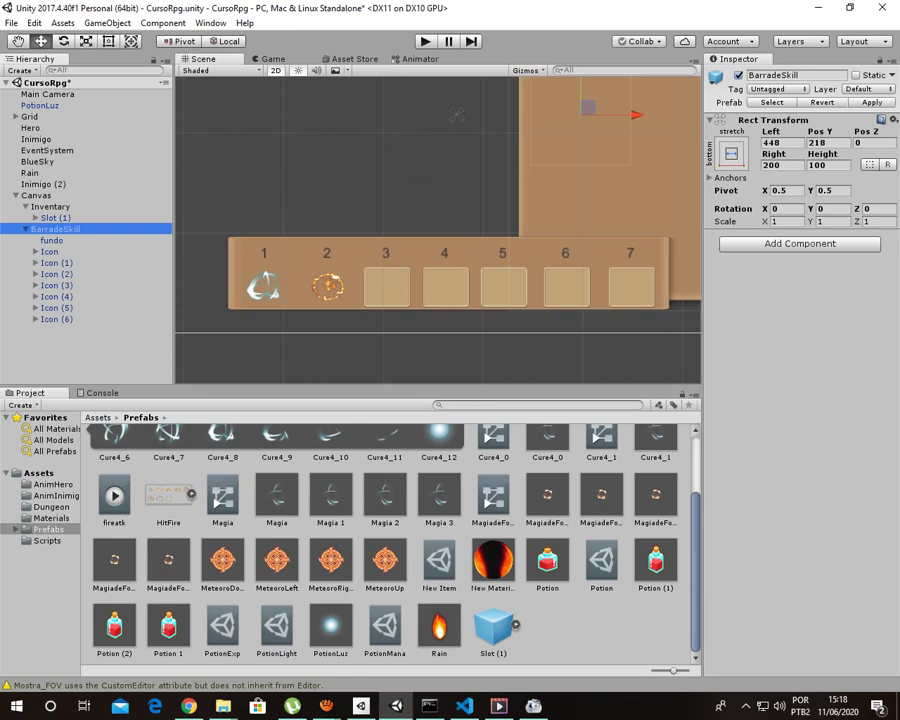
- Inspect the skill slot icons and select Icon (2) for slot 3
{"action": "left_click", "coordinate": [49, 251]}
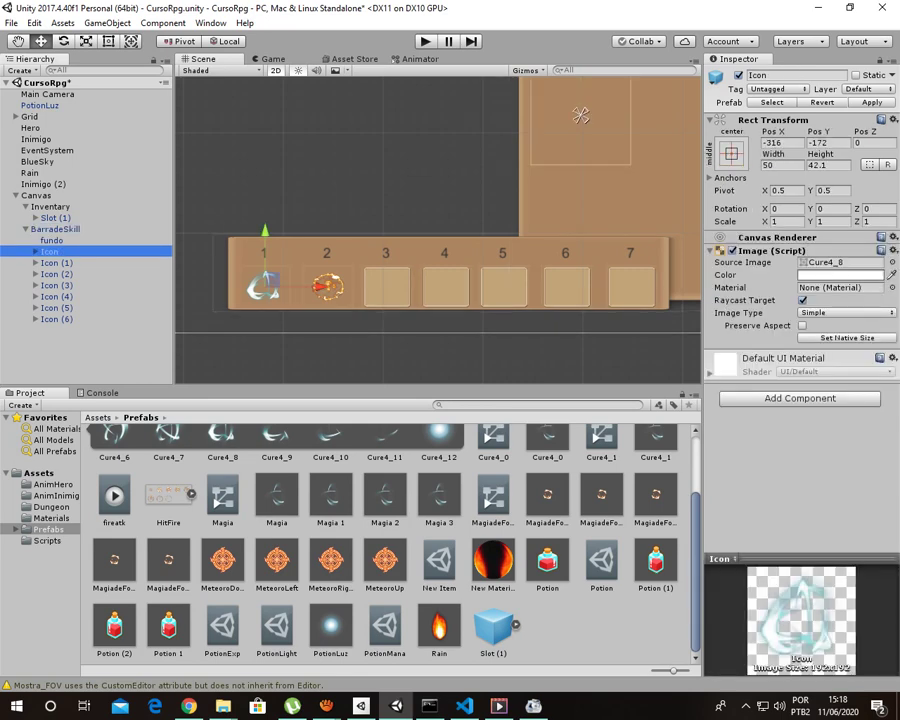
{"action": "key", "text": "Right"}
{"action": "left_click", "coordinate": [35, 273]}
{"action": "left_click", "coordinate": [61, 285]}
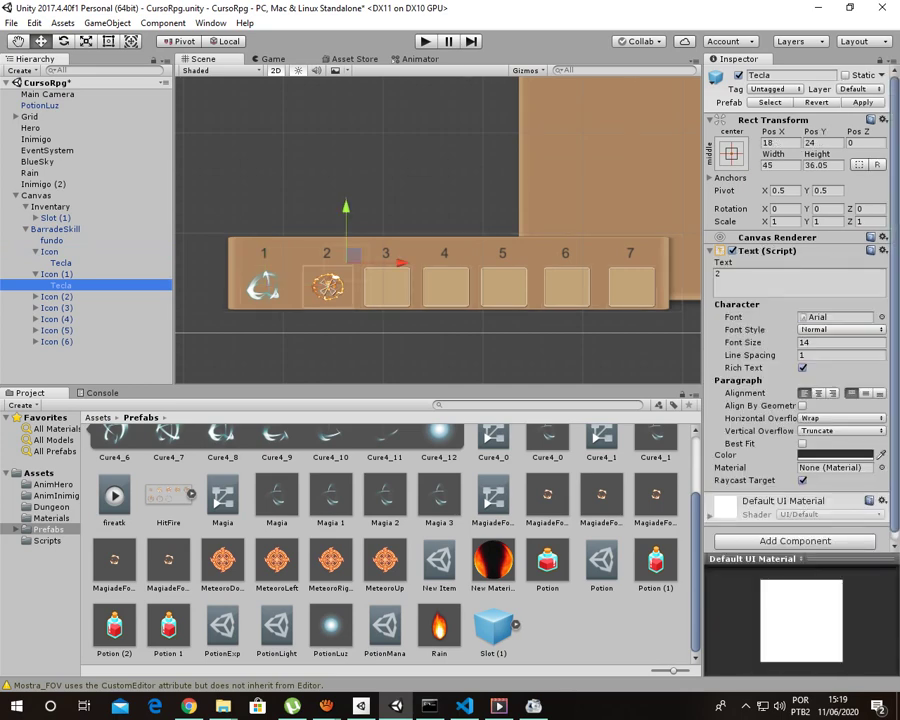
{"action": "left_click", "coordinate": [57, 273]}
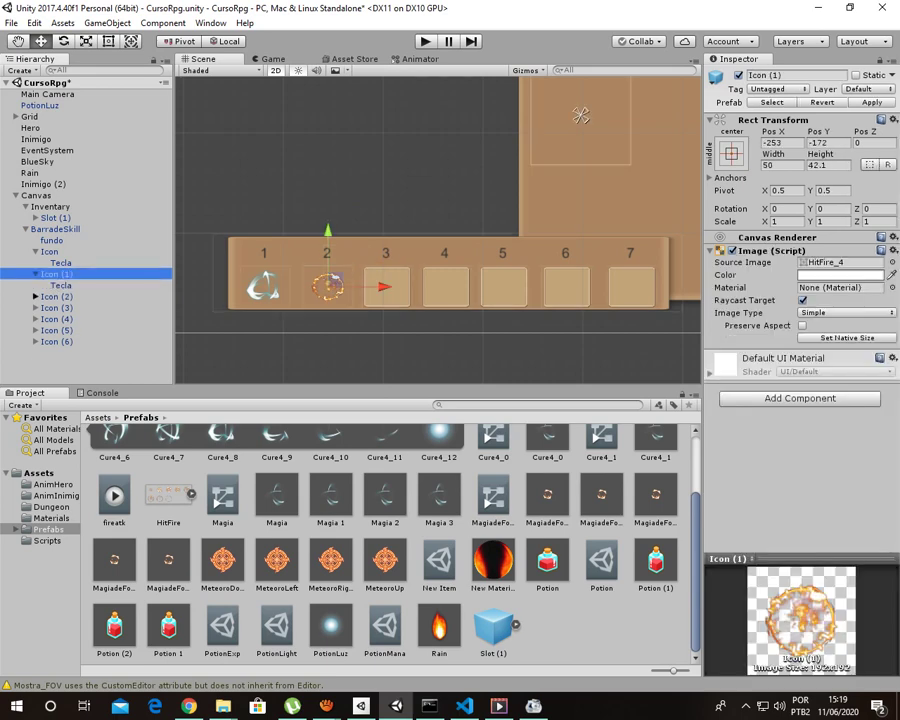
{"action": "left_click", "coordinate": [35, 296]}
{"action": "left_click", "coordinate": [57, 296]}
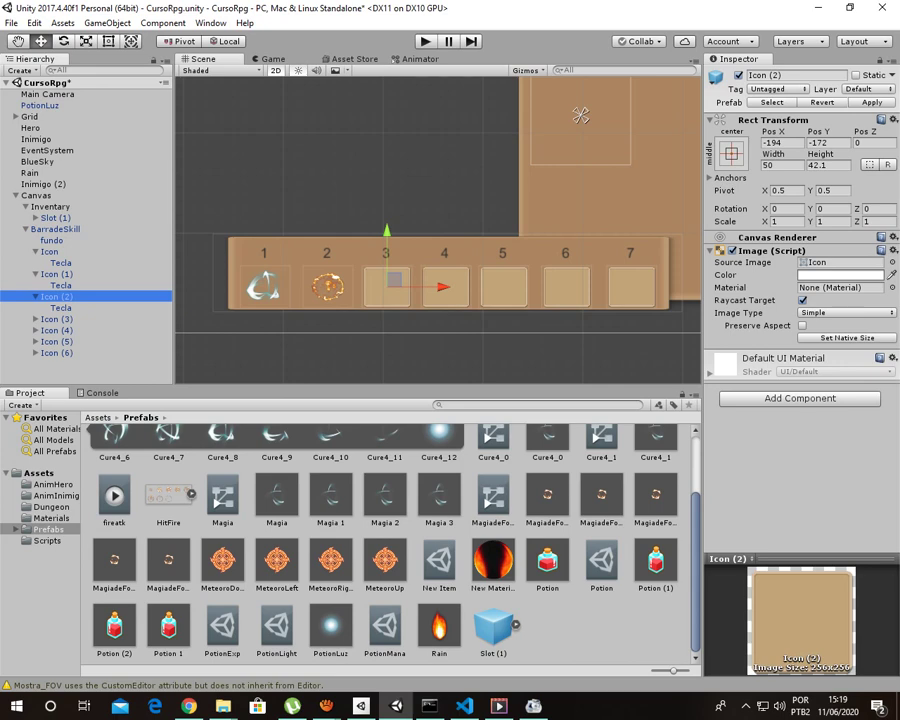
- Set Icon (2)'s Source Image to the Meteor_2 sprite and enter Play mode
{"action": "scroll", "coordinate": [390, 540], "scroll_direction": "up", "scroll_amount": 3}
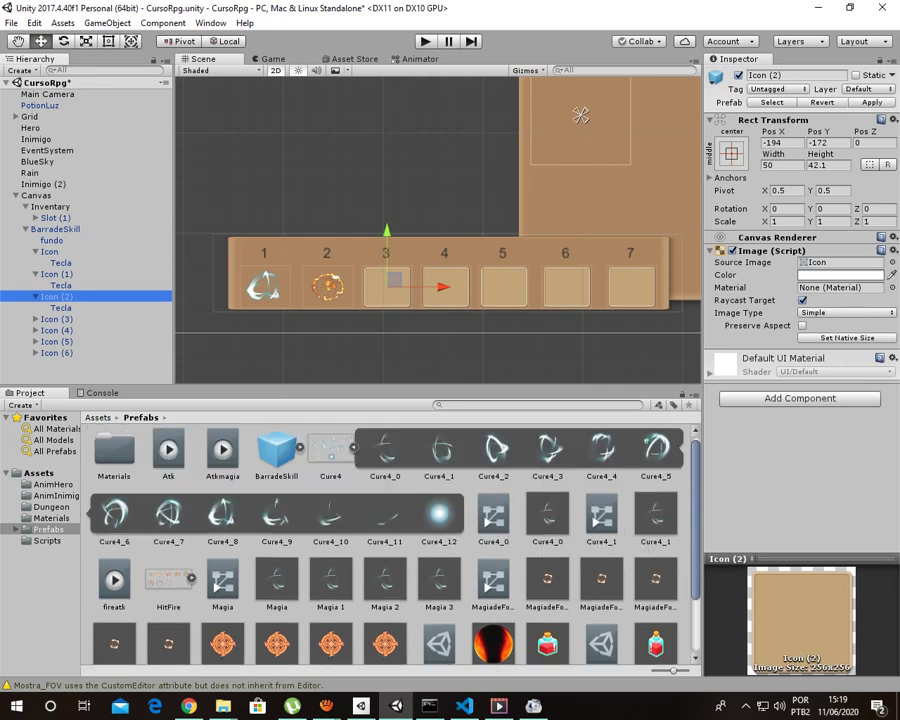
{"action": "scroll", "coordinate": [390, 540], "scroll_direction": "down", "scroll_amount": 3}
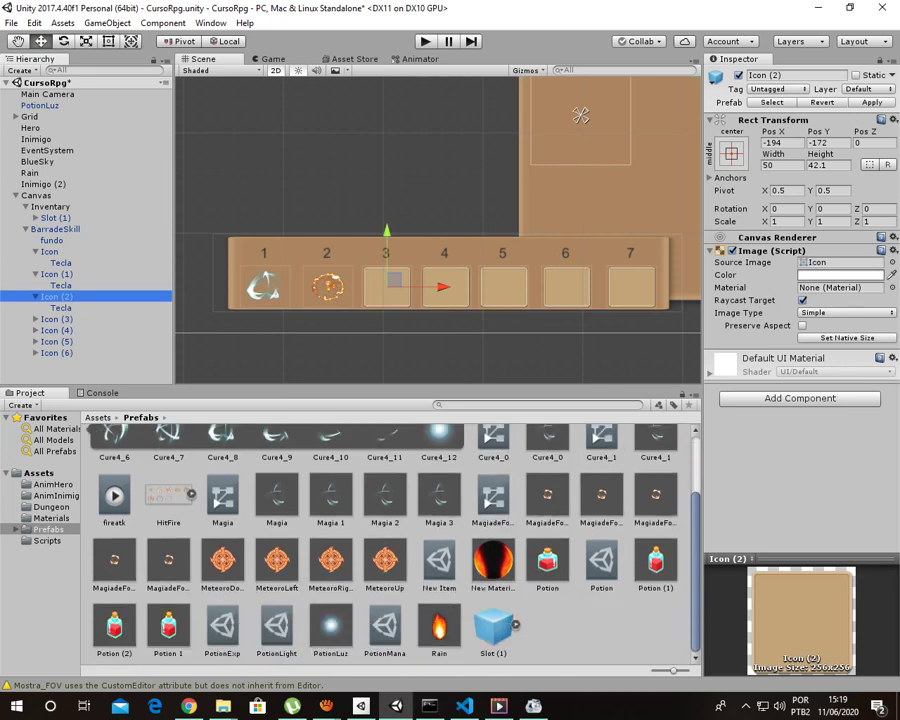
{"action": "left_click", "coordinate": [39, 473]}
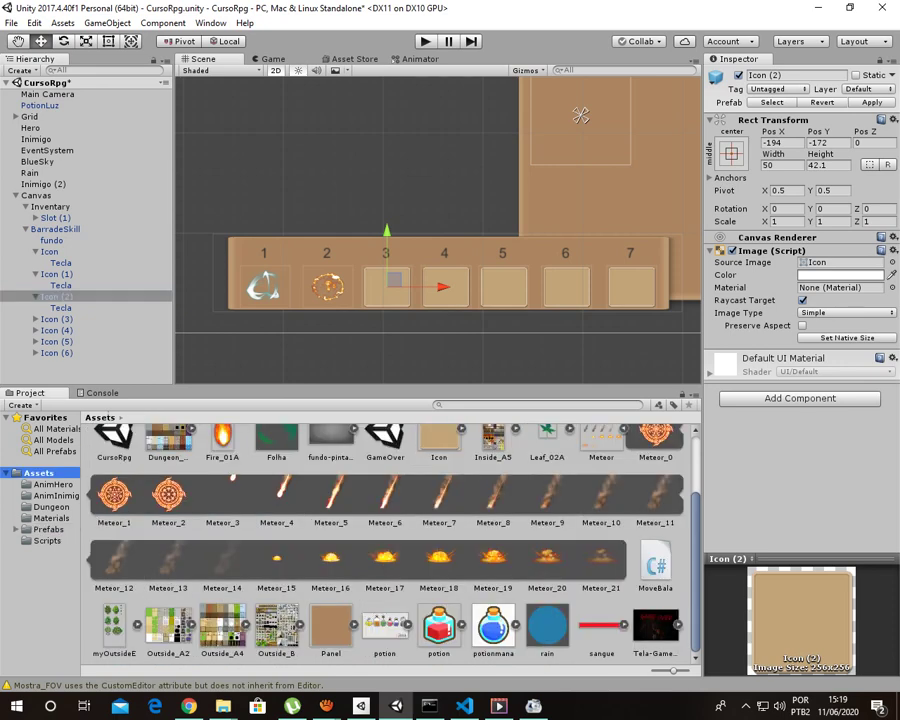
{"action": "scroll", "coordinate": [390, 540], "scroll_direction": "up", "scroll_amount": 3}
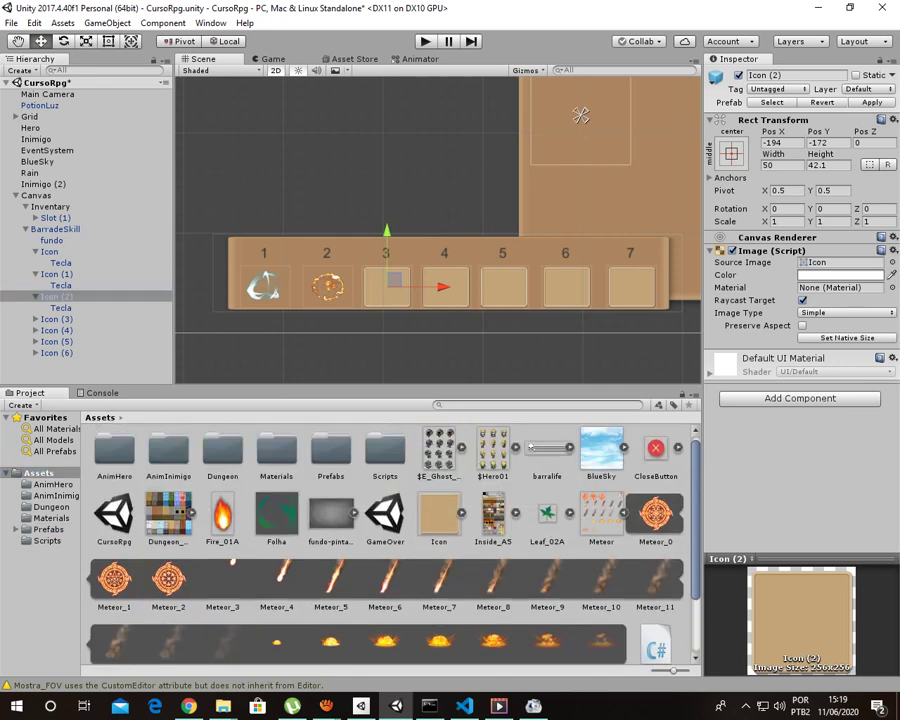
{"action": "left_click_drag", "start_coordinate": [168, 578], "coordinate": [840, 262]}
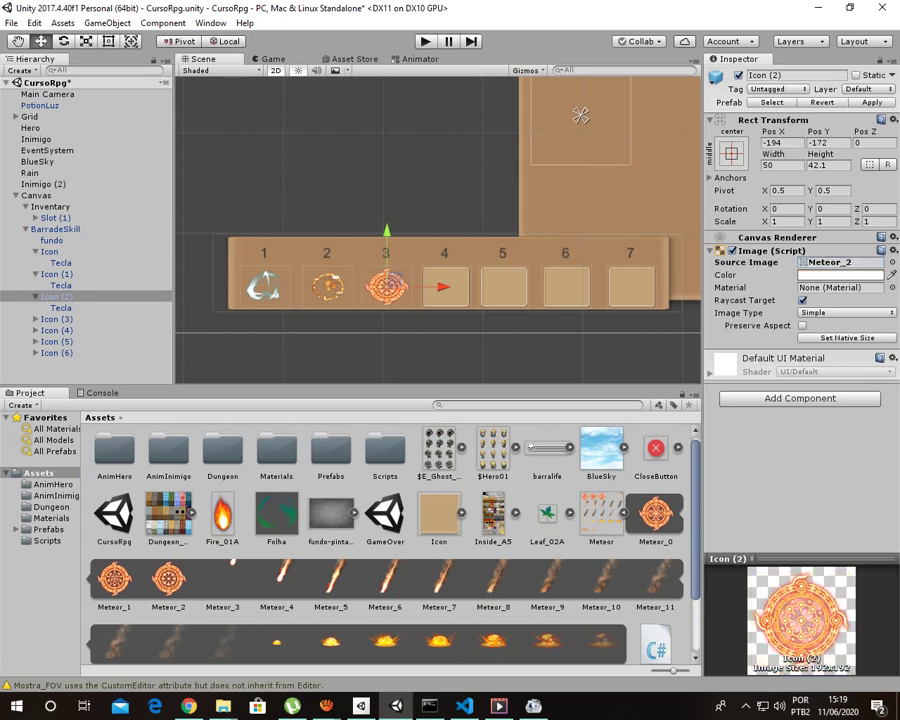
{"action": "left_click", "coordinate": [425, 41]}
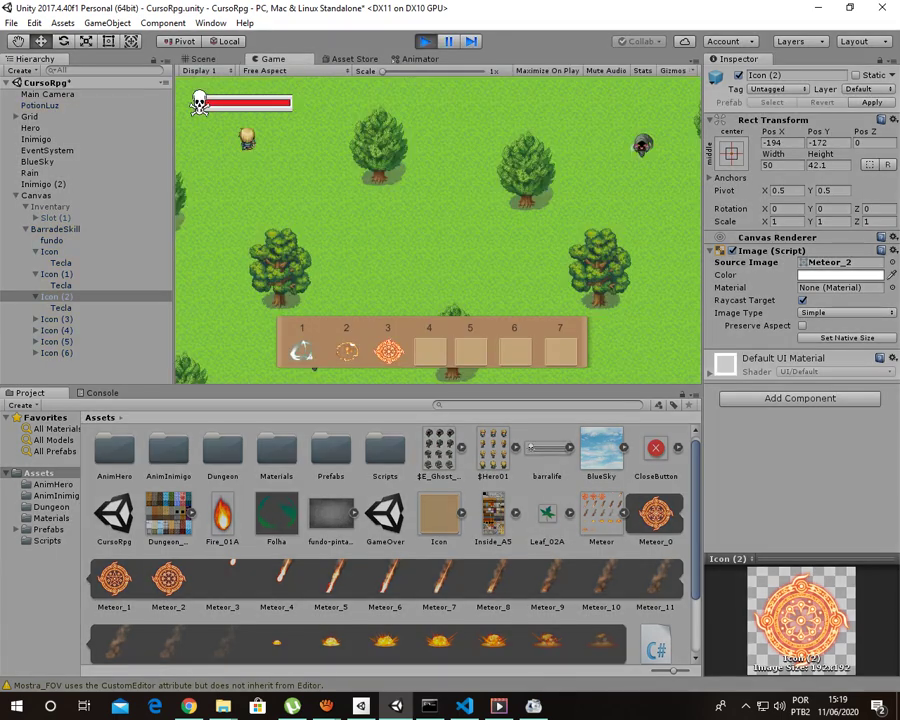
- Walk the hero right and down, casting meteors with key 3
{"action": "key", "text": "Right"}
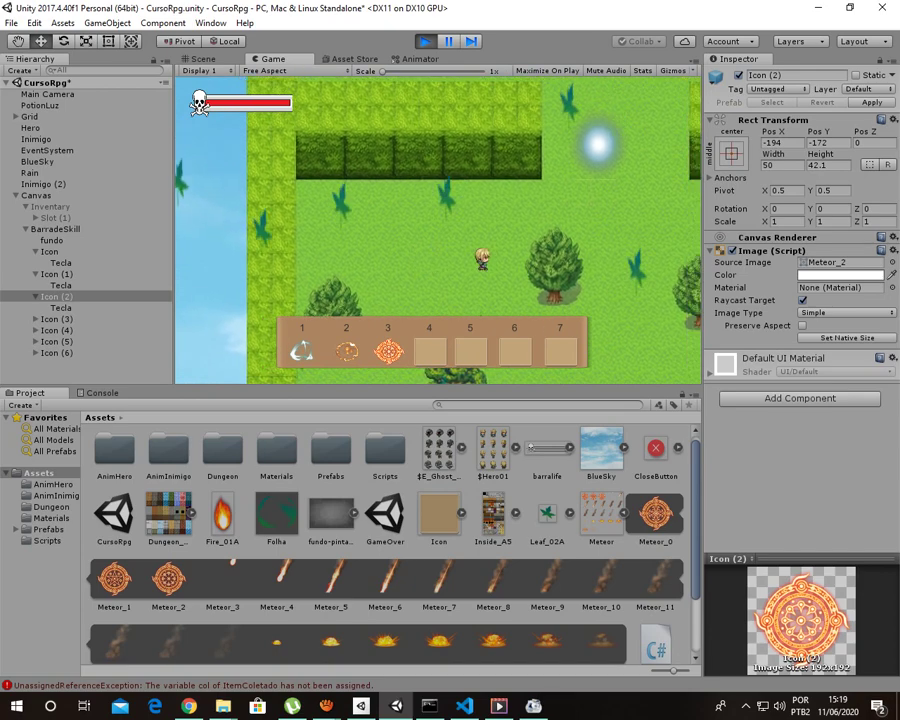
{"action": "key", "text": "Left"}
{"action": "key", "text": "Right"}
{"action": "key", "text": "Right"}
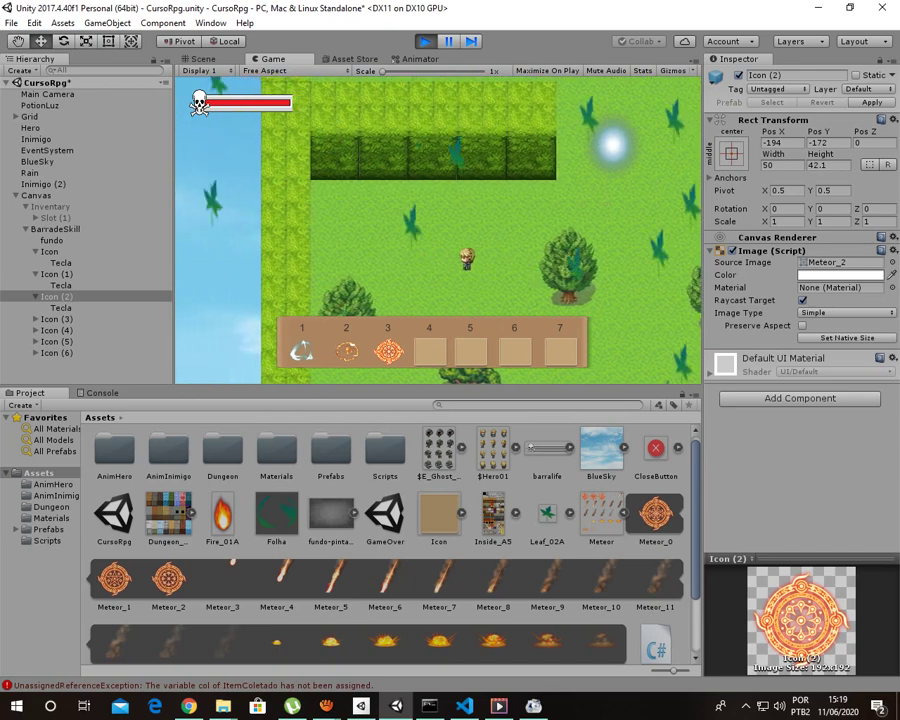
{"action": "key", "text": "3"}
{"action": "key", "text": "Down"}
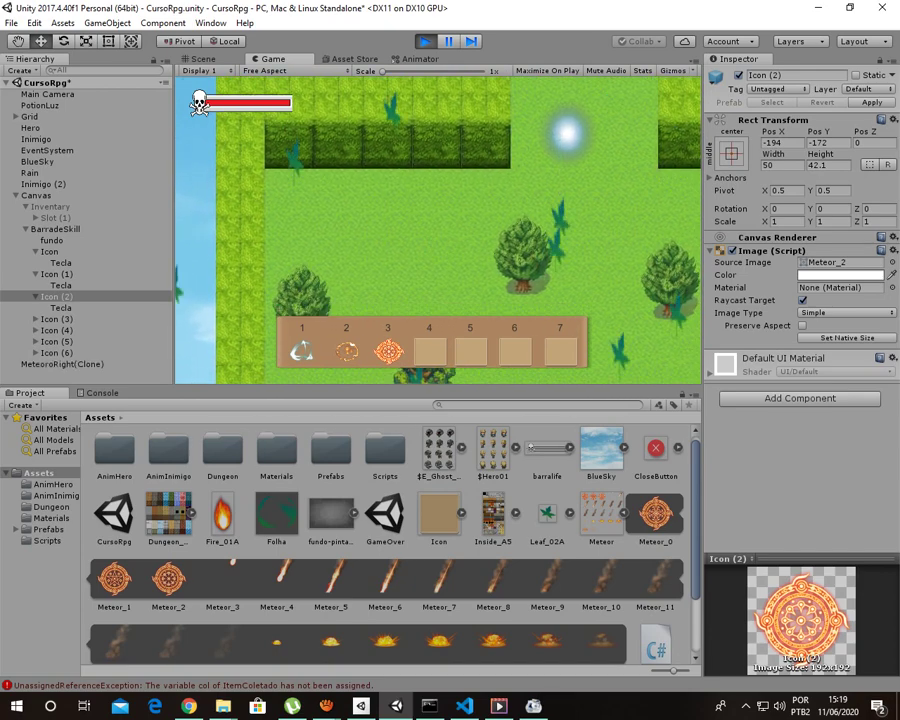
{"action": "key", "text": "Right"}
{"action": "key", "text": "3"}
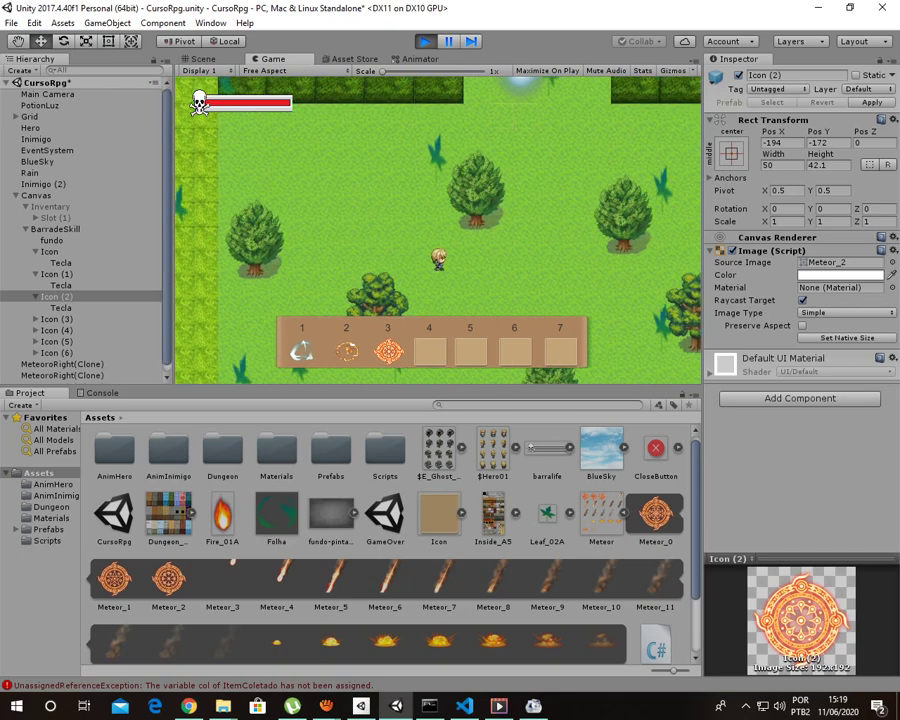
- Walk the hero up, left and right, casting another meteor near the hero
{"action": "key", "text": "Right"}
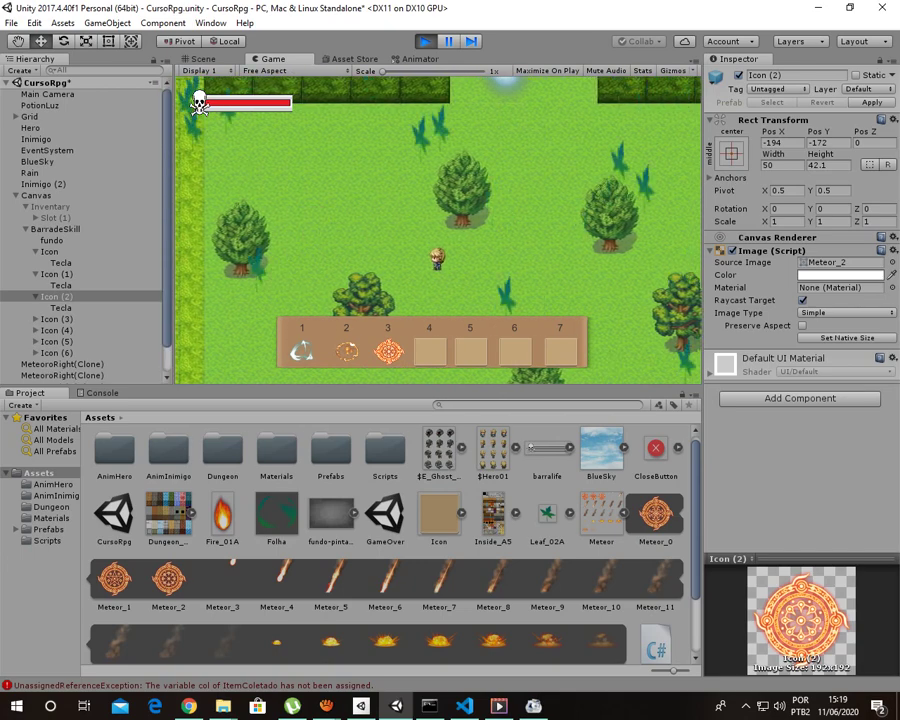
{"action": "key", "text": "Up"}
{"action": "key", "text": "Left"}
{"action": "key", "text": "Up"}
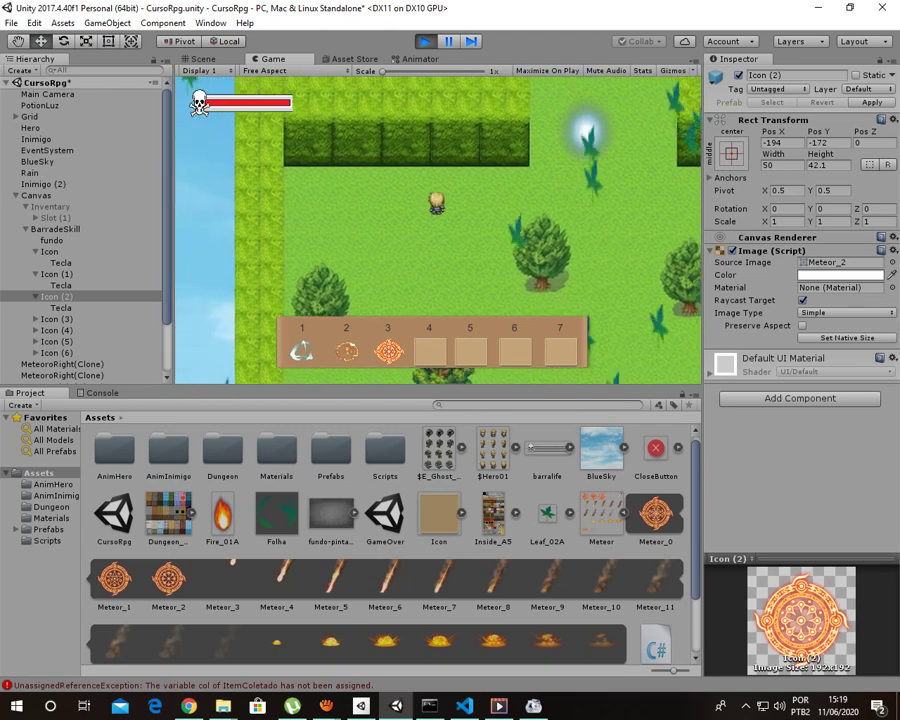
{"action": "key", "text": "Left"}
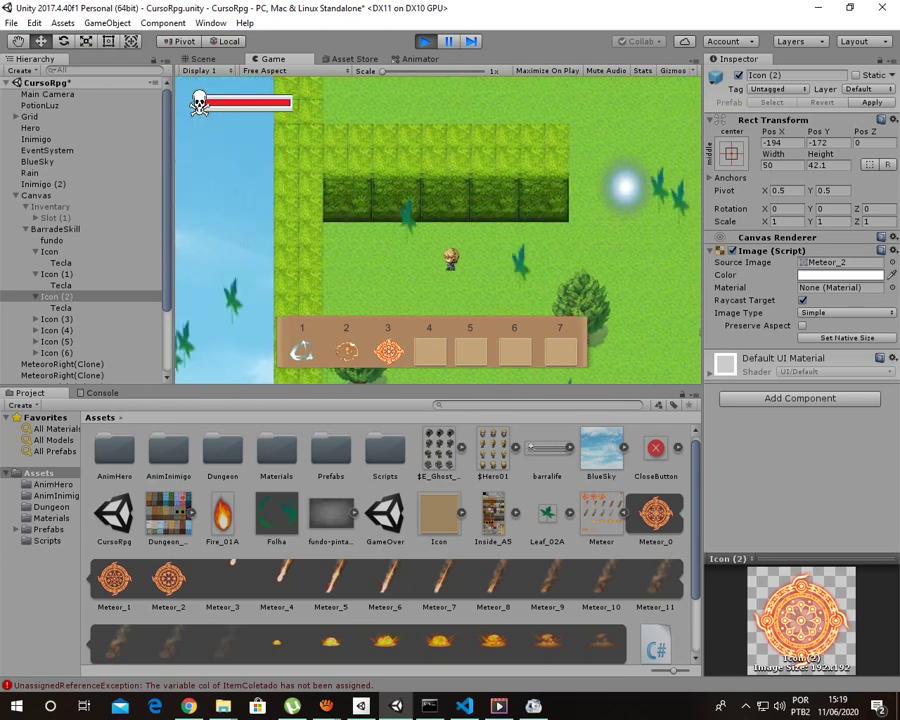
{"action": "key", "text": "Right"}
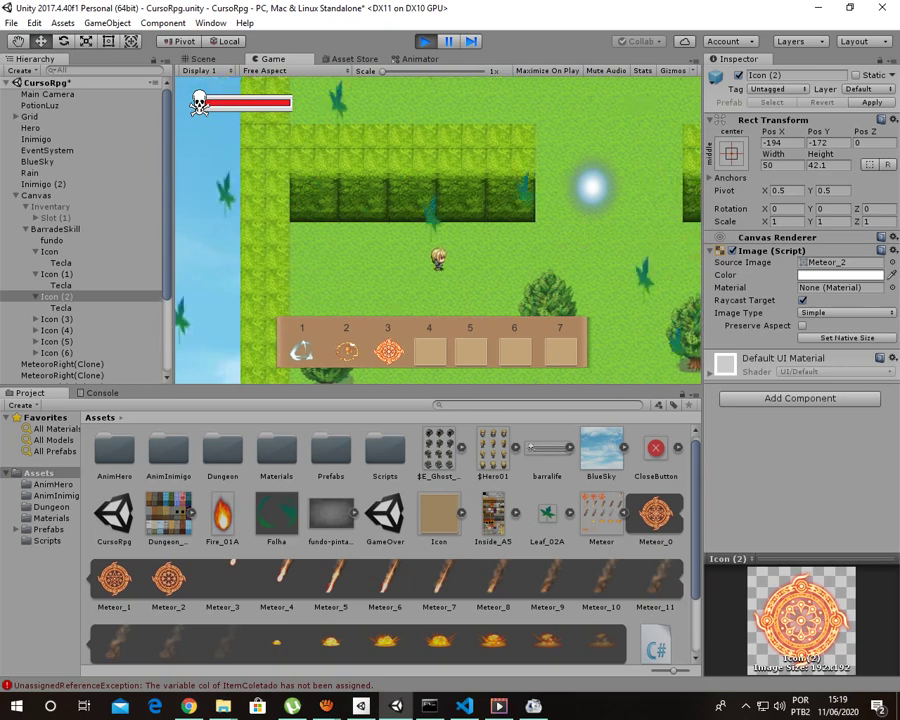
{"action": "key", "text": "Left"}
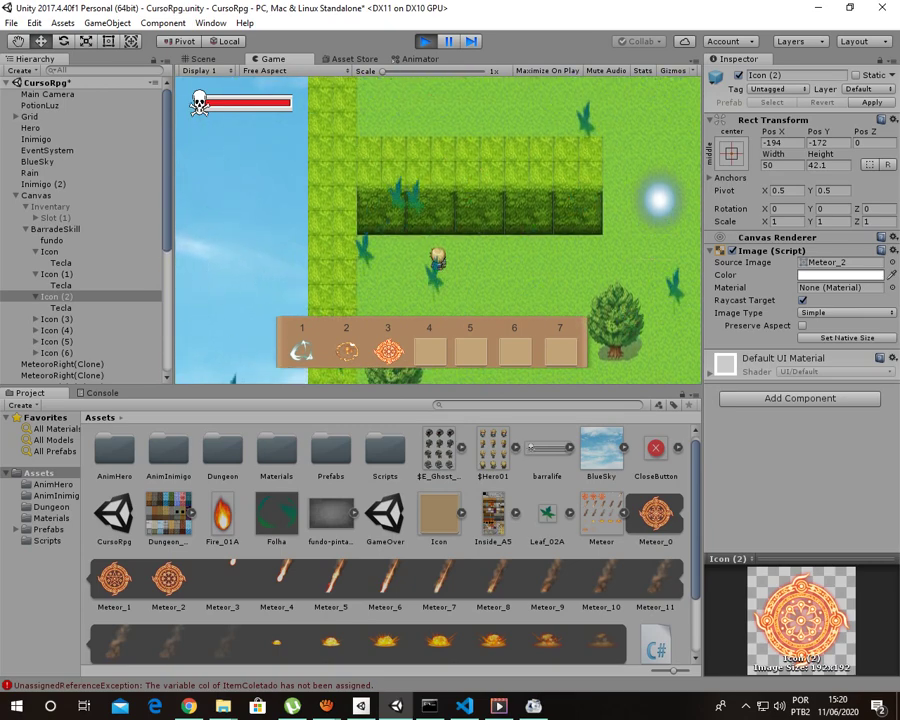
{"action": "key", "text": "Right"}
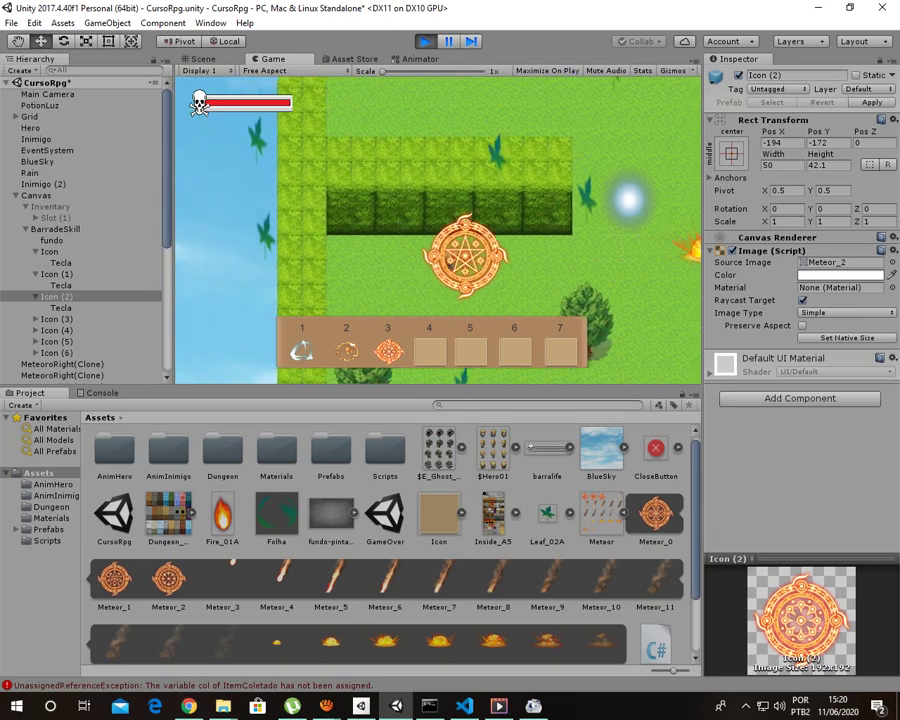